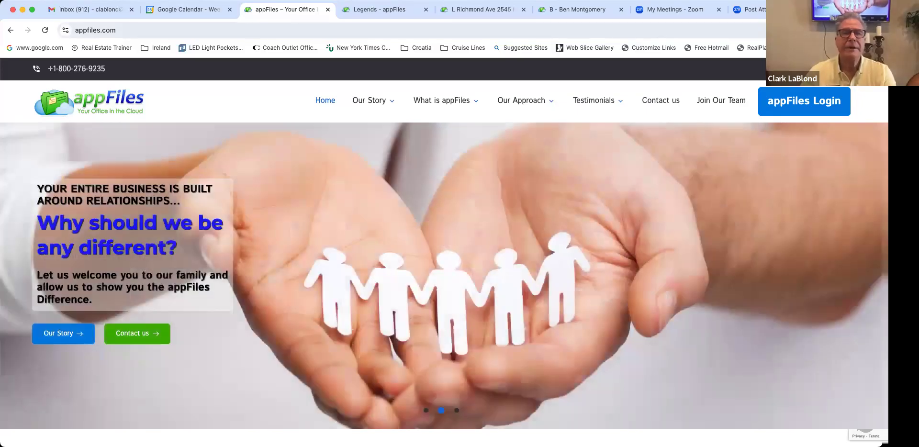
# Step: Select the site address in the address bar and switch to the Legends – appFiles browser tab
pyautogui.click(193, 32)
pyautogui.doubleClick(200, 32)
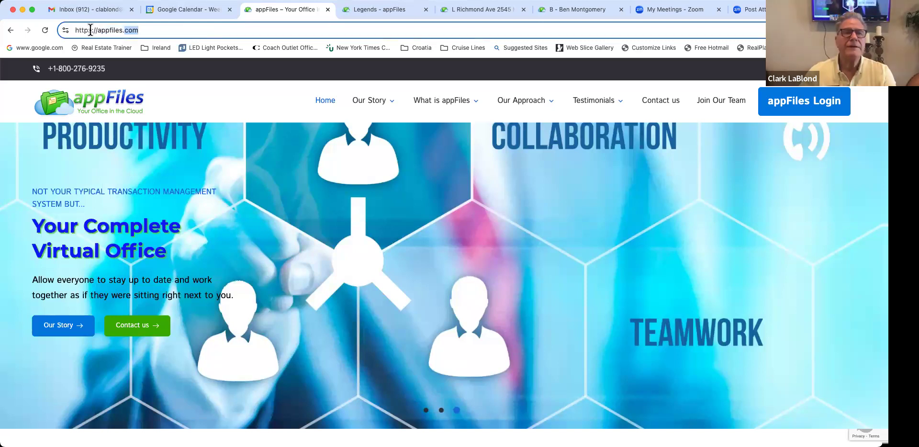
pyautogui.click(192, 31)
pyautogui.moveTo(191, 31); pyautogui.dragTo(88, 30)
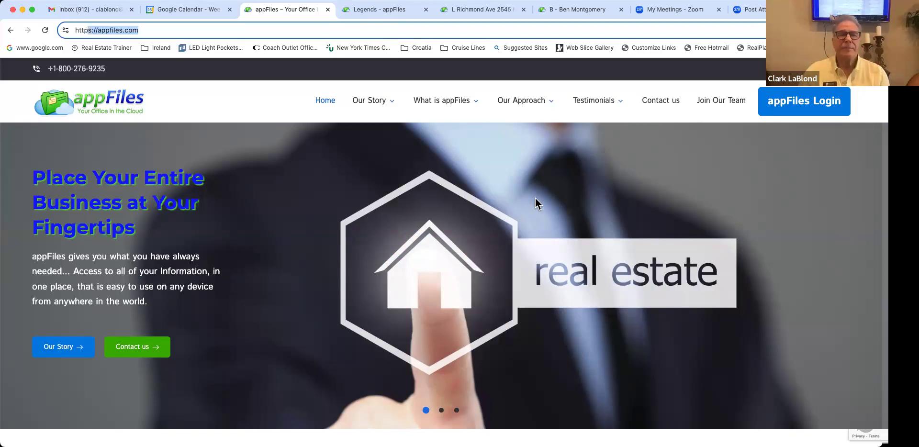
pyautogui.hotkey('ctrl', 'Tab')
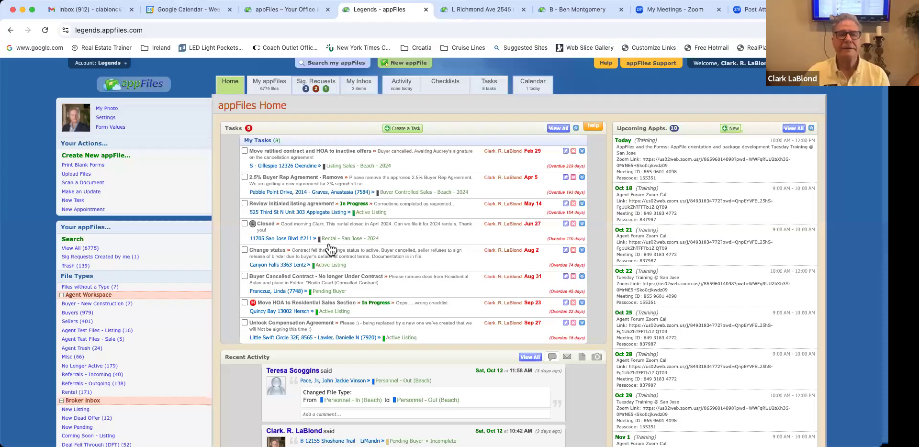
pyautogui.scroll(-3, 330, 247)
pyautogui.scroll(1, 330, 248)
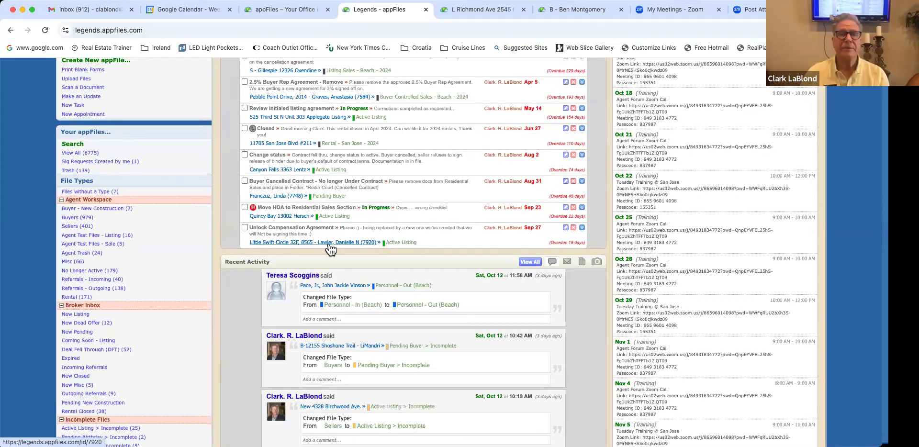
pyautogui.scroll(2, 329, 247)
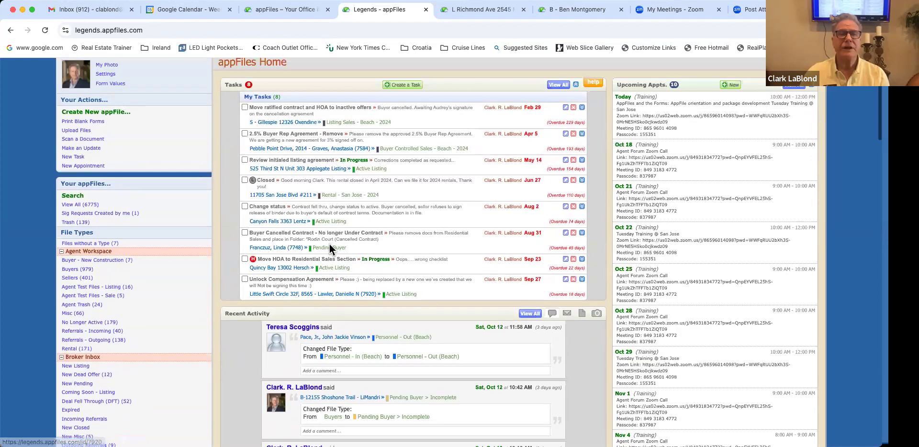
pyautogui.scroll(2, 329, 245)
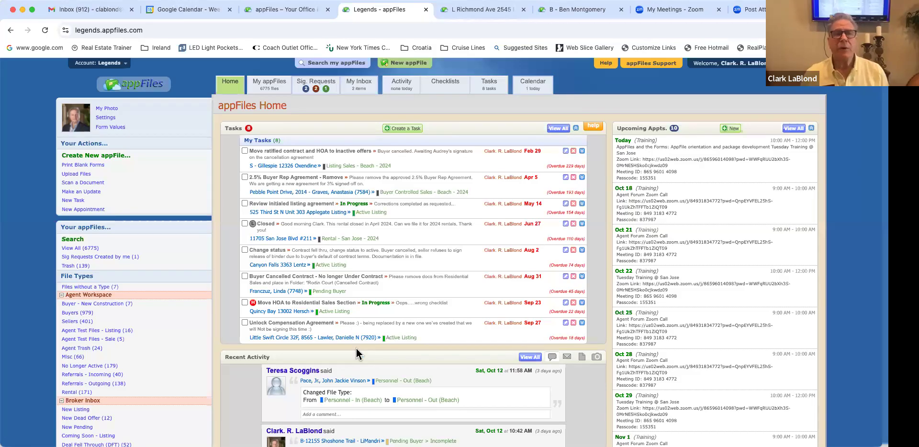
pyautogui.scroll(-1, 356, 349)
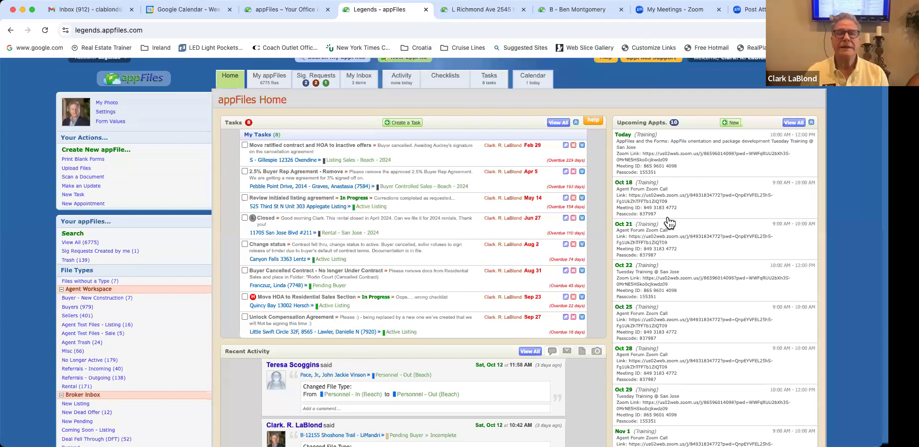
pyautogui.scroll(1, 669, 222)
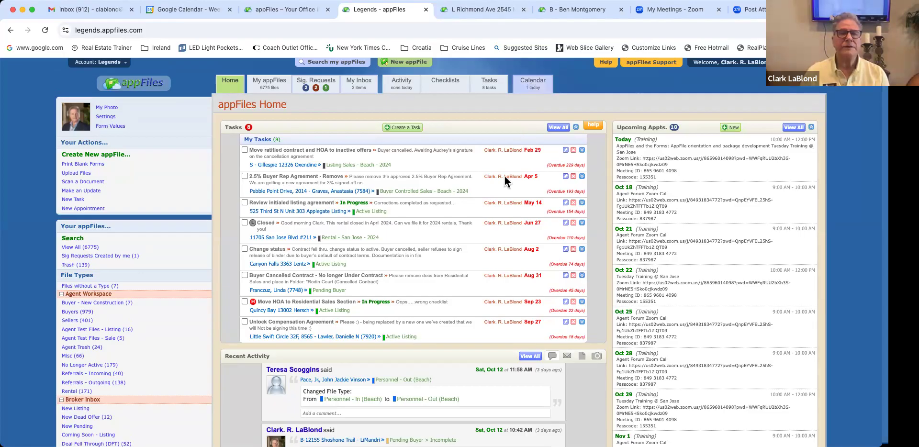
pyautogui.click(455, 187)
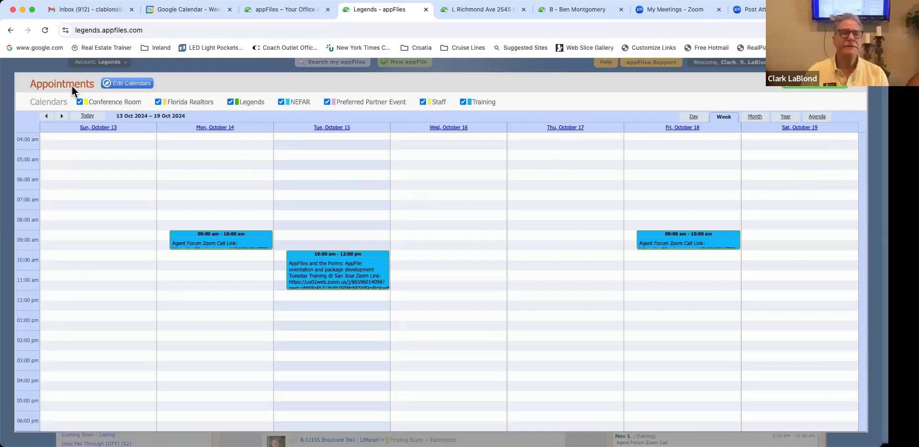
pyautogui.click(60, 68)
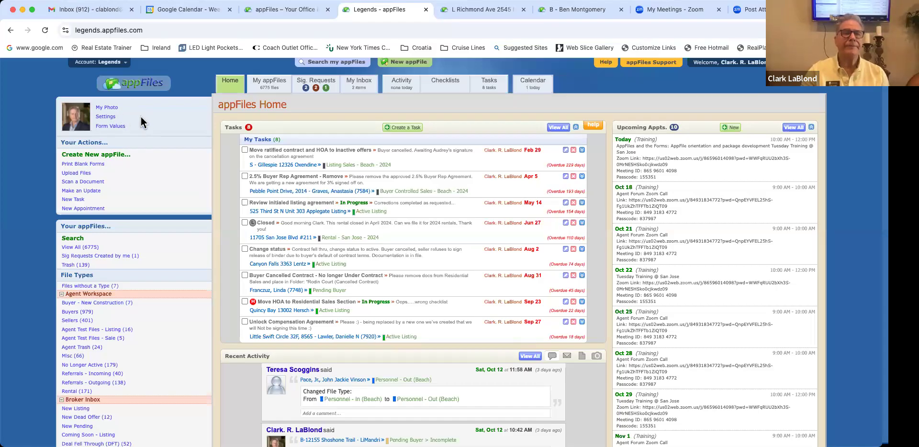
pyautogui.scroll(2, 141, 117)
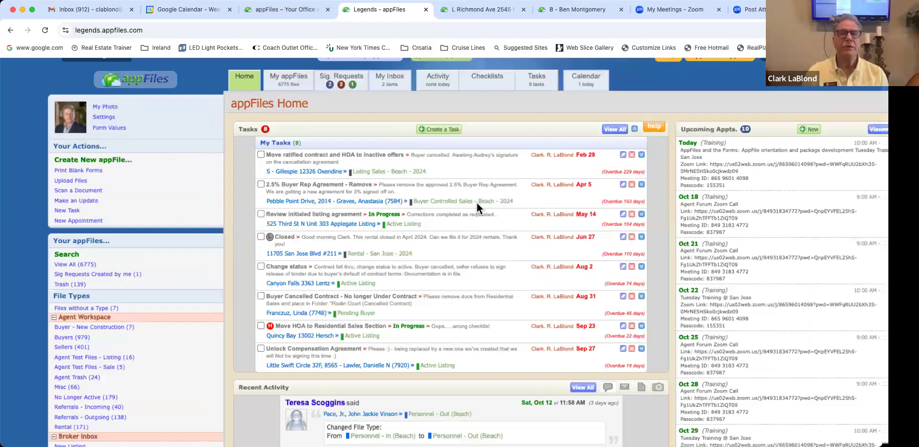
pyautogui.scroll(4, 479, 208)
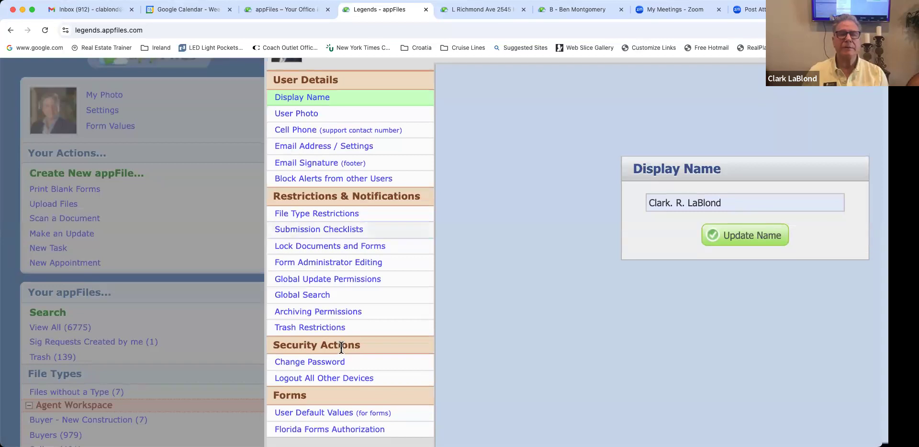
pyautogui.scroll(-1, 338, 335)
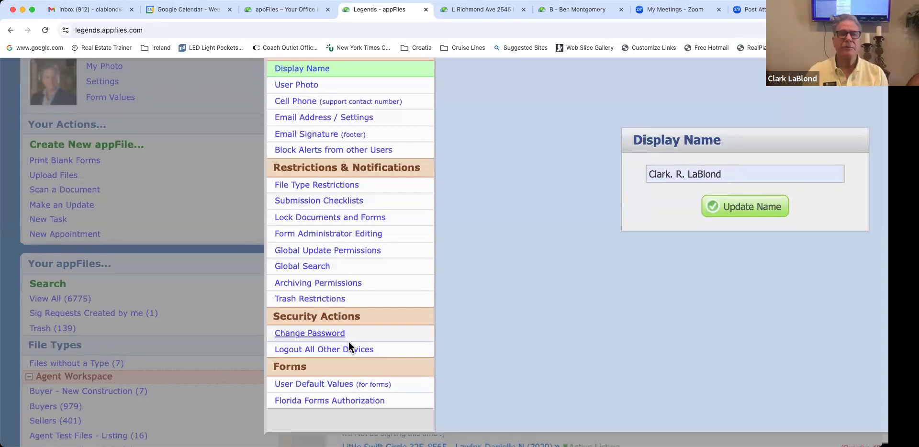
pyautogui.scroll(2, 357, 342)
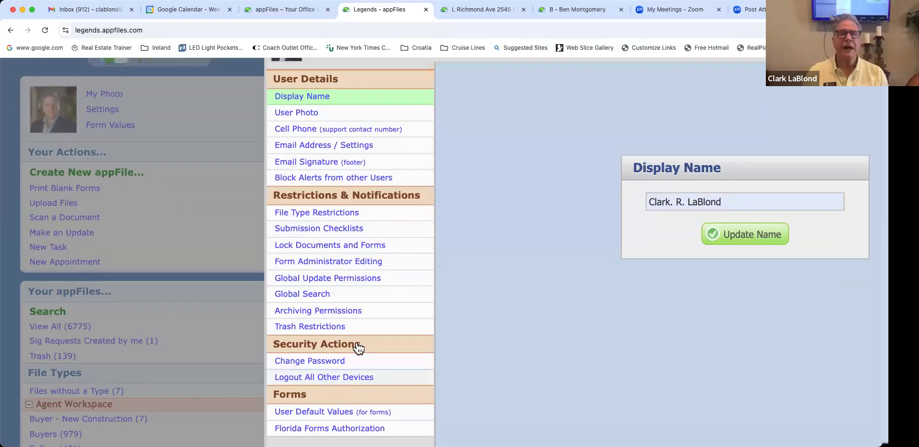
pyautogui.scroll(1, 357, 341)
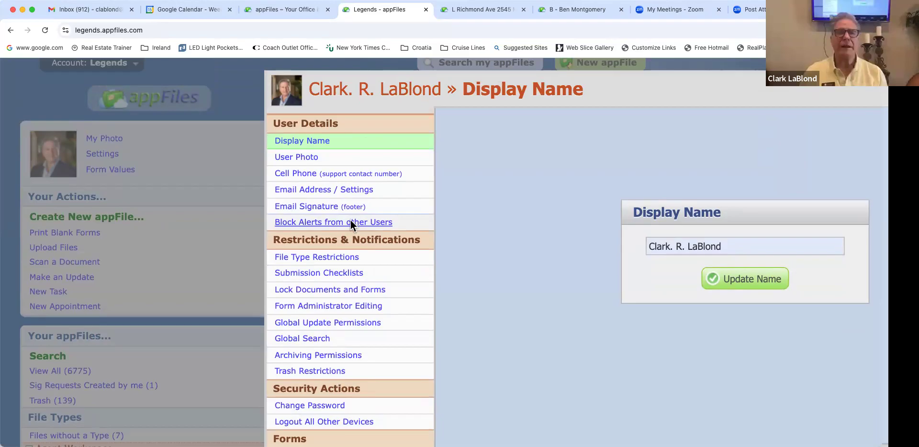
pyautogui.hscroll(2, 544, 128)
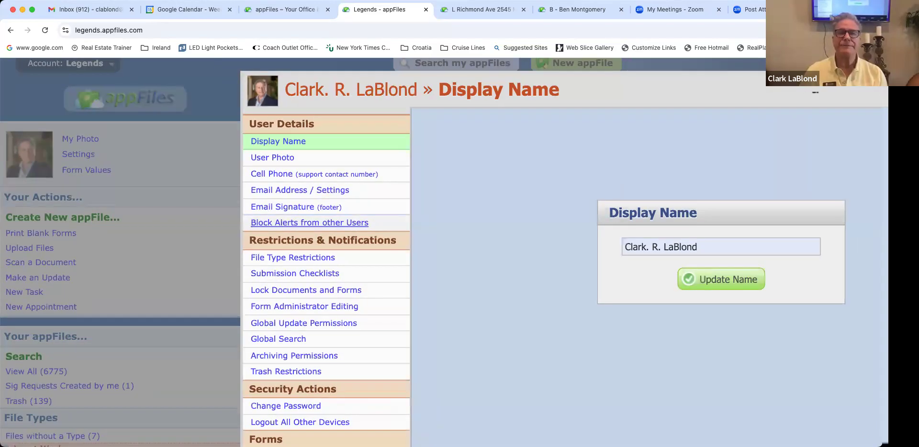
pyautogui.hscroll(8, 598, 115)
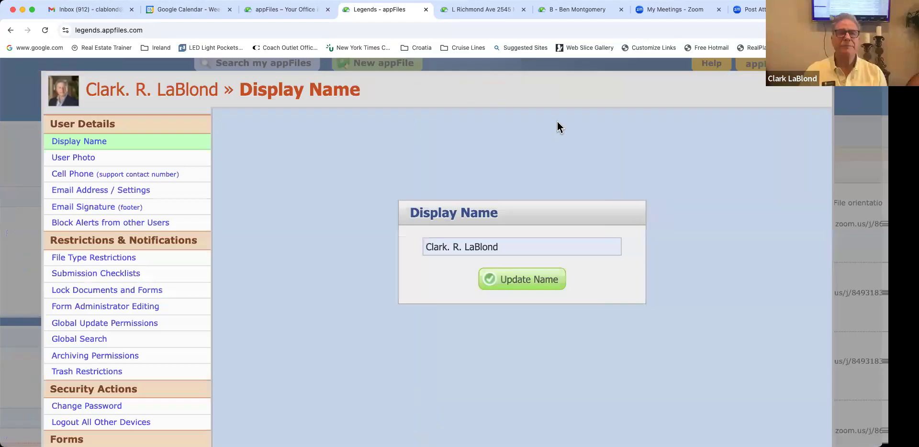
pyautogui.press('Escape')
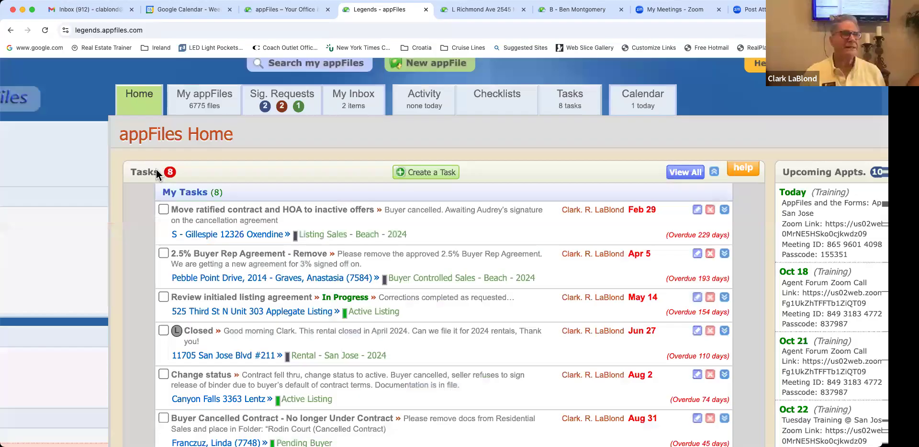
# Step: Open Form Values with the NEF MLS Coming Soon Addendum defaults and scroll through the form
pyautogui.hscroll(-5, 156, 170)
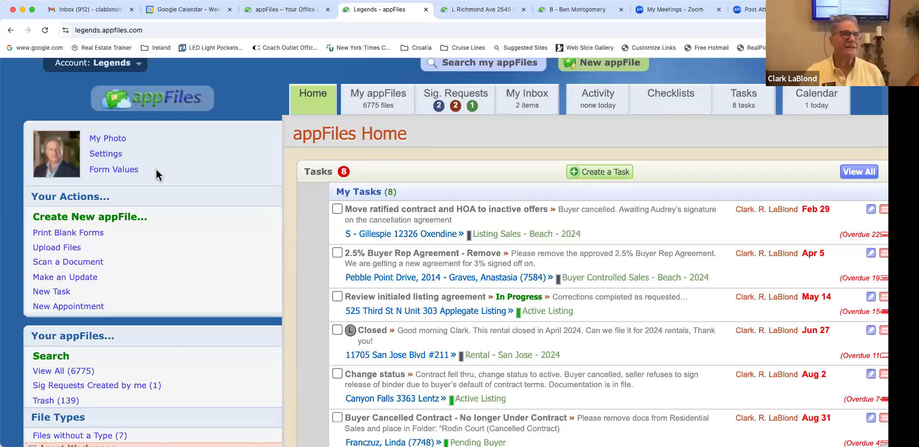
pyautogui.click(126, 175)
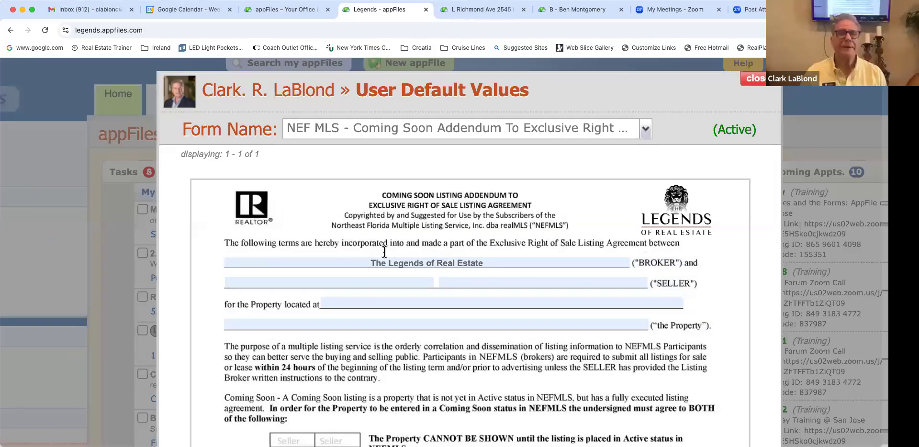
pyautogui.scroll(-1, 473, 253)
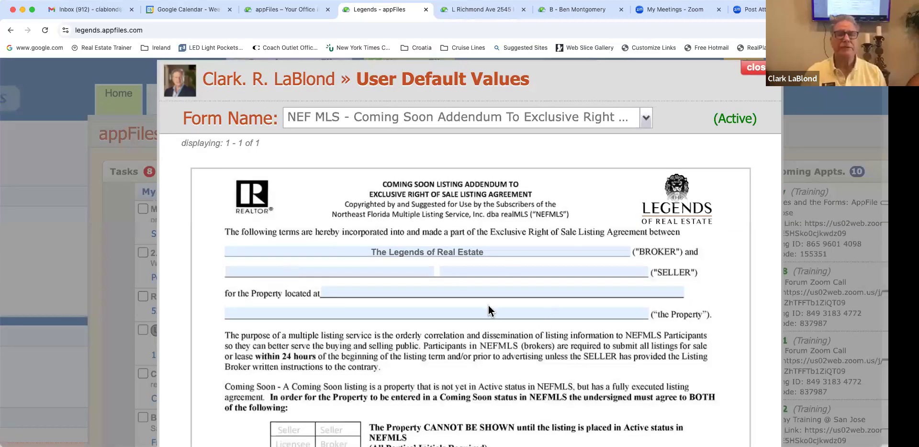
pyautogui.scroll(-10, 488, 306)
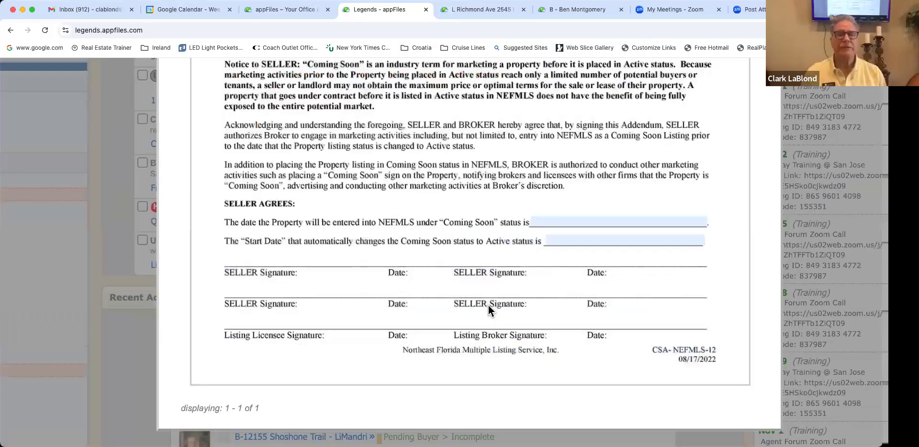
pyautogui.scroll(1, 488, 305)
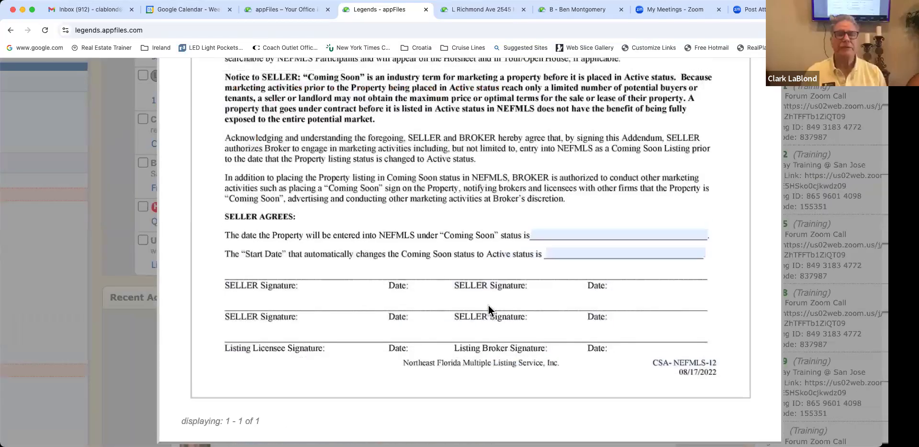
pyautogui.scroll(3, 488, 305)
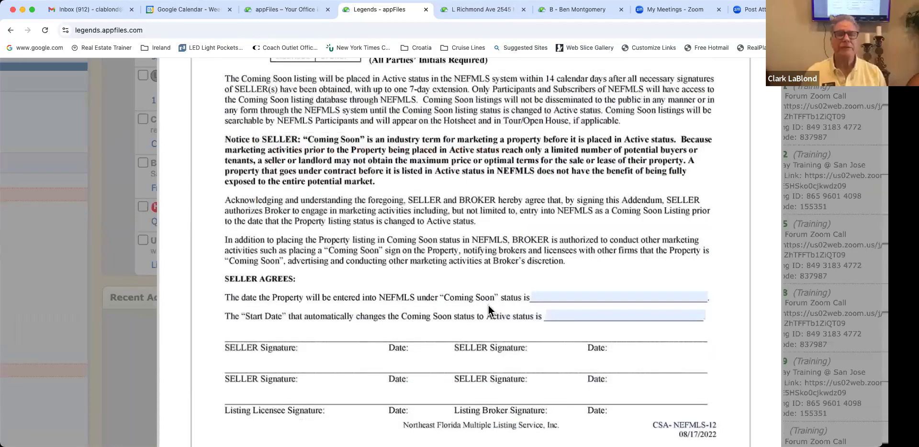
pyautogui.scroll(9, 488, 305)
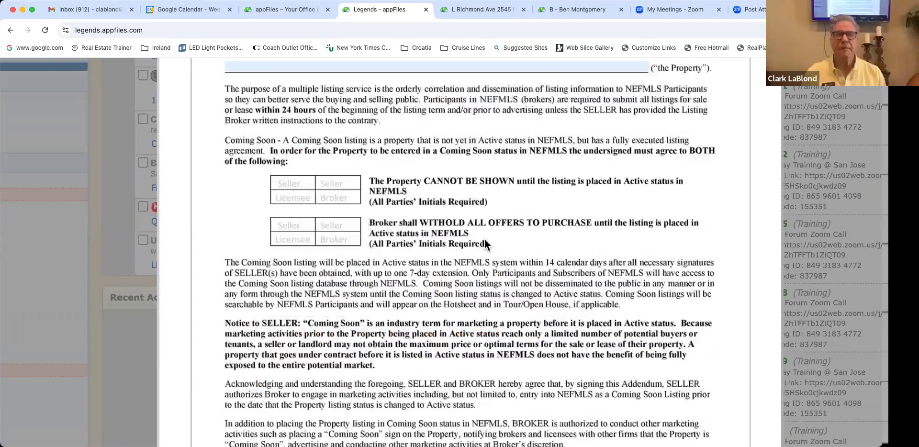
pyautogui.scroll(12, 595, 154)
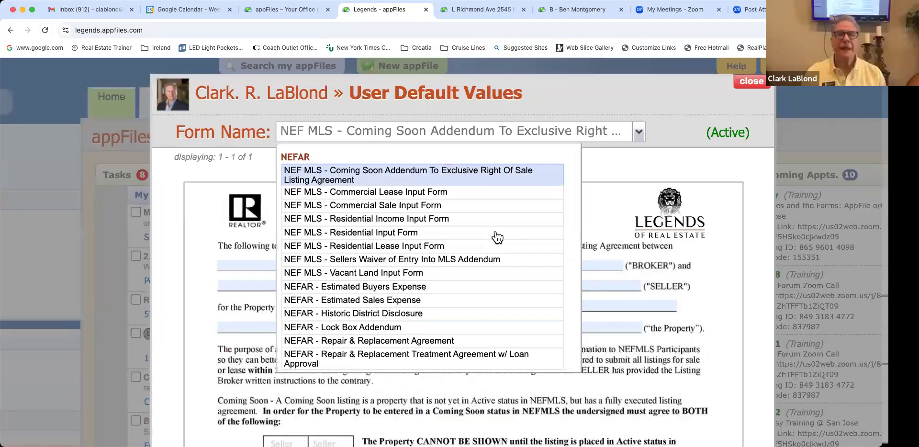
pyautogui.scroll(-2, 497, 238)
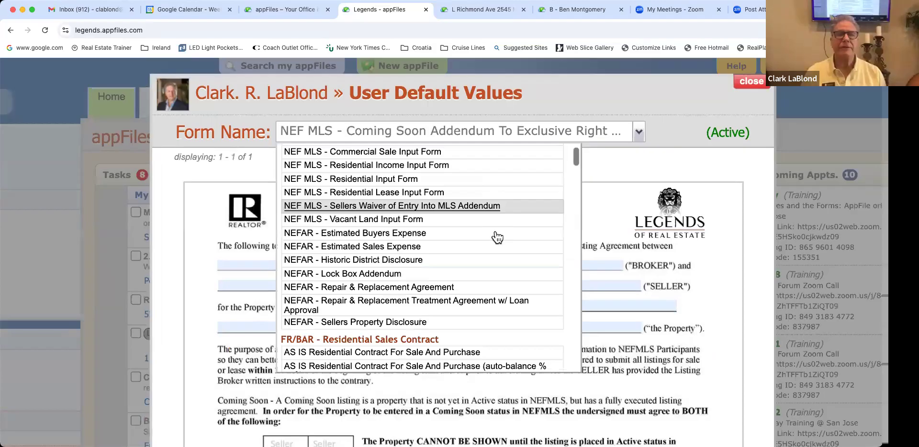
pyautogui.scroll(-2, 390, 232)
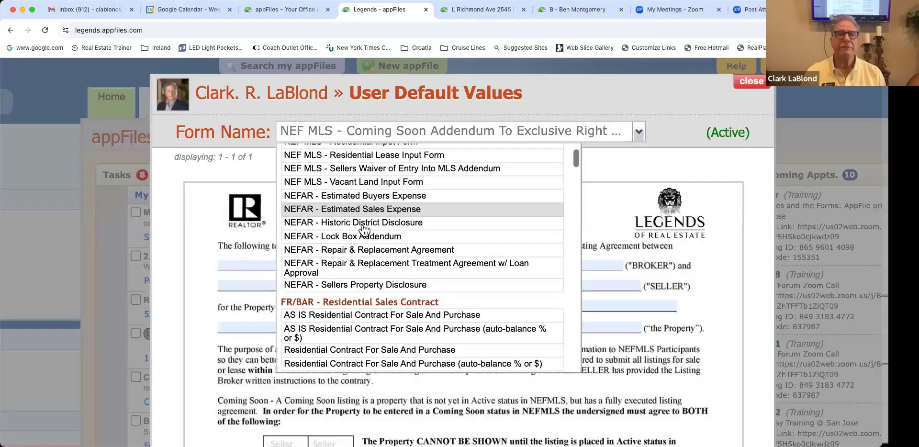
pyautogui.scroll(-4, 364, 230)
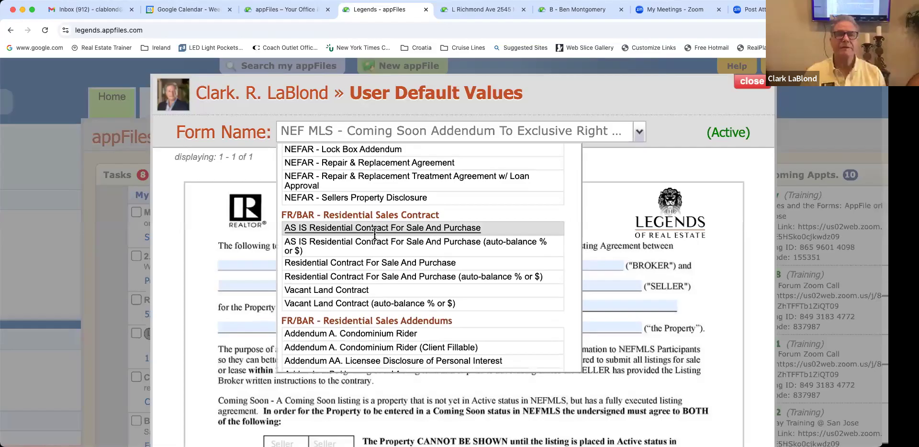
# Step: Load the AS IS Residential Contract For Sale And Purchase defaults, review the Broker section, then close
pyautogui.click(374, 229)
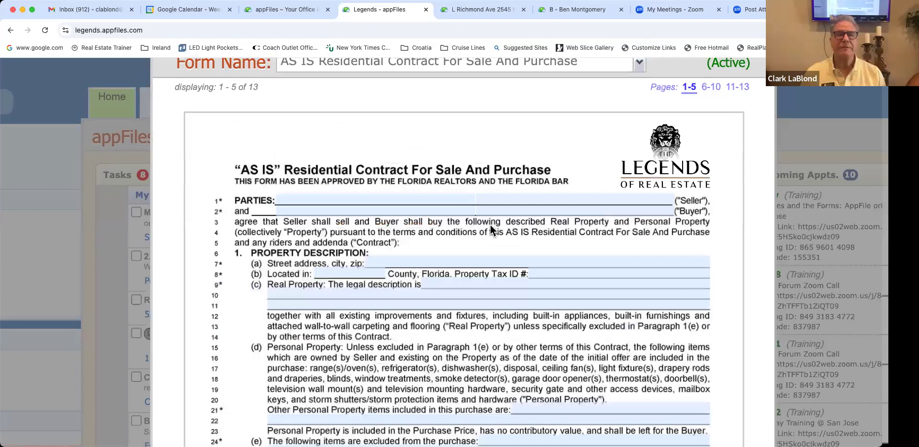
pyautogui.scroll(-5, 492, 231)
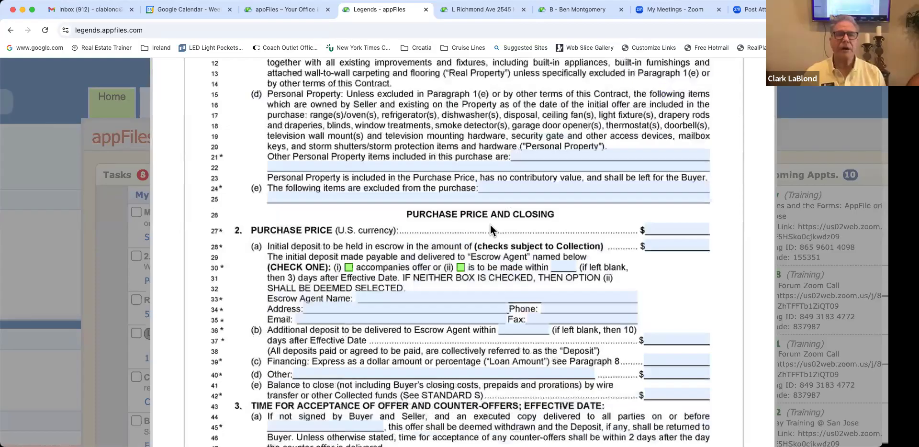
pyautogui.scroll(-20, 490, 225)
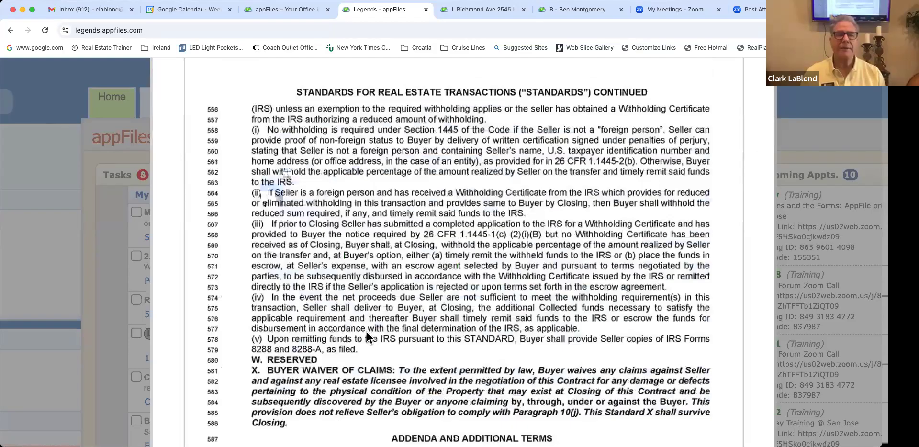
pyautogui.scroll(-10, 367, 332)
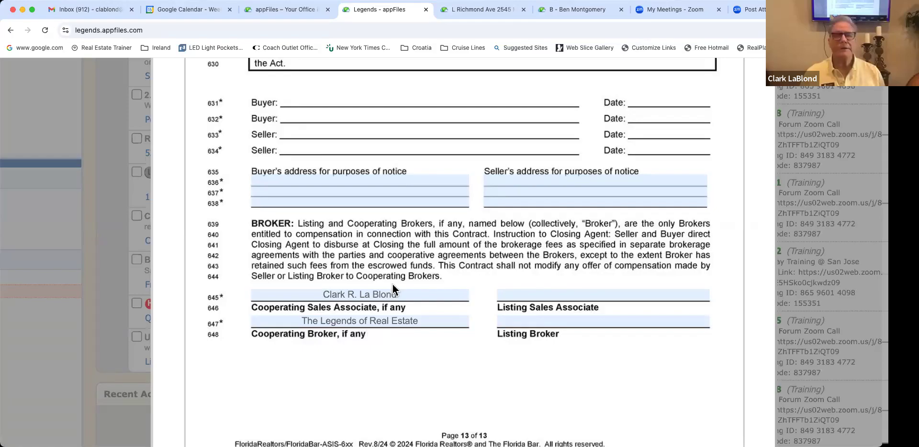
pyautogui.scroll(2, 393, 284)
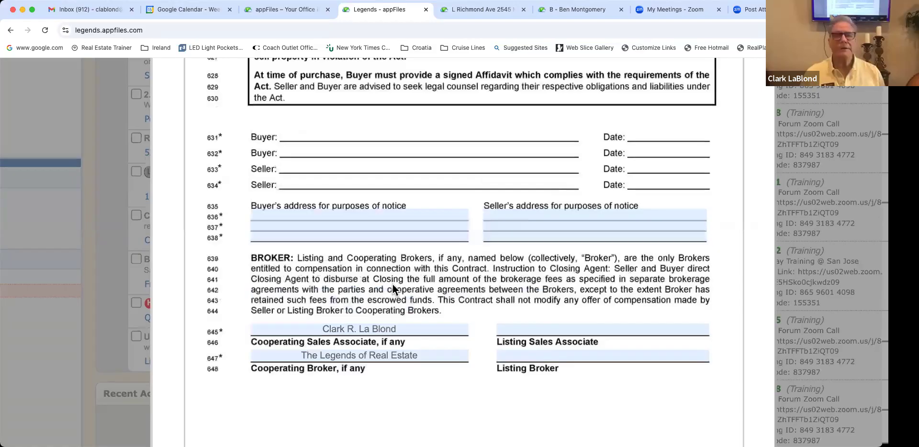
pyautogui.scroll(10, 393, 284)
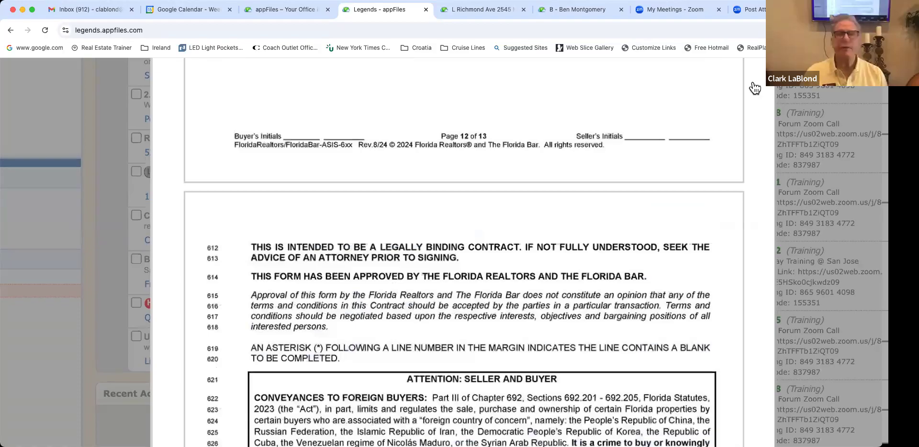
pyautogui.scroll(10, 479, 153)
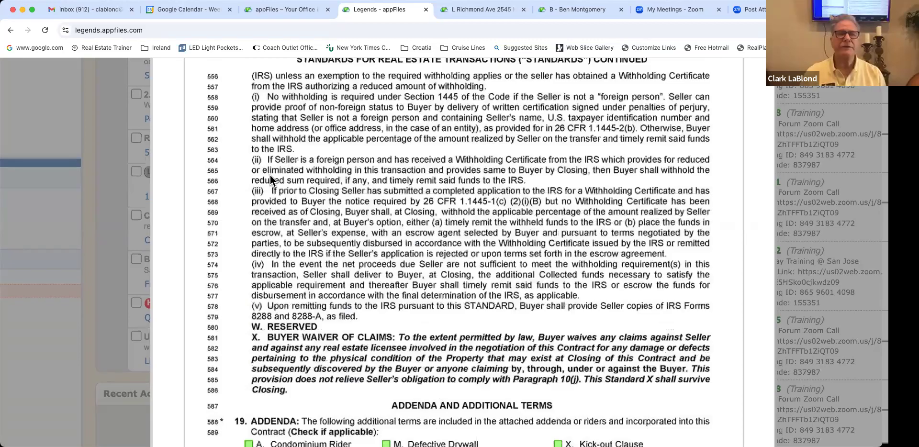
pyautogui.press('Escape')
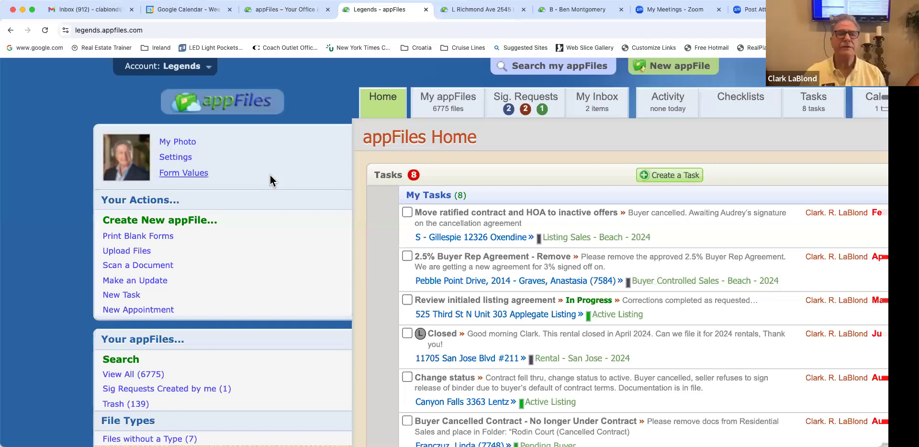
# Step: Bring up User Default Values showing the NEF MLS Coming Soon Addendum with the brokerage prefilled
pyautogui.hscroll(4, 285, 180)
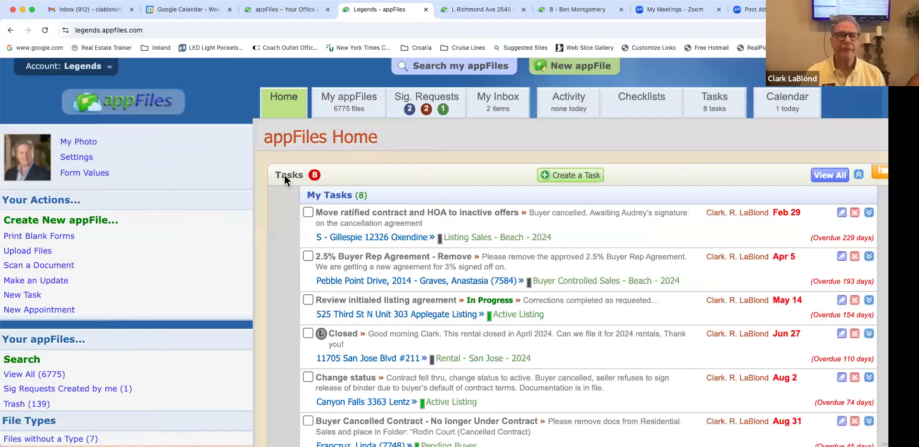
pyautogui.scroll(-1, 285, 175)
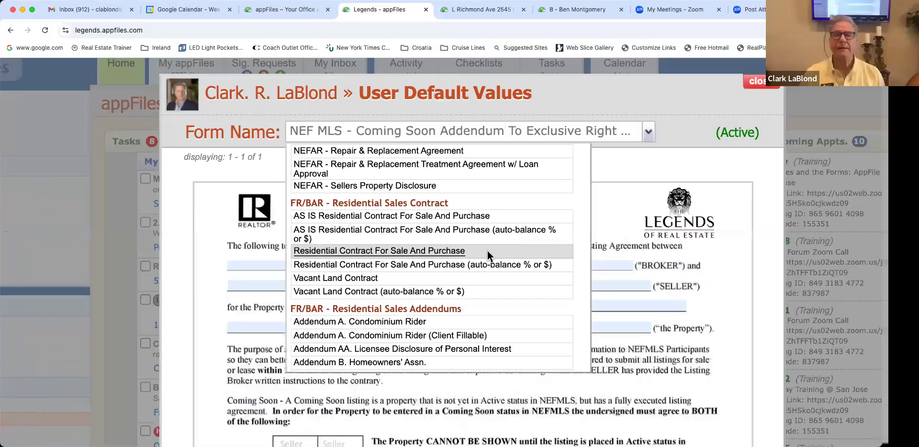
# Step: Load the Residential Contract For Sale And Purchase defaults and scroll down to the associate fields
pyautogui.click(487, 251)
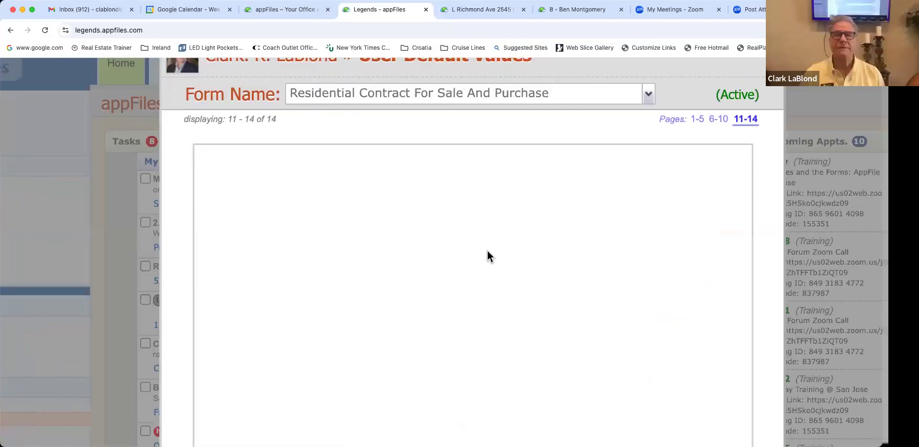
pyautogui.scroll(-2, 487, 251)
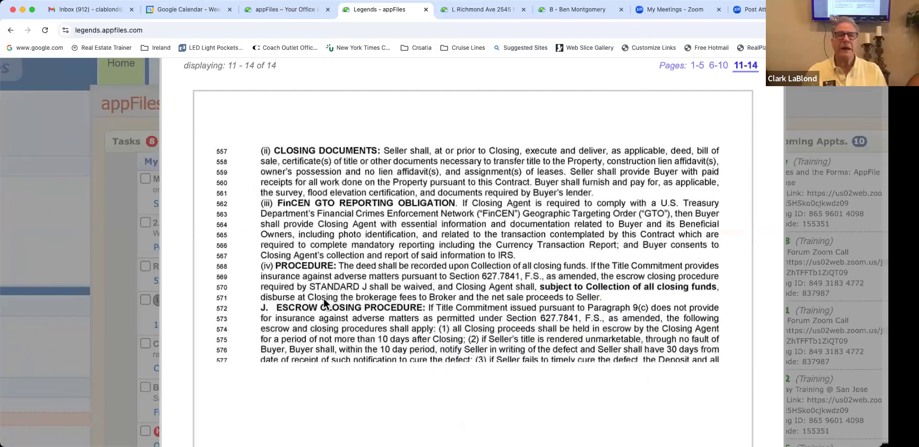
pyautogui.scroll(-10, 324, 299)
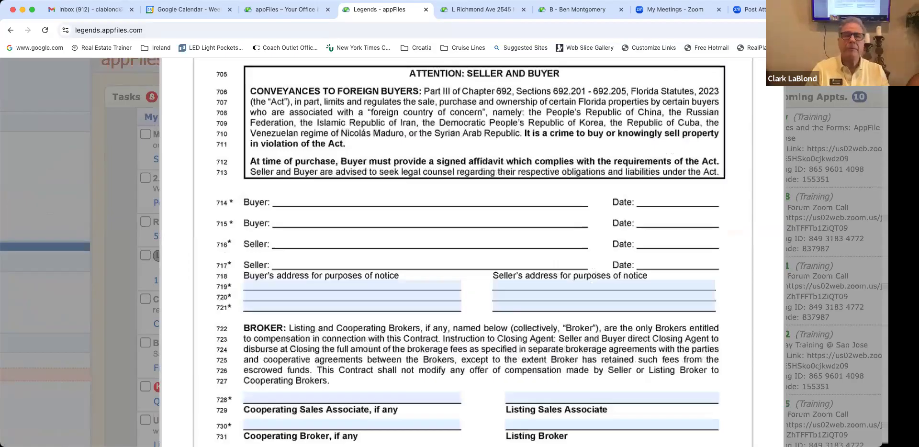
pyautogui.scroll(-3, 324, 299)
# Step: Enter the cooperating sales associate's name as a default, start the cooperating broker field, and close
pyautogui.click(352, 292)
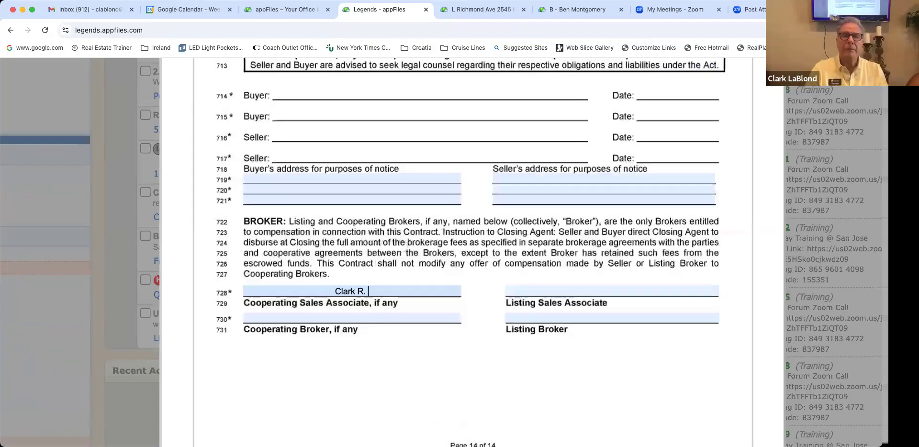
pyautogui.press('Tab')
pyautogui.write('Th')
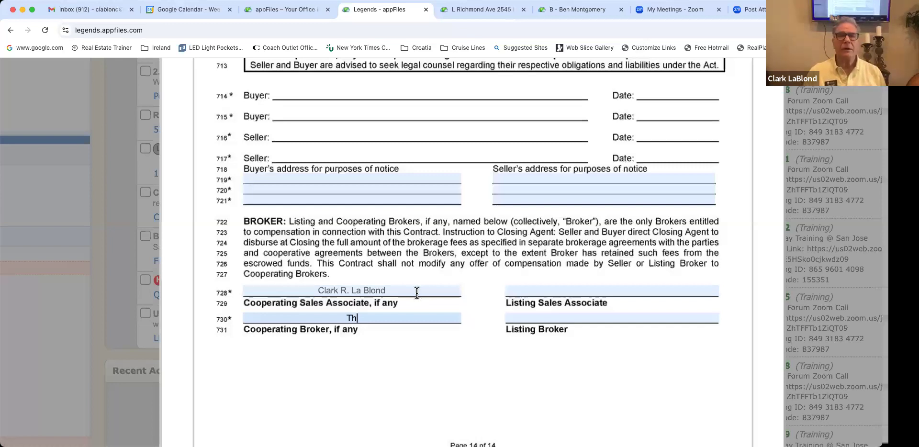
pyautogui.scroll(7, 416, 293)
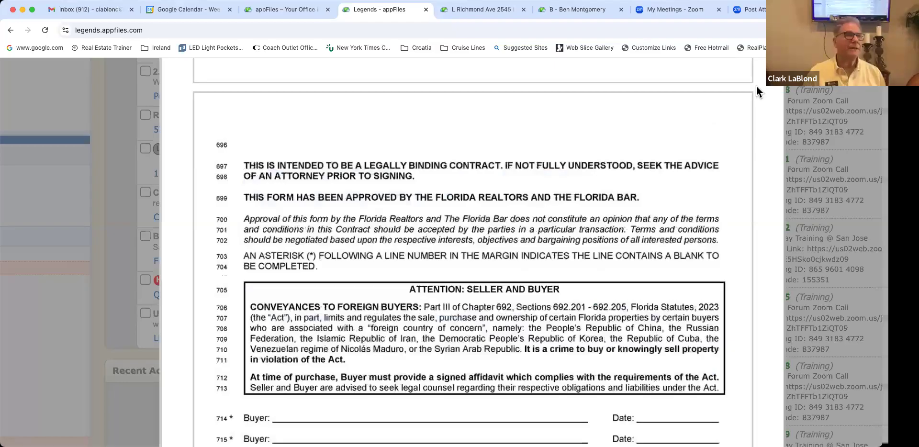
pyautogui.scroll(10, 538, 132)
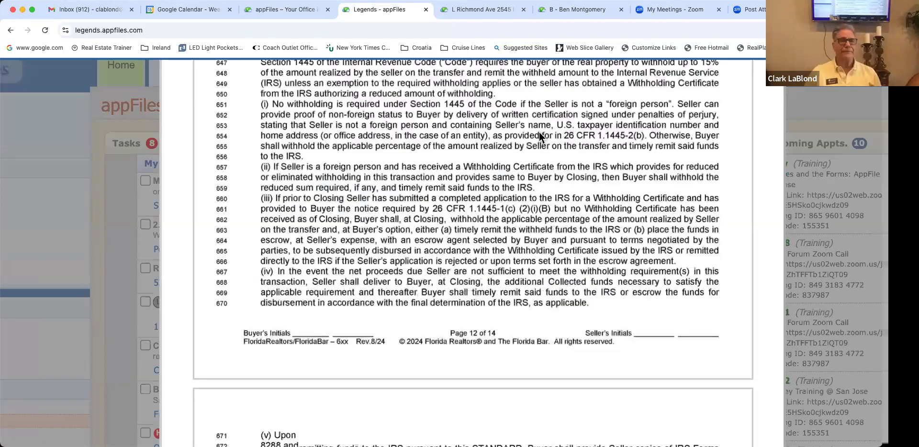
pyautogui.press('Escape')
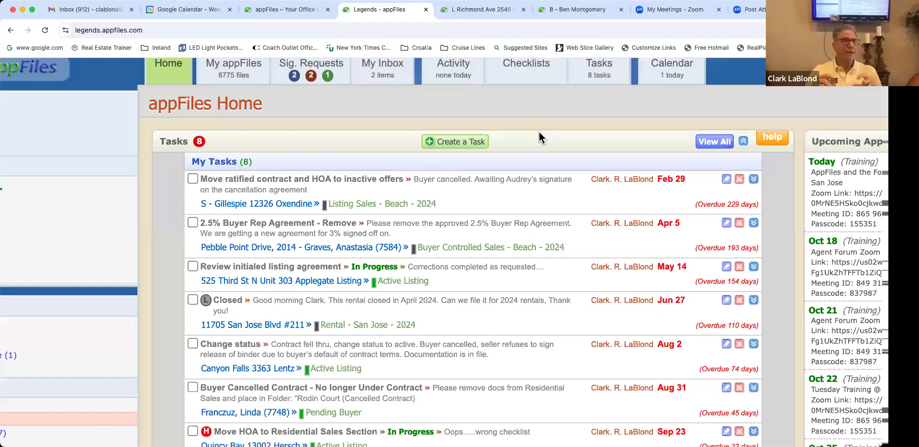
pyautogui.hscroll(-5, 539, 132)
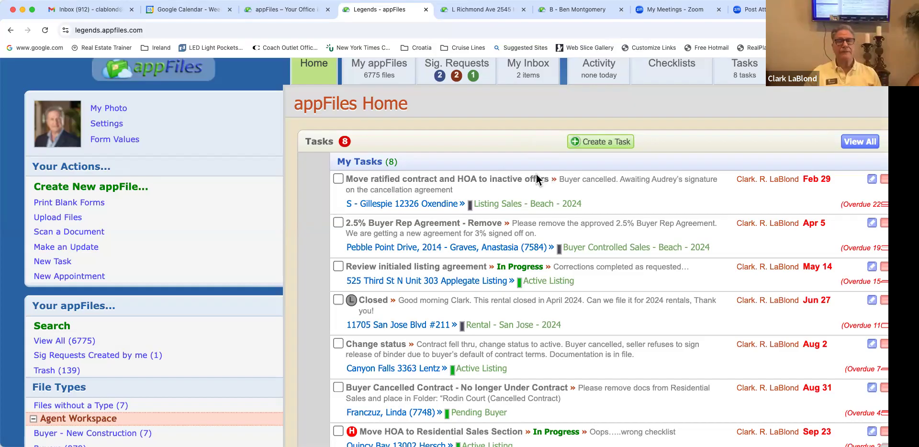
pyautogui.hscroll(2, 529, 175)
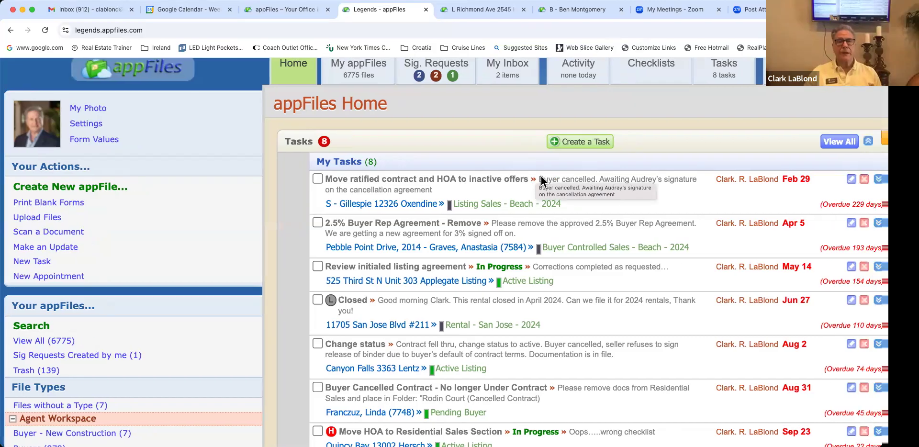
pyautogui.hscroll(-1, 541, 176)
pyautogui.scroll(1, 541, 176)
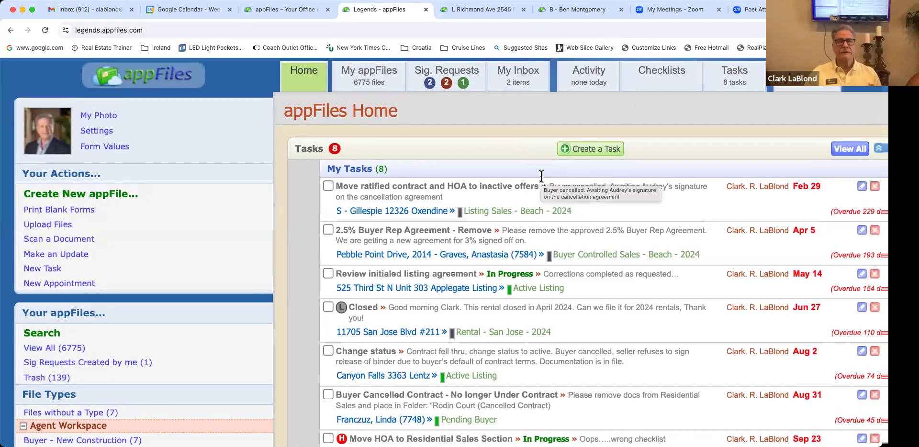
pyautogui.scroll(2, 159, 200)
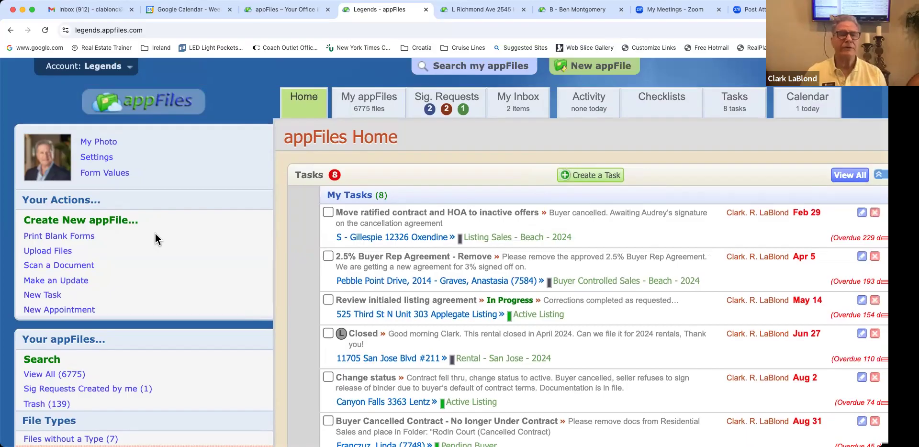
pyautogui.scroll(-1, 327, 159)
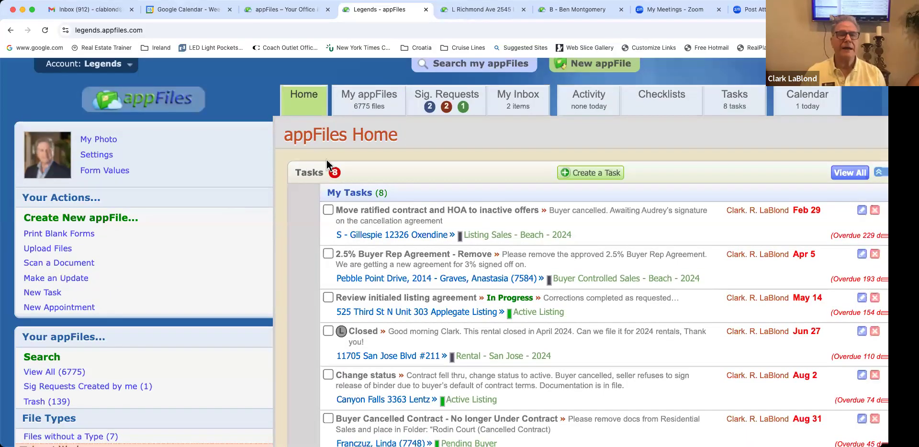
# Step: Open Print Blank Forms, showing the NEFAR Coming Soon Addendum To Exclusive Right Of Sale Listing Agreement
pyautogui.scroll(1, 593, 72)
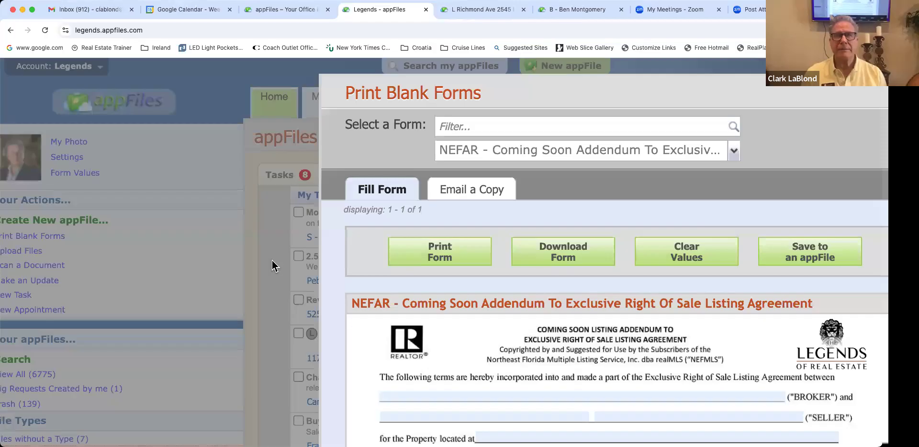
pyautogui.hscroll(3, 272, 261)
pyautogui.scroll(-2, 272, 261)
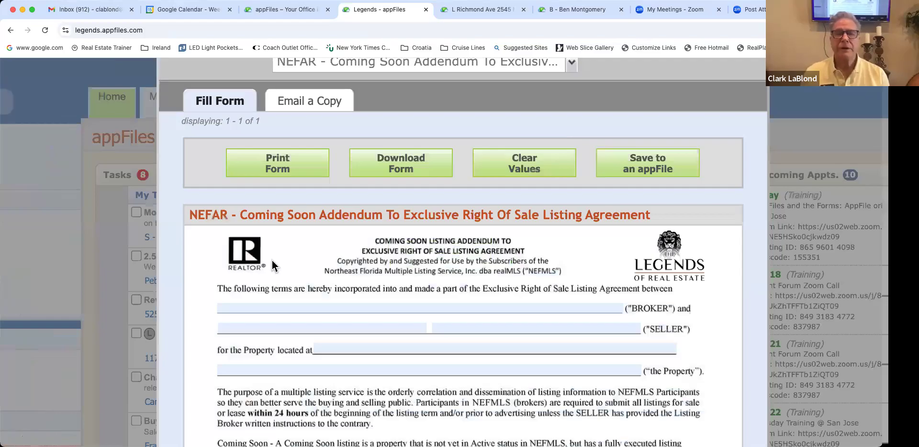
pyautogui.scroll(1, 272, 261)
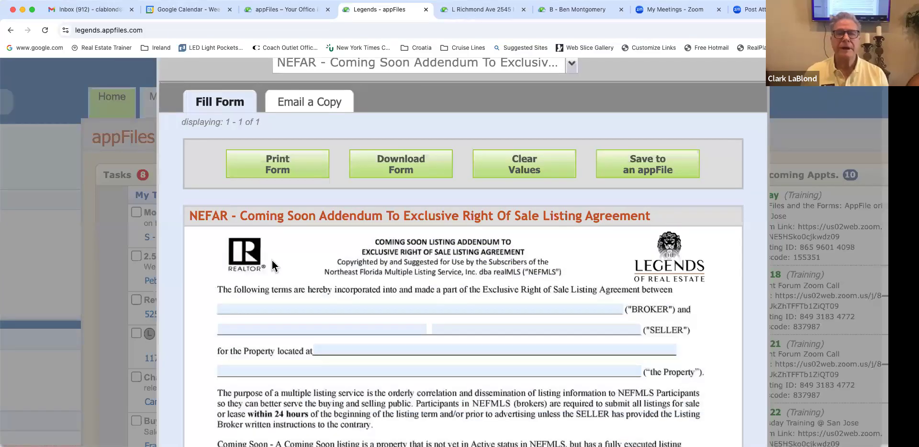
pyautogui.scroll(2, 271, 260)
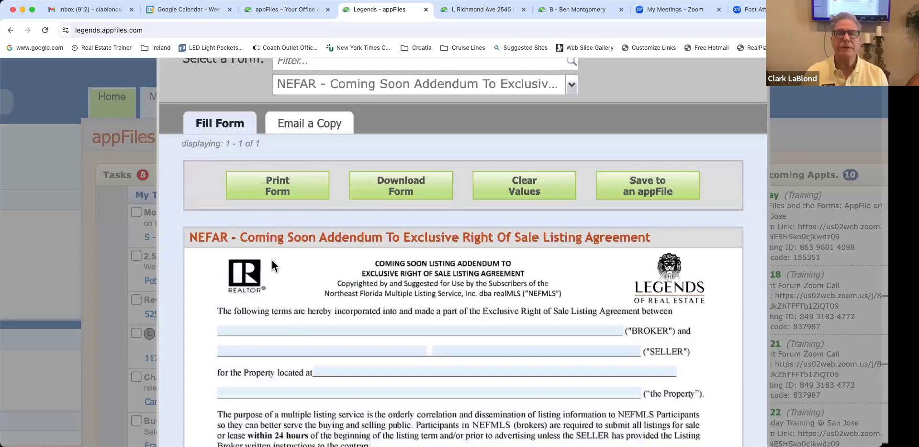
pyautogui.scroll(-3, 369, 215)
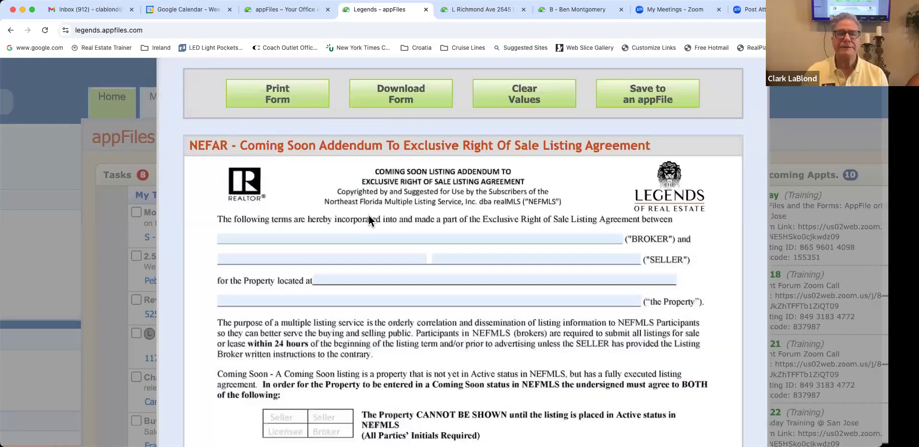
pyautogui.scroll(5, 570, 153)
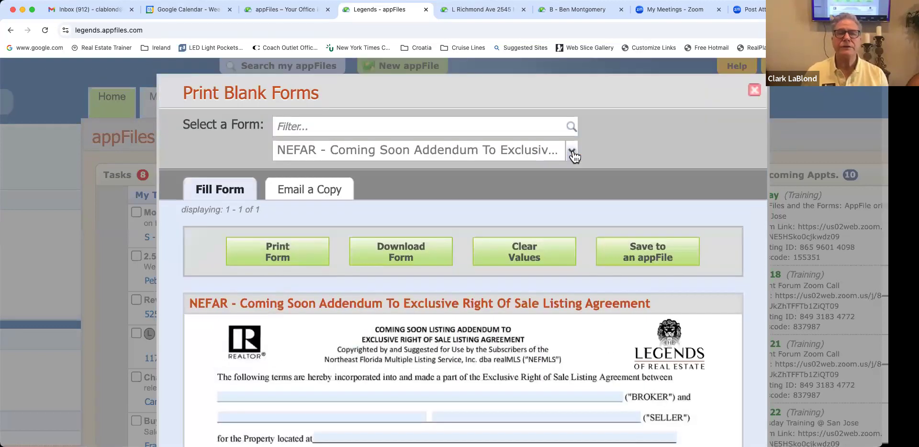
# Step: Filter the Select a Form list by 'exclusive' and scroll through the NEFAR, FAR, FL and Legends matches
pyautogui.click(464, 130)
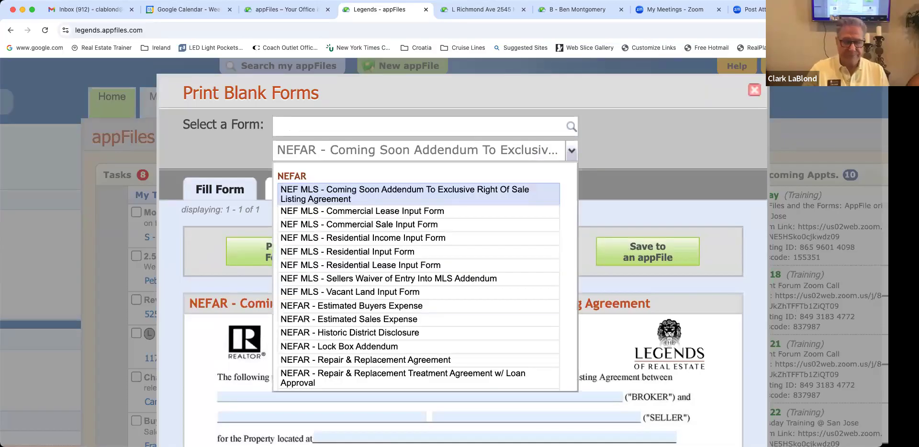
pyautogui.write('exclusi')
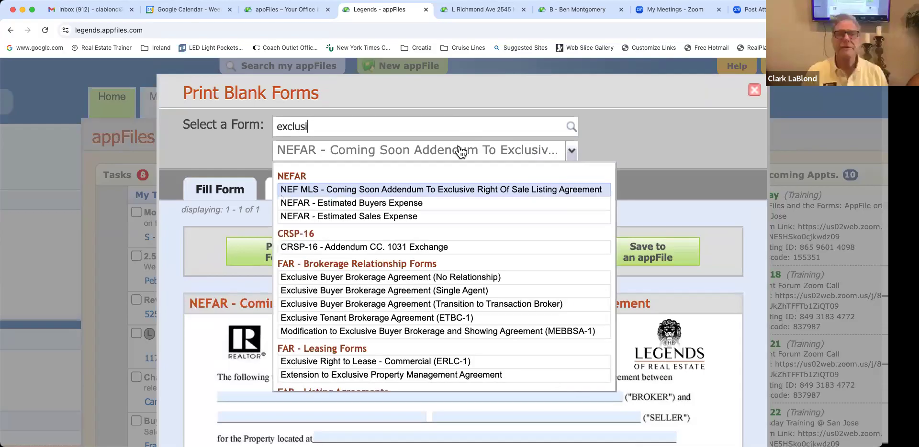
pyautogui.write('ve')
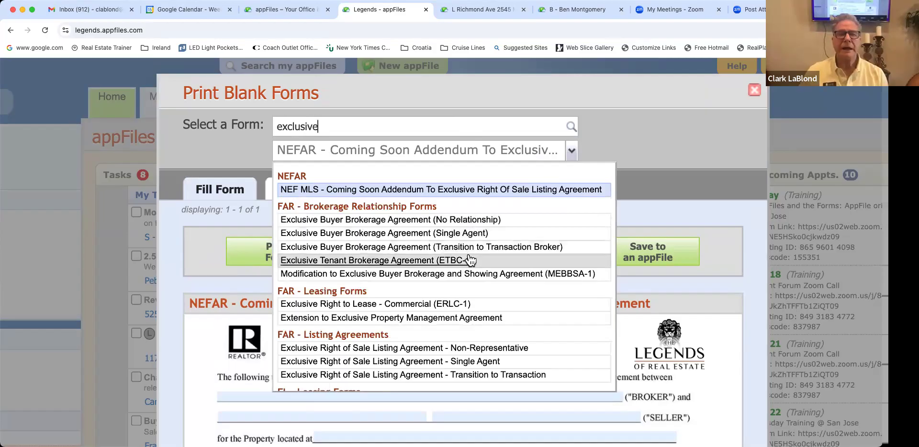
pyautogui.scroll(-3, 466, 259)
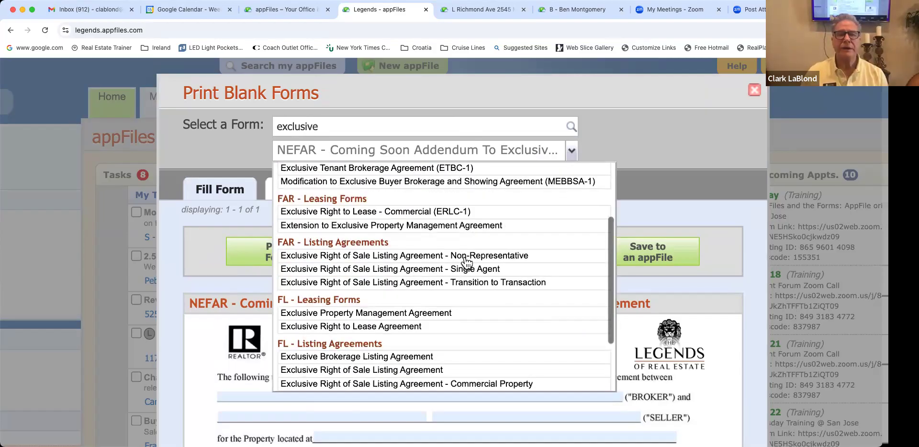
pyautogui.scroll(-3, 466, 259)
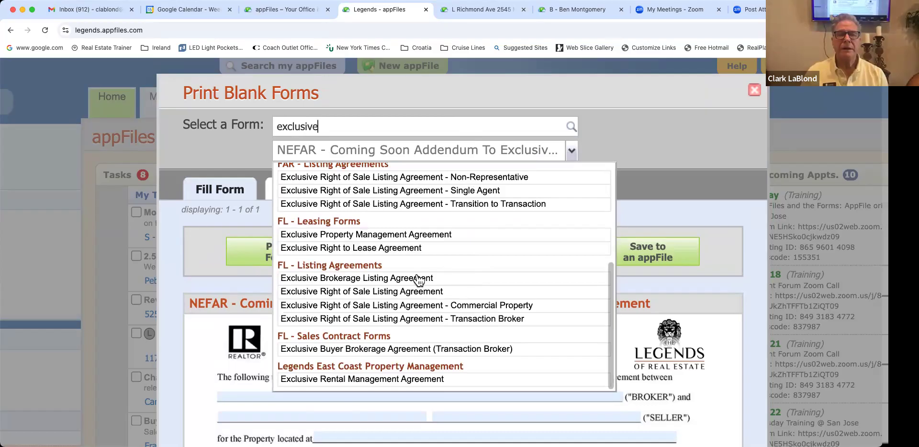
pyautogui.scroll(-2, 419, 279)
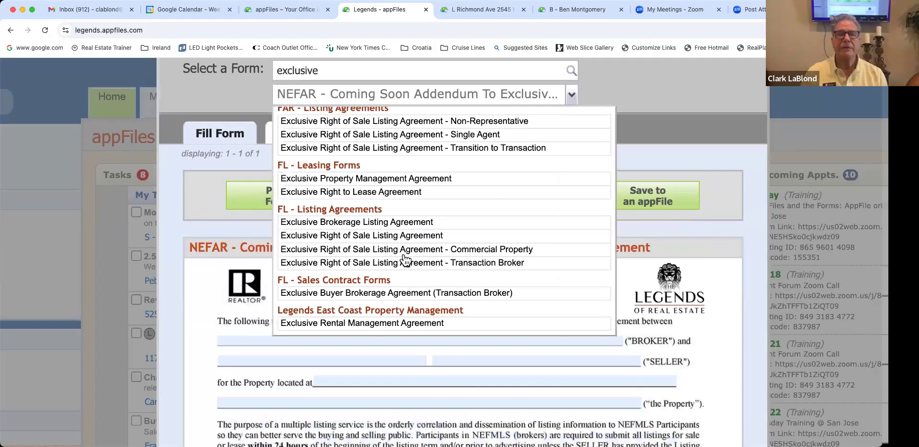
pyautogui.scroll(-1, 302, 258)
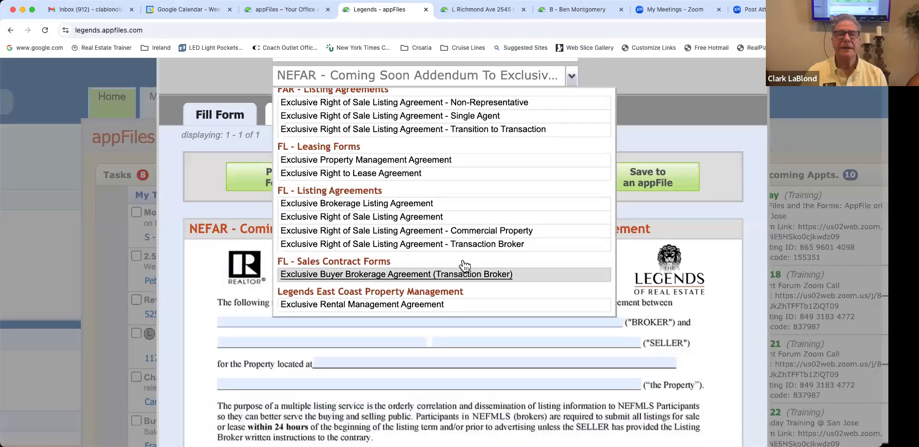
# Step: Load the Exclusive Buyer Brokerage Agreement (Transaction Broker) blank form, scroll through it, then close the window
pyautogui.click(522, 274)
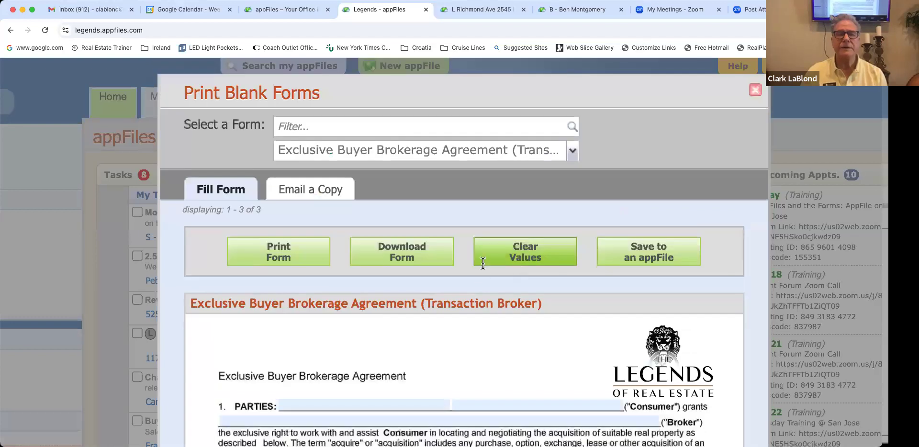
pyautogui.scroll(-3, 511, 228)
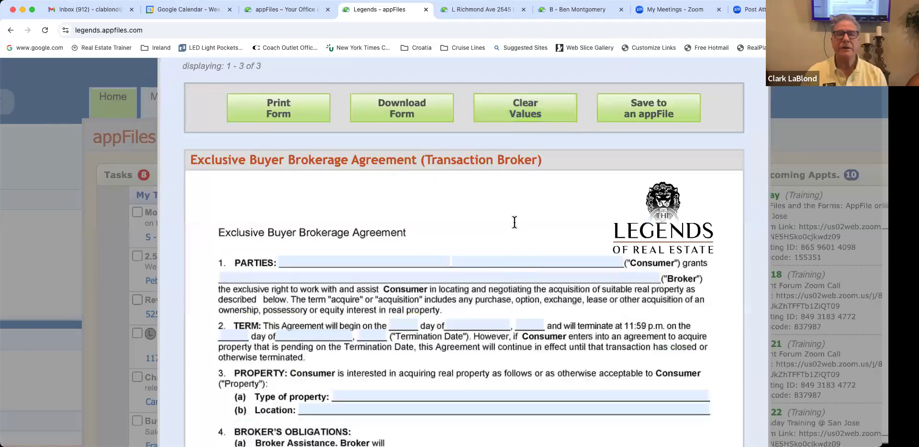
pyautogui.scroll(1, 643, 181)
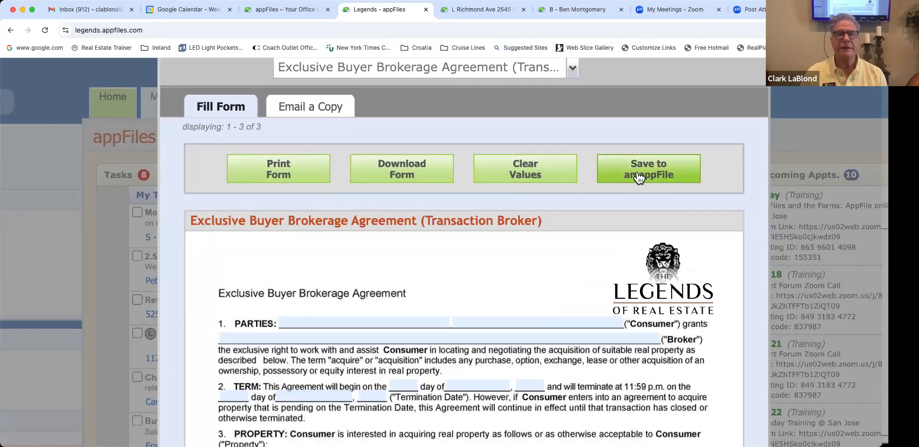
pyautogui.scroll(1, 574, 210)
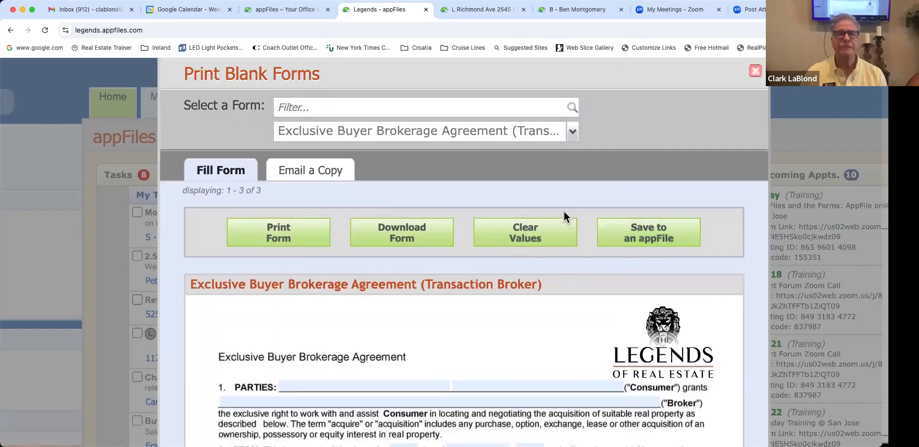
pyautogui.scroll(1, 766, 118)
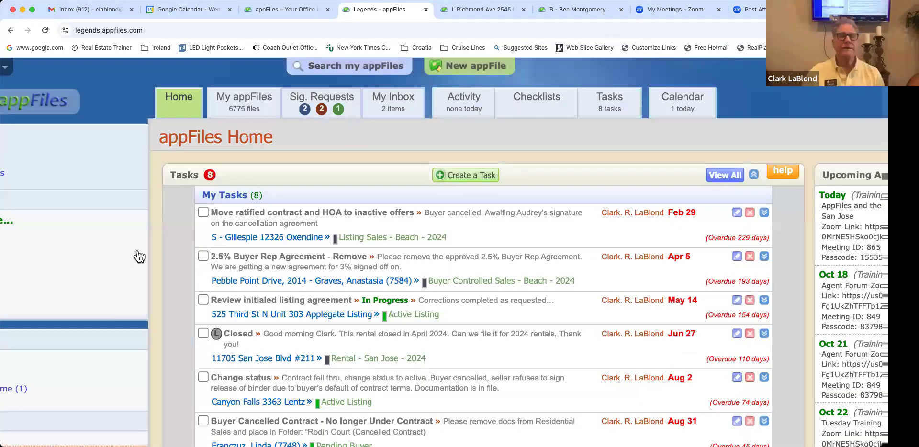
pyautogui.click(139, 257)
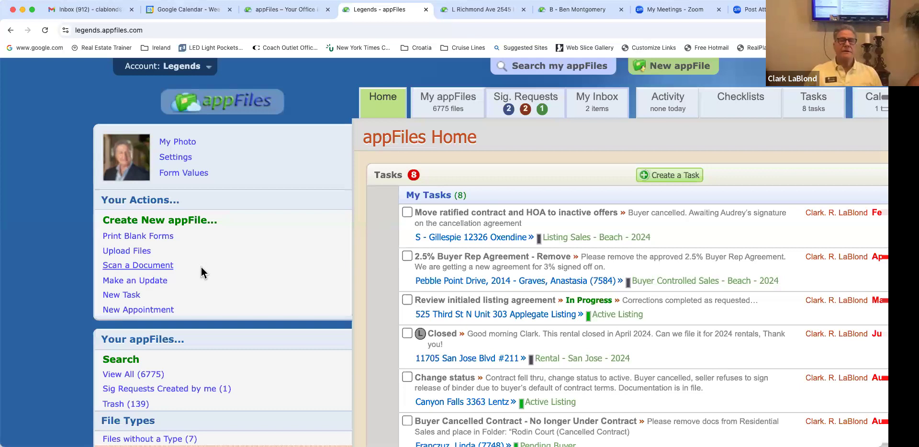
pyautogui.hscroll(3, 201, 272)
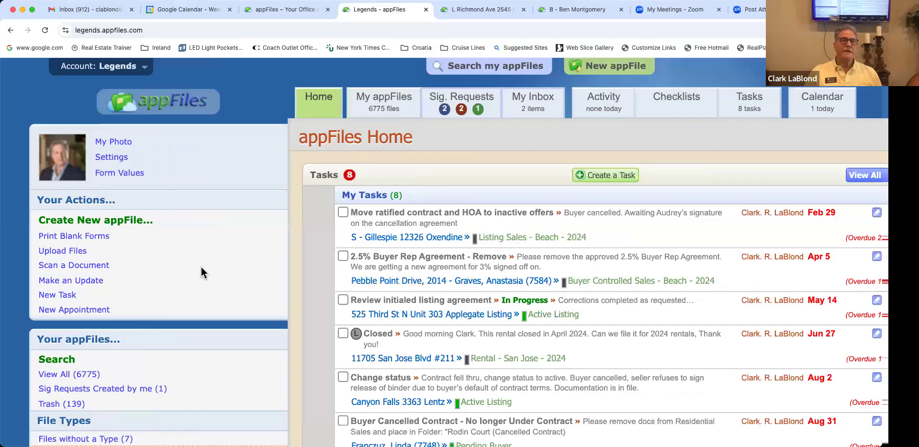
pyautogui.hscroll(1, 201, 273)
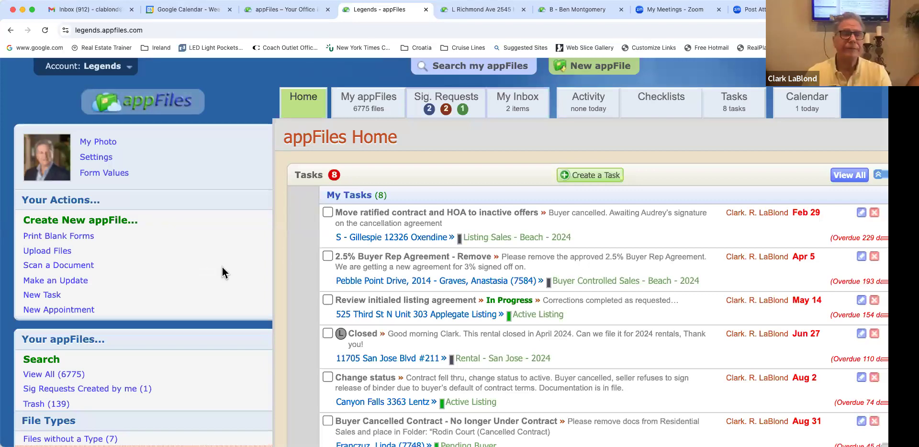
pyautogui.hscroll(1, 223, 273)
pyautogui.scroll(-2, 50, 299)
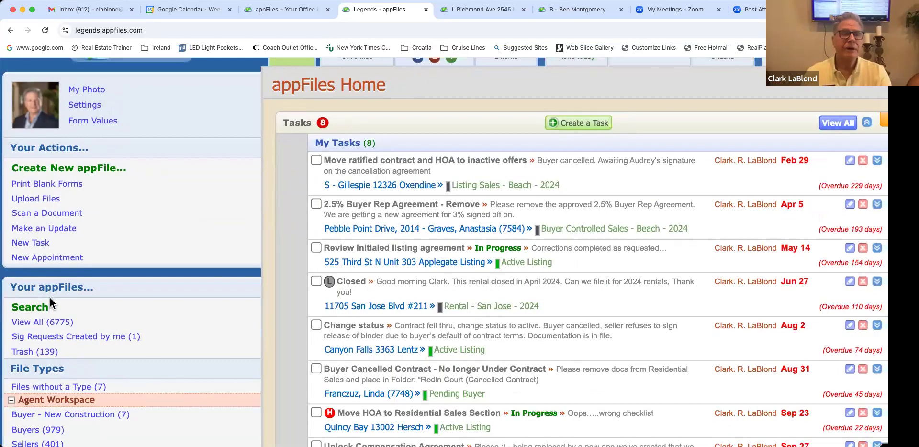
# Step: Open a blank New Task form with the due date defaulting to Oct 15, 2024
pyautogui.scroll(-1, 43, 301)
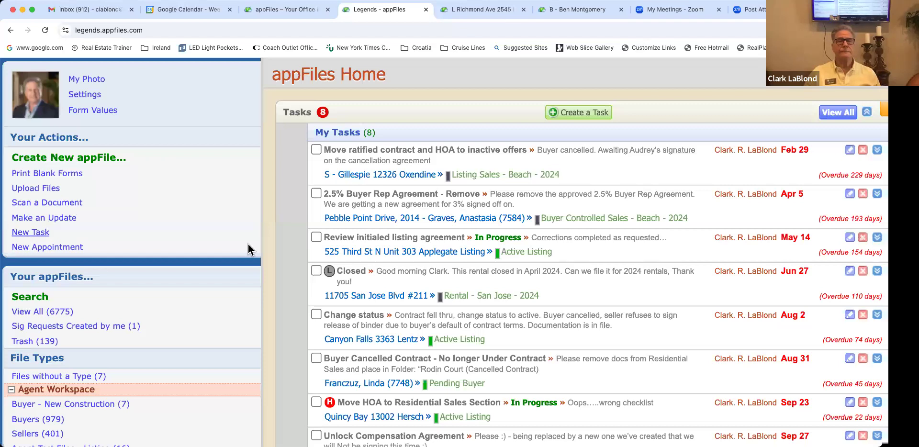
pyautogui.hscroll(-2, 130, 230)
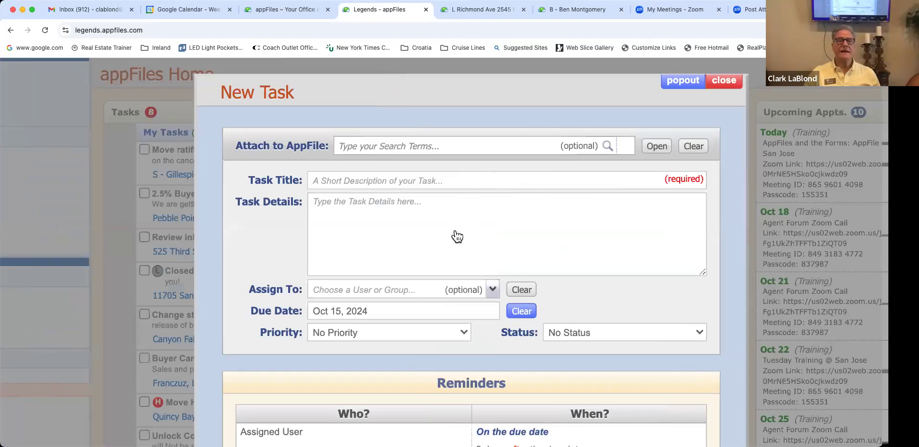
pyautogui.scroll(-2, 431, 245)
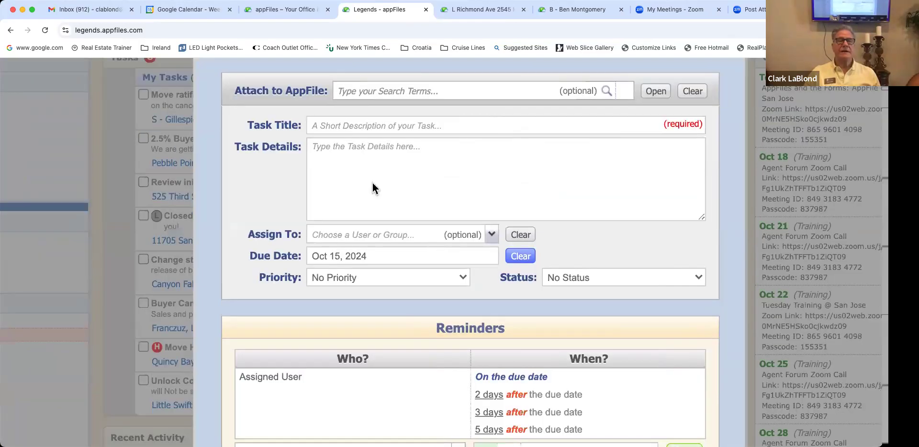
pyautogui.scroll(-4, 331, 160)
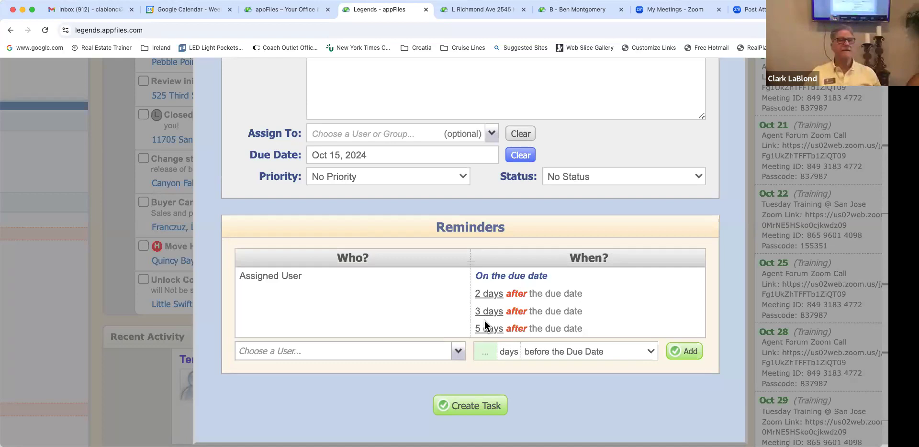
pyautogui.scroll(1, 484, 321)
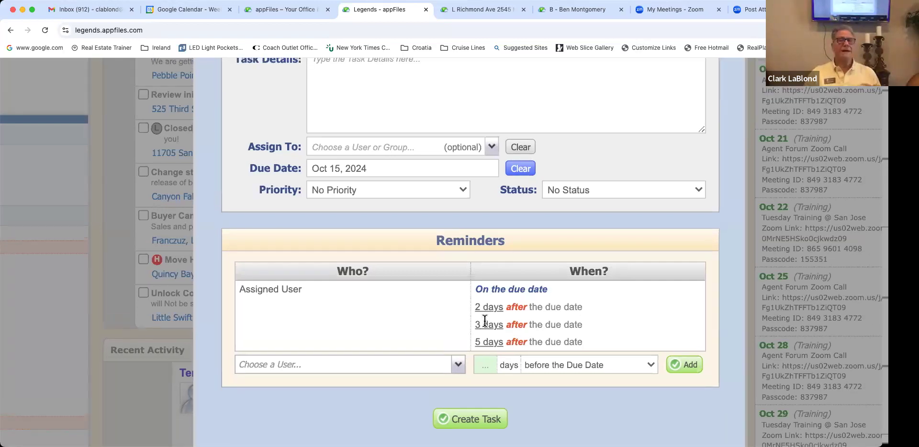
pyautogui.scroll(5, 484, 321)
pyautogui.scroll(5, 484, 321)
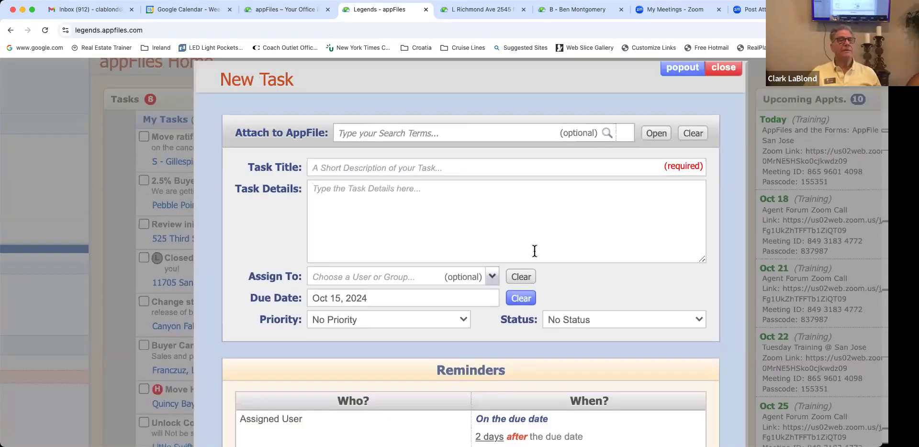
pyautogui.scroll(1, 690, 108)
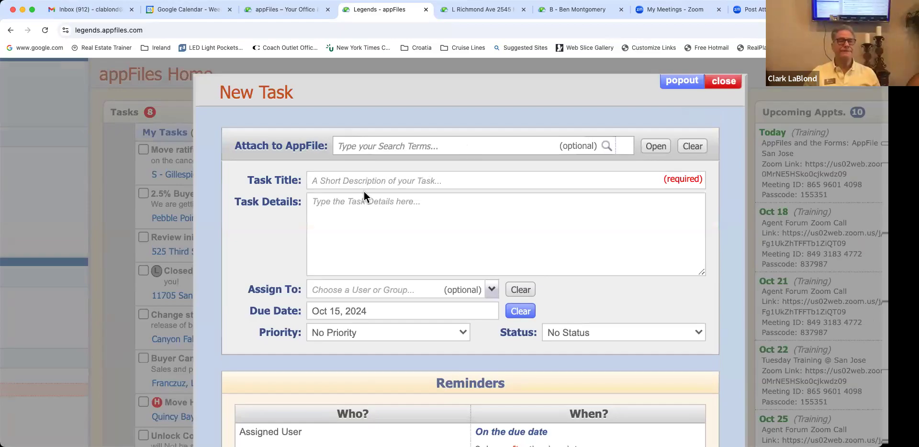
# Step: Close the New Task form without saving and scroll through the Home sidebar and overdue task list
pyautogui.click(171, 194)
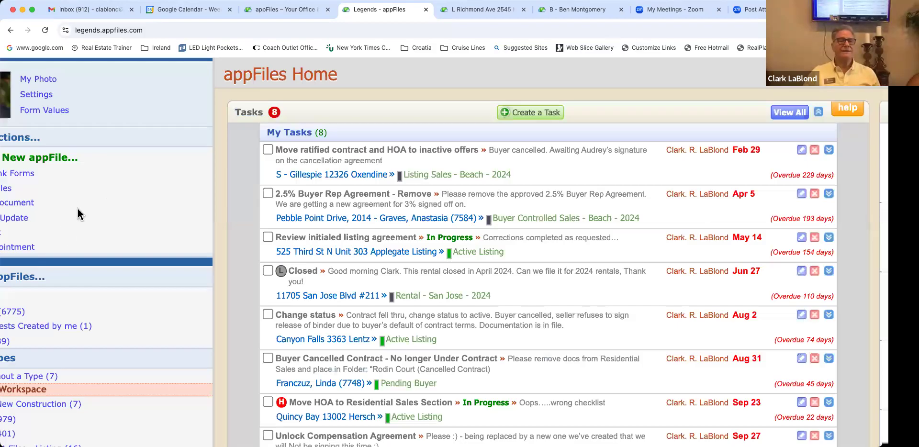
pyautogui.scroll(-3, 72, 211)
pyautogui.hscroll(-2, 72, 210)
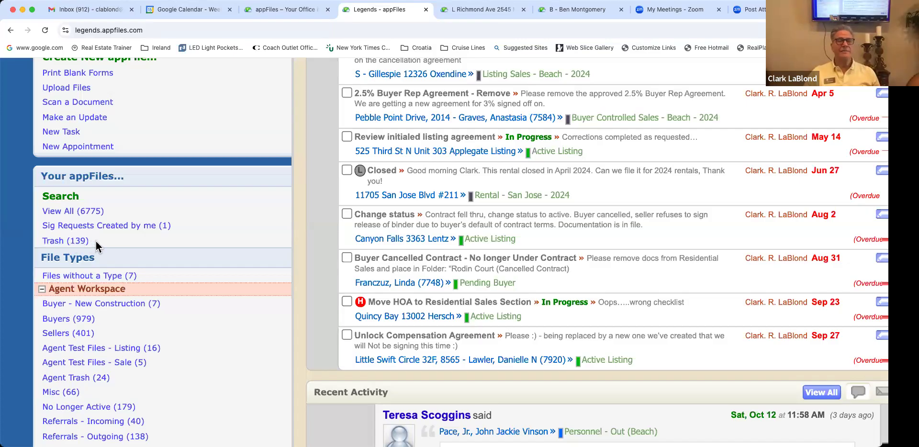
pyautogui.hscroll(1, 96, 242)
pyautogui.hscroll(1, 96, 241)
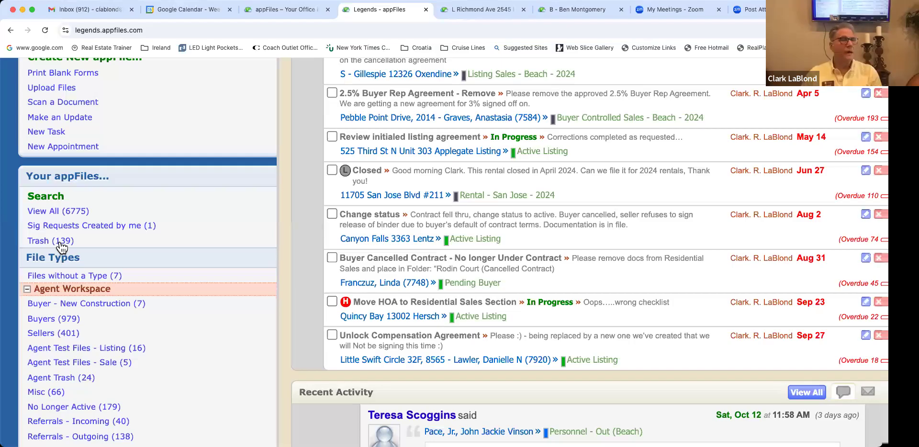
pyautogui.hscroll(-1, 62, 247)
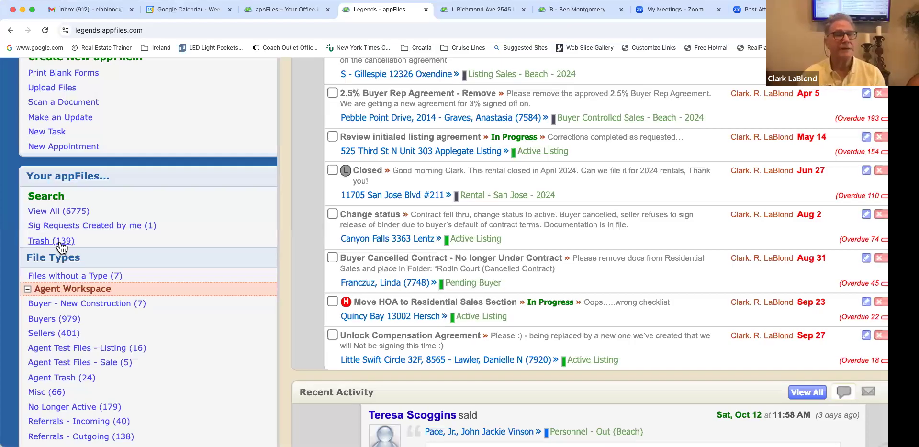
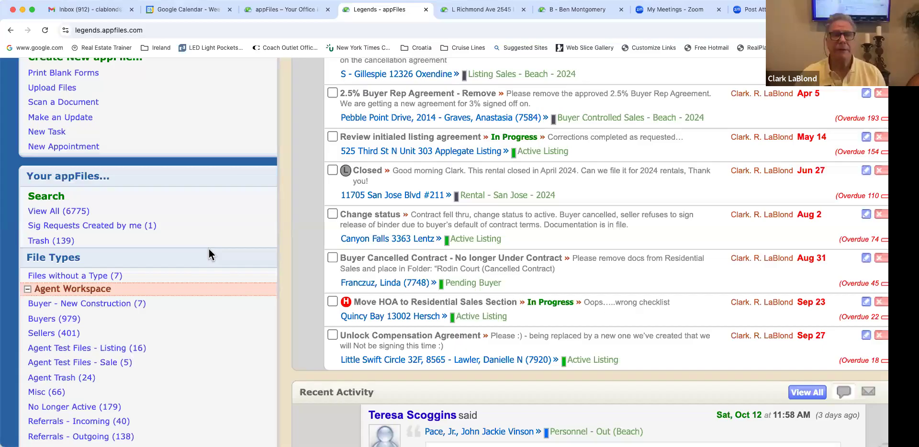
# Step: Leave the Home task list and open My appFiles, listing all 6775 files with names and types
pyautogui.scroll(-1, 208, 254)
pyautogui.scroll(3, 208, 249)
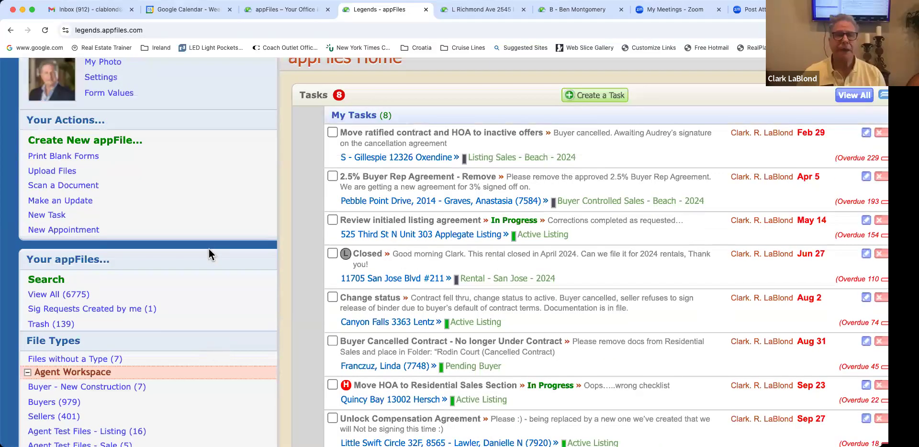
pyautogui.scroll(3, 209, 254)
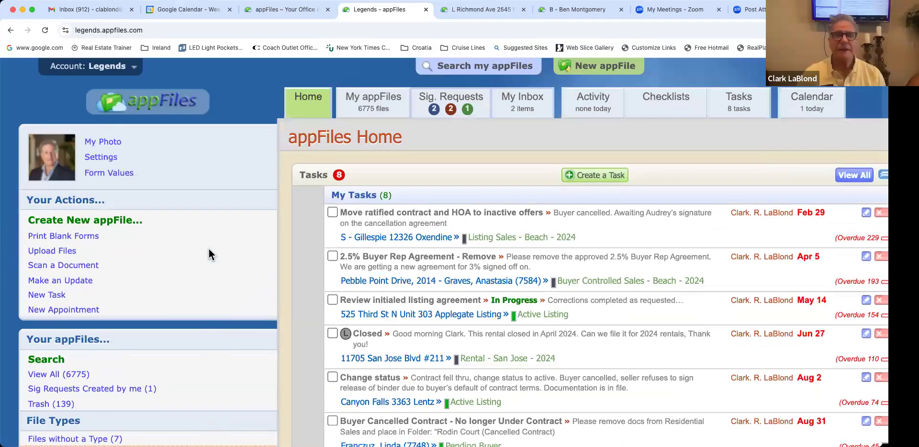
pyautogui.hscroll(1, 209, 254)
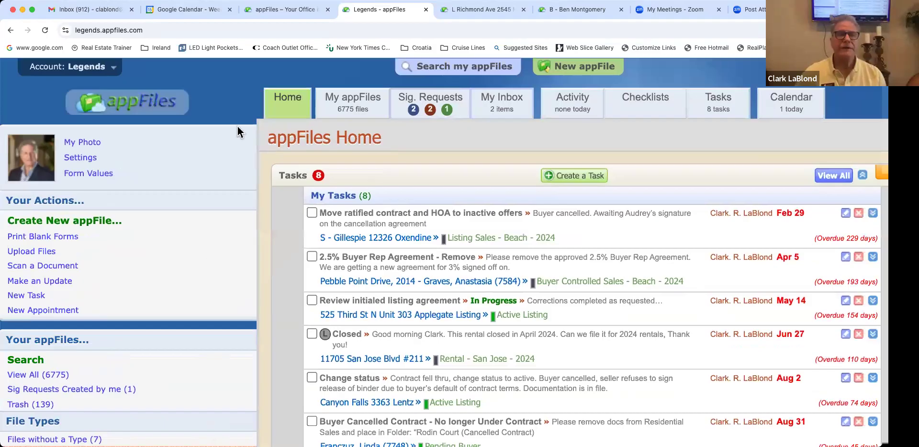
pyautogui.hscroll(1, 239, 132)
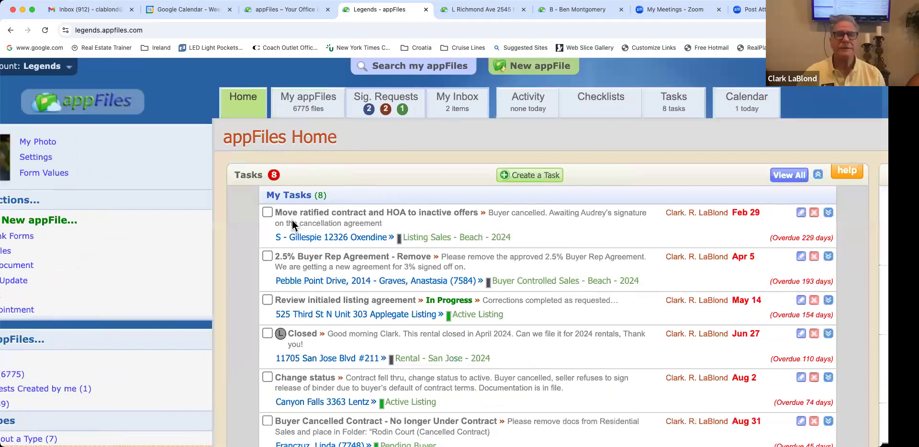
pyautogui.hscroll(2, 265, 195)
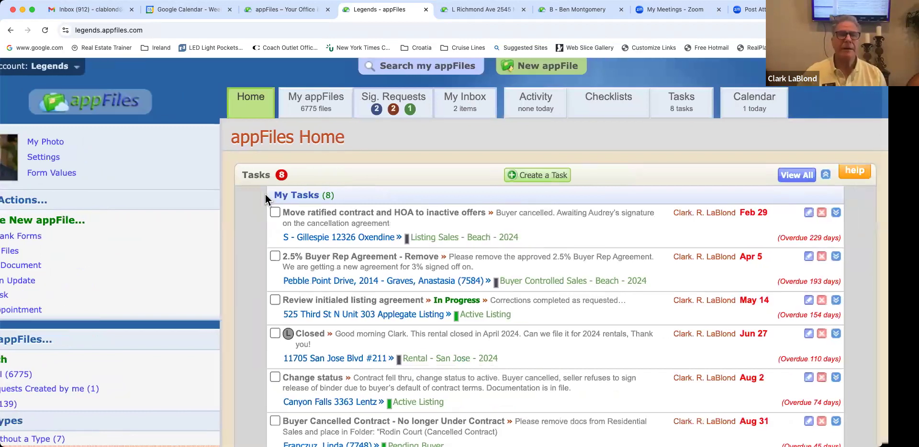
pyautogui.click(313, 110)
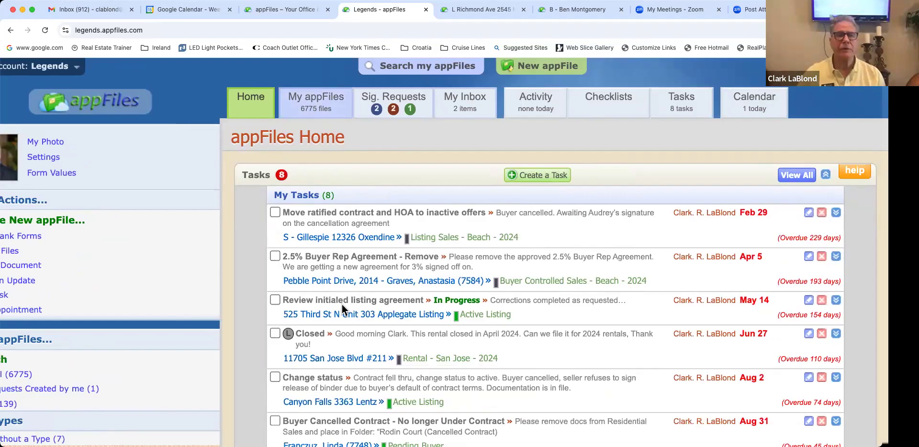
pyautogui.scroll(-5, 334, 296)
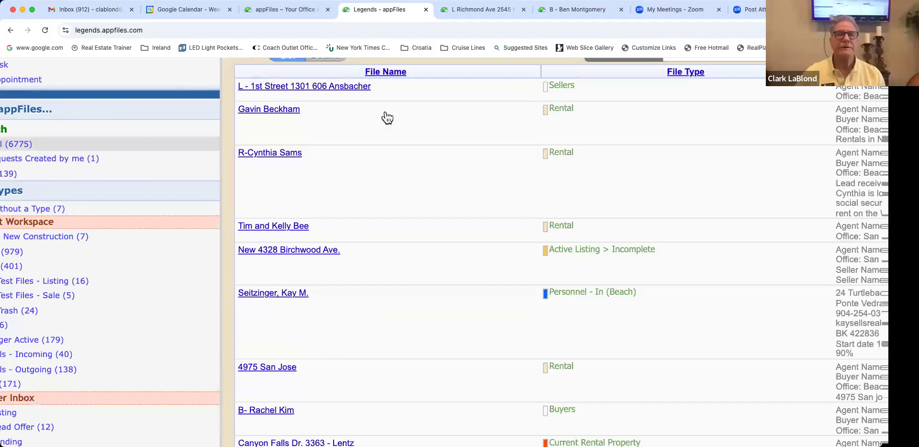
# Step: Scroll the Current Signature Requests page showing the two Dissolution Agreement HHT requests
pyautogui.scroll(2, 389, 108)
pyautogui.scroll(3, 394, 102)
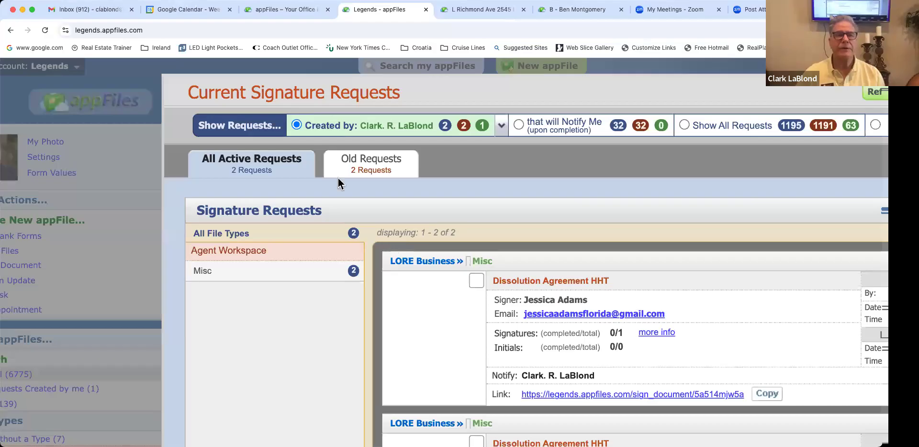
# Step: Look over the signature requests, then close them to return to the 6775-file My appFiles list
pyautogui.scroll(-6, 338, 178)
pyautogui.hscroll(4, 337, 178)
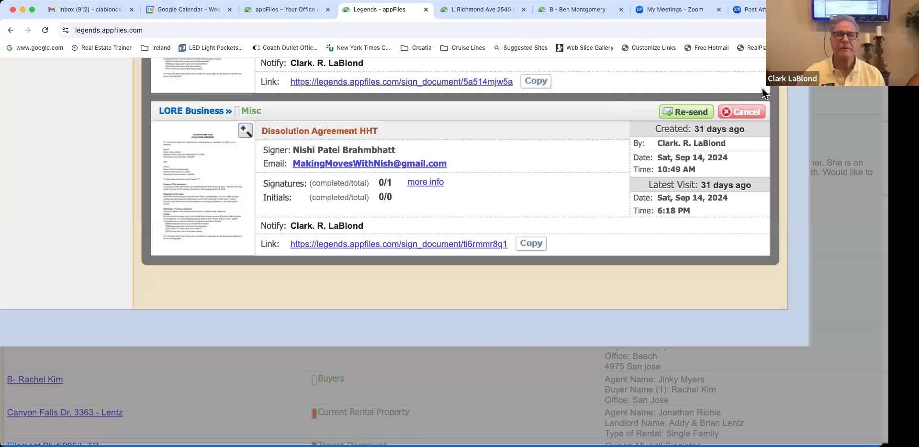
pyautogui.scroll(6, 480, 184)
pyautogui.hscroll(-4, 480, 184)
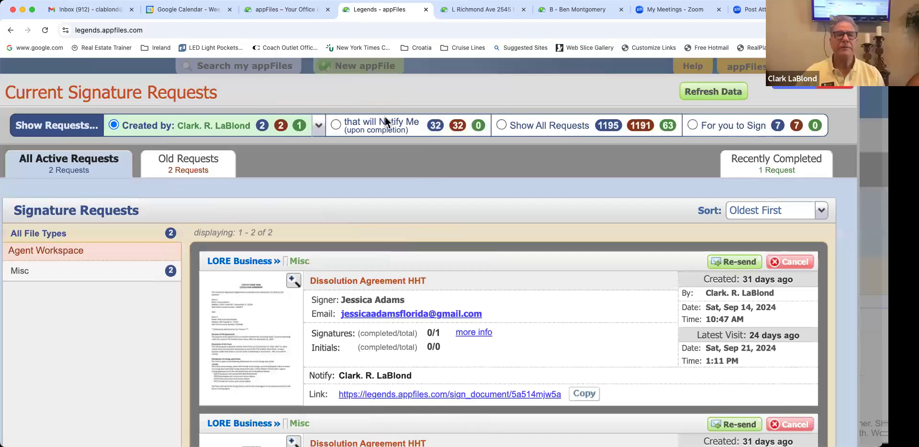
pyautogui.press('Escape')
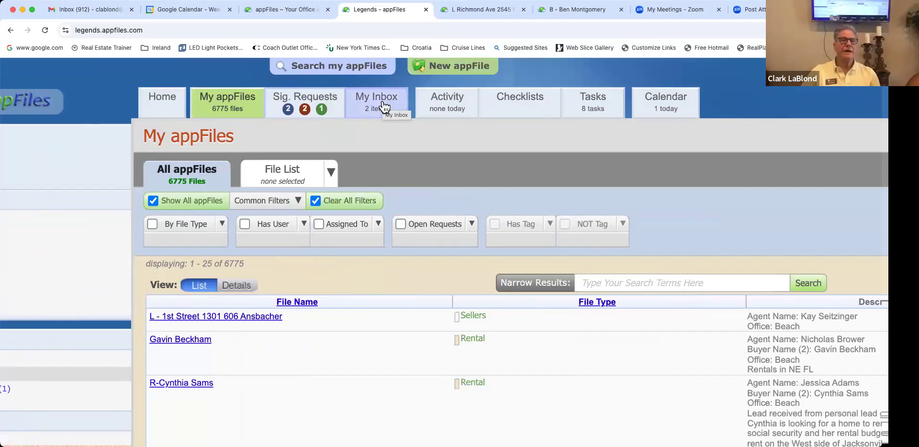
# Step: Scroll across the Residential Listing » All Active checklist table of 1239 files
pyautogui.hscroll(-1, 385, 107)
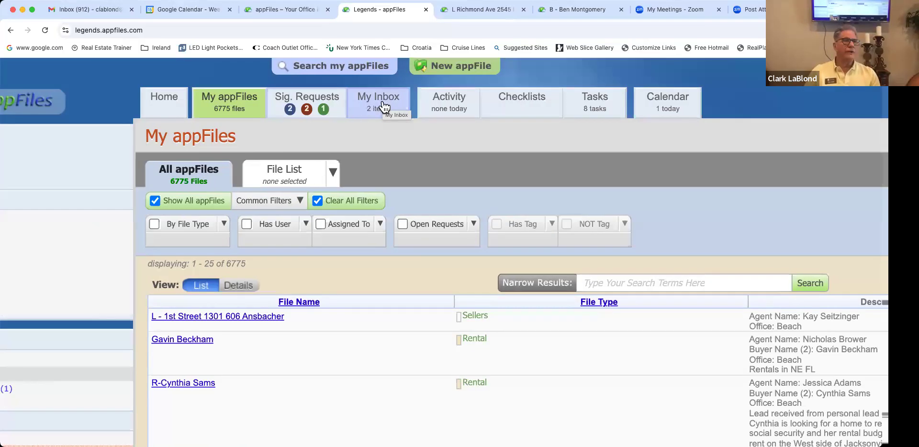
pyautogui.hscroll(-2, 383, 106)
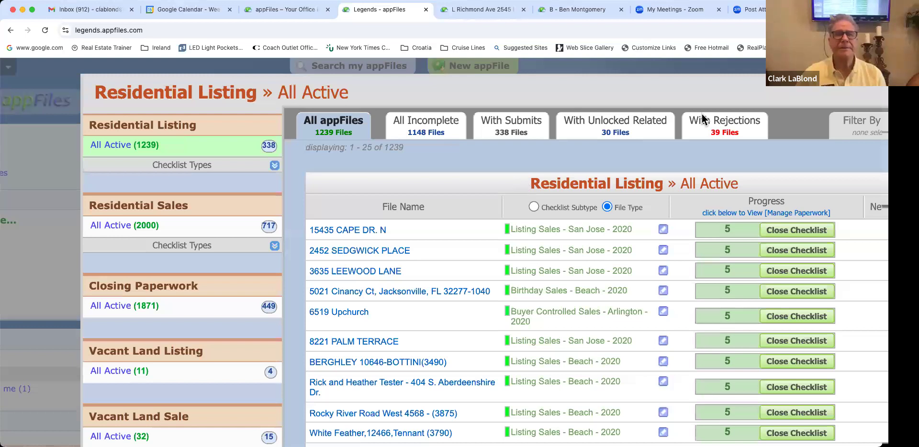
# Step: Look over the Residential Listing checklist table, then close it to return to My appFiles
pyautogui.hscroll(2, 701, 114)
pyautogui.scroll(-1, 701, 114)
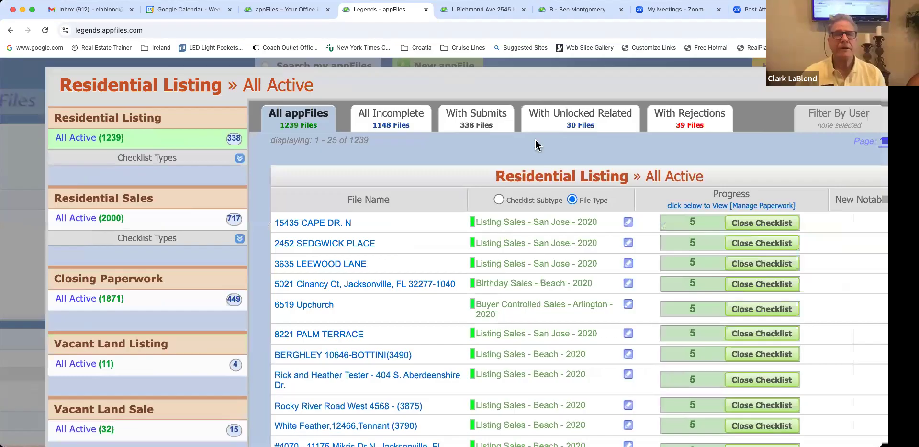
pyautogui.hscroll(5, 535, 140)
pyautogui.scroll(1, 535, 140)
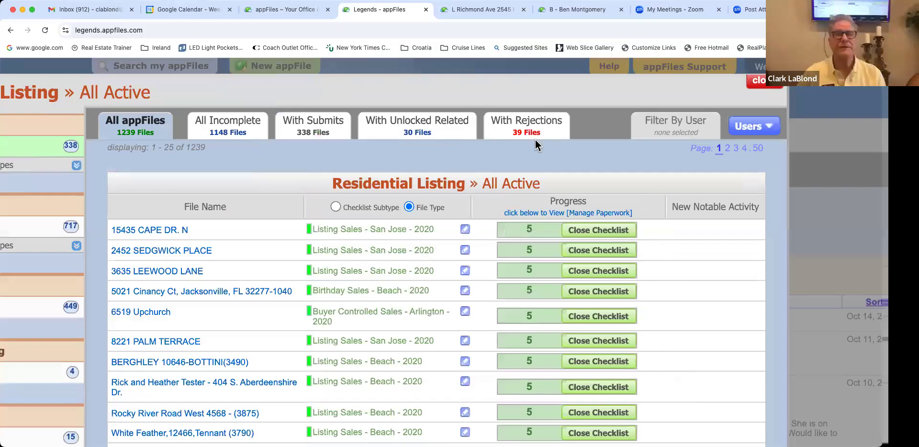
pyautogui.press('Escape')
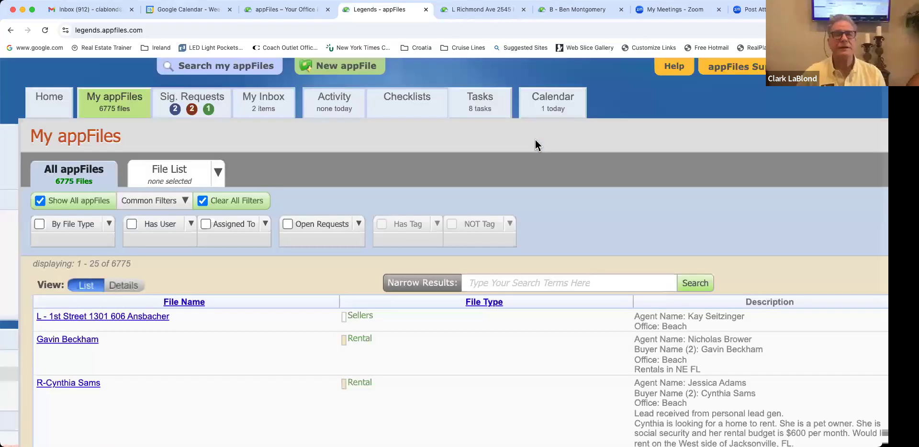
pyautogui.hscroll(-5, 535, 141)
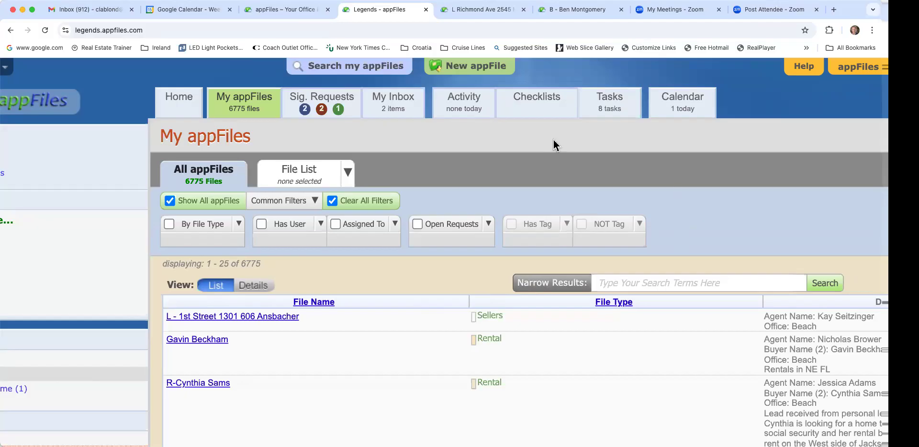
pyautogui.click(541, 110)
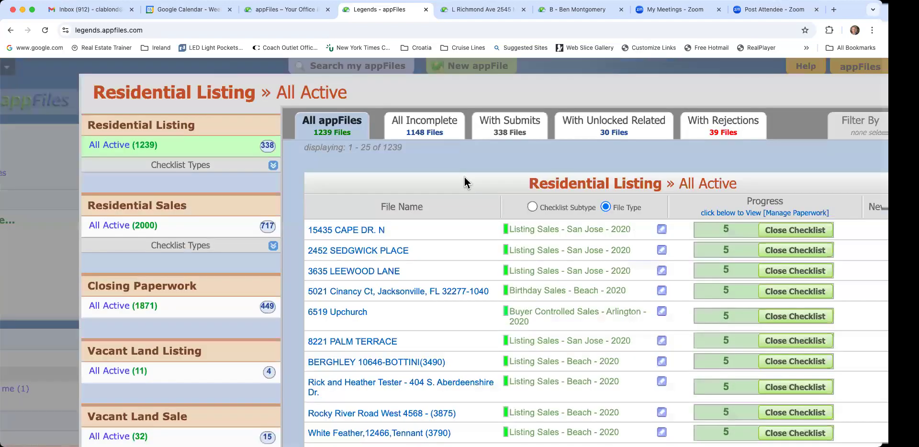
# Step: Scroll through the Residential Listing » All Active table of 1239 files and their checklist progress
pyautogui.hscroll(1, 465, 177)
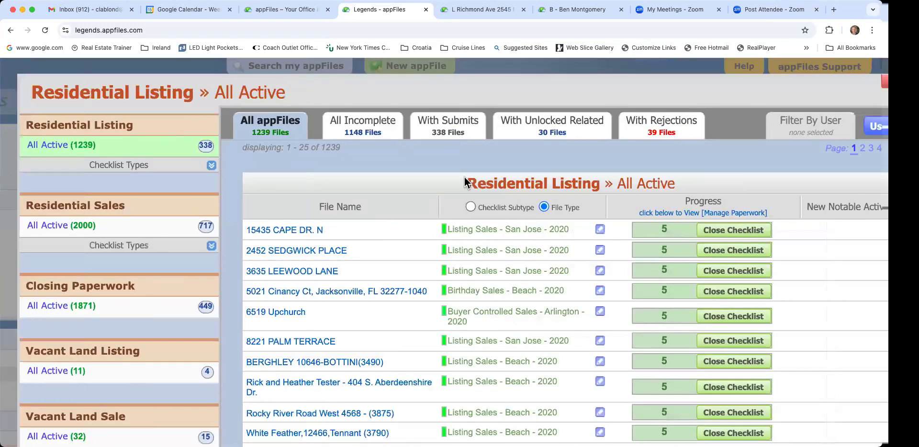
pyautogui.scroll(-1, 465, 178)
pyautogui.scroll(-3, 464, 180)
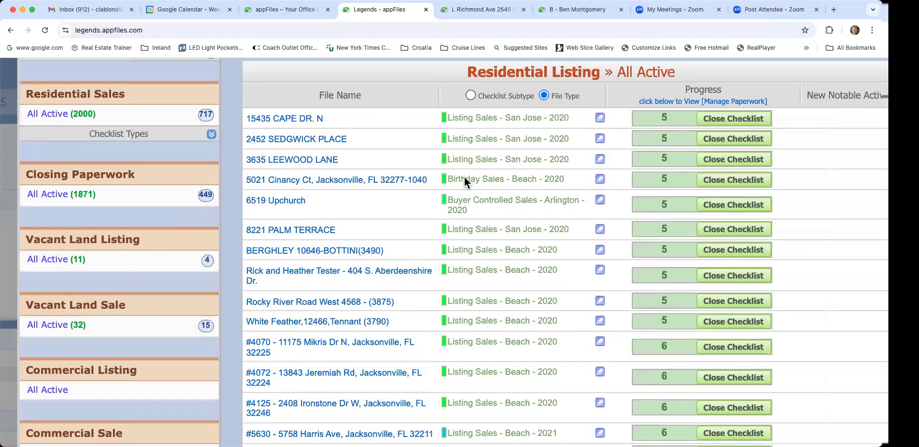
pyautogui.scroll(-1, 470, 173)
pyautogui.hscroll(-1, 470, 172)
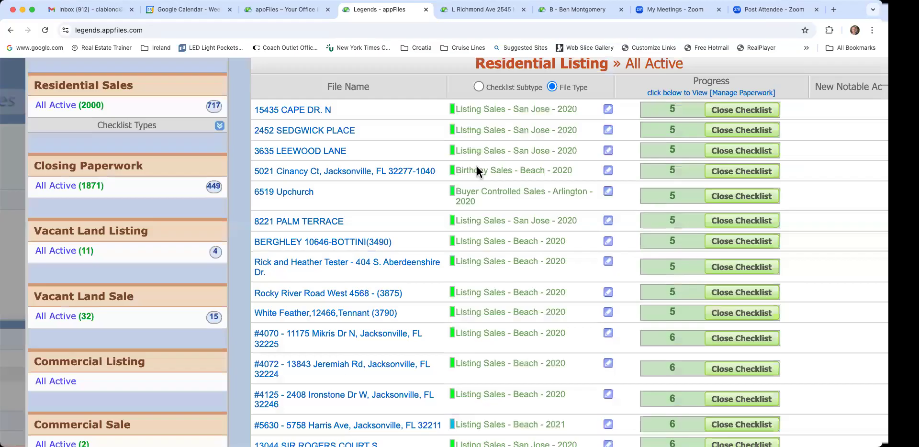
pyautogui.scroll(5, 476, 168)
pyautogui.hscroll(-3, 477, 168)
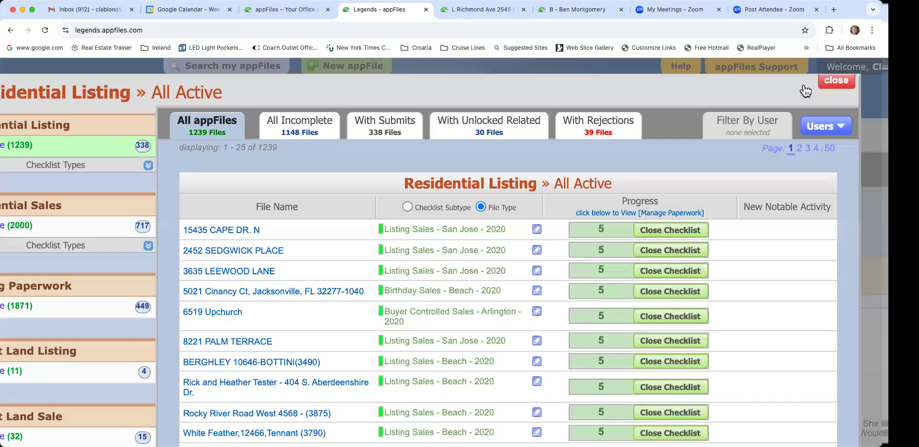
pyautogui.hscroll(-3, 571, 154)
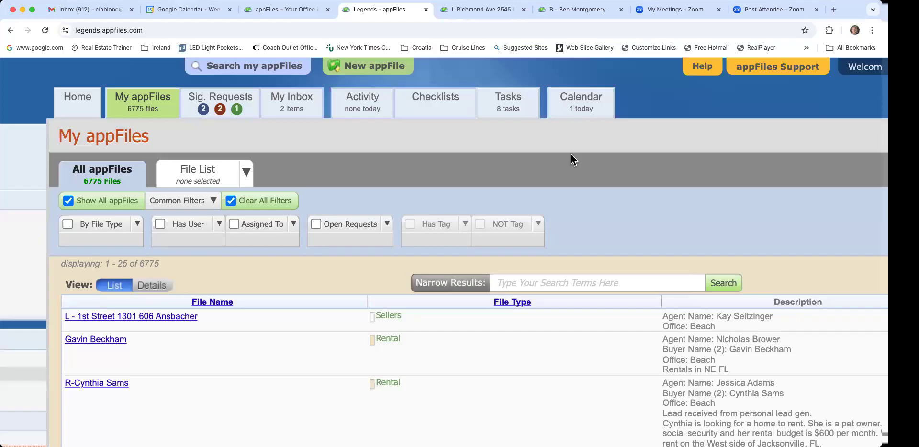
# Step: Scroll across the My appFiles list of 6775 files, showing entries 1 to 25
pyautogui.hscroll(-2, 571, 154)
pyautogui.scroll(-1, 570, 154)
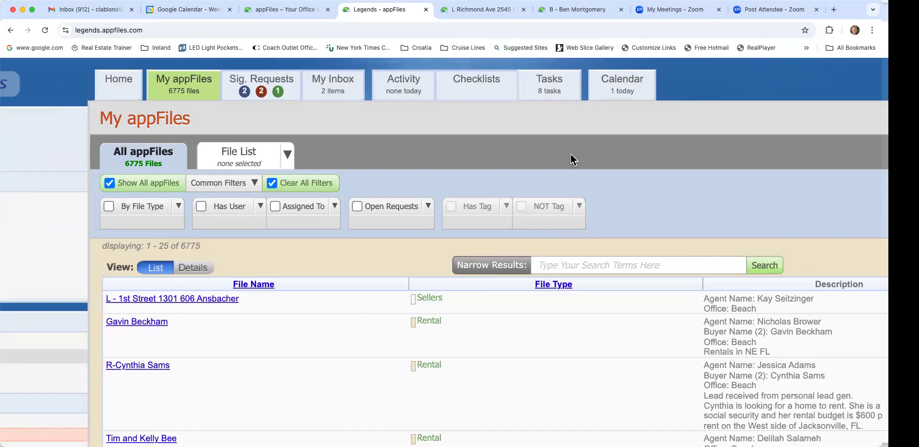
pyautogui.hscroll(-3, 573, 156)
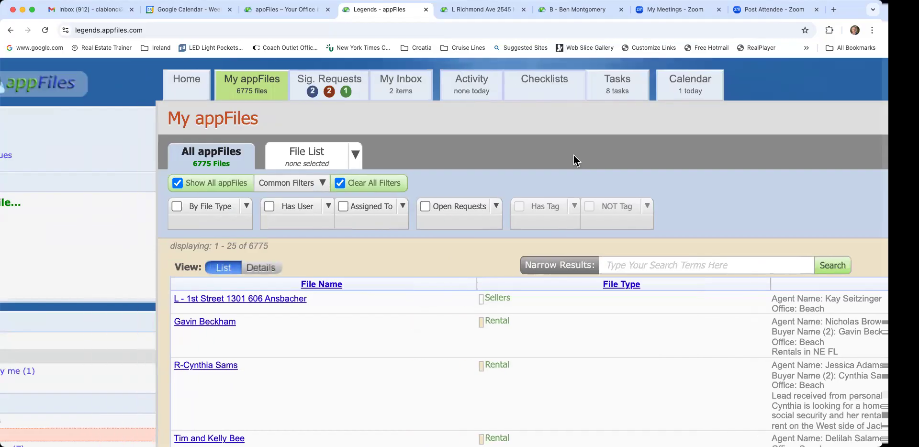
pyautogui.hscroll(-4, 573, 155)
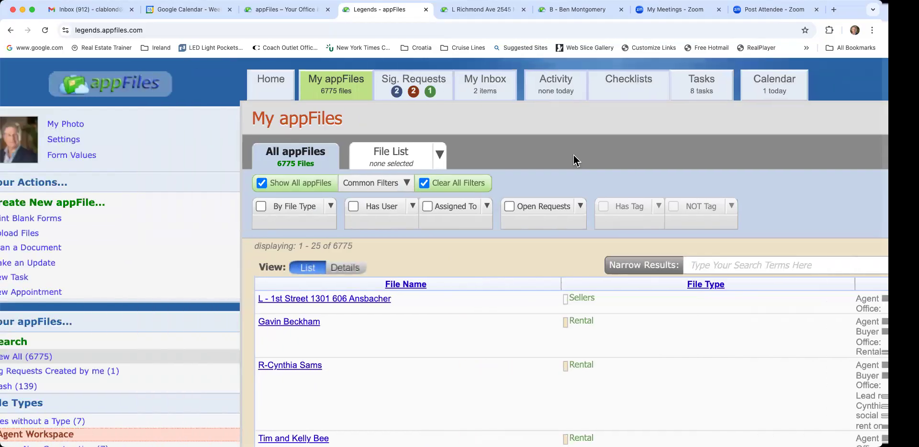
pyautogui.hscroll(-2, 574, 156)
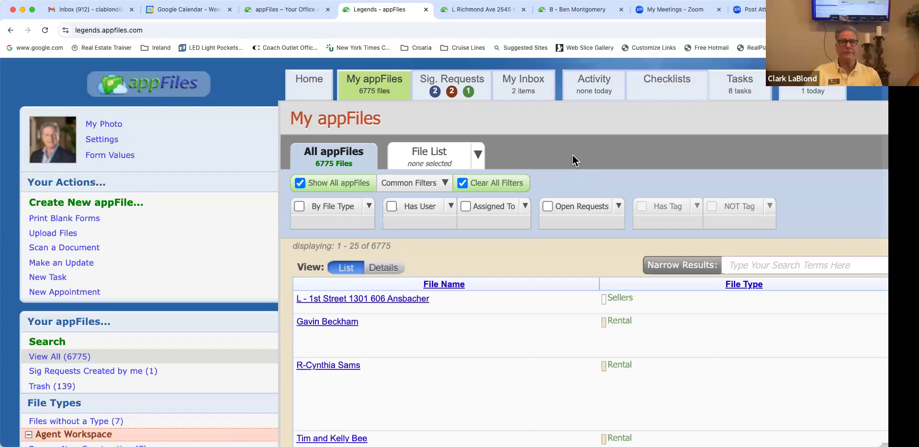
pyautogui.hscroll(1, 572, 155)
pyautogui.hscroll(2, 718, 84)
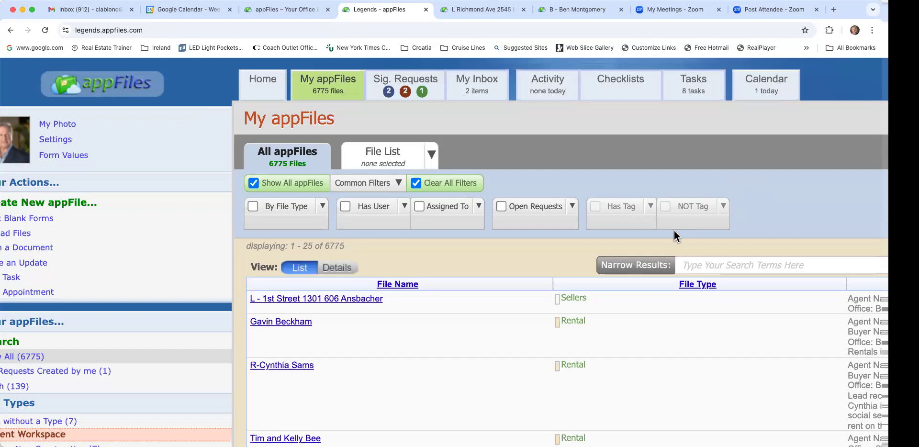
pyautogui.hscroll(-2, 674, 230)
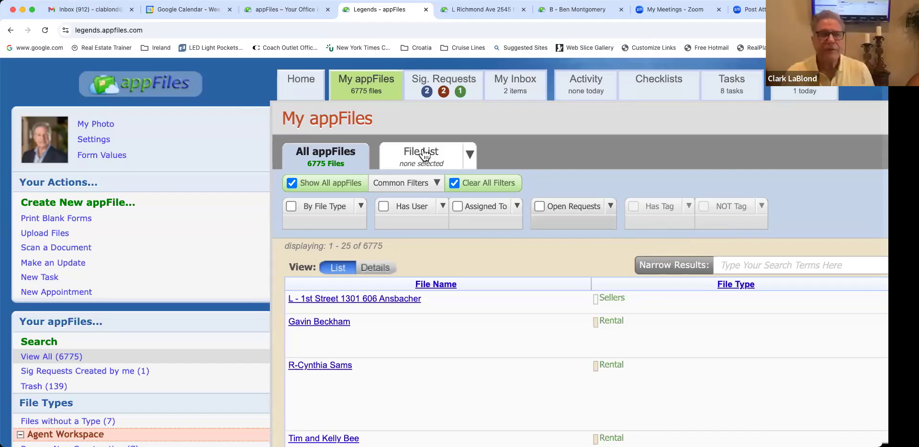
pyautogui.click(311, 89)
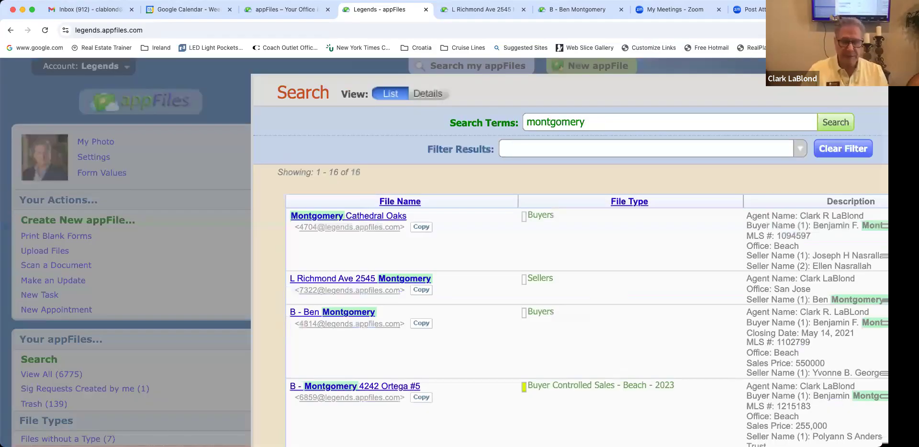
pyautogui.doubleClick(595, 124)
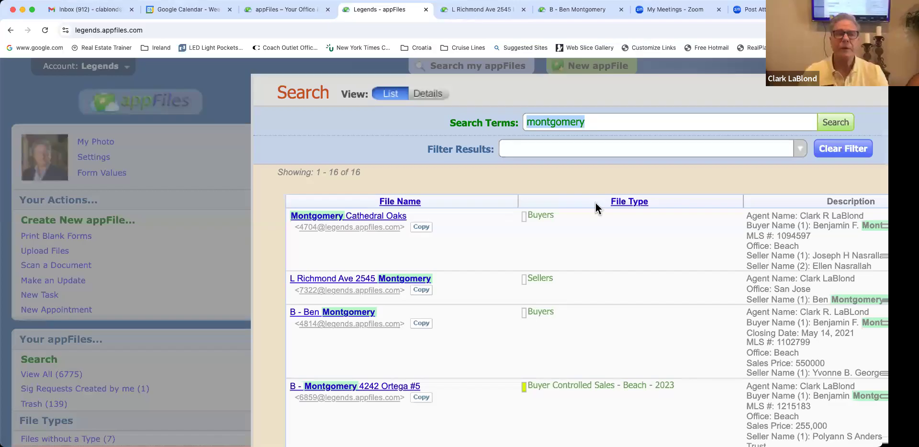
pyautogui.hscroll(3, 548, 178)
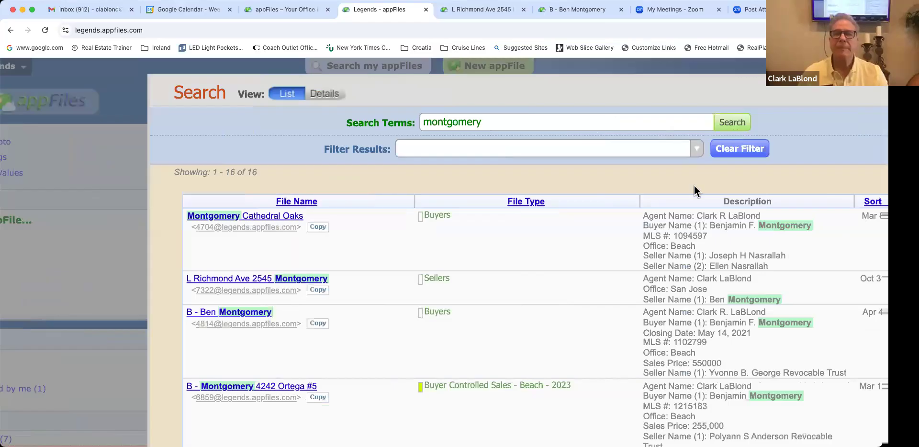
pyautogui.scroll(-2, 694, 186)
pyautogui.hscroll(1, 694, 186)
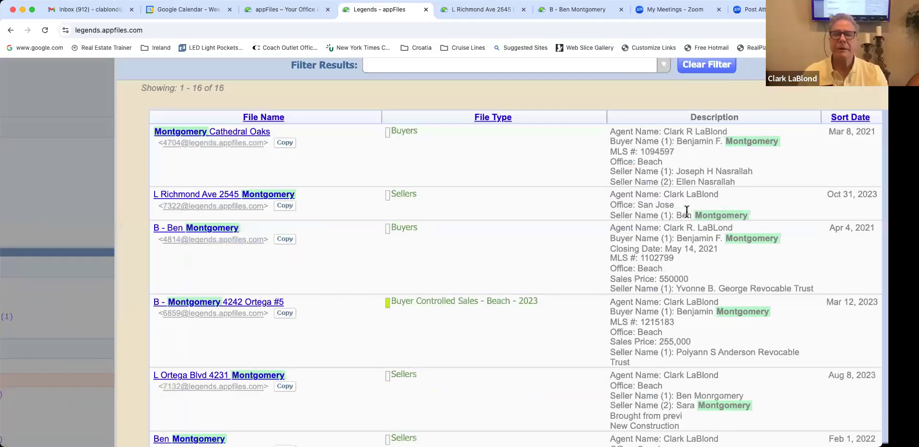
pyautogui.scroll(-5, 686, 211)
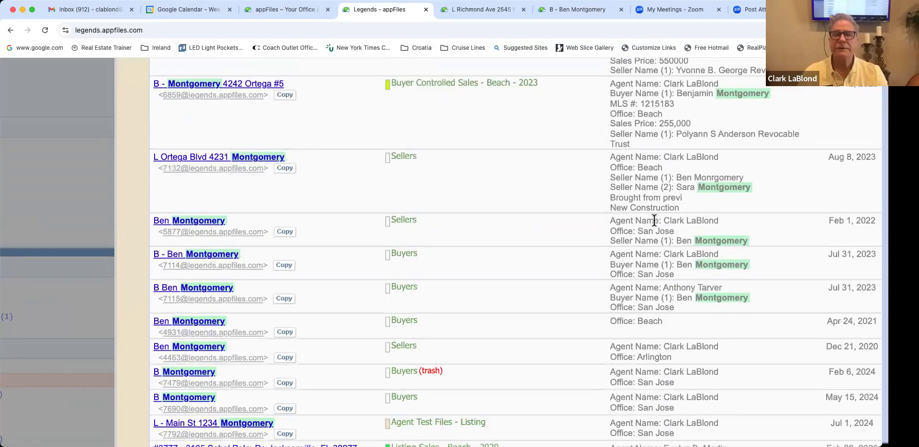
pyautogui.scroll(-5, 654, 221)
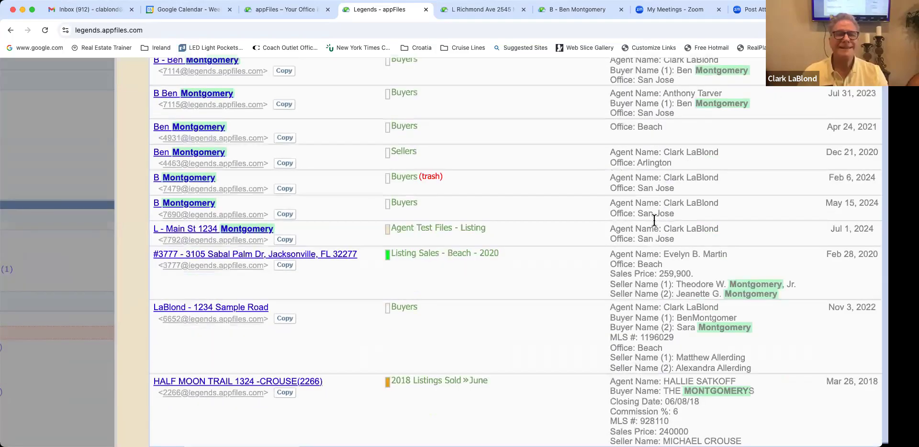
pyautogui.scroll(-2, 654, 220)
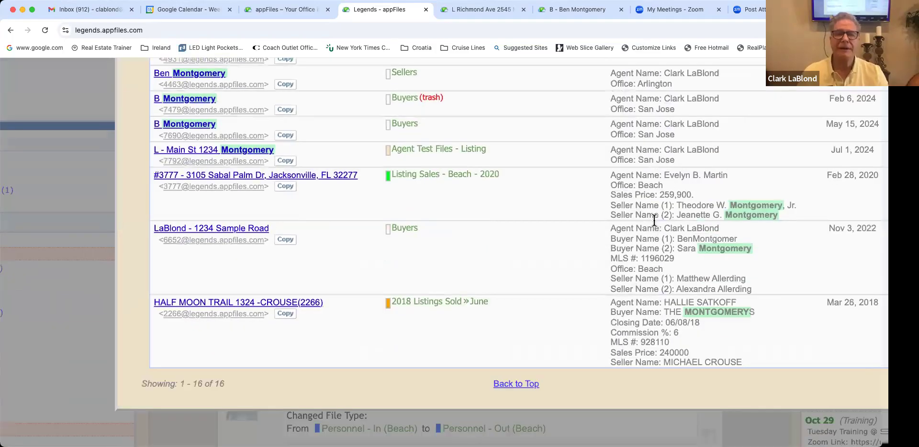
pyautogui.scroll(3, 654, 220)
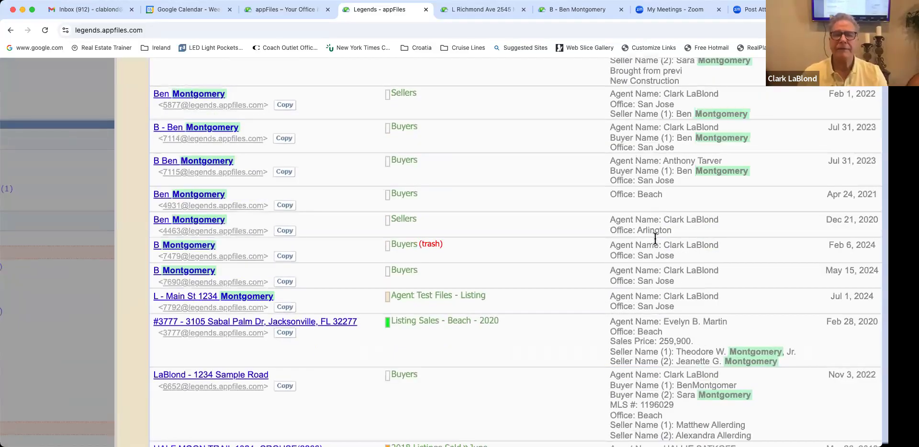
pyautogui.scroll(-3, 795, 312)
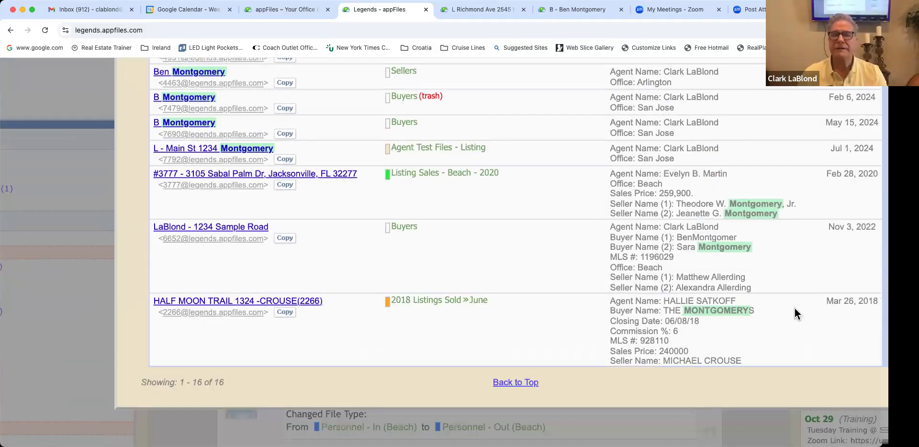
pyautogui.scroll(1, 592, 247)
pyautogui.scroll(6, 591, 248)
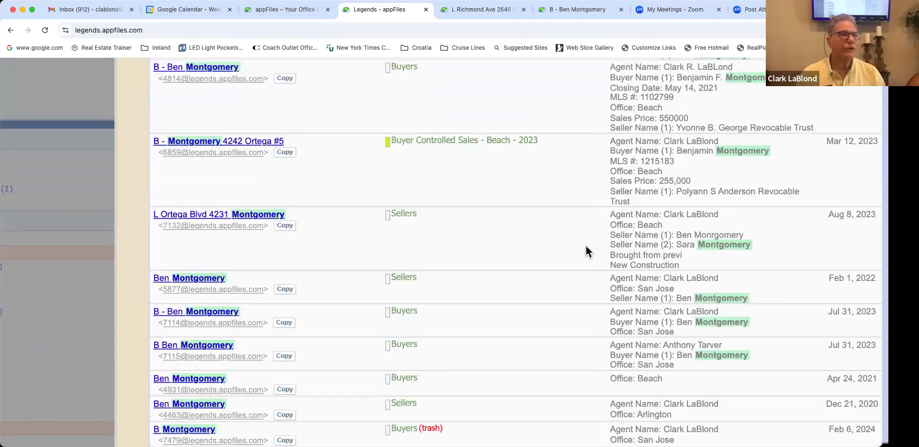
pyautogui.scroll(3, 587, 251)
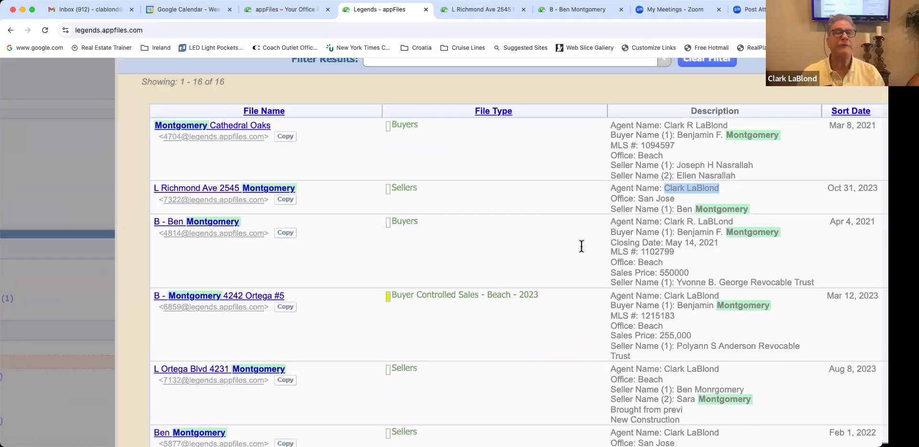
# Step: Review the montgomery search results, then close them to return to the Home task list
pyautogui.hscroll(2, 582, 246)
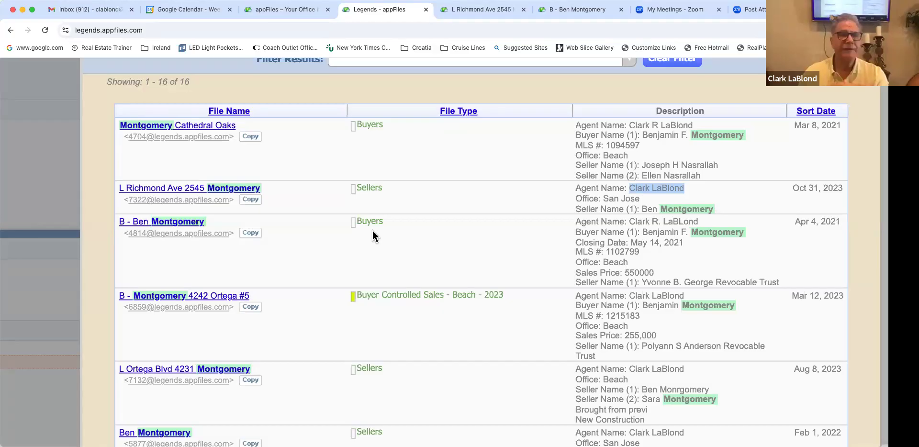
pyautogui.scroll(-2, 373, 233)
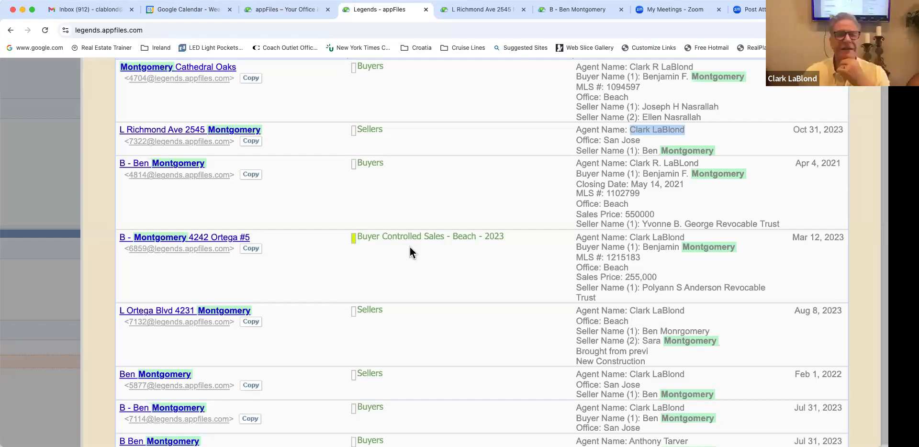
pyautogui.scroll(-1, 410, 247)
pyautogui.scroll(-4, 410, 247)
pyautogui.scroll(4, 408, 248)
pyautogui.scroll(3, 407, 247)
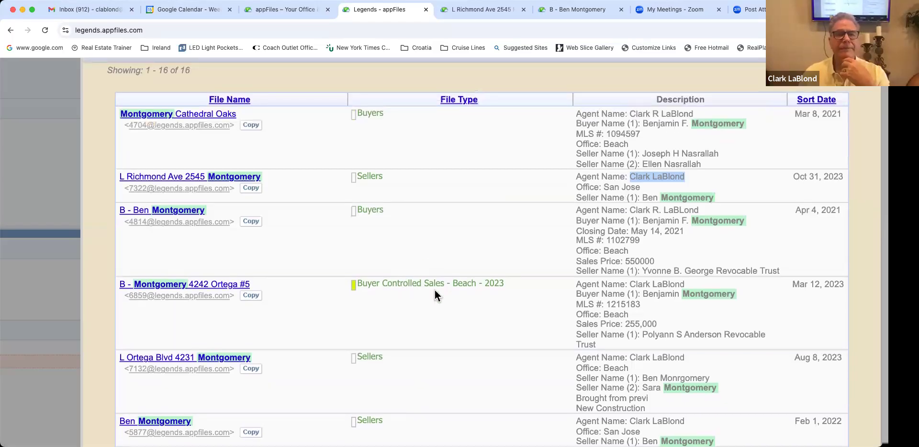
pyautogui.scroll(-1, 421, 283)
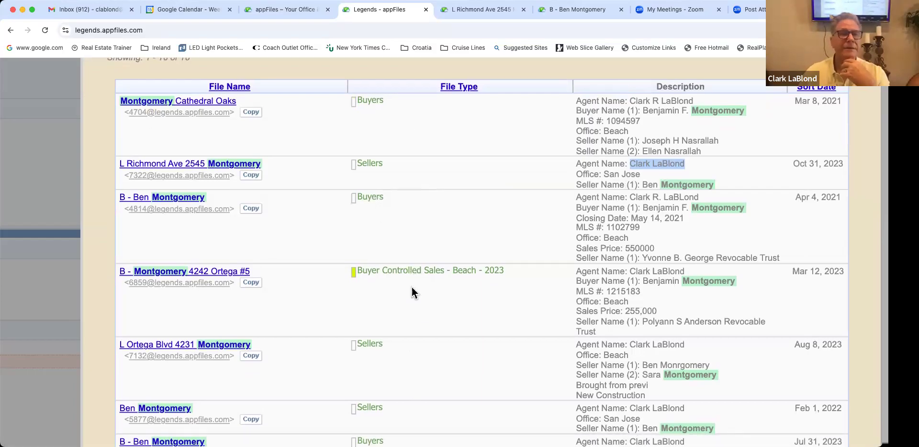
pyautogui.scroll(2, 411, 292)
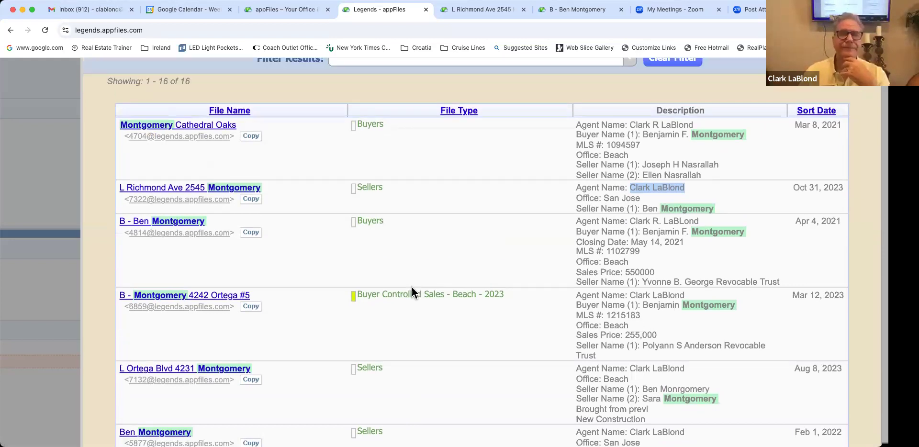
pyautogui.scroll(3, 411, 287)
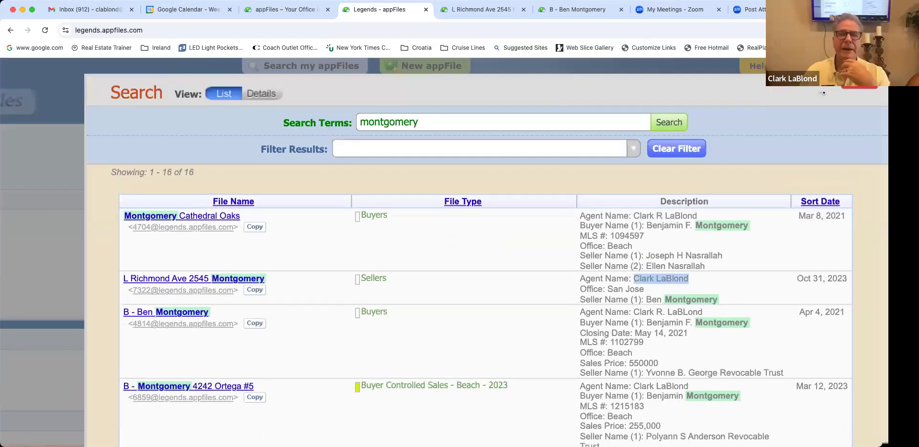
pyautogui.hscroll(1, 411, 287)
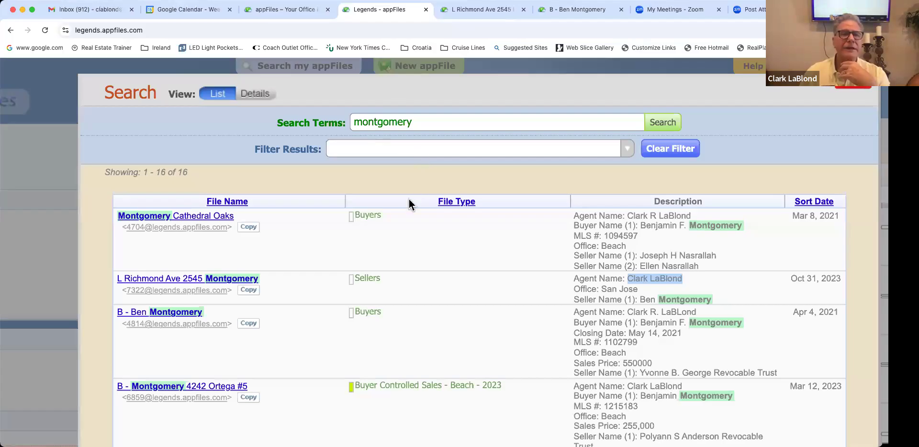
pyautogui.press('Escape')
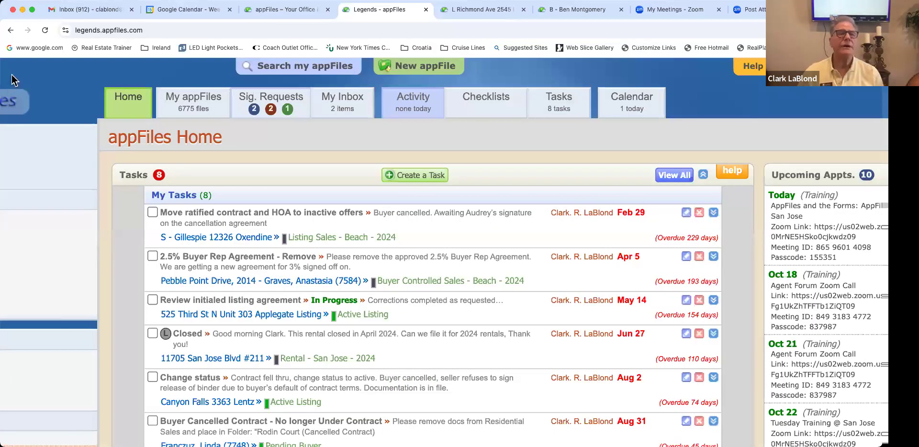
# Step: Start a new appFile and name it 'B - ' followed by the buyer's full name
pyautogui.click(419, 66)
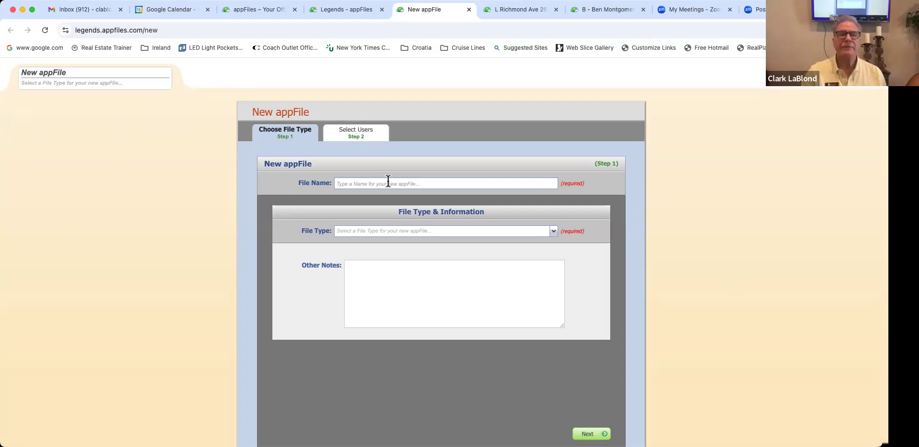
pyautogui.scroll(5, 388, 182)
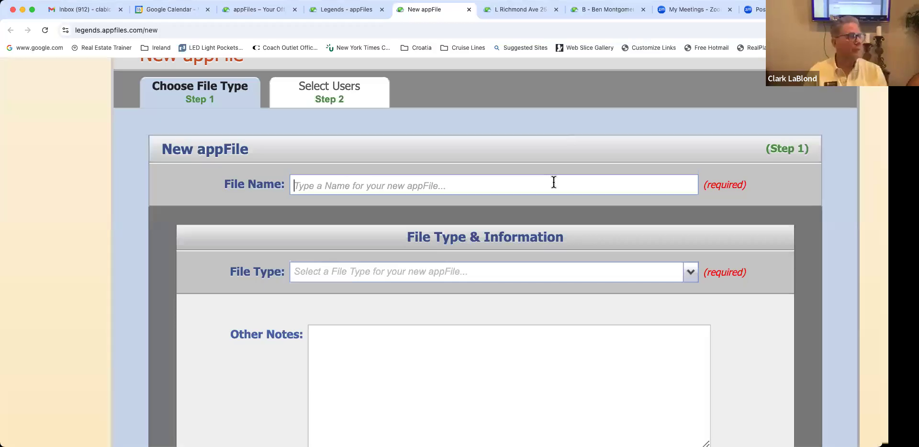
pyautogui.write('B')
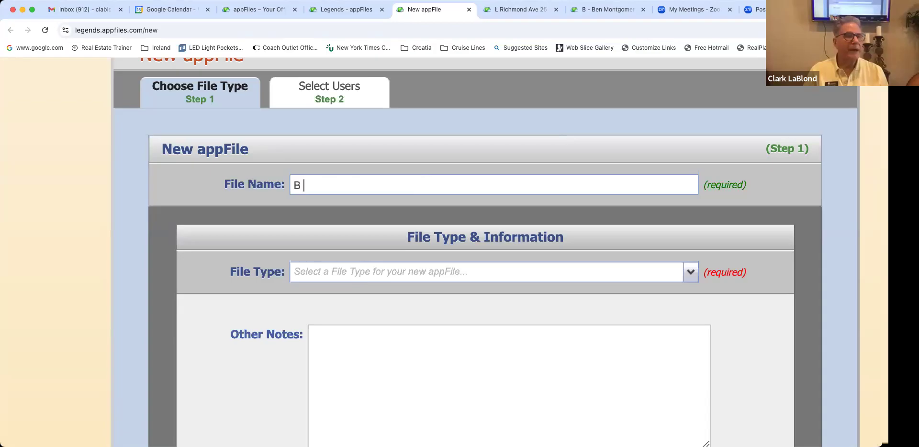
pyautogui.write(' =')
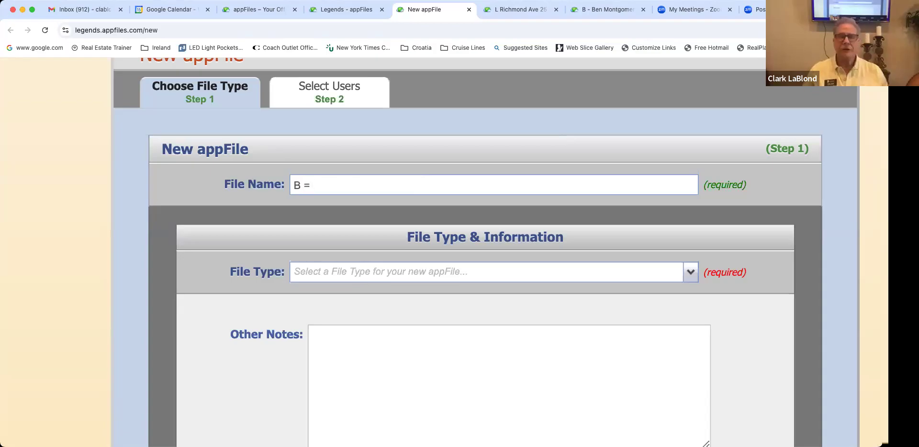
pyautogui.press('BackSpace')
pyautogui.write('-')
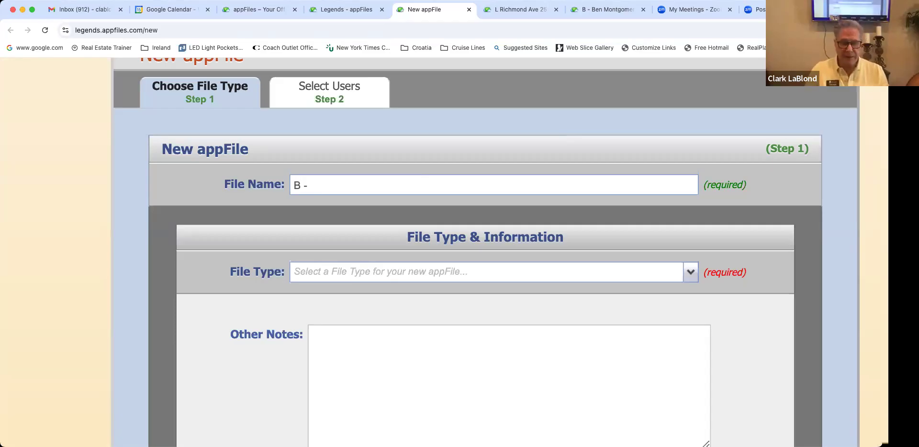
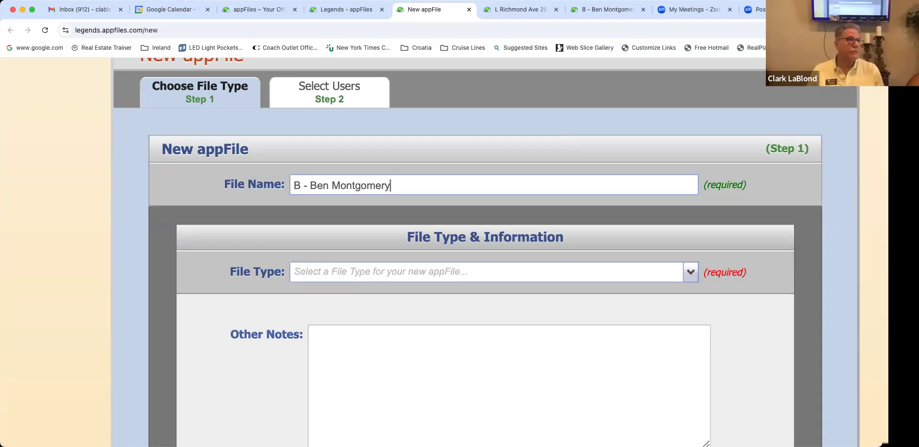
pyautogui.scroll(-3, 485, 252)
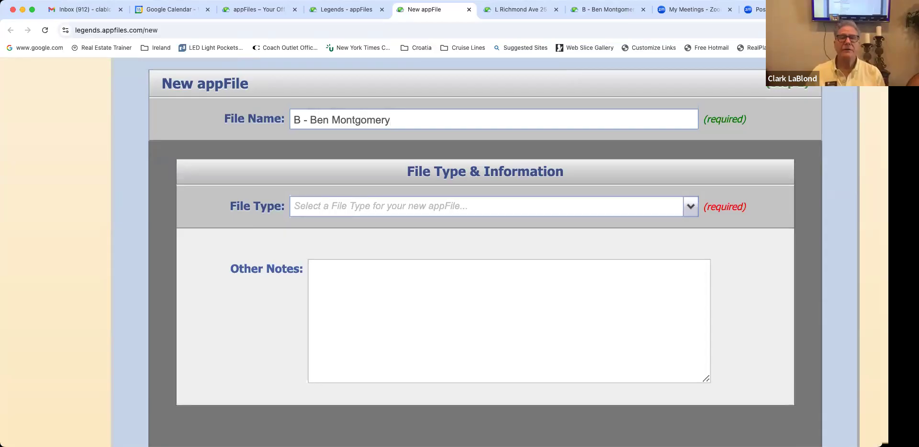
# Step: Set the new appFile's File Type to Buyers and view the Residential Sales Type choices
pyautogui.click(690, 207)
pyautogui.scroll(-3, 484, 244)
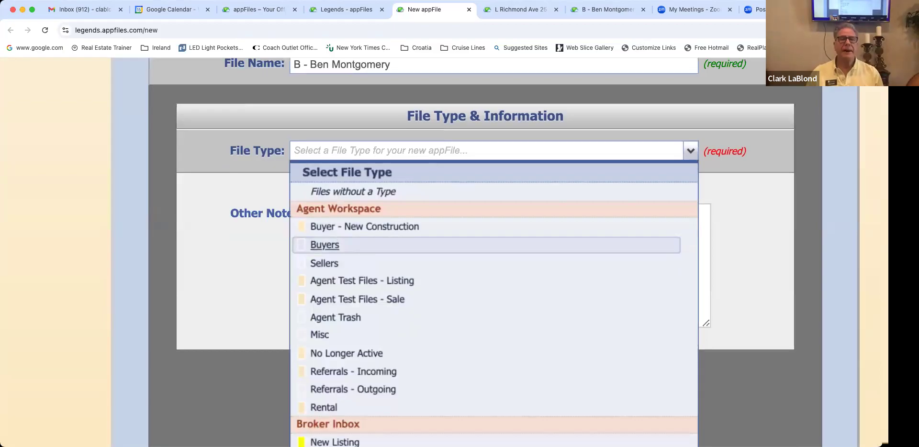
pyautogui.scroll(-1, 485, 262)
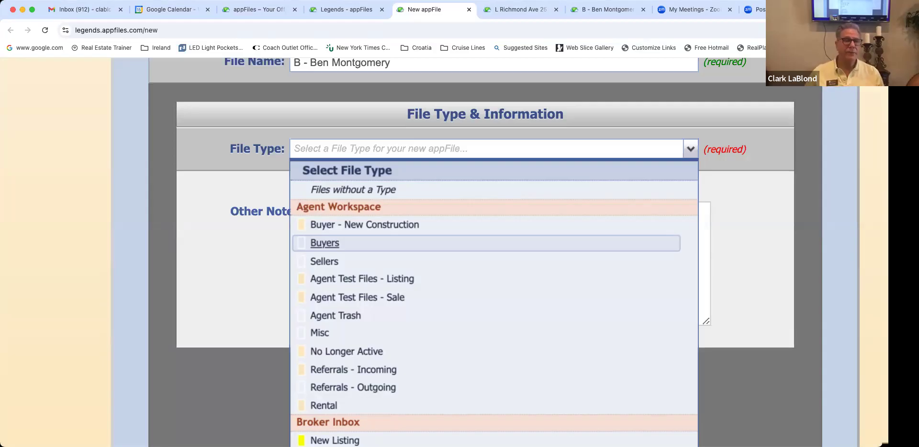
pyautogui.click(324, 243)
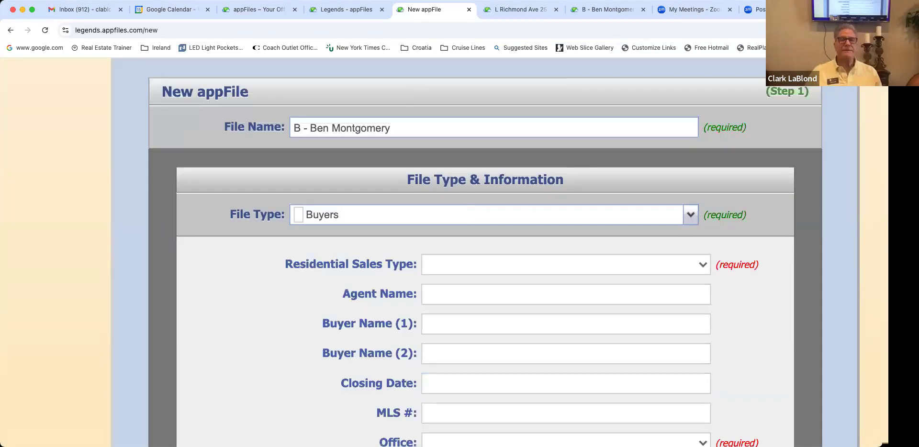
pyautogui.click(703, 264)
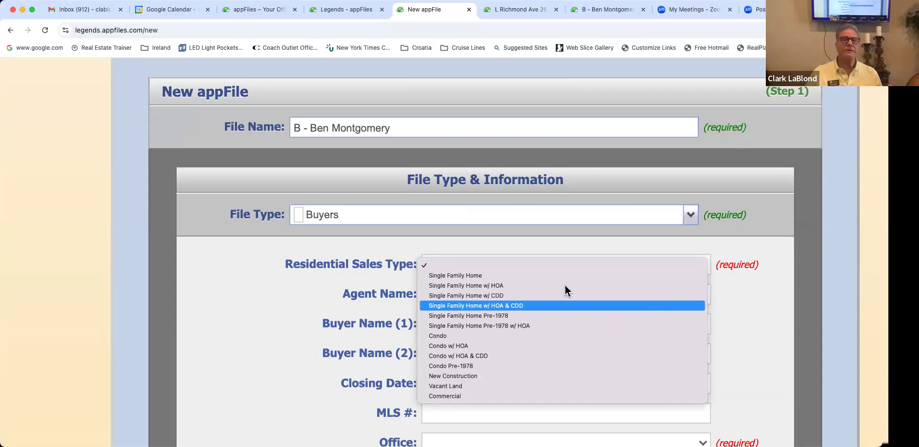
# Step: Set the sales type to Single Family Home and enter the agent's name
pyautogui.click(546, 276)
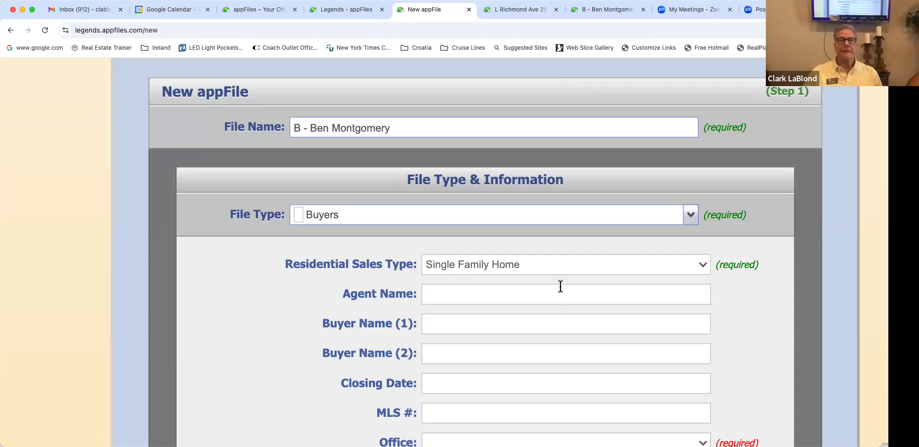
pyautogui.click(558, 291)
pyautogui.scroll(-2, 589, 287)
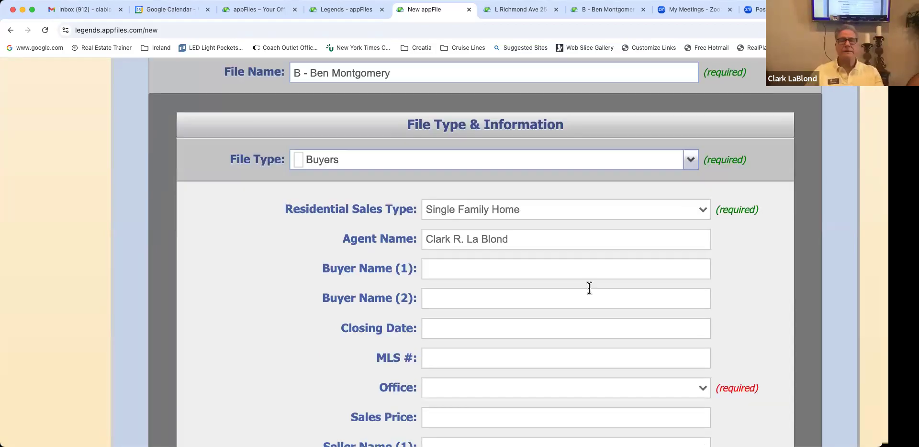
pyautogui.scroll(-1, 589, 288)
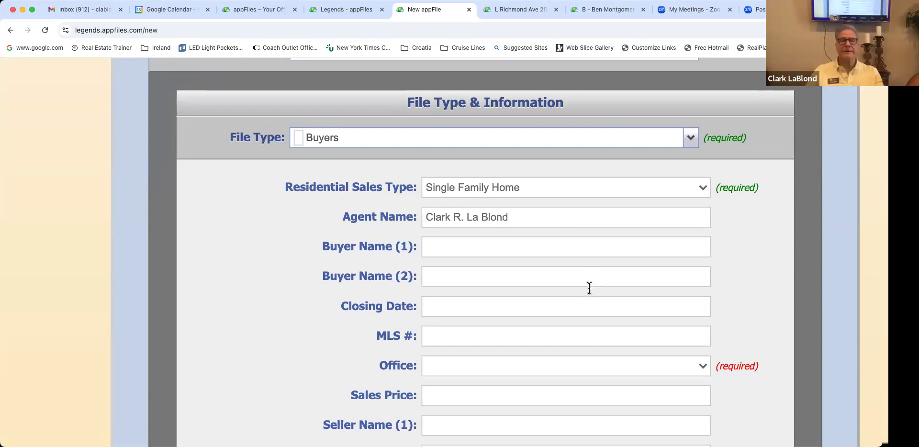
pyautogui.scroll(-1, 576, 260)
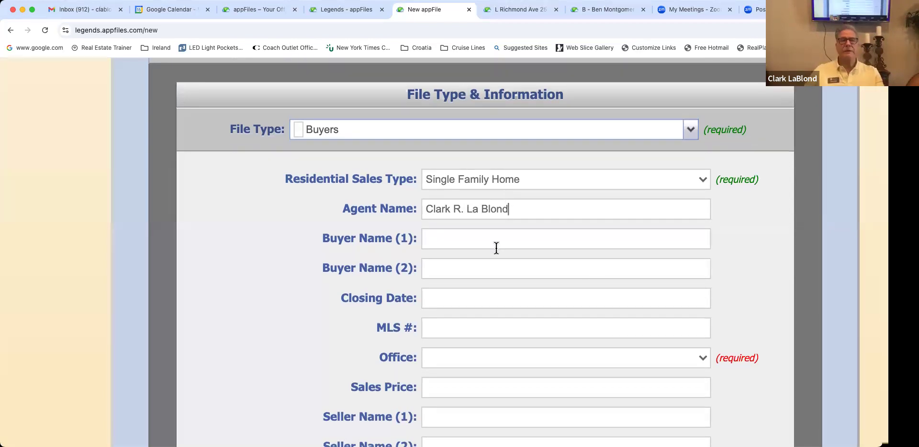
pyautogui.scroll(-2, 493, 252)
# Step: Enter the buyer's full first name, middle initial and surname
pyautogui.click(471, 187)
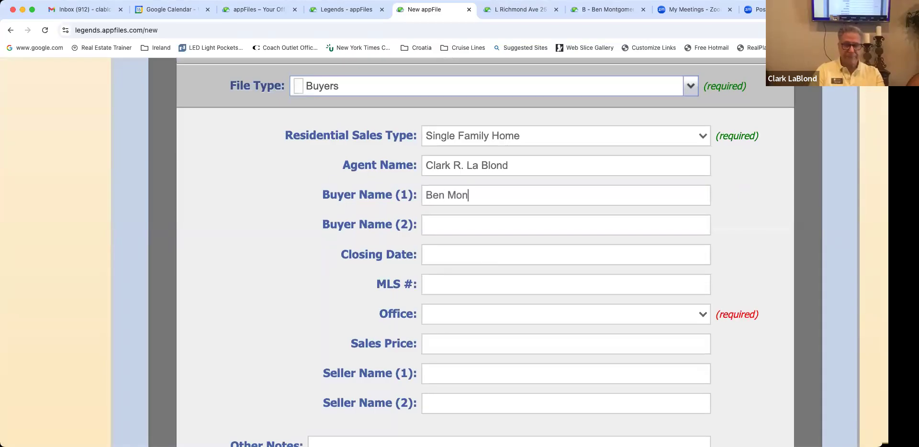
pyautogui.click(443, 195)
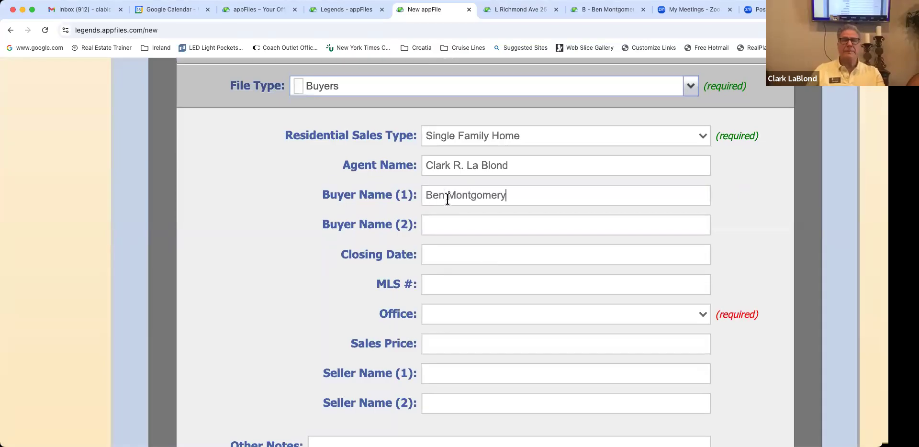
pyautogui.write('jamin')
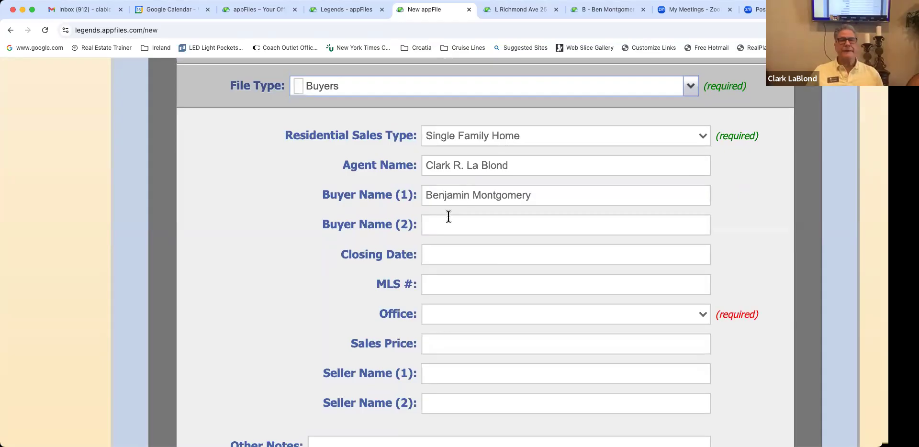
pyautogui.click(473, 196)
pyautogui.write('F.')
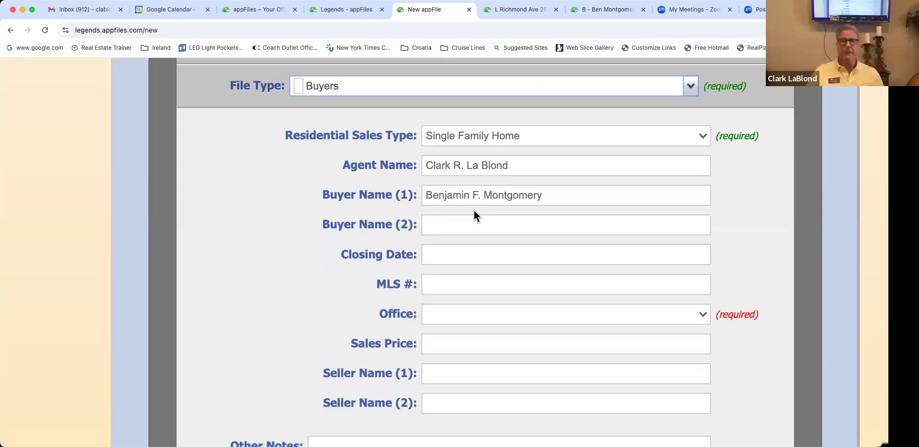
# Step: Set the office to San Jose
pyautogui.scroll(1, 468, 225)
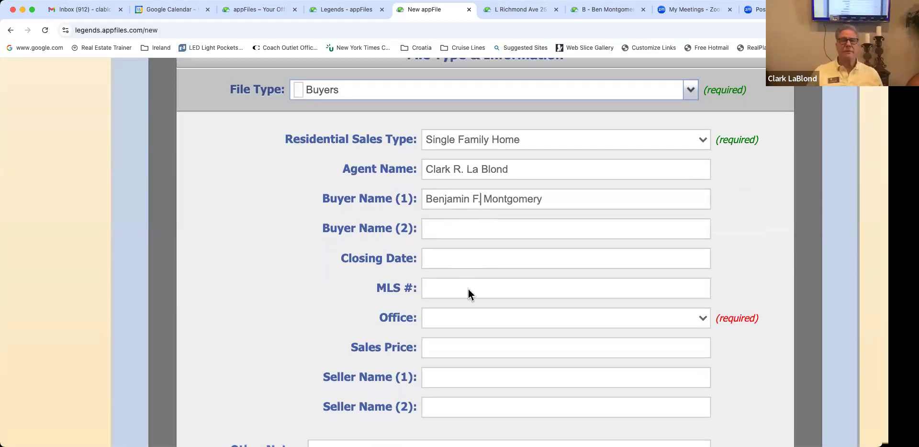
pyautogui.scroll(-2, 468, 289)
pyautogui.click(629, 281)
pyautogui.click(485, 308)
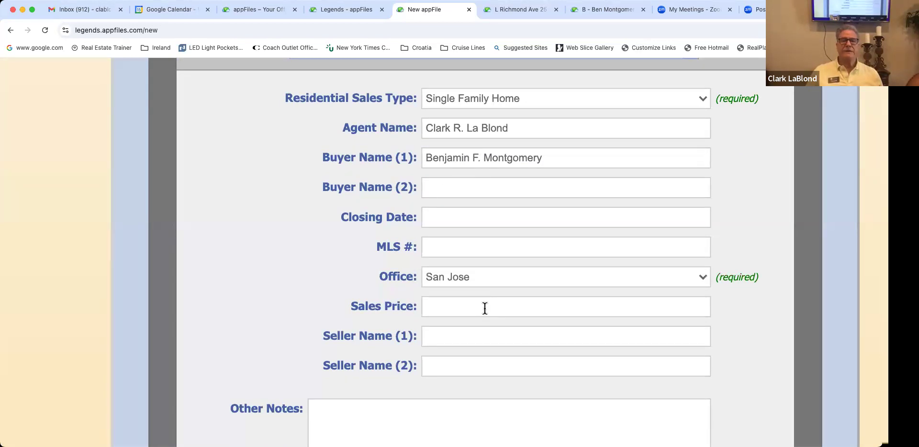
pyautogui.scroll(-2, 484, 307)
# Step: Add an Other Notes entry saying the buyer was met at Starbucks
pyautogui.scroll(-2, 451, 316)
pyautogui.click(453, 317)
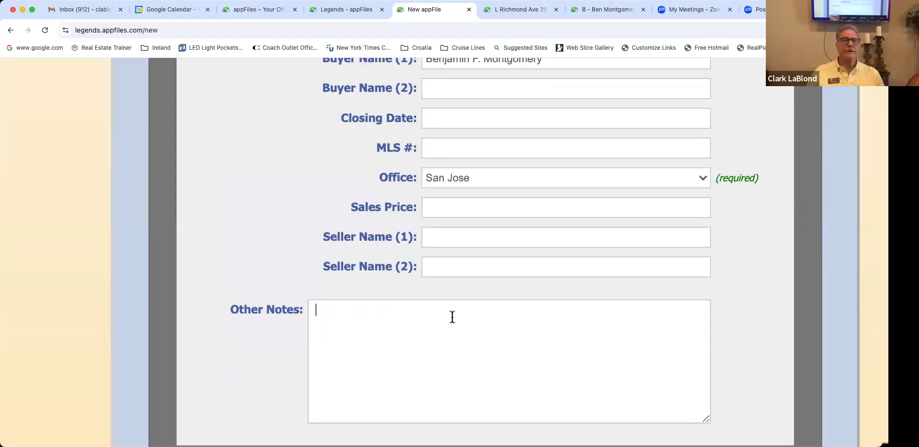
pyautogui.write('Met Mr. Montgo')
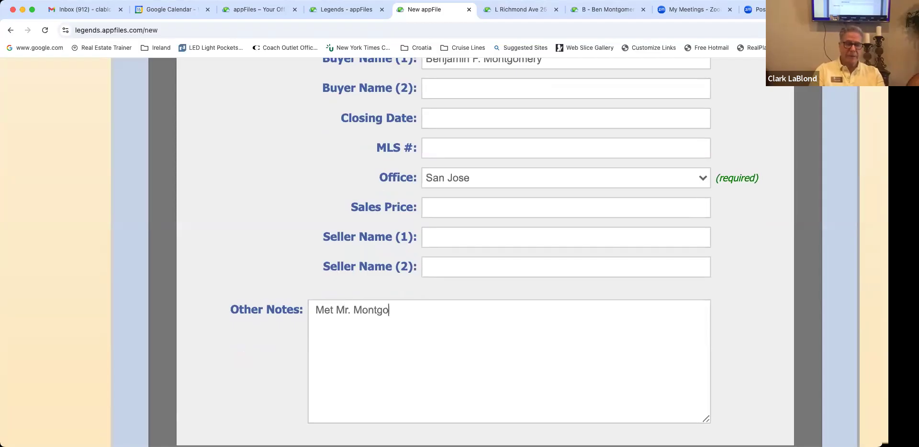
pyautogui.write('mery at Starbu')
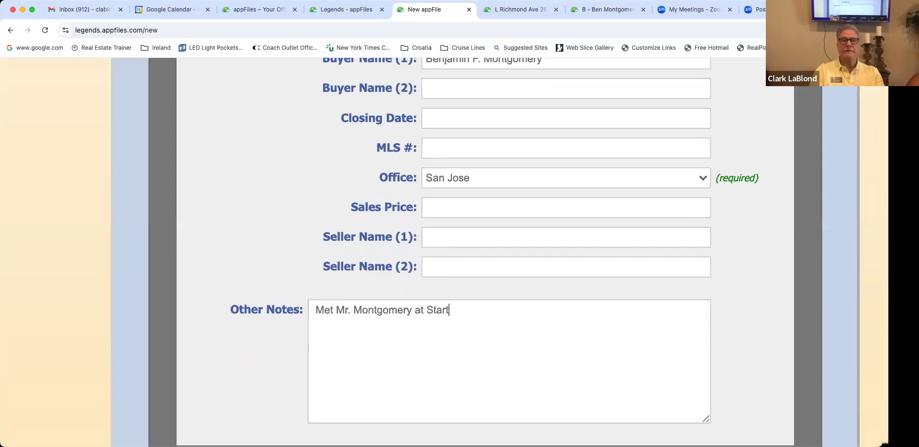
pyautogui.press('BackSpace')
pyautogui.press('BackSpace')
pyautogui.press('BackSpace')
pyautogui.write('rbucks')
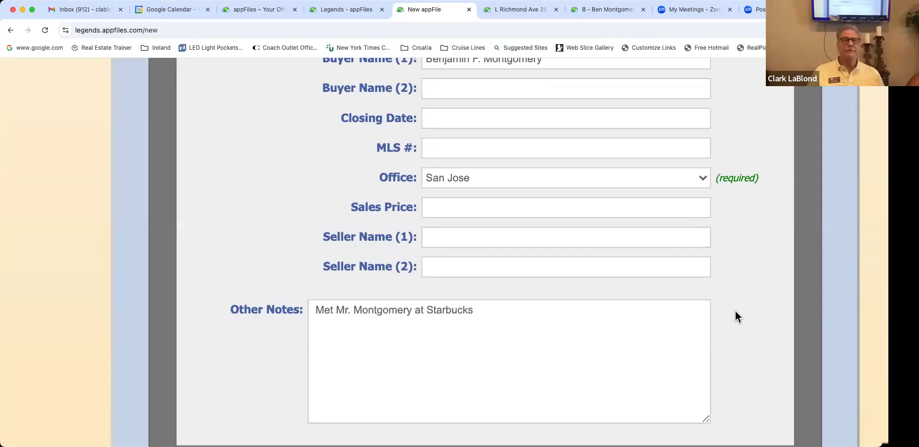
# Step: Continue to the step for choosing which users get file access
pyautogui.scroll(-4, 735, 314)
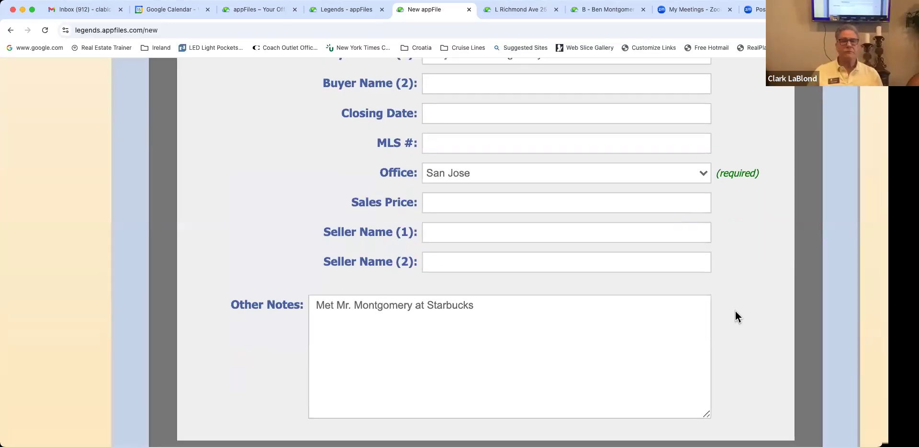
pyautogui.scroll(1, 735, 316)
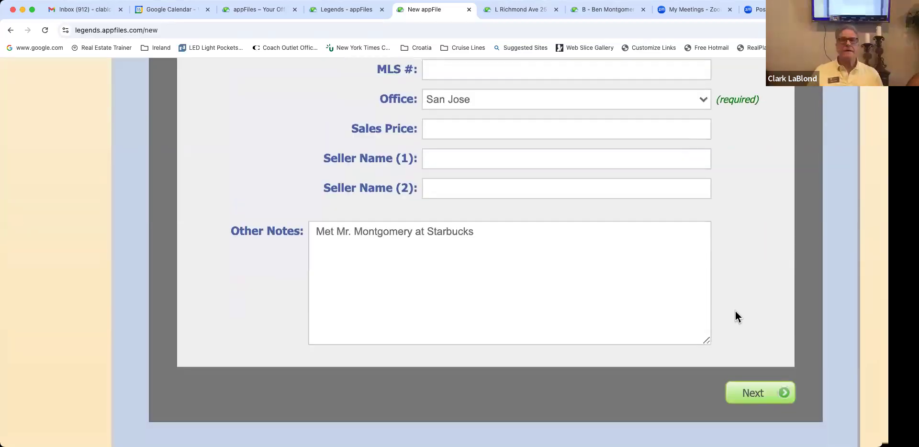
pyautogui.scroll(4, 735, 316)
pyautogui.scroll(-4, 742, 345)
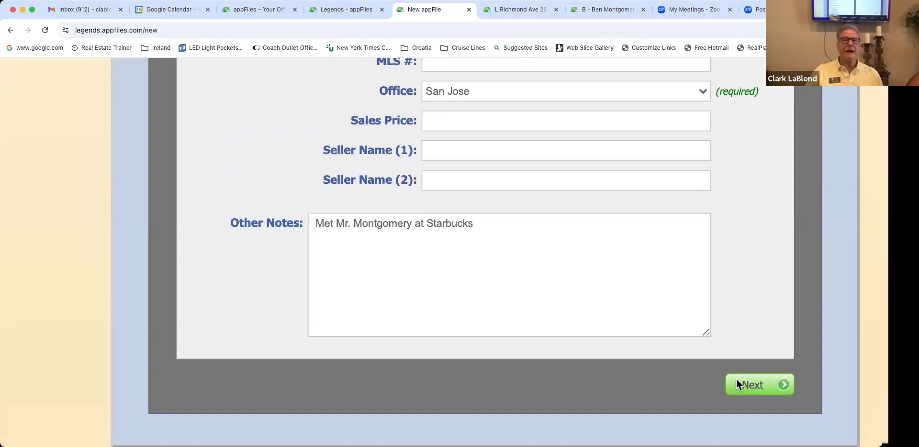
pyautogui.click(737, 381)
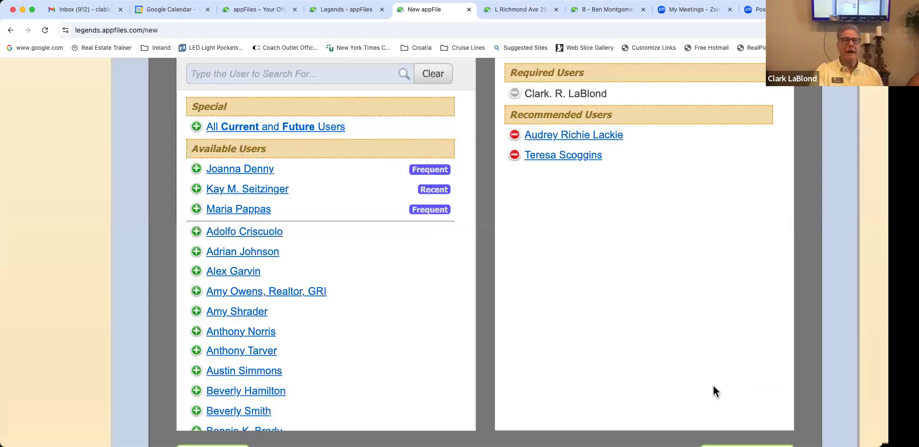
# Step: Keep the required and recommended users with access and create the buyer appFile
pyautogui.scroll(3, 713, 391)
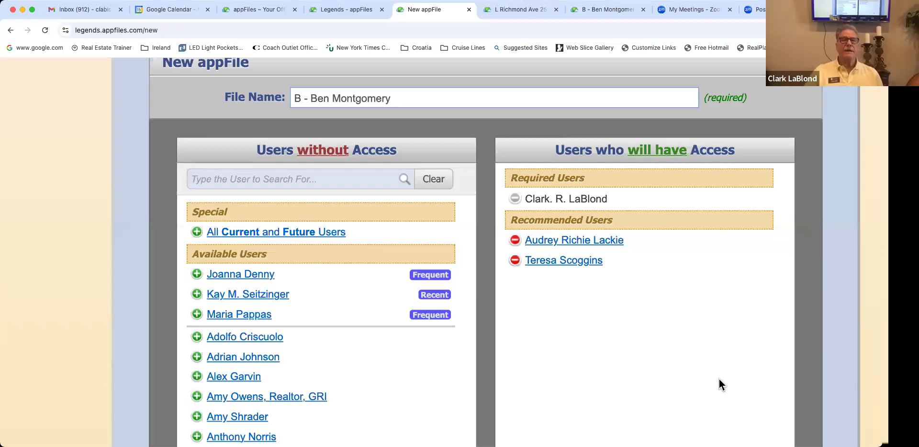
pyautogui.scroll(-2, 587, 199)
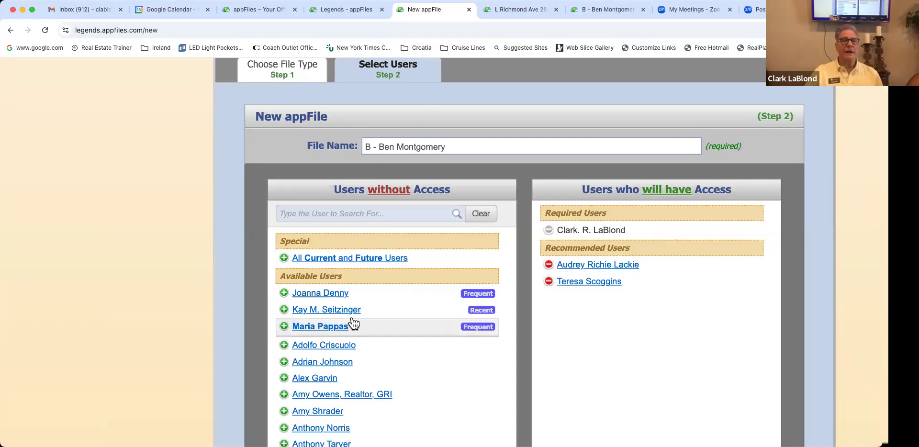
pyautogui.scroll(-5, 354, 325)
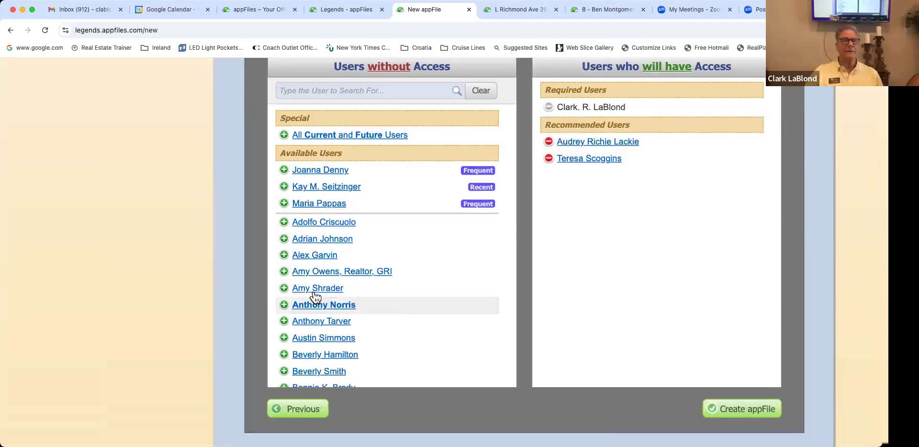
pyautogui.click(284, 256)
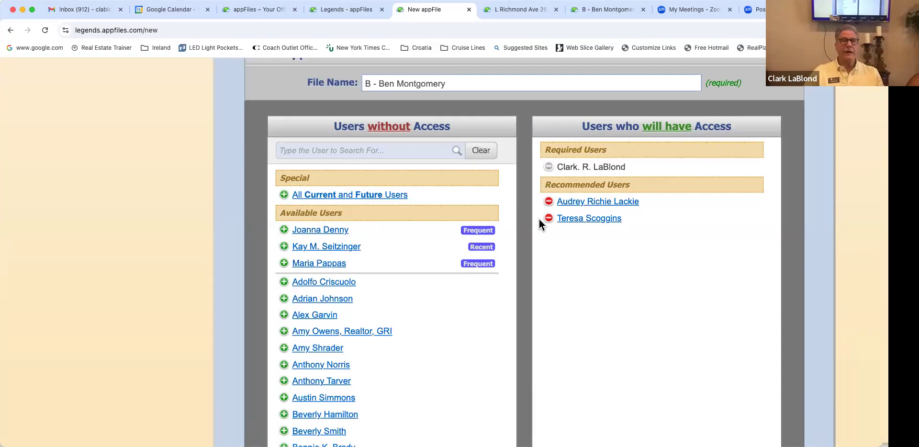
pyautogui.scroll(1, 539, 219)
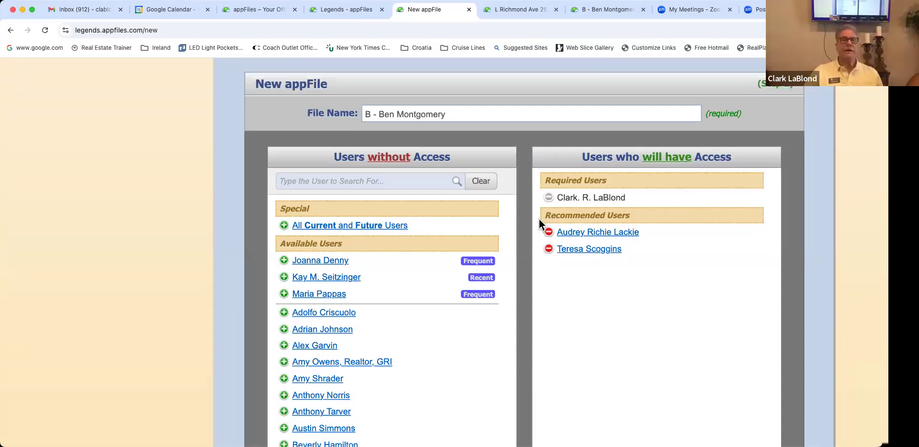
pyautogui.scroll(1, 539, 219)
pyautogui.hscroll(3, 539, 219)
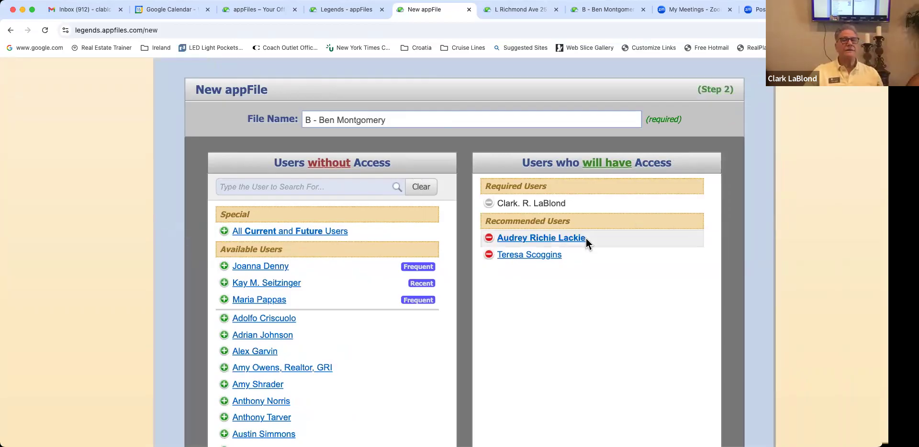
pyautogui.scroll(-3, 569, 126)
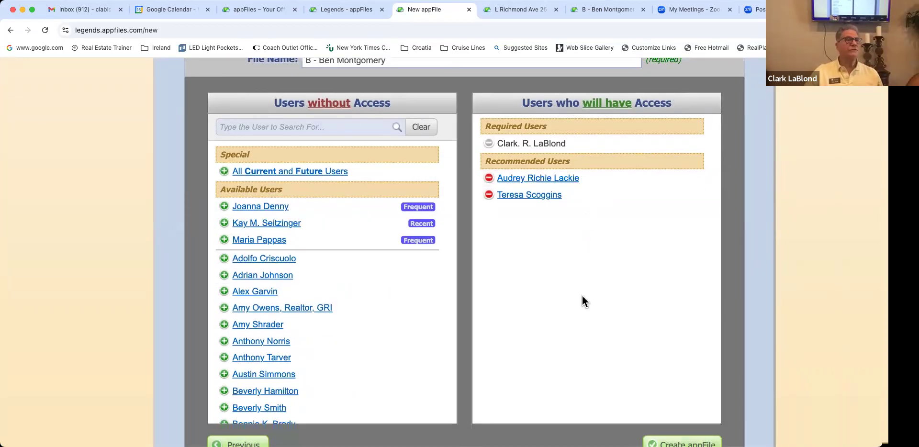
pyautogui.scroll(-3, 582, 296)
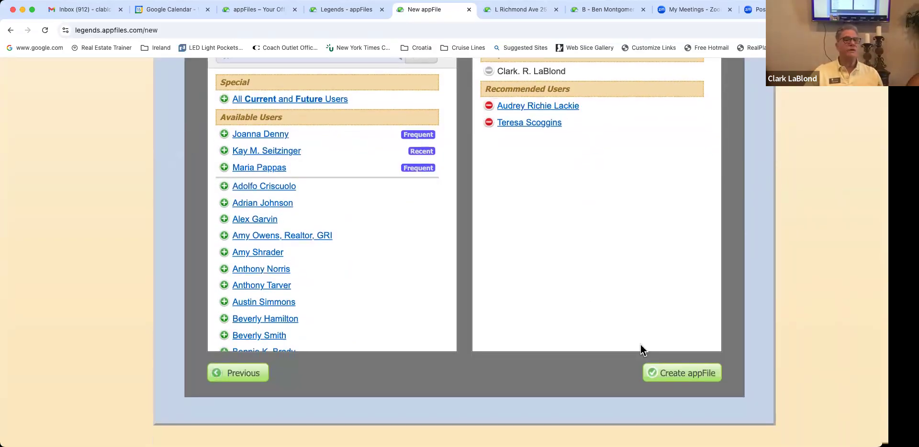
pyautogui.click(679, 375)
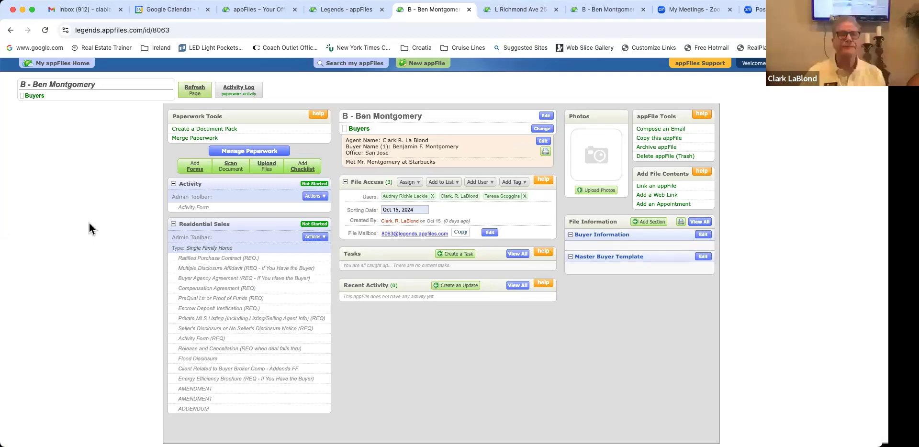
pyautogui.scroll(3, 89, 223)
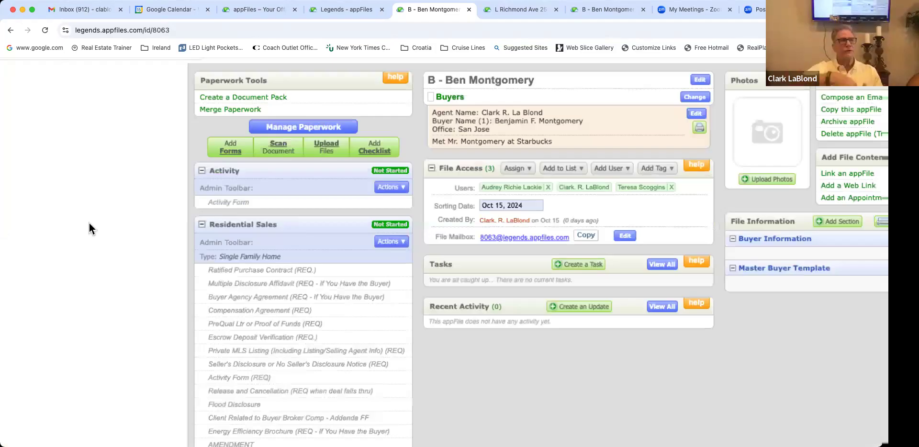
pyautogui.scroll(1, 89, 223)
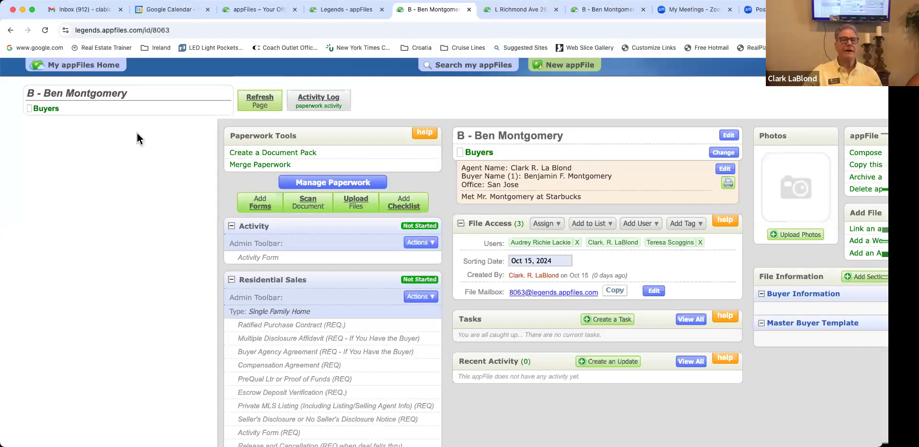
pyautogui.hscroll(5, 144, 201)
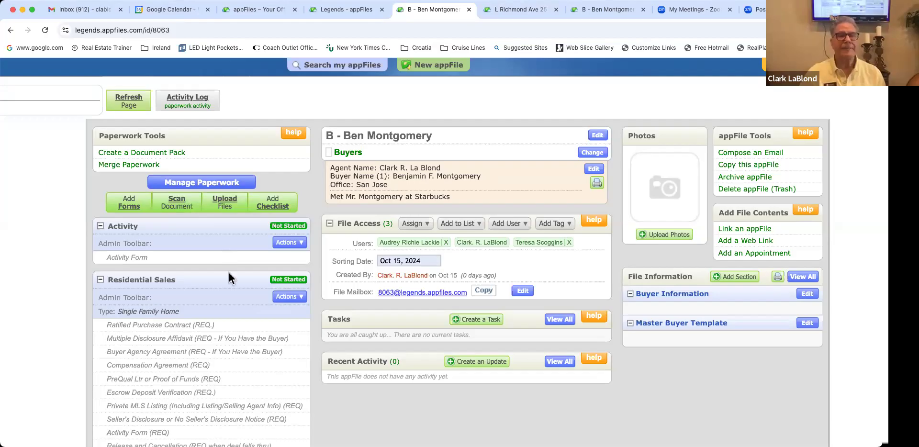
pyautogui.scroll(-1, 229, 273)
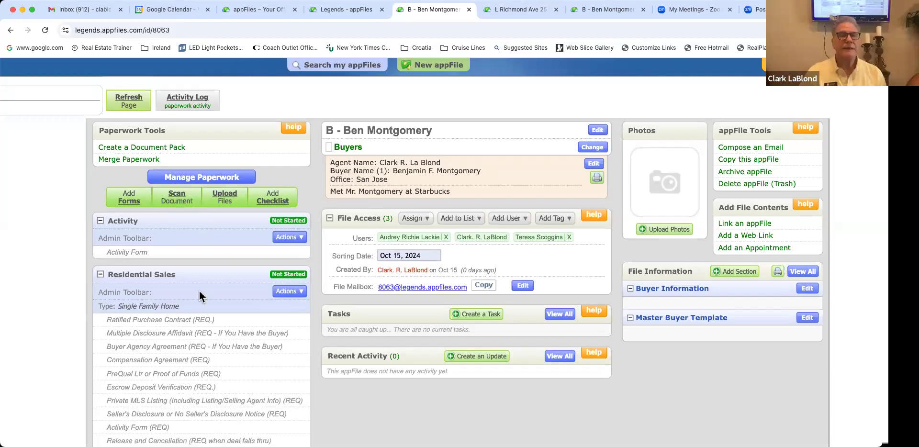
pyautogui.scroll(-2, 199, 291)
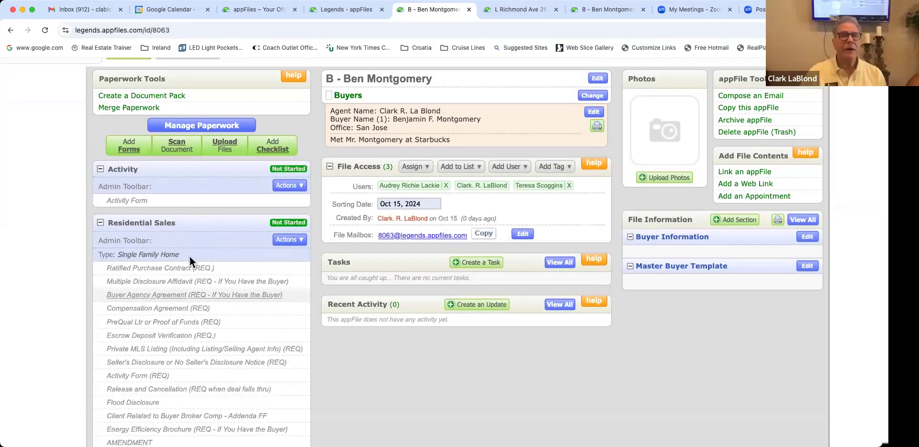
pyautogui.scroll(-3, 190, 257)
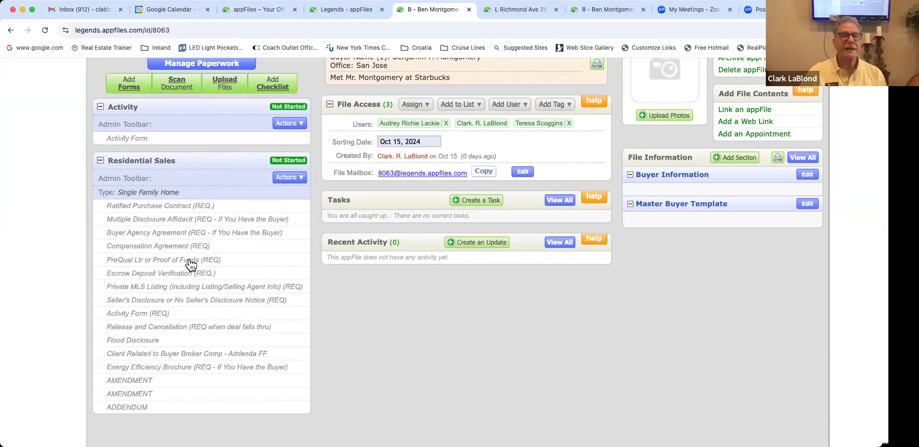
pyautogui.scroll(1, 188, 260)
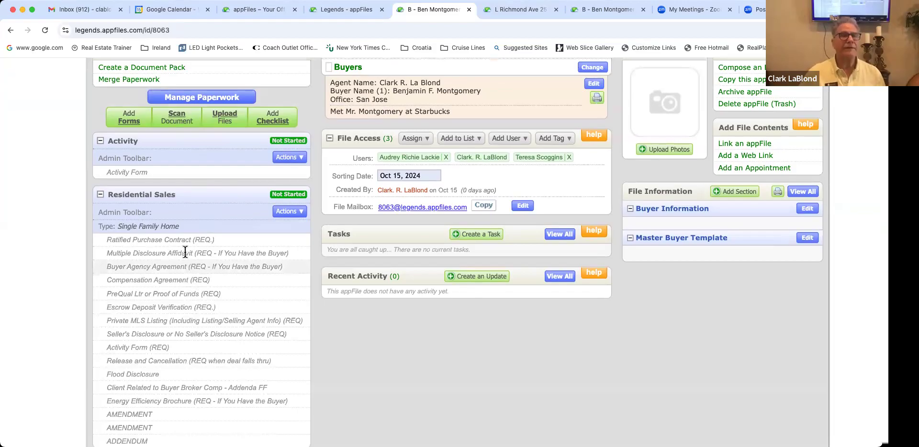
pyautogui.scroll(1, 164, 206)
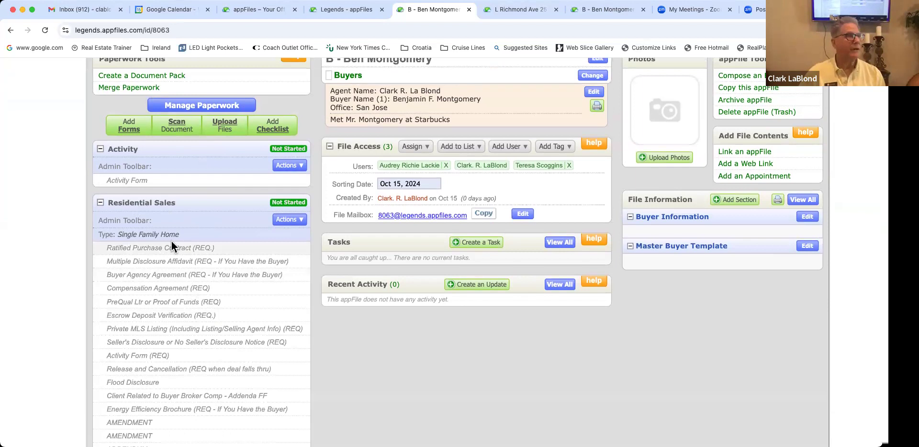
pyautogui.scroll(1, 186, 241)
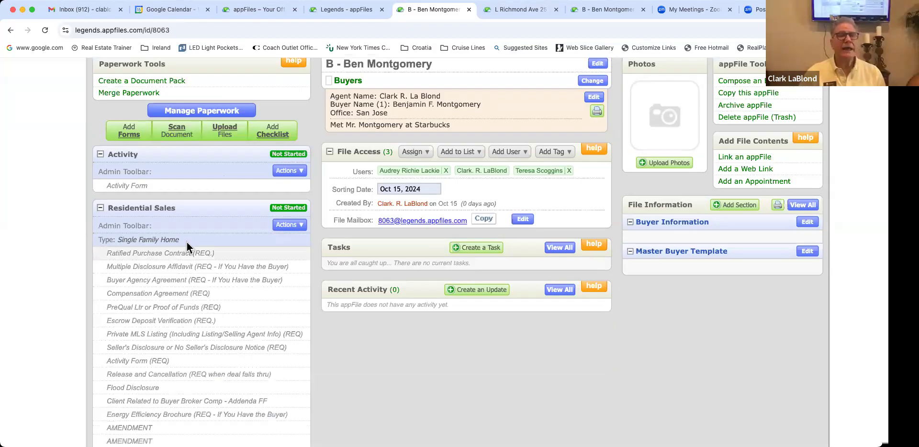
pyautogui.scroll(5, 187, 243)
pyautogui.scroll(-3, 131, 271)
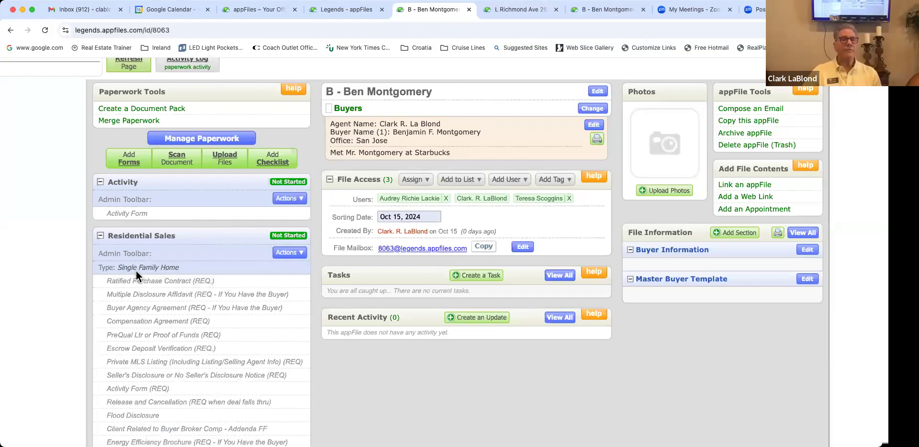
pyautogui.hscroll(-1, 136, 271)
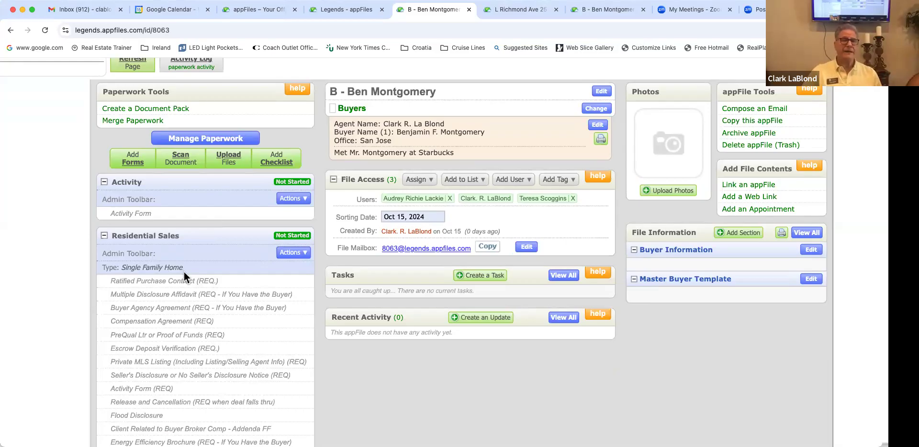
# Step: In Manage Paperwork, switch the Residential Sales checklist type to Single Family Home Pre-1978
pyautogui.click(219, 139)
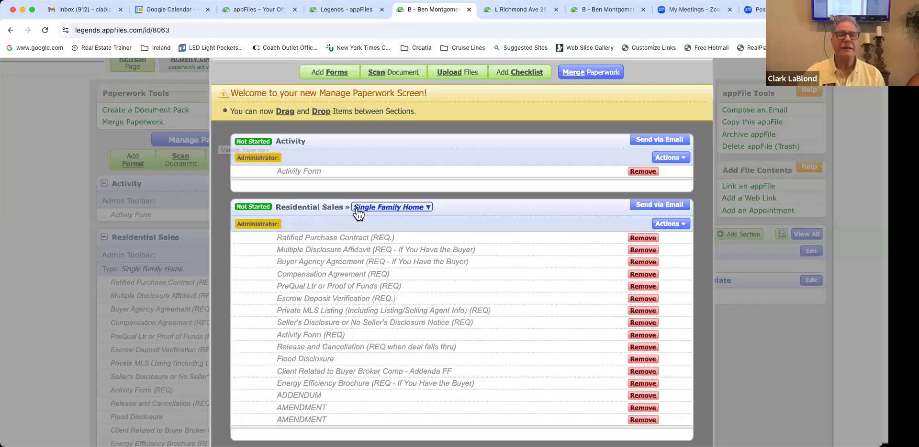
pyautogui.hscroll(3, 357, 284)
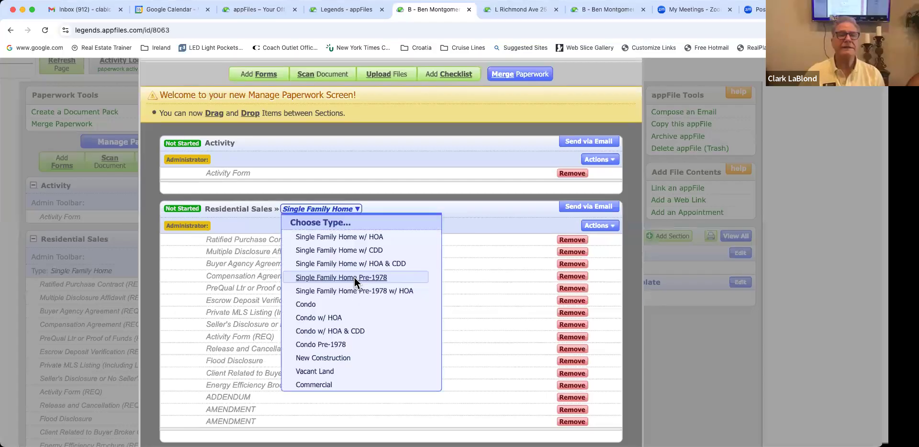
pyautogui.click(354, 277)
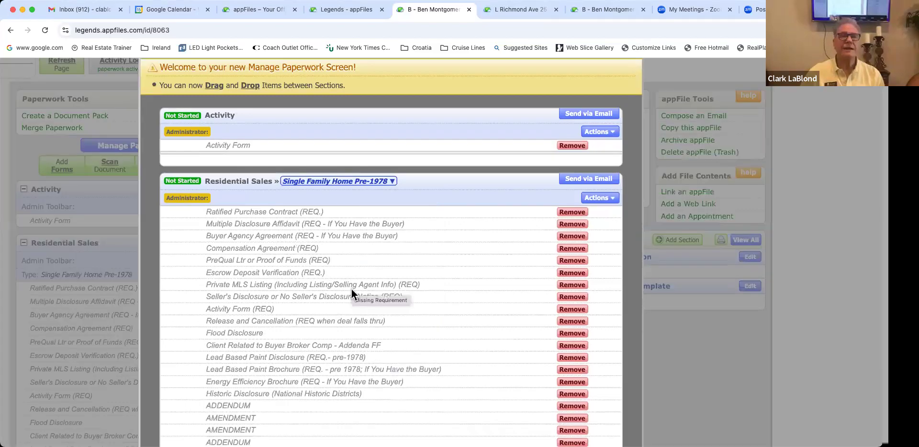
pyautogui.scroll(1, 637, 91)
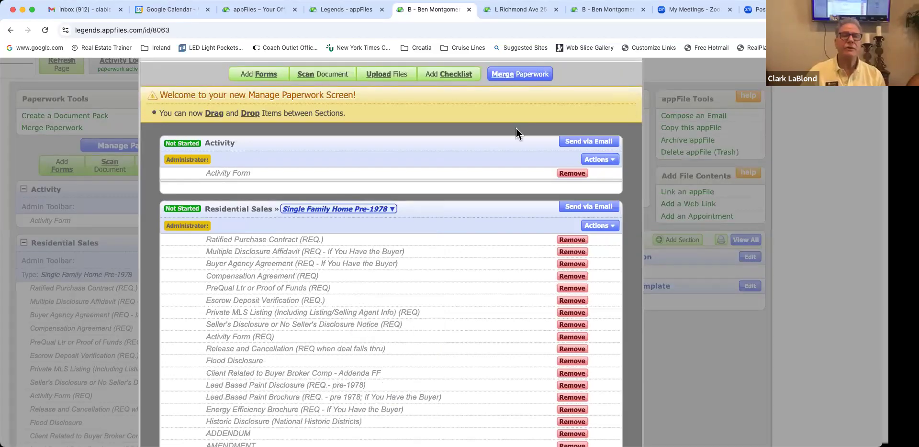
pyautogui.scroll(1, 338, 227)
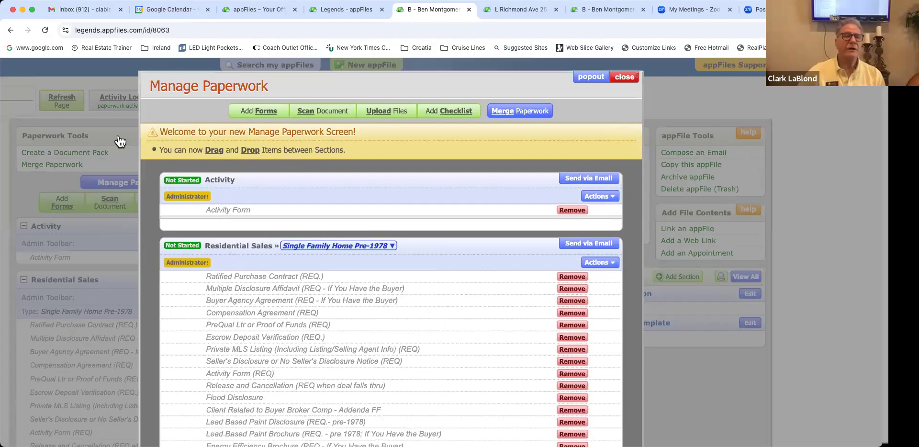
# Step: Close Manage Paperwork and review the Pre-1978 Residential Sales checklist and three users with access
pyautogui.click(107, 188)
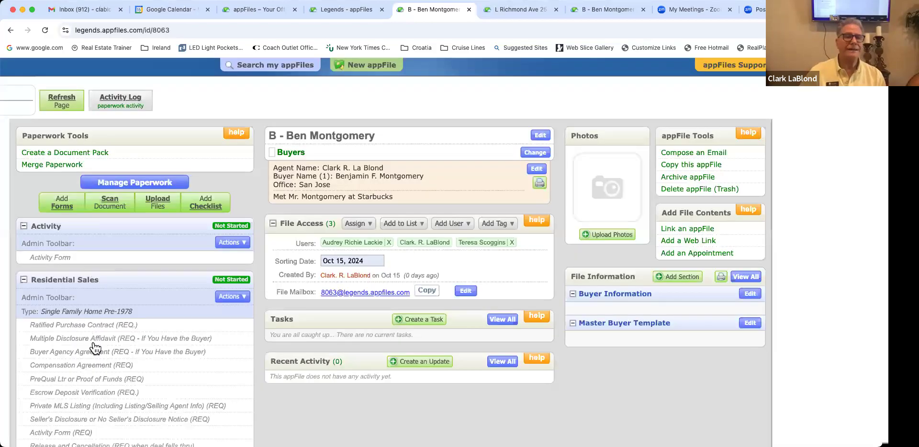
pyautogui.scroll(-4, 94, 348)
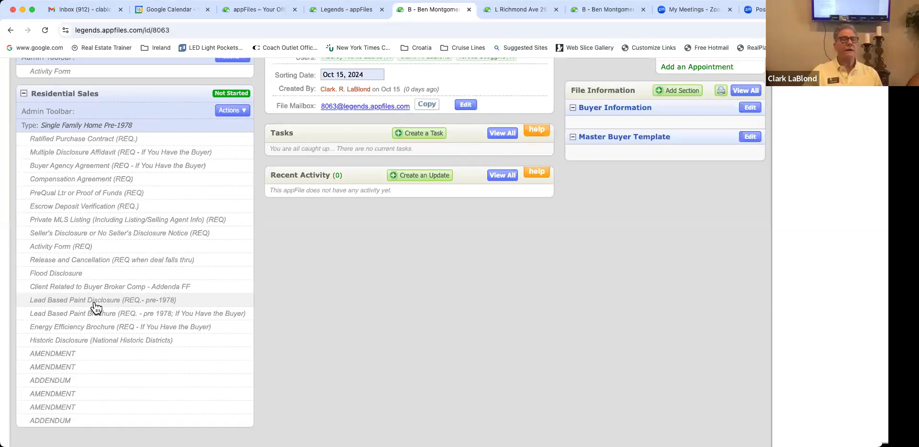
pyautogui.scroll(3, 96, 306)
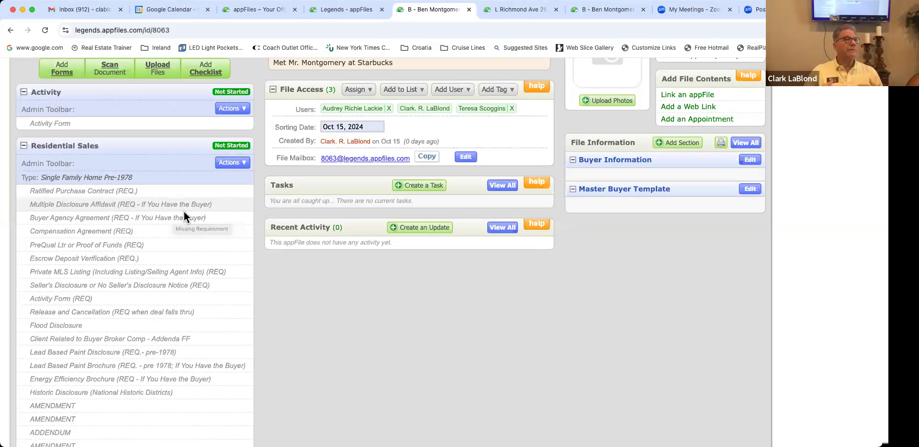
pyautogui.scroll(1, 184, 212)
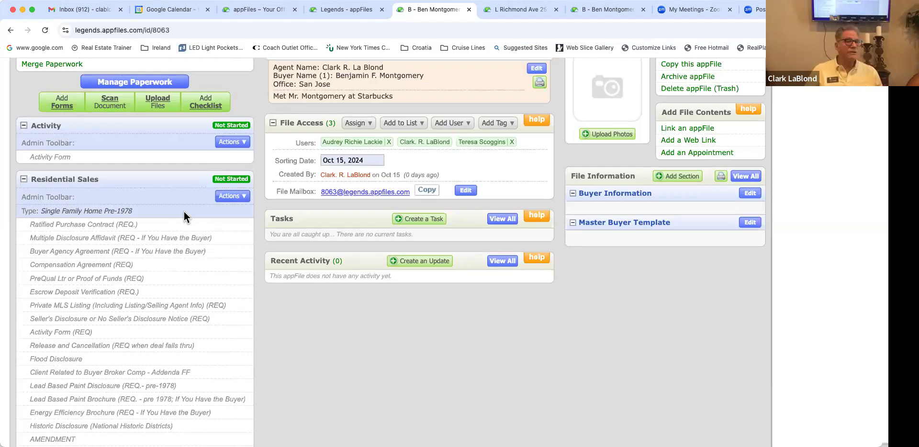
pyautogui.scroll(-3, 153, 207)
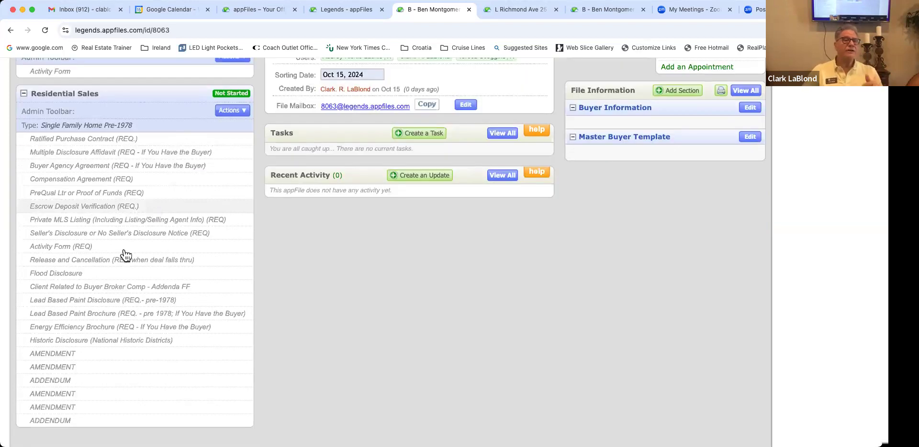
pyautogui.scroll(2, 98, 233)
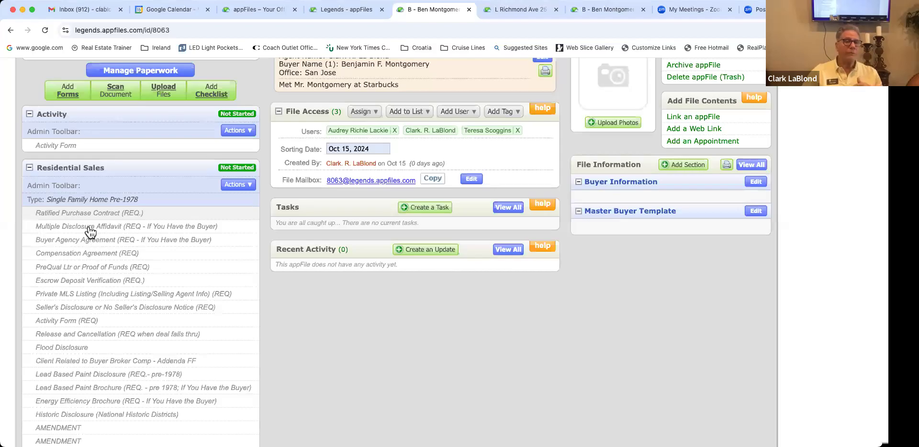
pyautogui.scroll(-2, 85, 244)
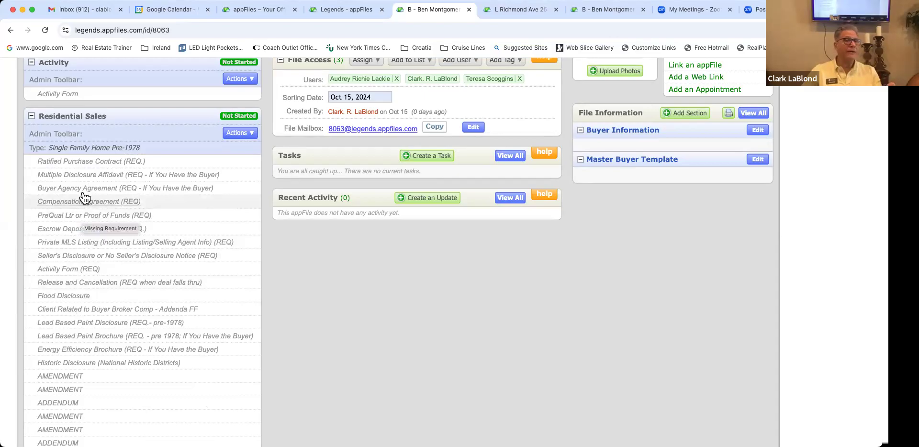
pyautogui.scroll(3, 82, 283)
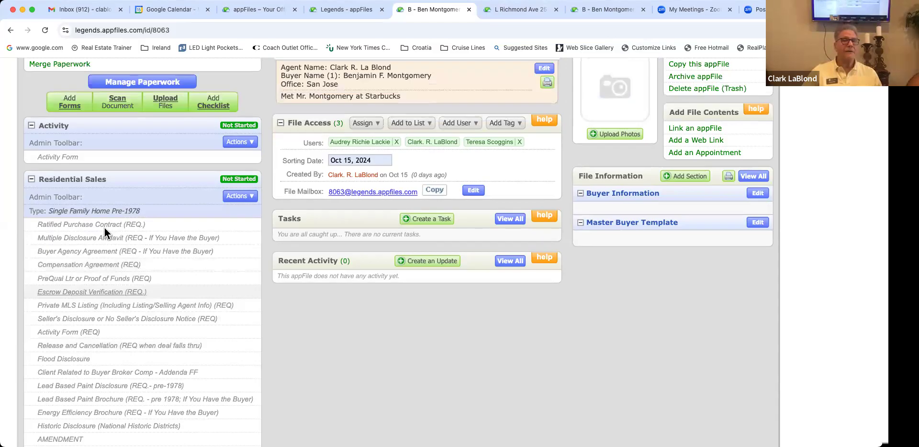
pyautogui.scroll(2, 104, 228)
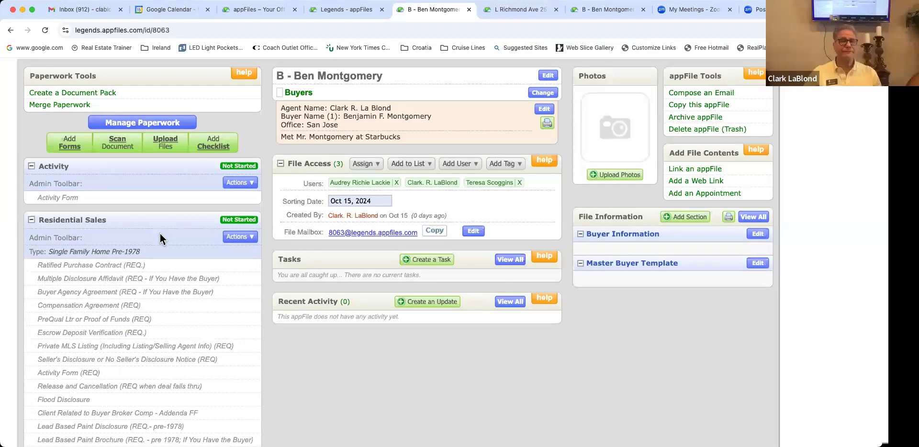
pyautogui.hscroll(3, 160, 237)
pyautogui.hscroll(-2, 160, 238)
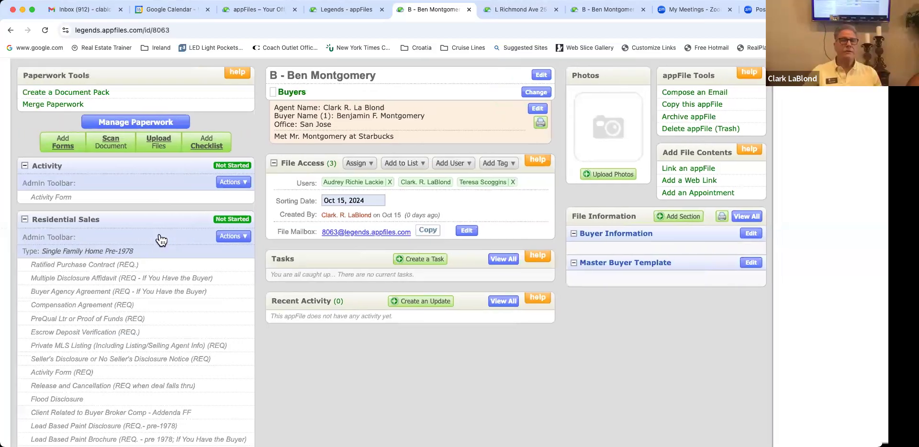
pyautogui.scroll(-3, 161, 239)
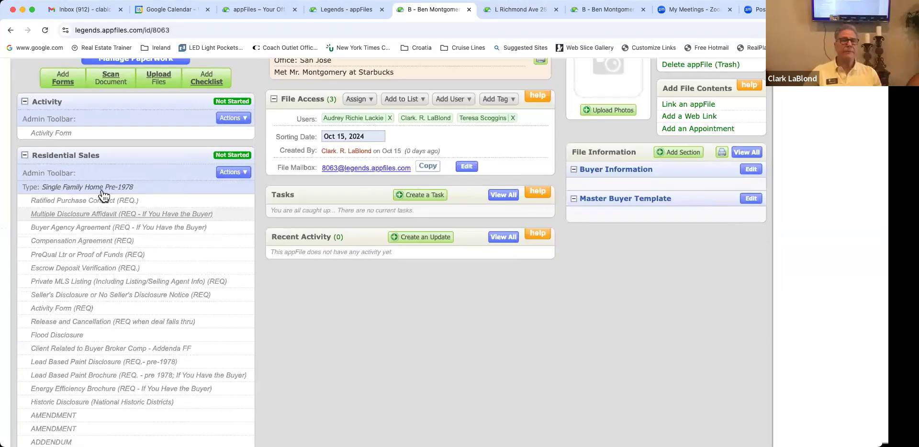
pyautogui.scroll(-1, 103, 196)
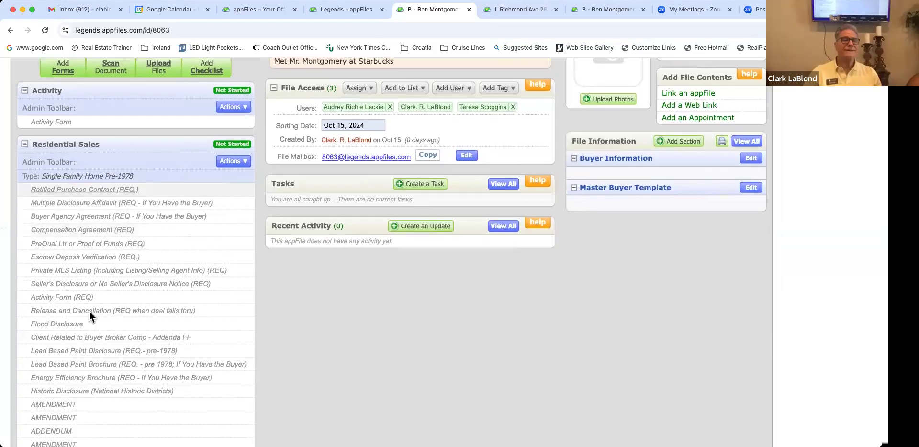
pyautogui.scroll(2, 89, 335)
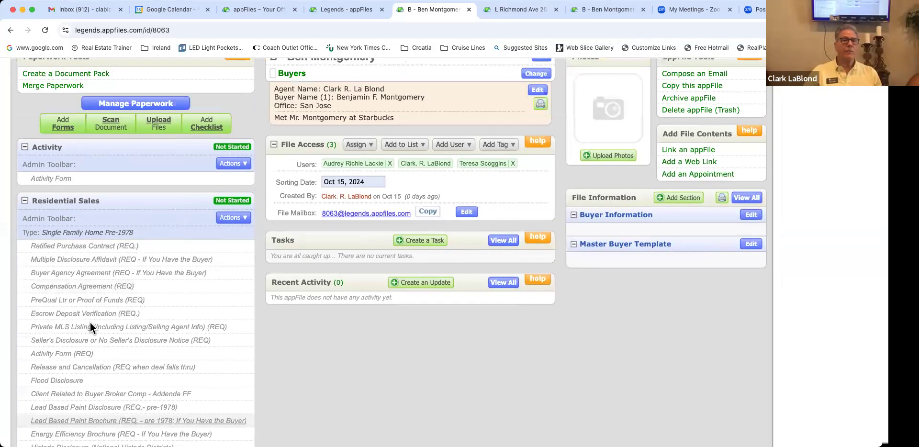
pyautogui.scroll(2, 90, 322)
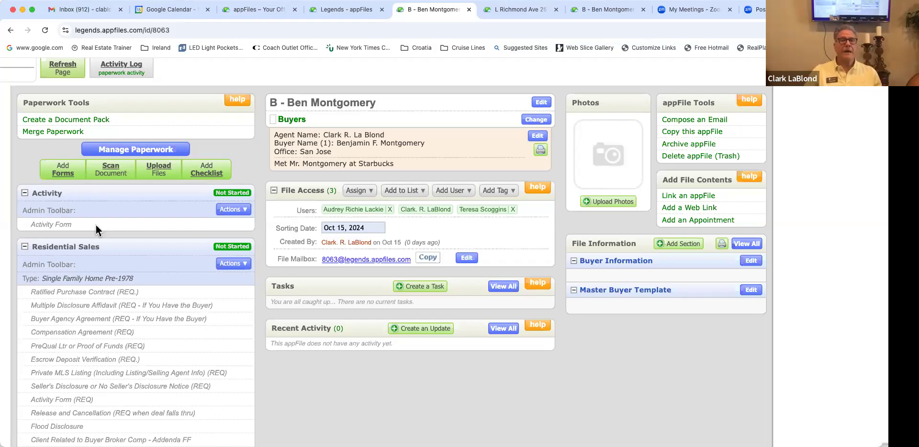
pyautogui.scroll(2, 105, 216)
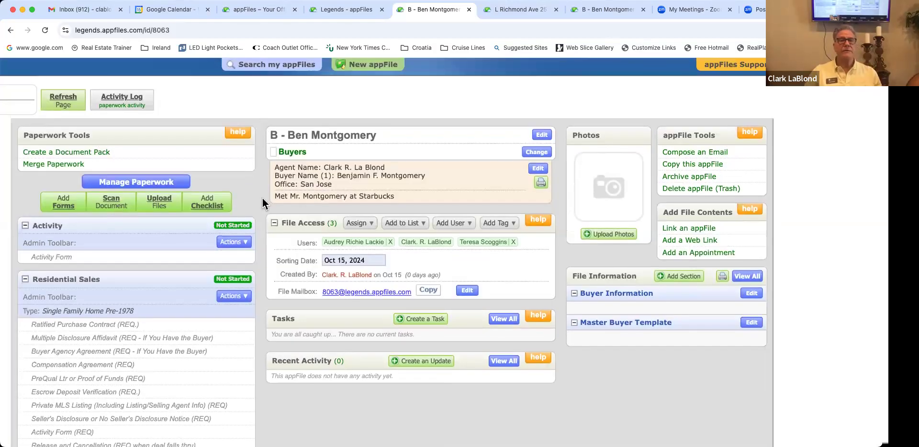
pyautogui.hscroll(-1, 347, 208)
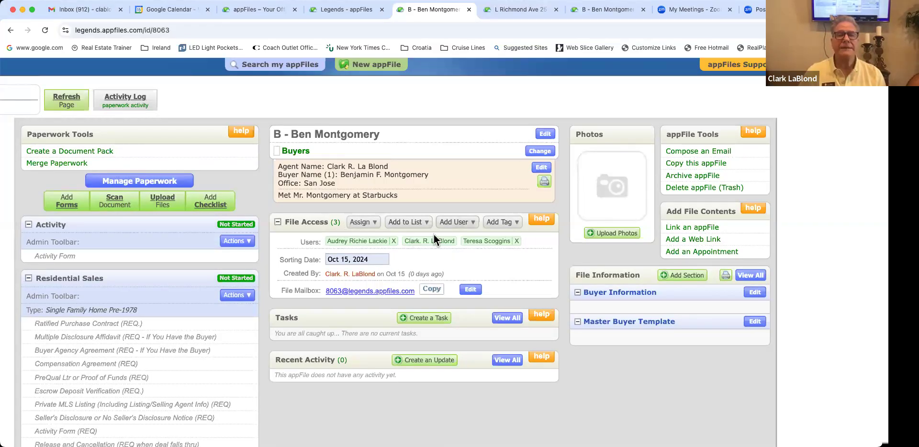
pyautogui.click(458, 223)
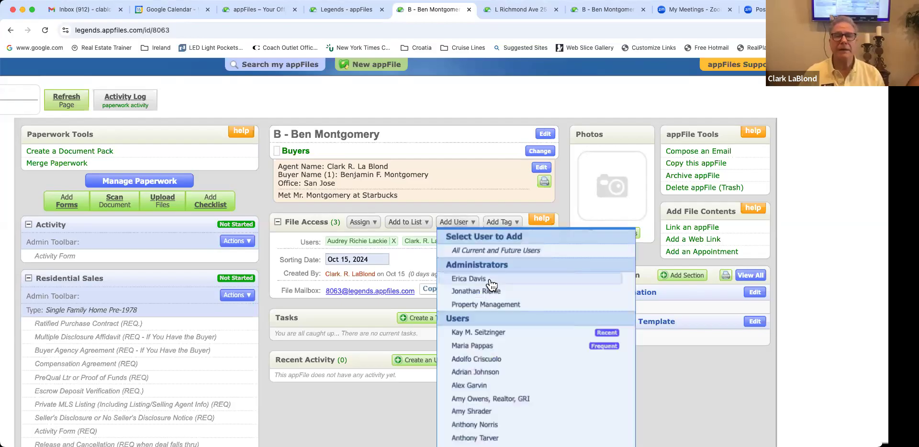
pyautogui.scroll(-3, 488, 282)
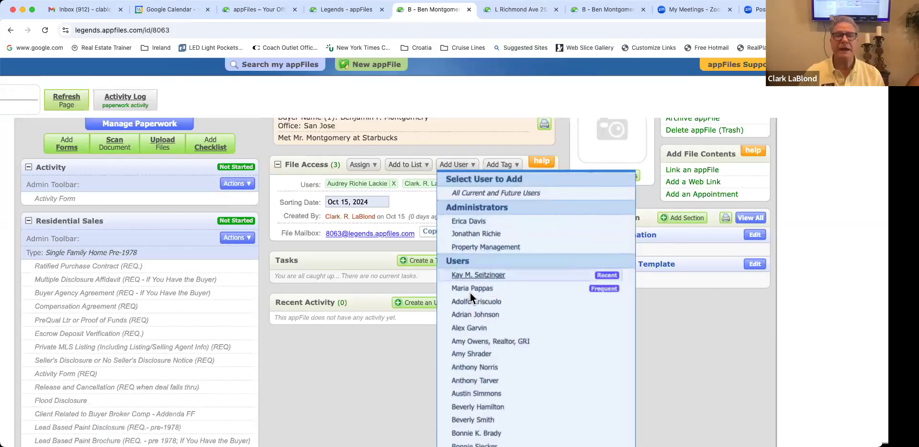
pyautogui.click(470, 293)
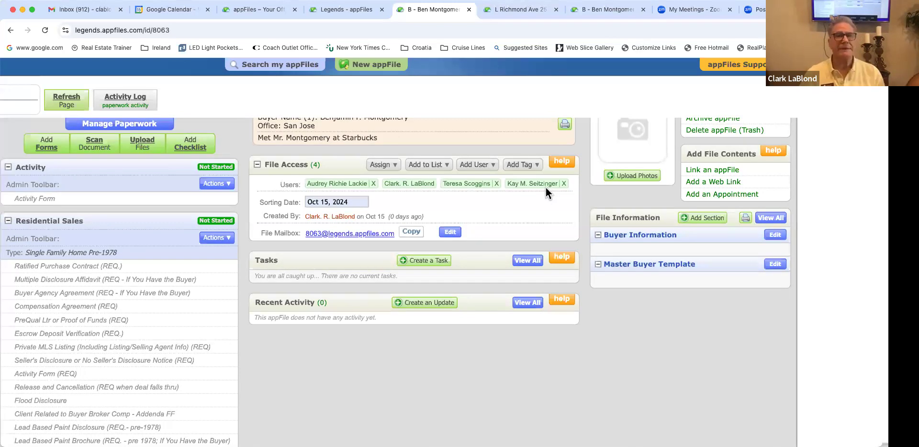
pyautogui.scroll(-1, 531, 193)
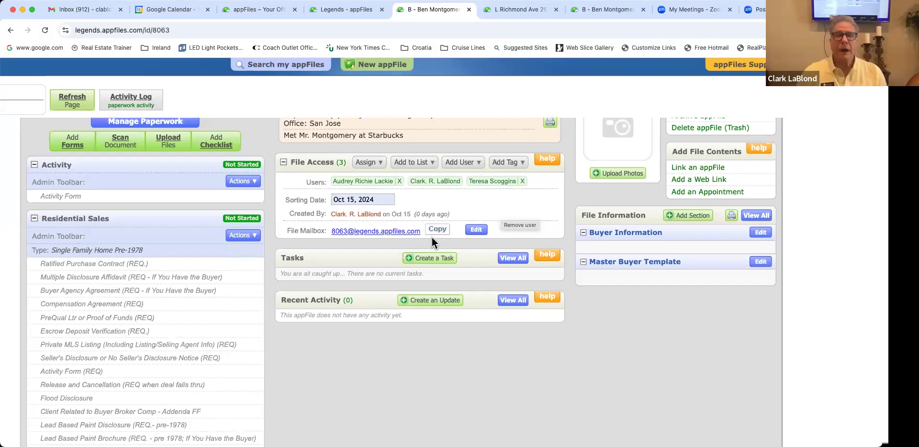
pyautogui.scroll(3, 432, 237)
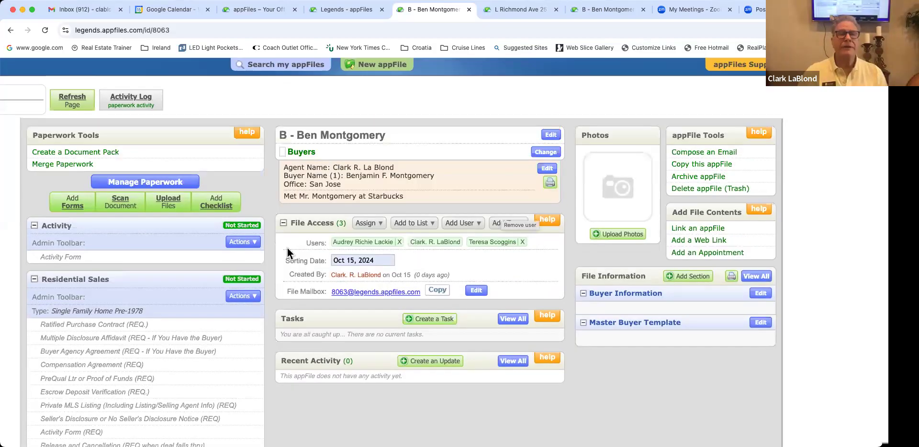
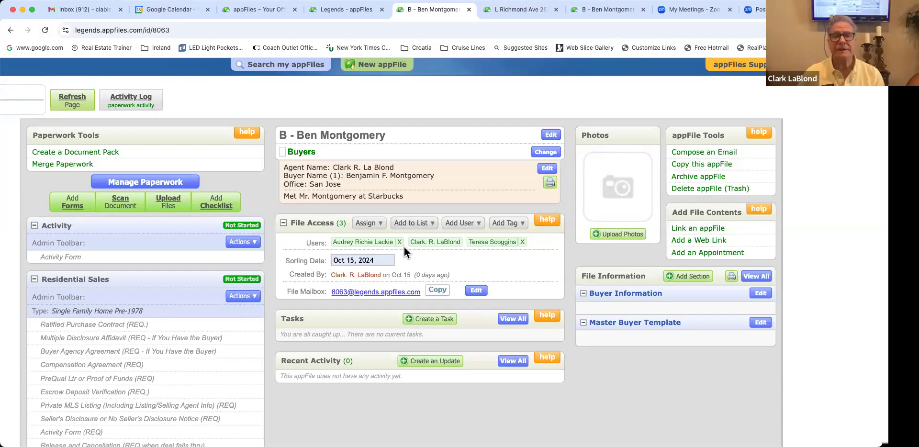
# Step: In Buyer Information, enter the first two buyers' names on separate lines of Buyer Name
pyautogui.scroll(-2, 626, 266)
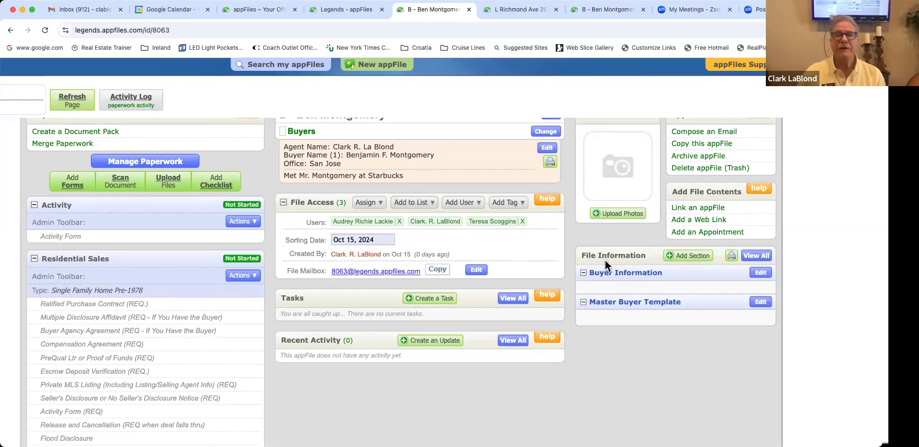
pyautogui.hscroll(-1, 607, 262)
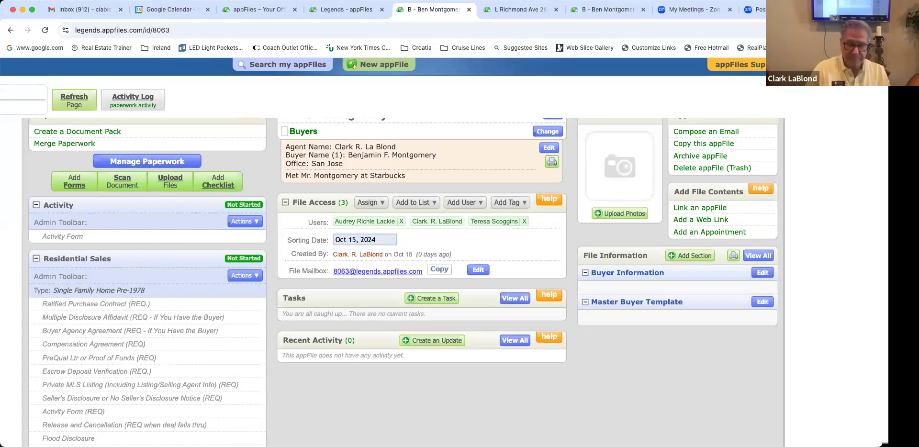
pyautogui.click(762, 272)
pyautogui.click(547, 182)
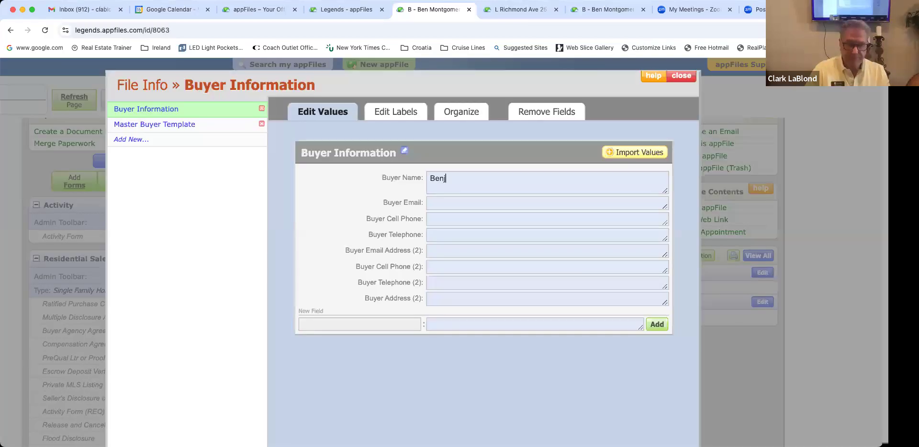
pyautogui.press('Tab')
pyautogui.hscroll(1, 484, 239)
pyautogui.click(512, 178)
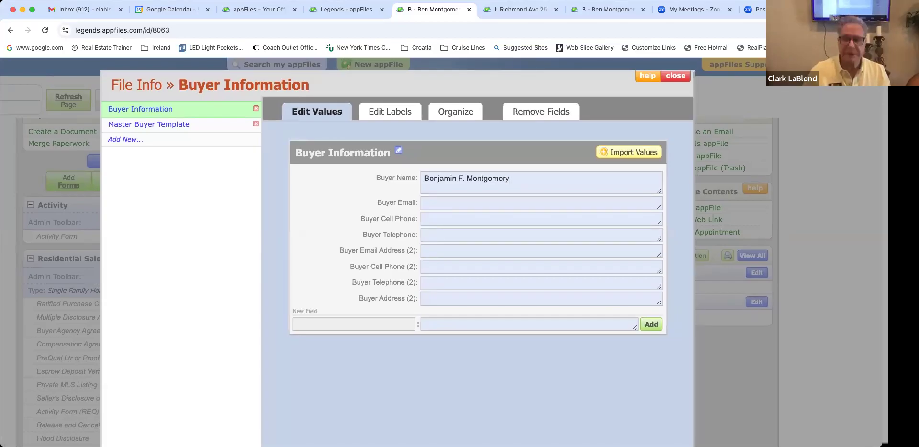
pyautogui.press('Return')
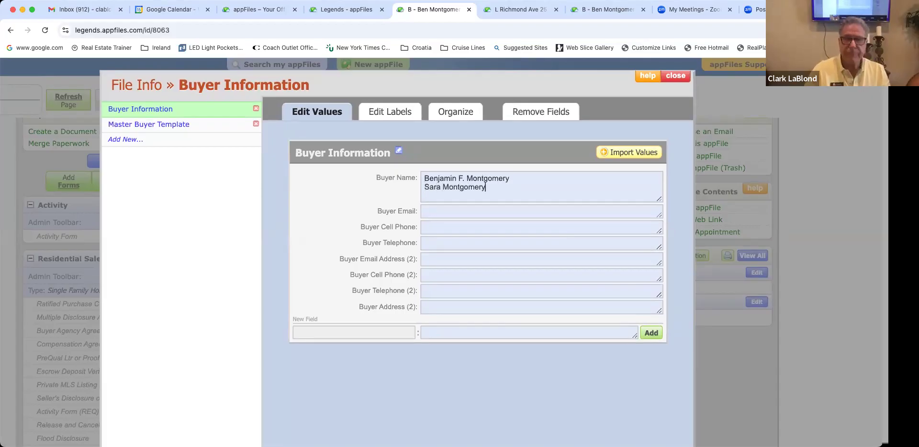
# Step: Fill in the buyer's e-mail address in Buyer Email, correcting a typo
pyautogui.click(498, 212)
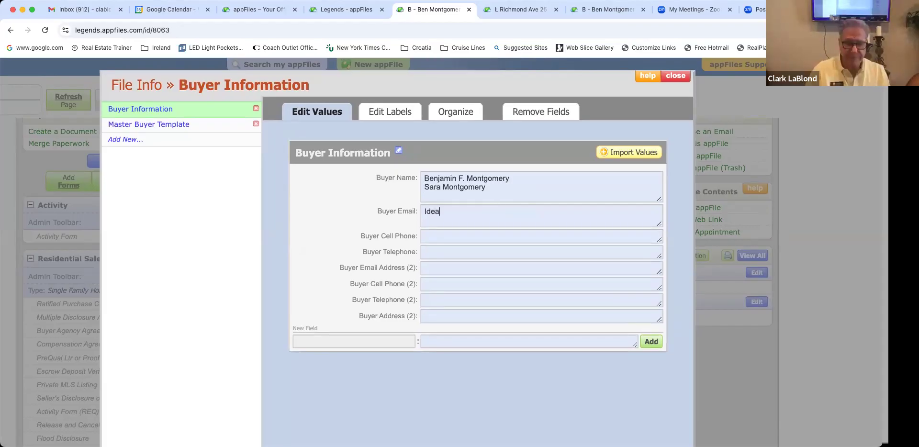
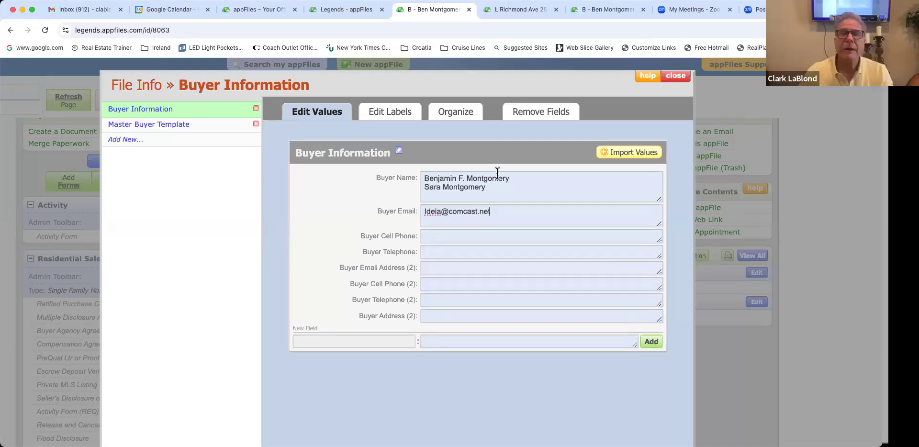
# Step: Add the third buyer's name on a new line in Buyer Name
pyautogui.scroll(-2, 500, 163)
pyautogui.click(502, 149)
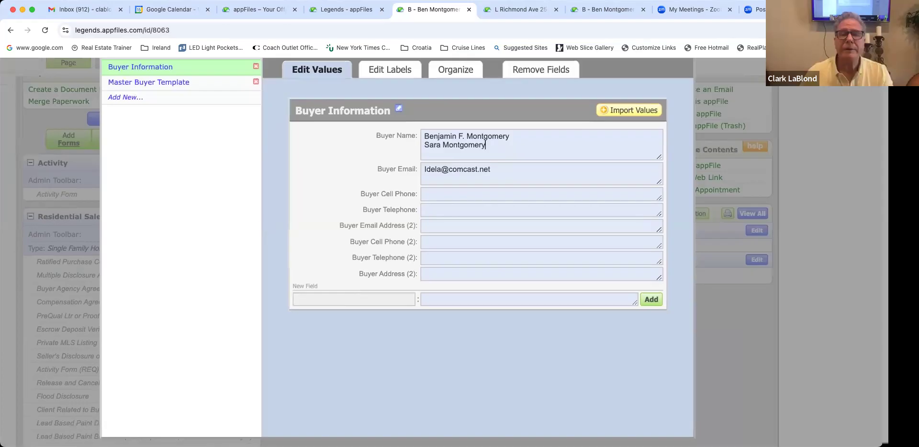
pyautogui.press('Return')
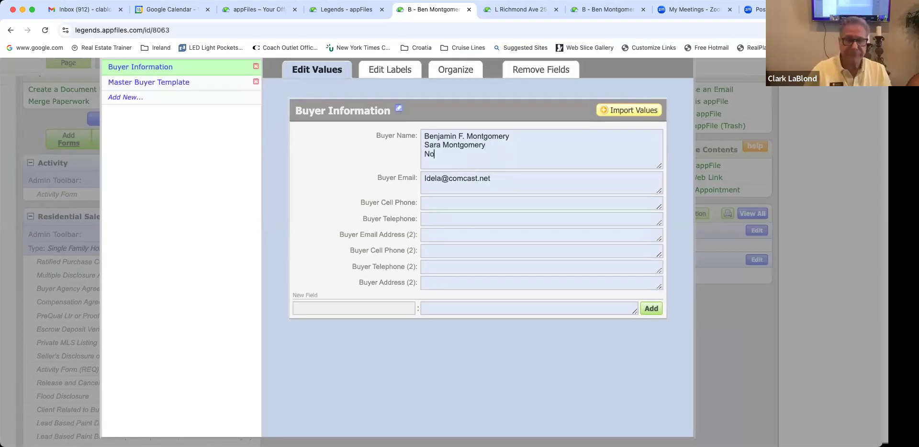
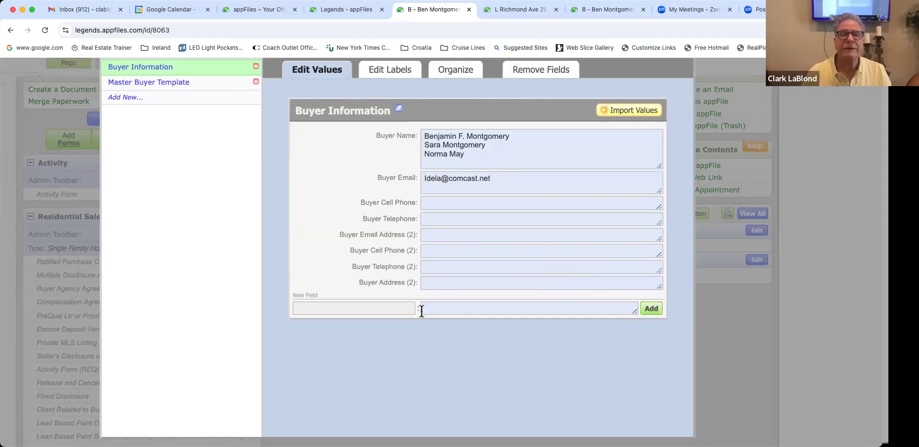
pyautogui.click(439, 310)
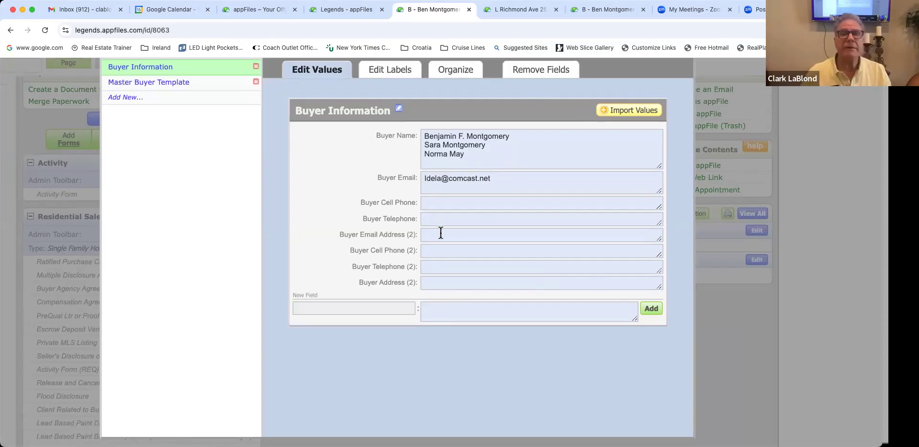
pyautogui.click(439, 188)
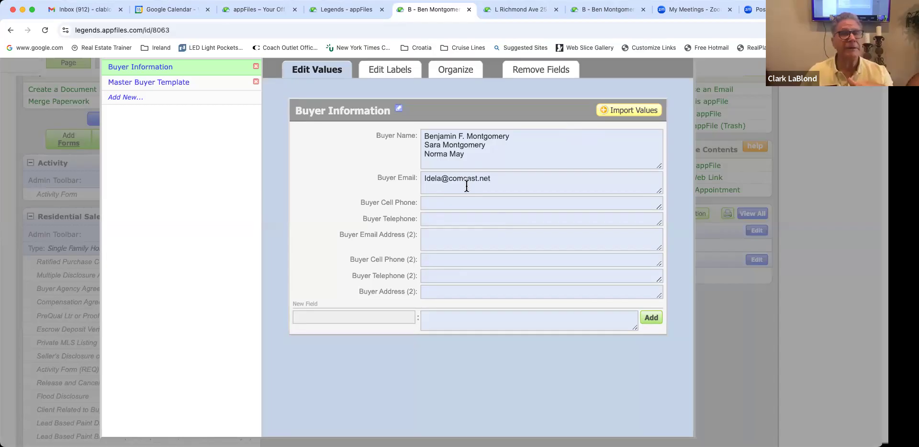
# Step: Enter the buyer's telephone number in Buyer Telephone, fixing one digit, and save
pyautogui.click(452, 219)
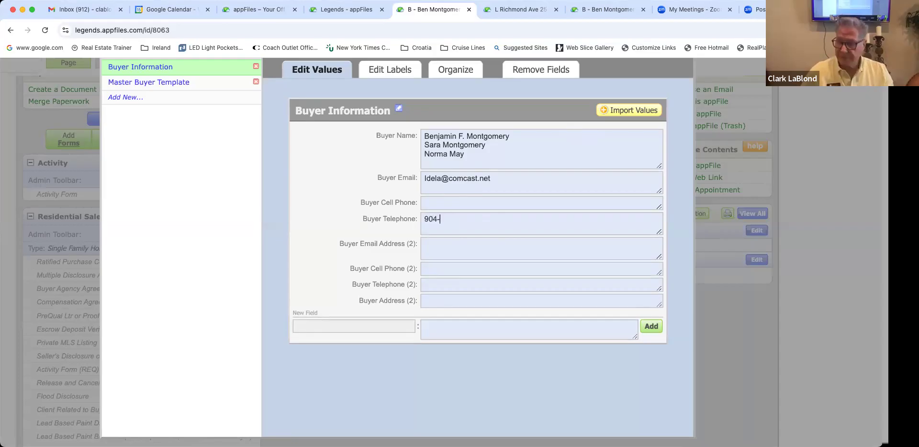
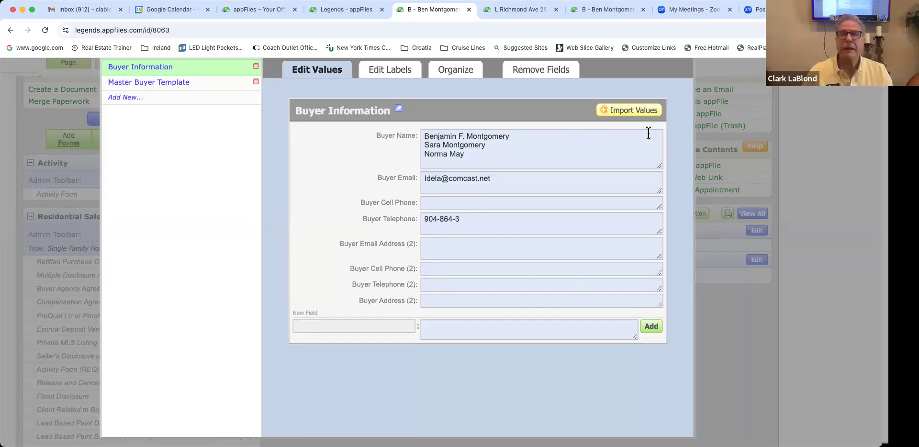
pyautogui.scroll(2, 647, 281)
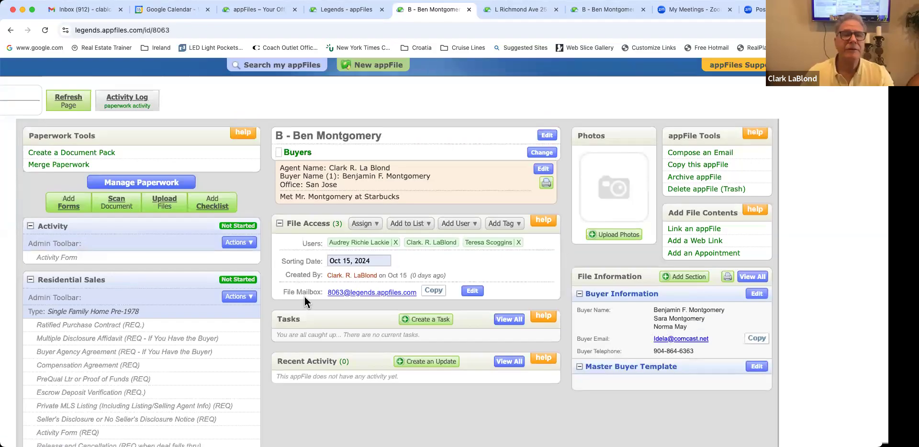
# Step: Copy the File Mailbox address and switch to another browser tab
pyautogui.click(434, 291)
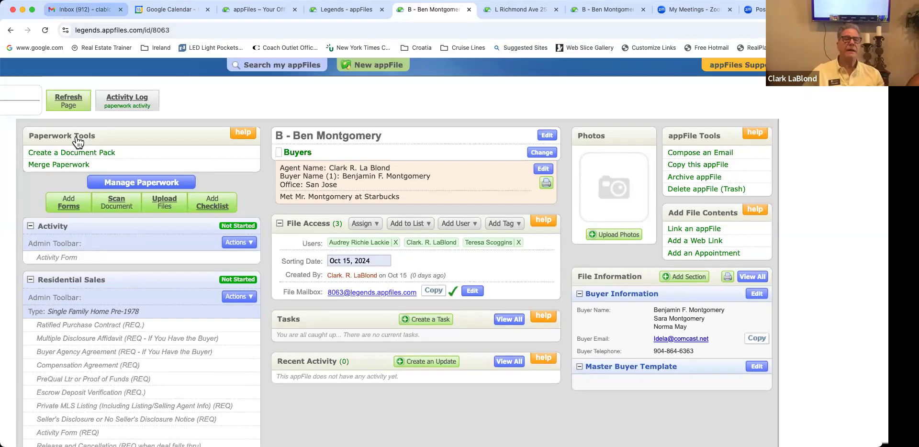
pyautogui.press('super+1')
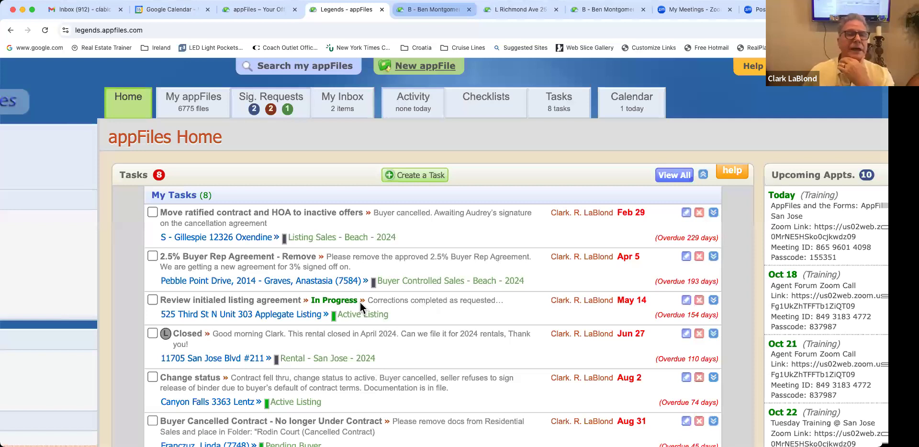
# Step: Return to the buyer's appFile tab and scroll through the file page
pyautogui.hotkey('ctrl', 'Tab')
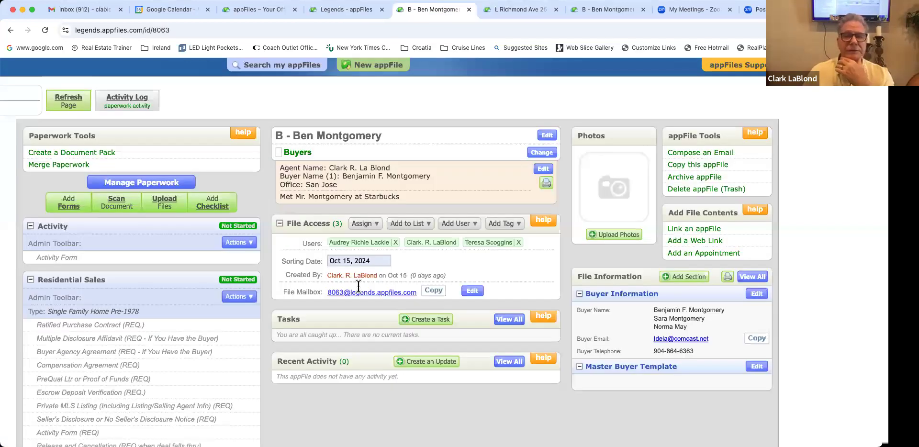
pyautogui.scroll(-3, 398, 317)
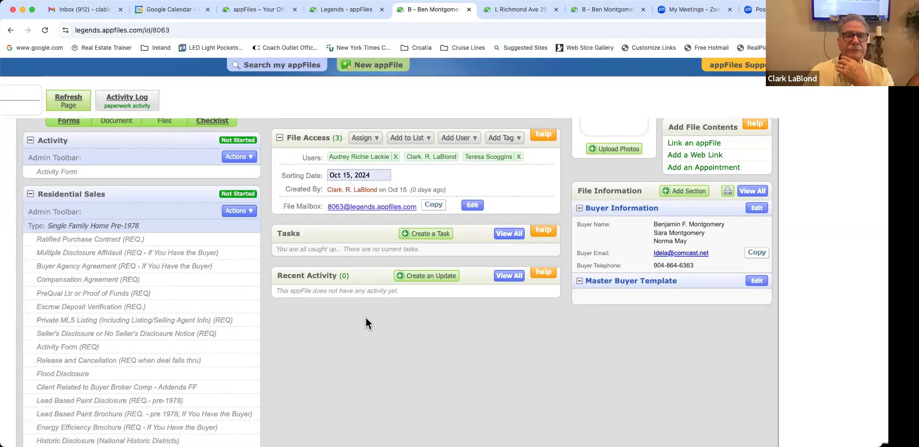
pyautogui.scroll(-1, 366, 318)
pyautogui.scroll(1, 366, 318)
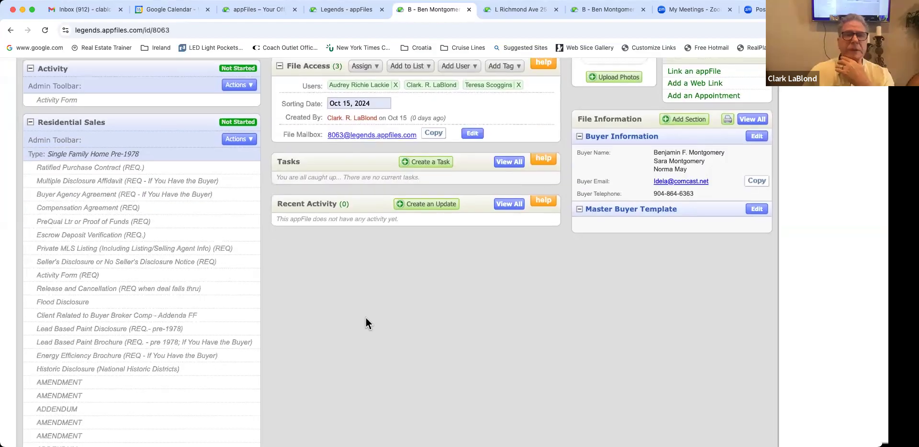
pyautogui.scroll(1, 366, 323)
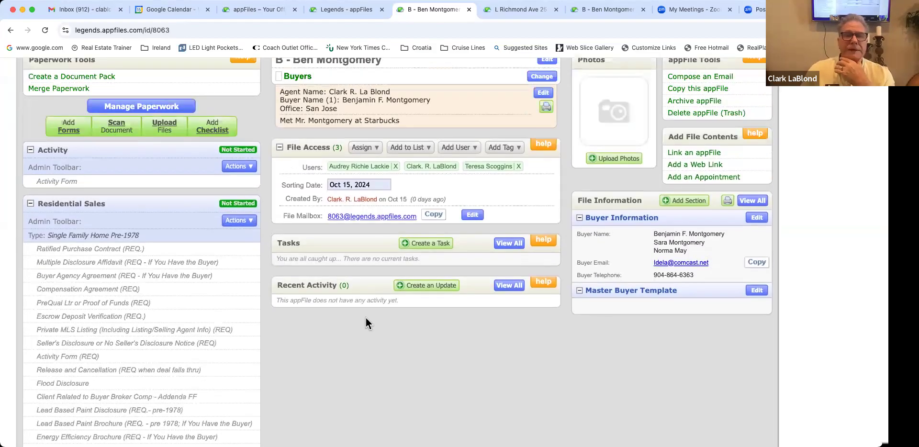
pyautogui.scroll(3, 366, 317)
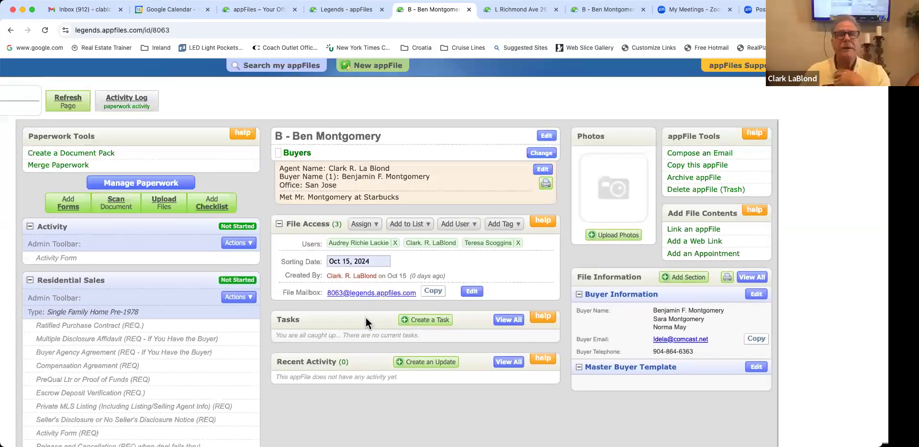
pyautogui.hscroll(-5, 366, 318)
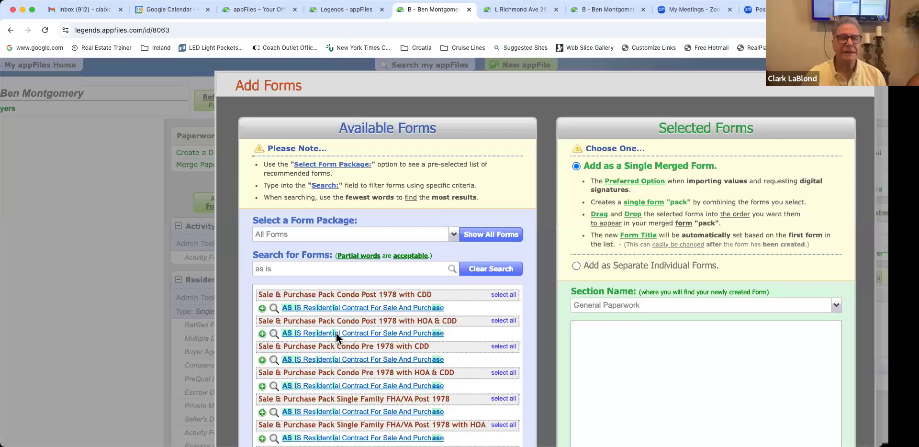
# Step: Clear the 'as is' text from the form search
pyautogui.scroll(-4, 316, 345)
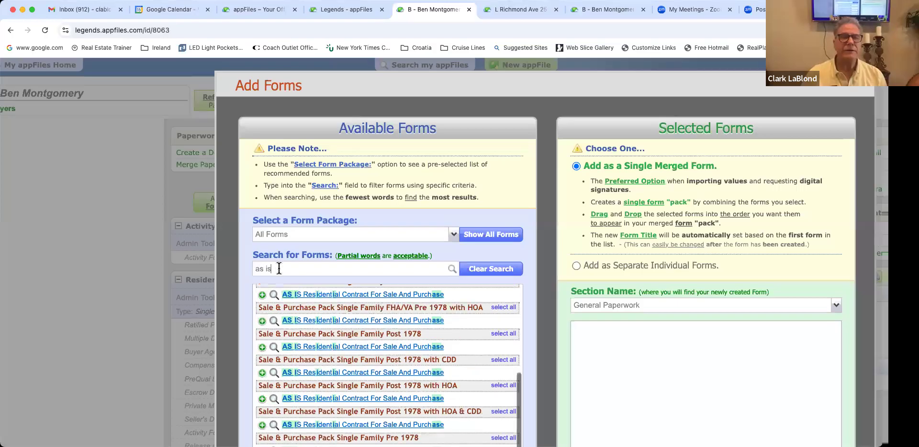
pyautogui.doubleClick(279, 268)
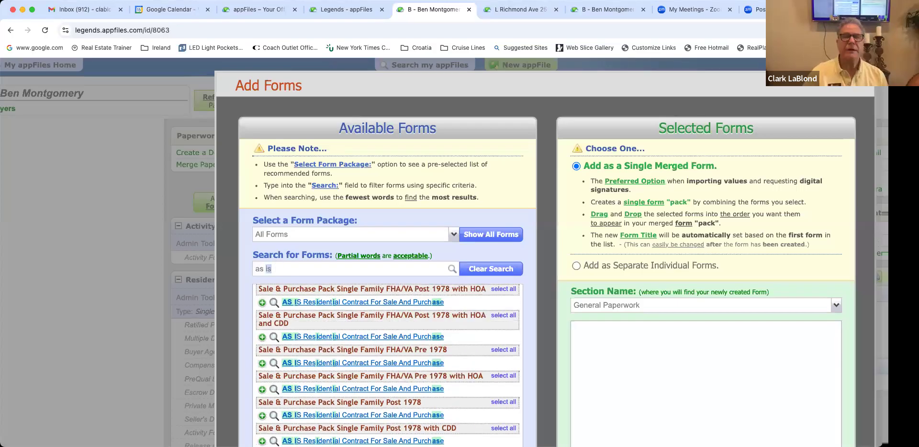
pyautogui.press('BackSpace')
pyautogui.press('BackSpace')
pyautogui.press('BackSpace')
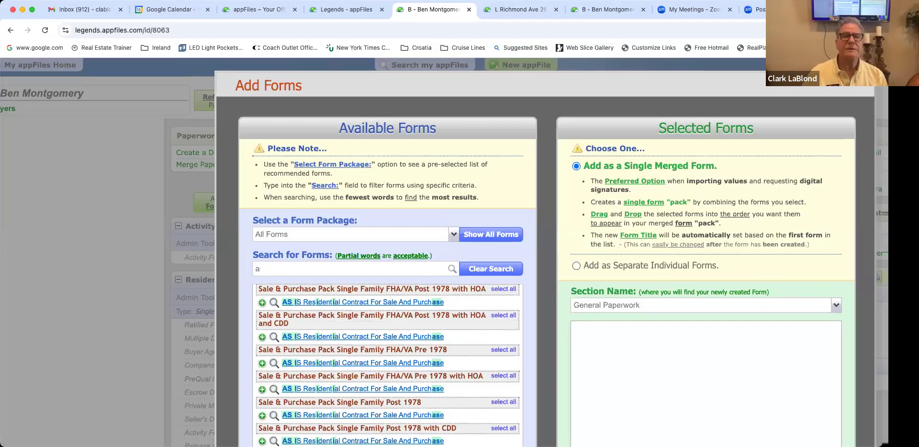
pyautogui.press('BackSpace')
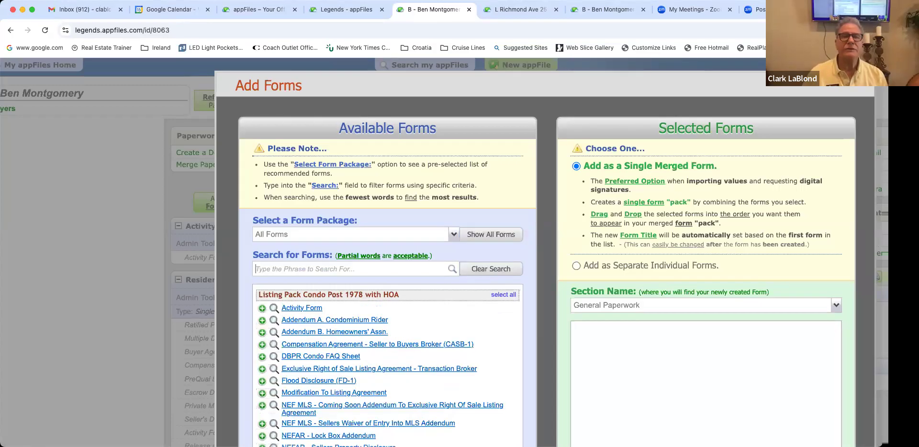
# Step: Choose the Sale & Purchase Pack Single Family Pre 1978 package and select all 15 forms
pyautogui.click(454, 234)
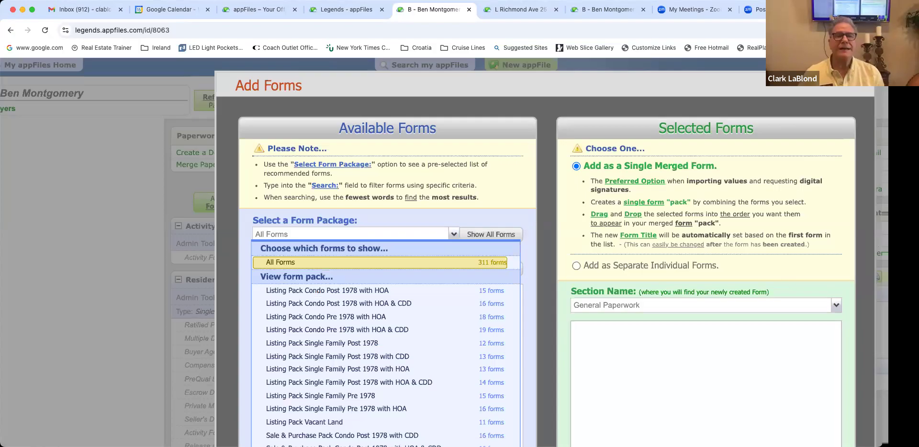
pyautogui.scroll(-3, 335, 316)
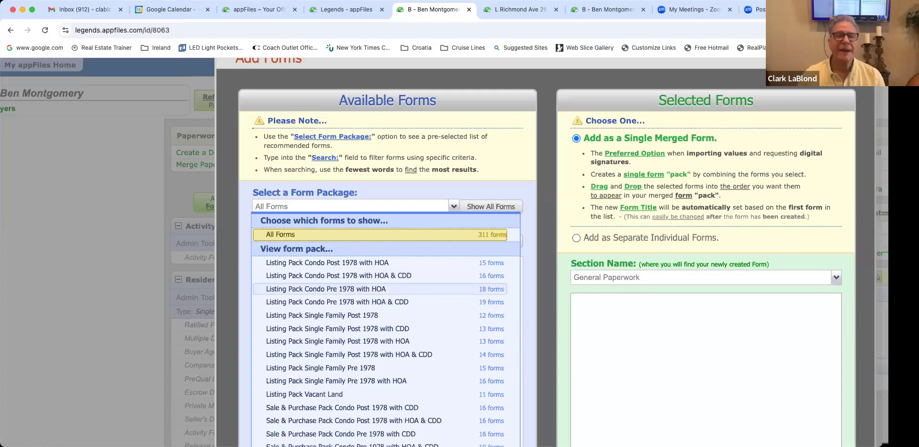
pyautogui.scroll(-5, 335, 310)
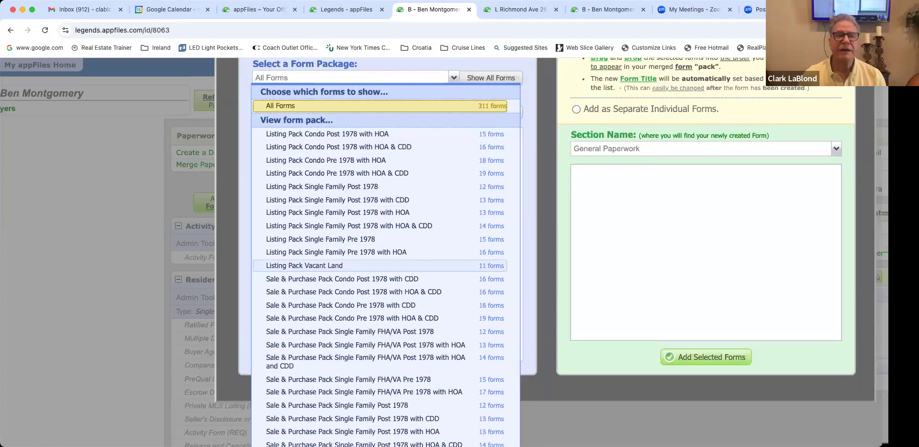
pyautogui.scroll(-3, 335, 302)
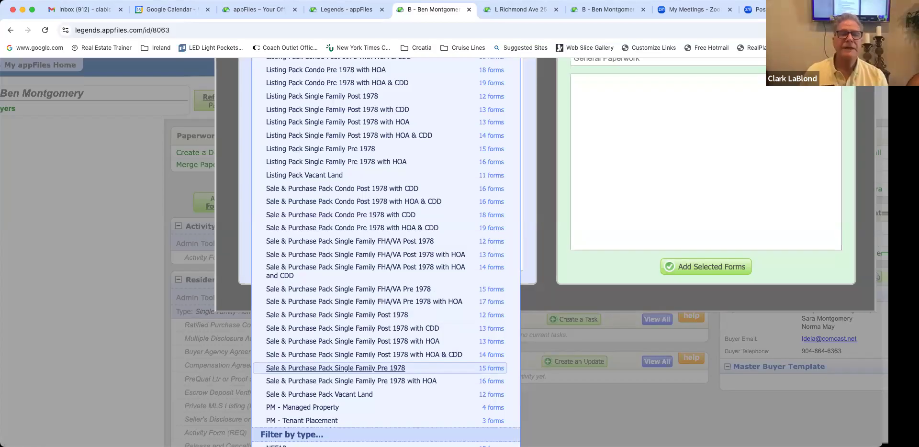
pyautogui.click(335, 368)
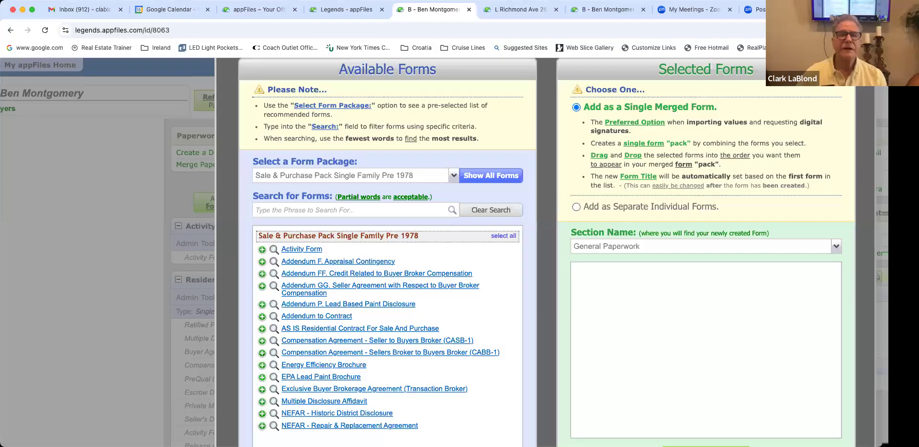
pyautogui.click(503, 236)
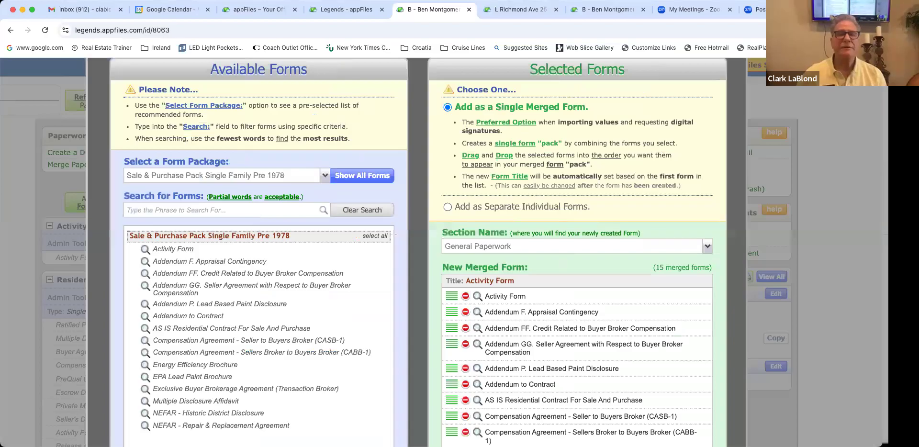
pyautogui.hscroll(1, 417, 253)
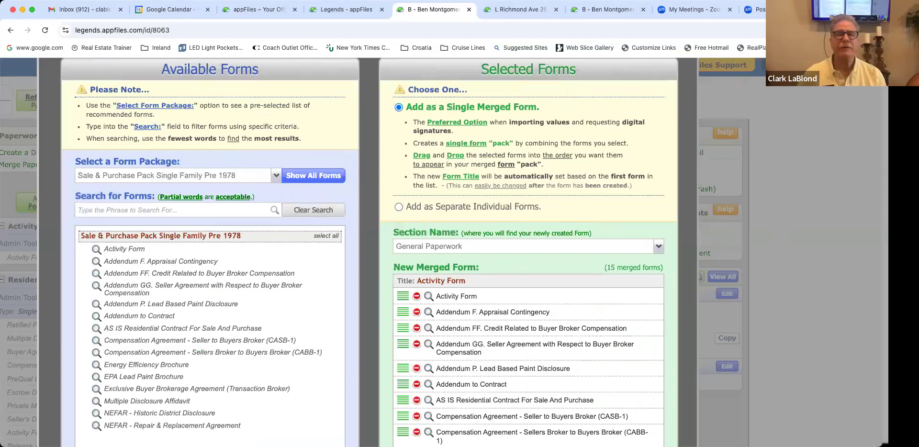
pyautogui.scroll(-1, 418, 252)
pyautogui.scroll(-5, 417, 252)
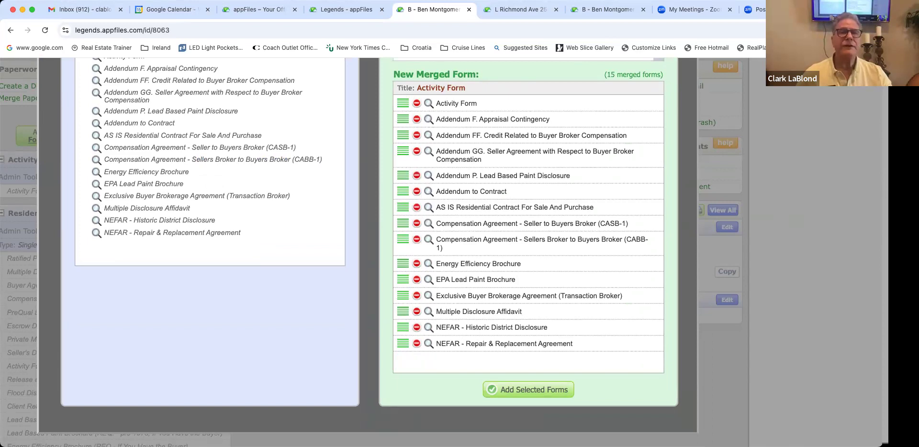
pyautogui.hscroll(-1, 368, 249)
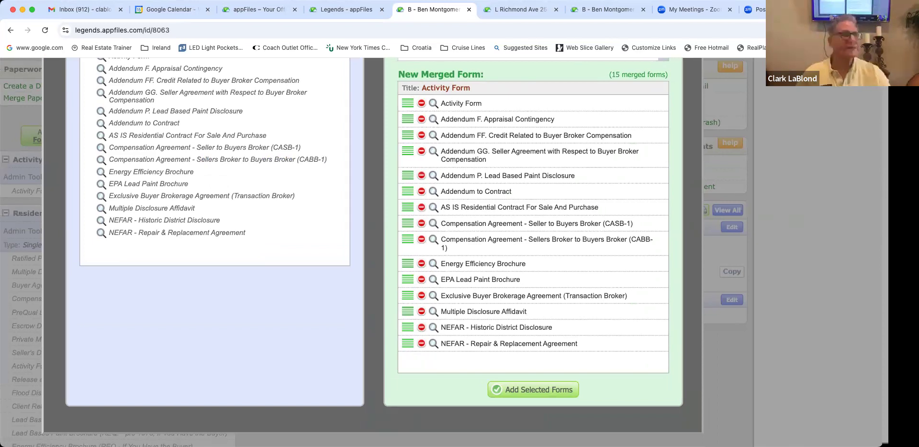
pyautogui.scroll(-1, 368, 249)
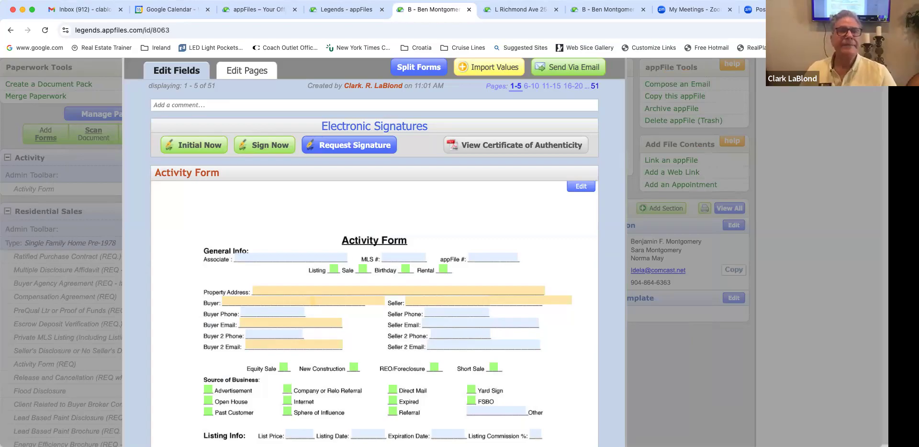
# Step: Scroll through the 51-page merged Activity Form to review its fields
pyautogui.scroll(3, 374, 254)
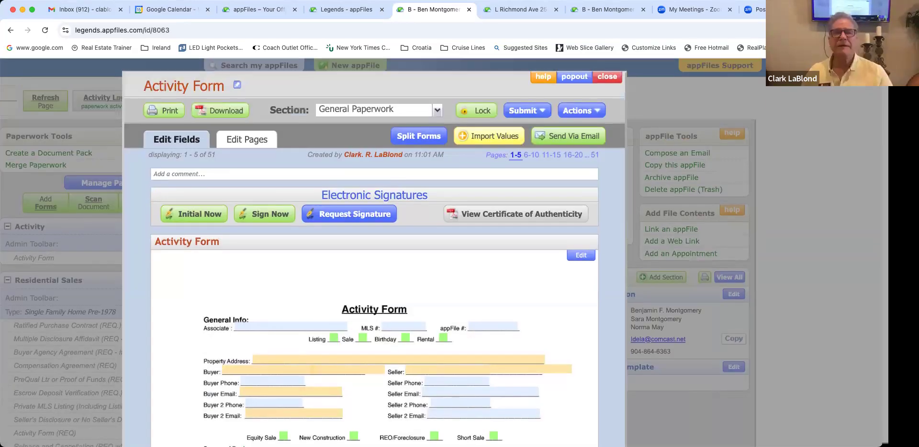
pyautogui.hscroll(-2, 374, 254)
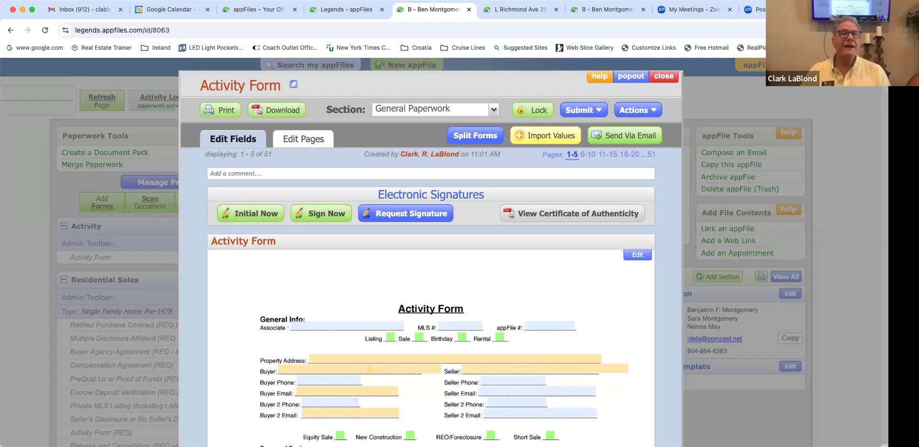
pyautogui.scroll(-5, 430, 288)
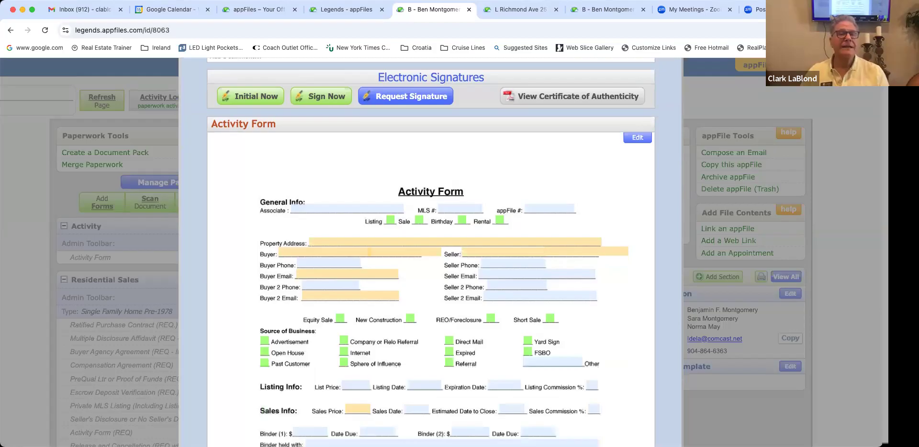
pyautogui.scroll(-1, 431, 253)
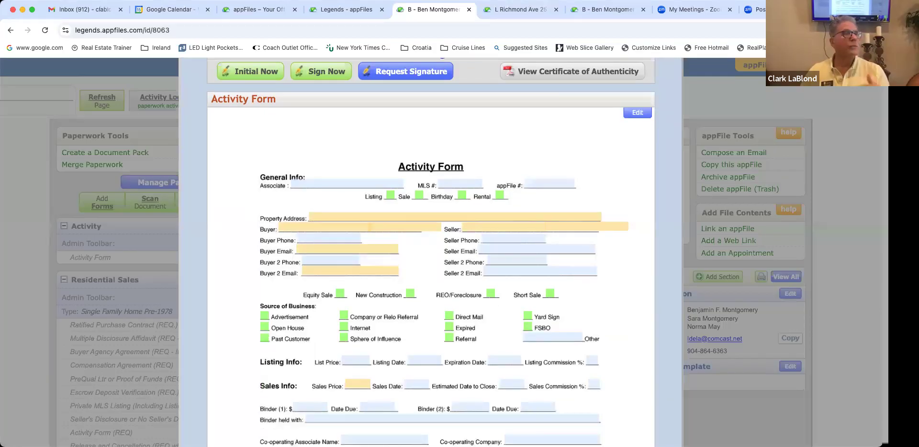
pyautogui.scroll(-2, 430, 252)
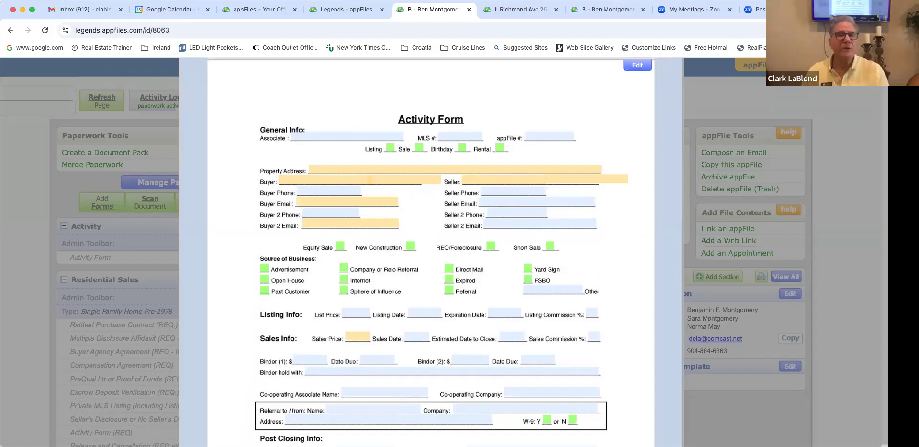
pyautogui.scroll(3, 431, 254)
pyautogui.scroll(1, 431, 254)
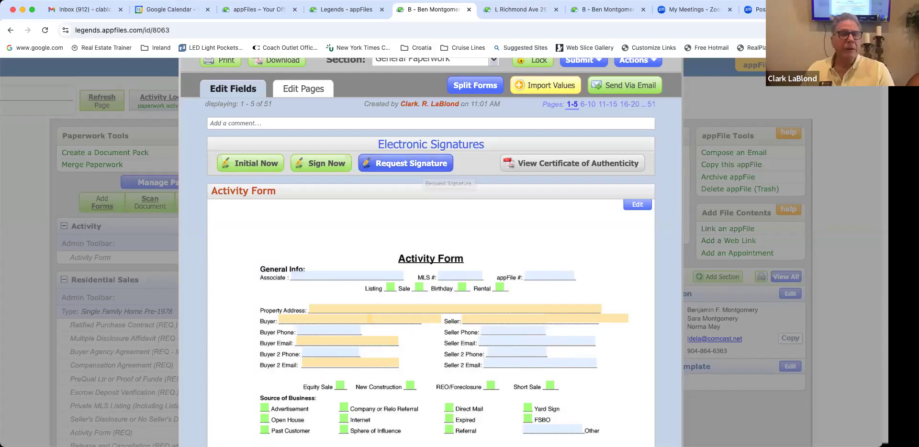
pyautogui.hscroll(2, 460, 252)
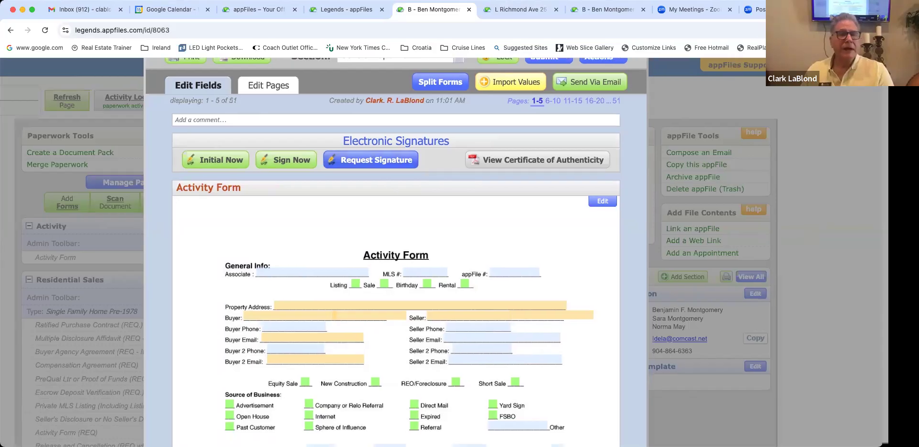
pyautogui.scroll(-3, 396, 252)
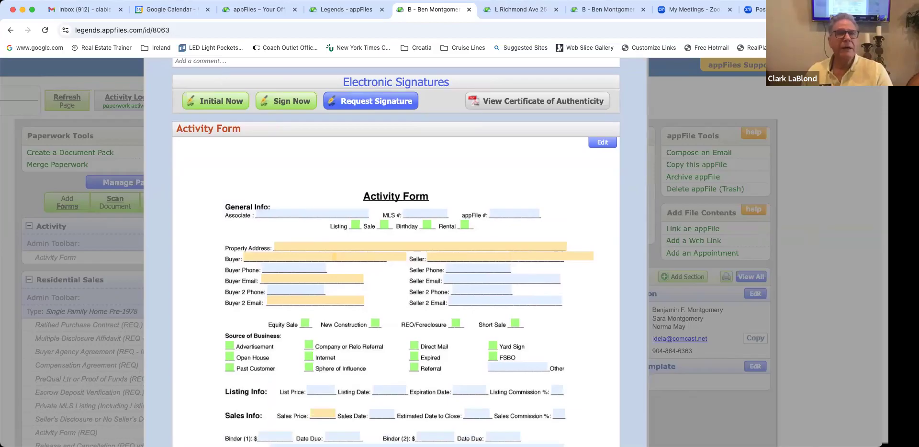
pyautogui.scroll(3, 396, 252)
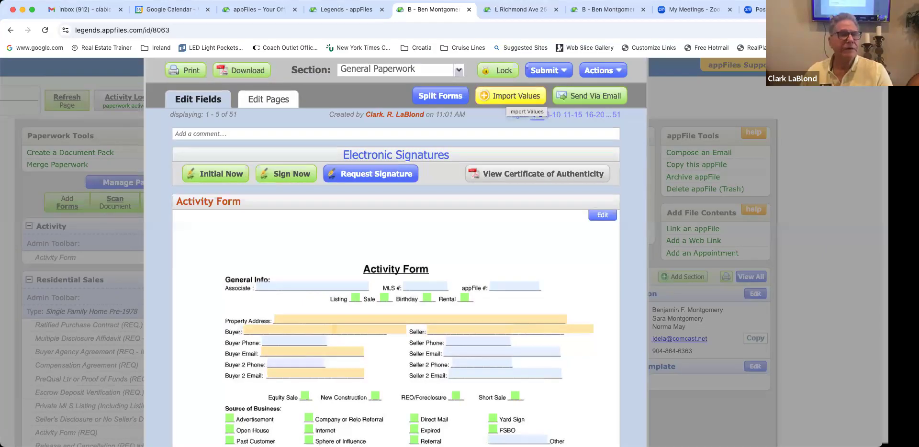
pyautogui.click(515, 96)
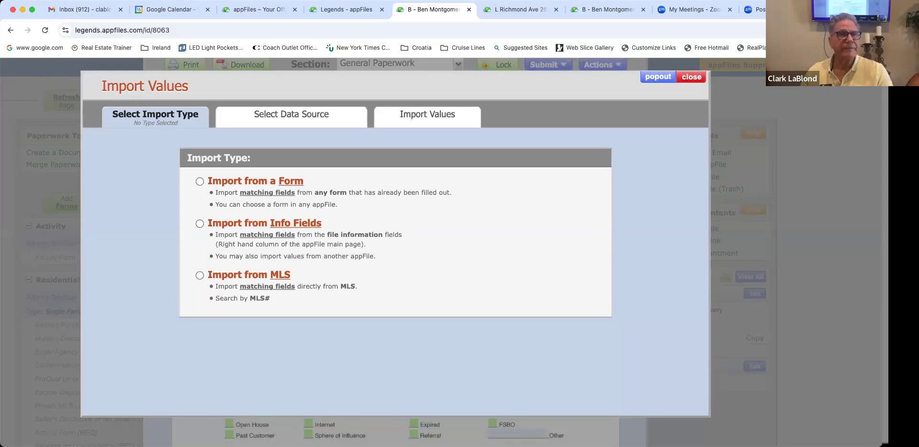
pyautogui.click(690, 77)
pyautogui.scroll(-2, 395, 288)
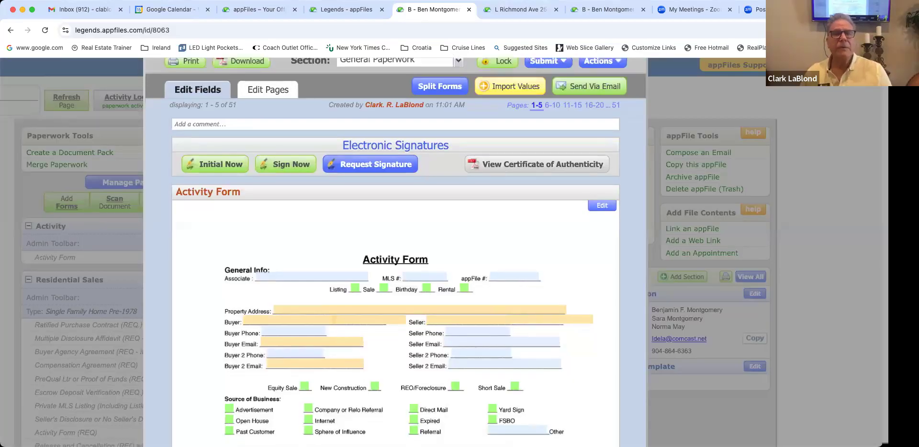
pyautogui.scroll(-2, 396, 287)
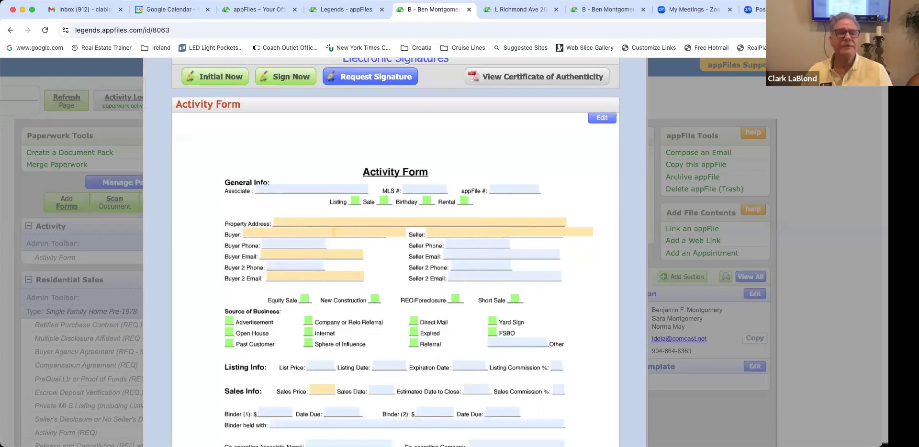
# Step: Enter the associate name, MLS # 2514521 and appFile # 8053, then close the form
pyautogui.click(312, 189)
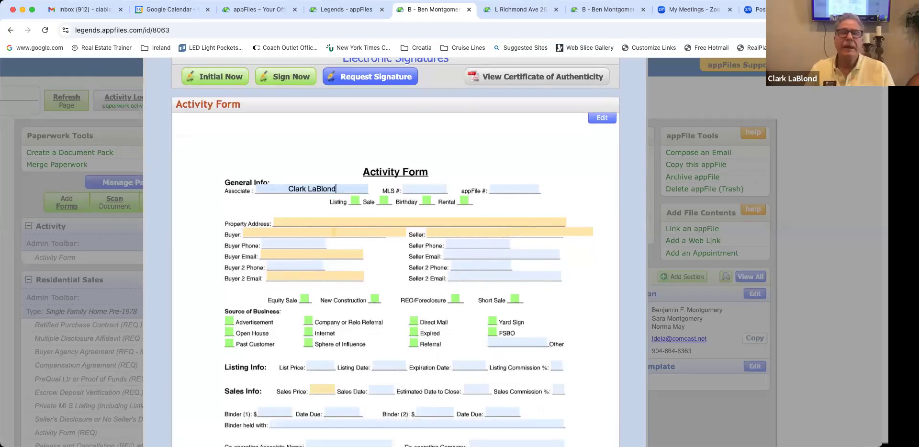
pyautogui.press('Tab')
pyautogui.write('2')
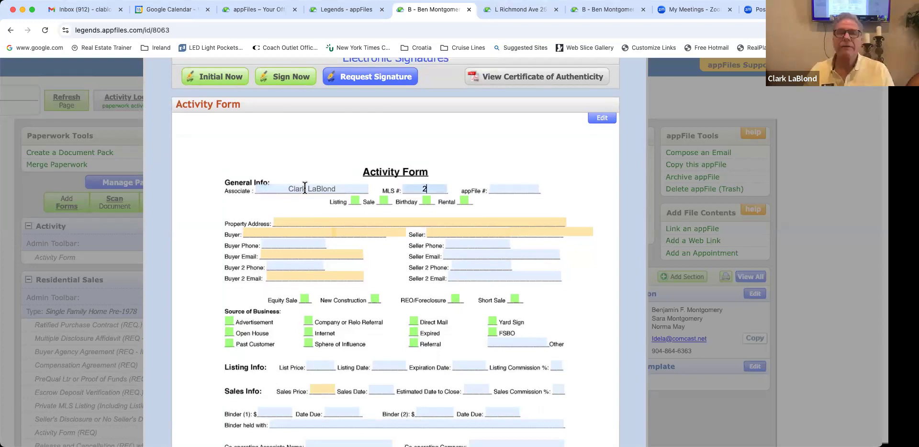
pyautogui.write('5')
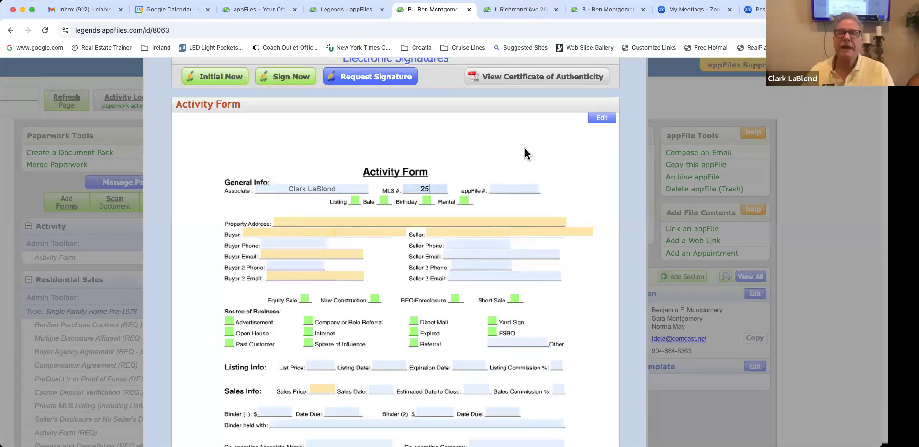
pyautogui.write('14521')
pyautogui.press('Tab')
pyautogui.write('8053')
pyautogui.scroll(3, 371, 275)
pyautogui.click(371, 276)
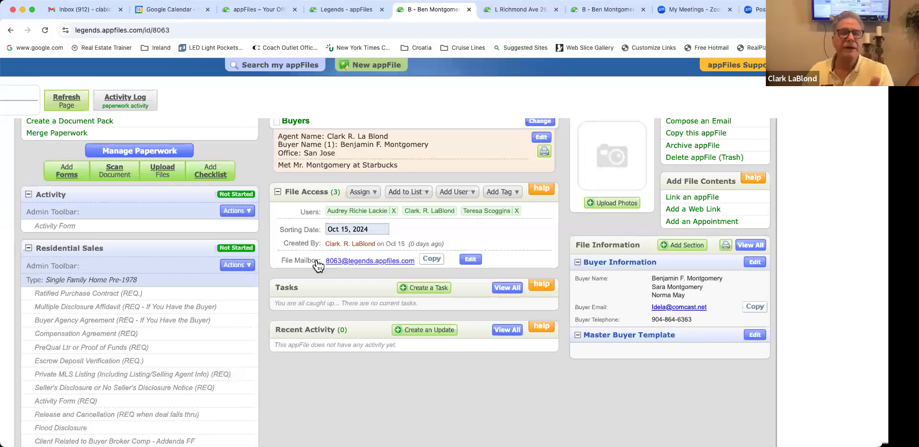
# Step: Scroll the file page down to the Activity Form under General Paperwork
pyautogui.scroll(3, 322, 267)
pyautogui.hscroll(-2, 383, 265)
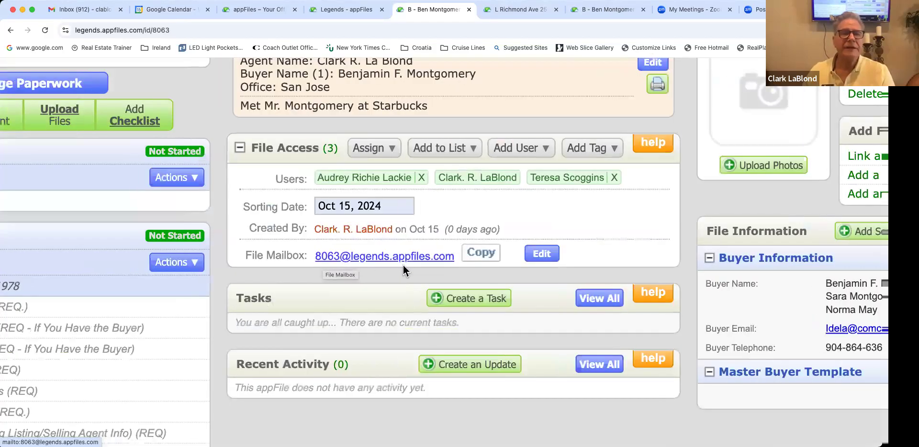
pyautogui.hscroll(-5, 403, 265)
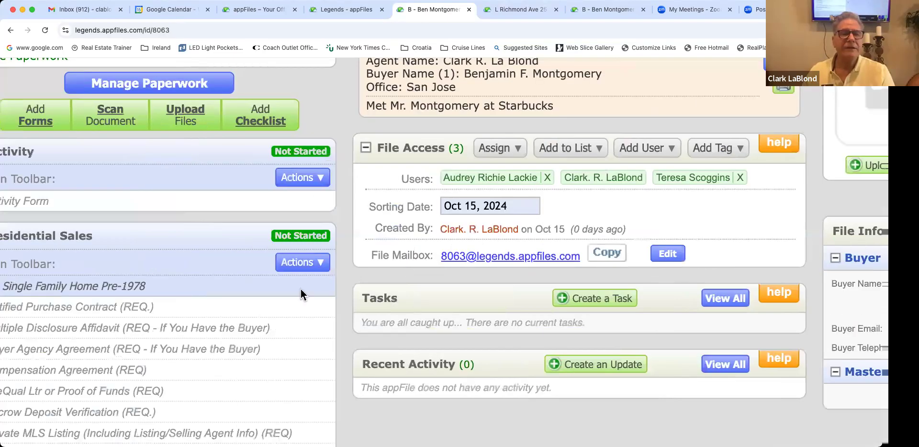
pyautogui.scroll(-10, 106, 319)
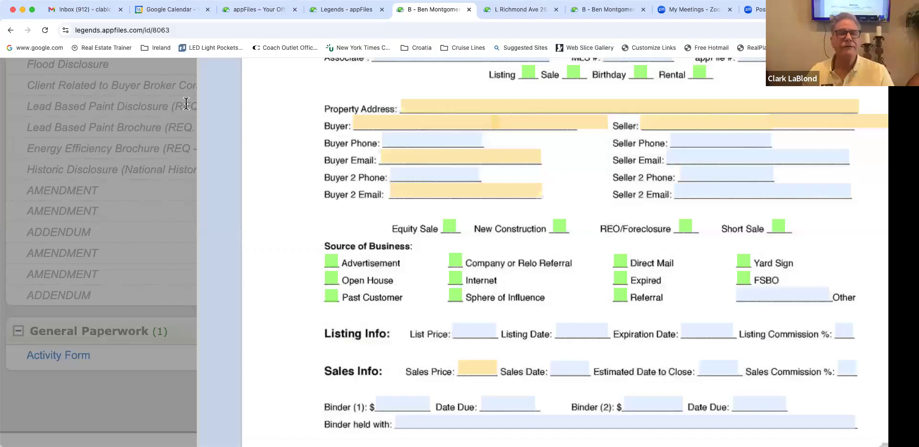
# Step: Retitle the form 'Oak Street Offer Package' and save the new title
pyautogui.scroll(-5, 455, 300)
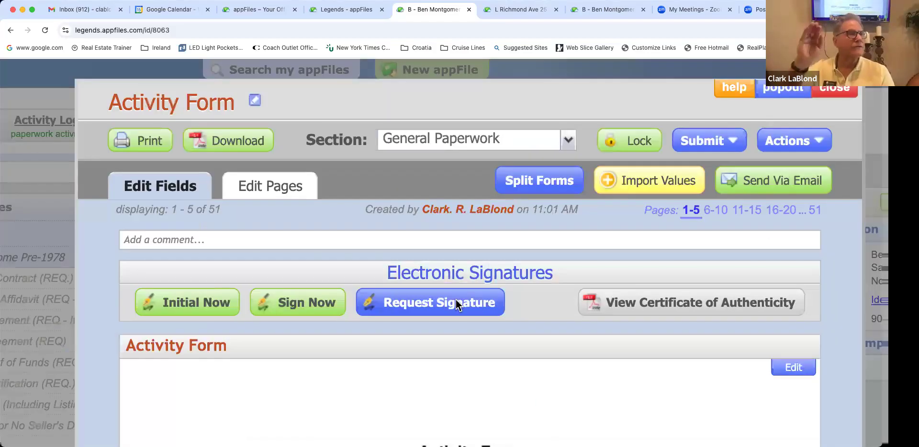
pyautogui.scroll(5, 456, 300)
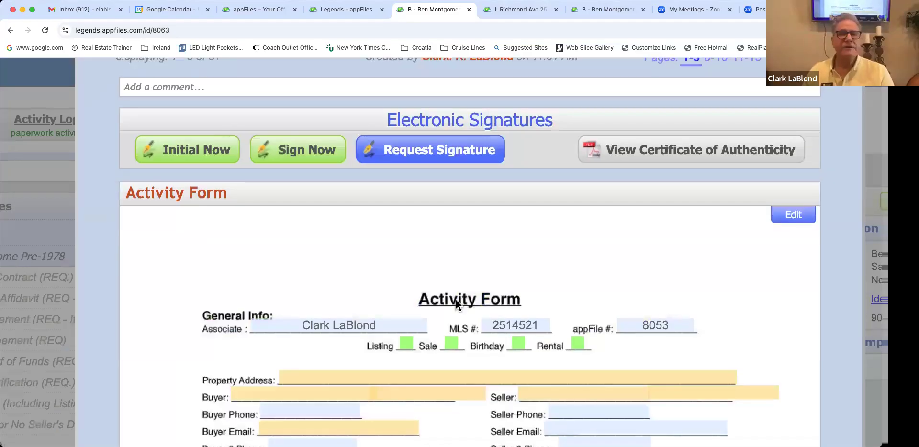
pyautogui.scroll(2, 456, 300)
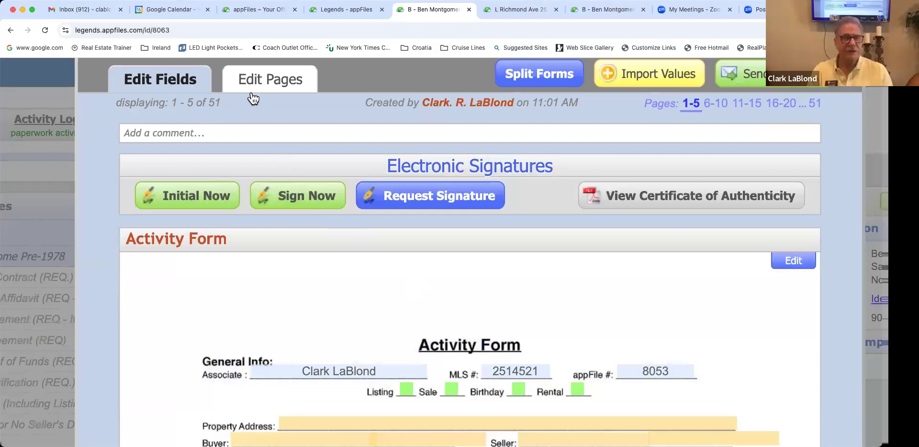
pyautogui.scroll(3, 253, 99)
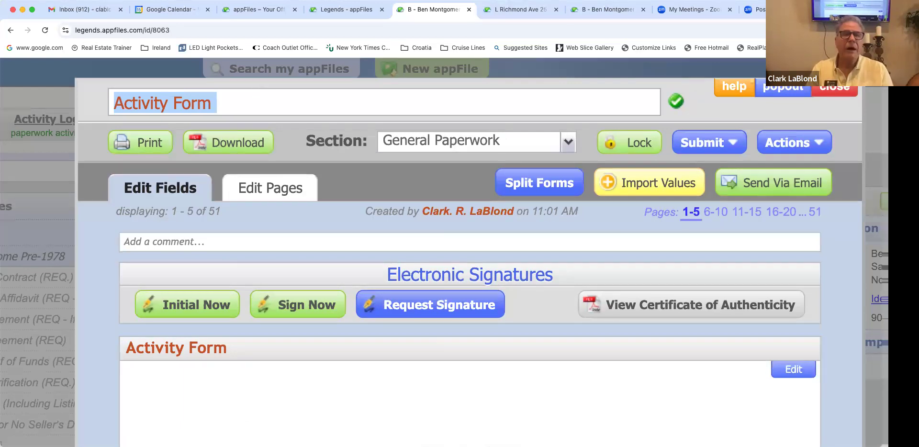
pyautogui.write('Oak Street Offer Packa')
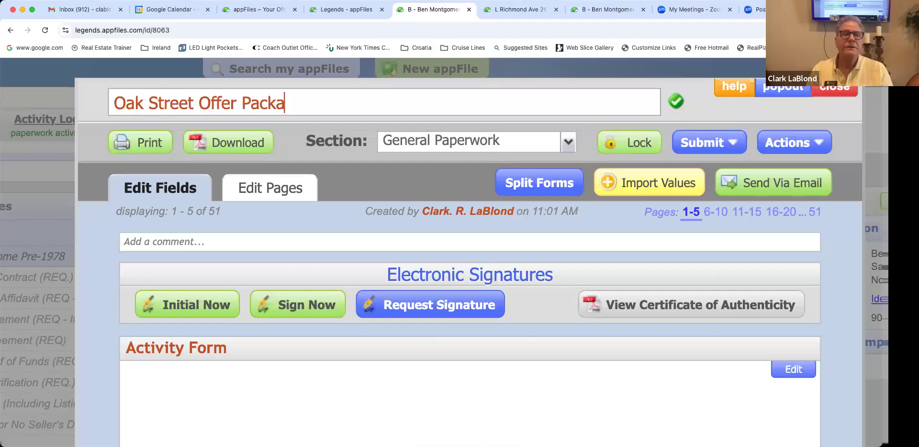
pyautogui.write('ge')
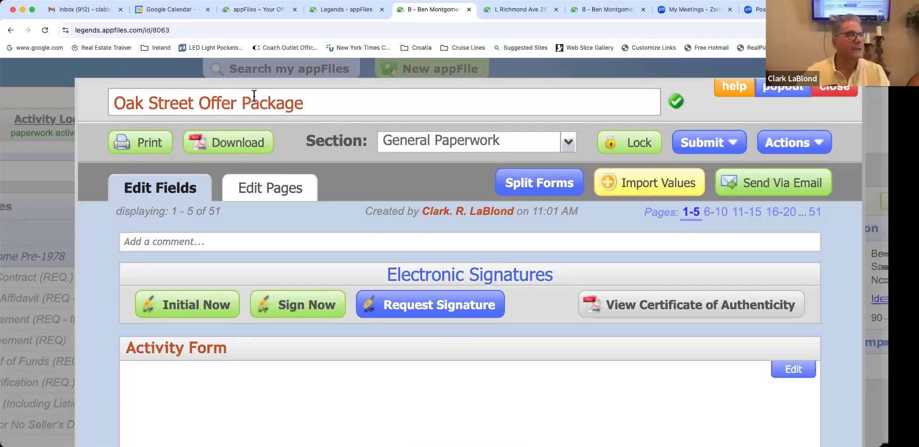
pyautogui.click(668, 105)
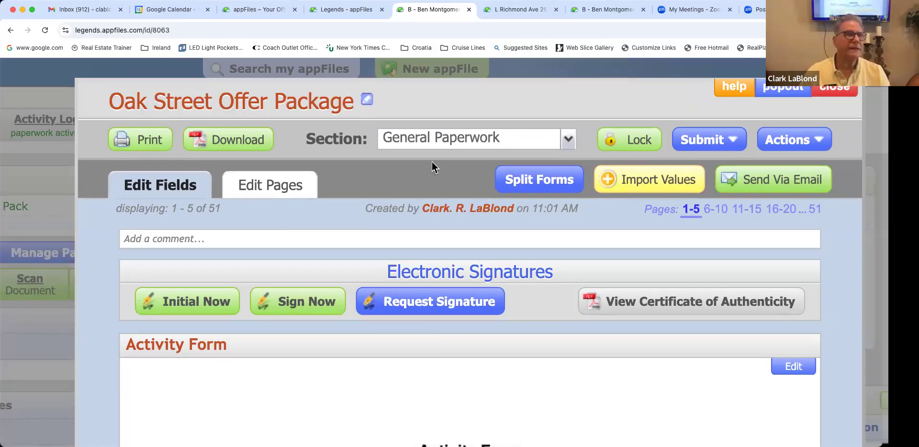
pyautogui.scroll(-2, 432, 162)
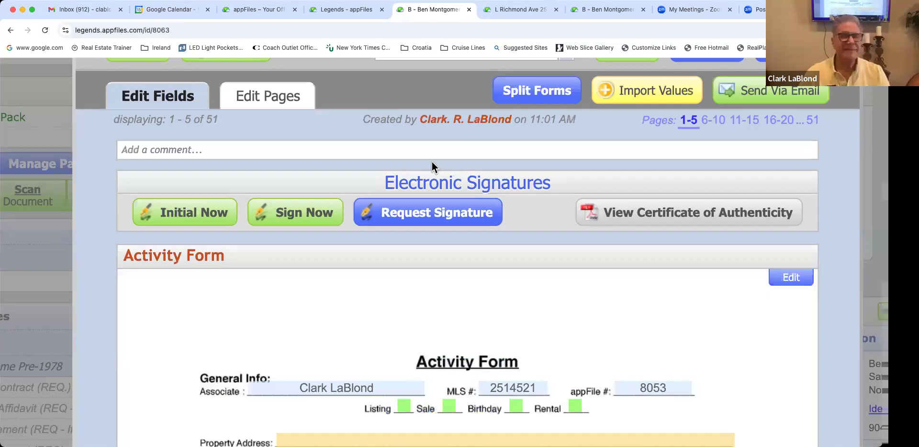
pyautogui.scroll(-2, 432, 161)
pyautogui.scroll(-2, 432, 161)
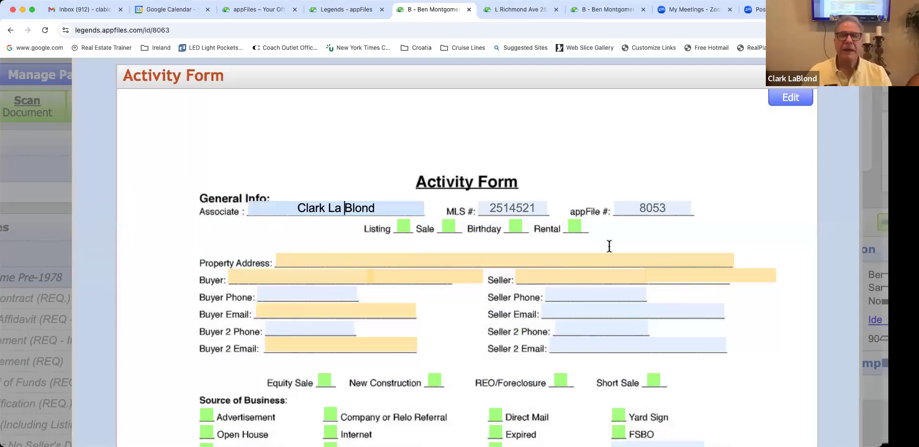
# Step: Fix the associate name, tick Sale, and type the full property address
pyautogui.click(434, 239)
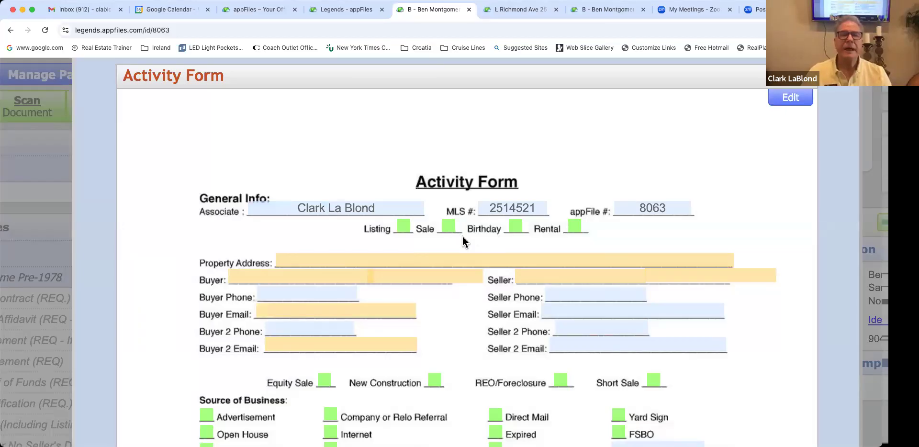
pyautogui.click(448, 225)
pyautogui.scroll(-2, 431, 220)
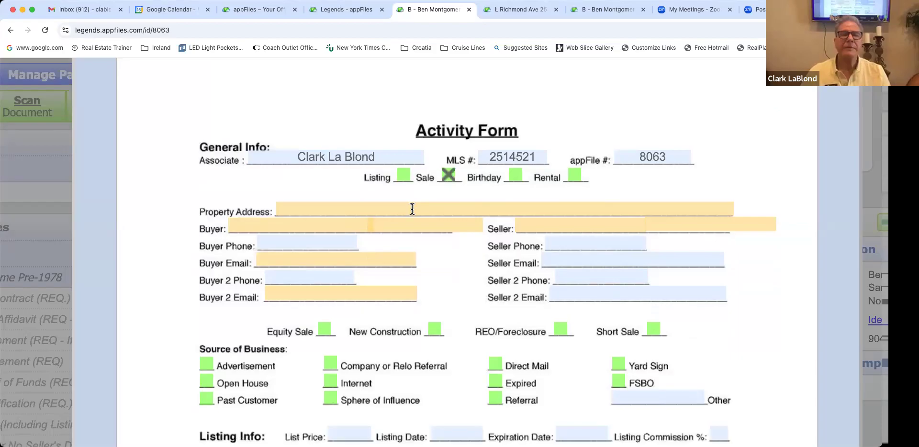
pyautogui.click(412, 209)
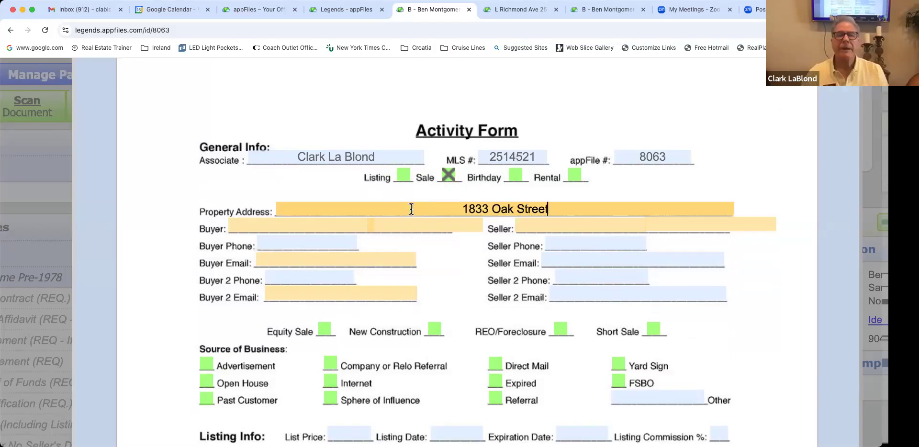
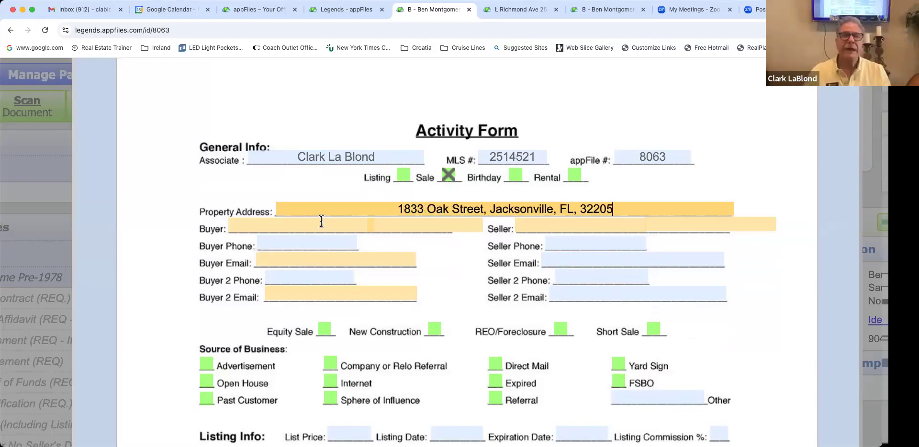
pyautogui.scroll(-1, 303, 221)
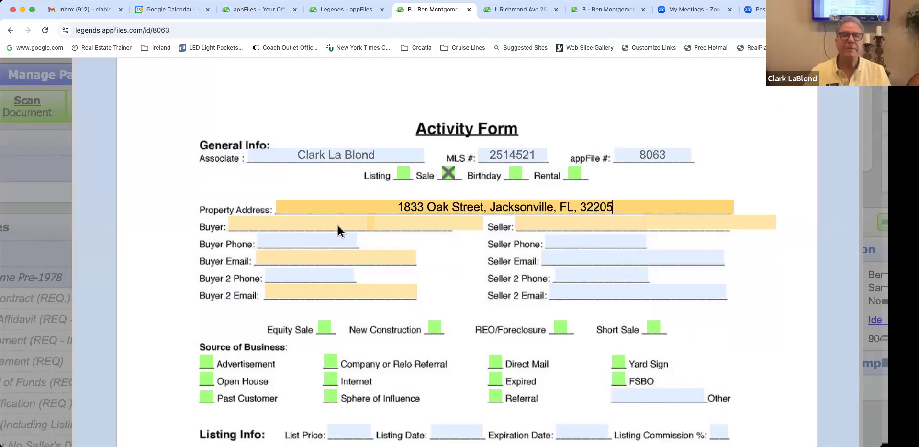
# Step: Enter both buyers' full names on the Activity Form, fixing the surname's capitalisation
pyautogui.click(385, 225)
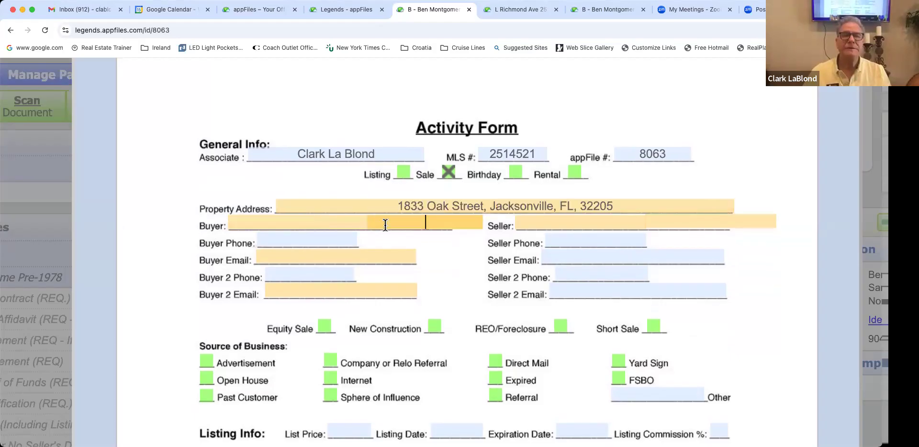
pyautogui.scroll(-2, 392, 224)
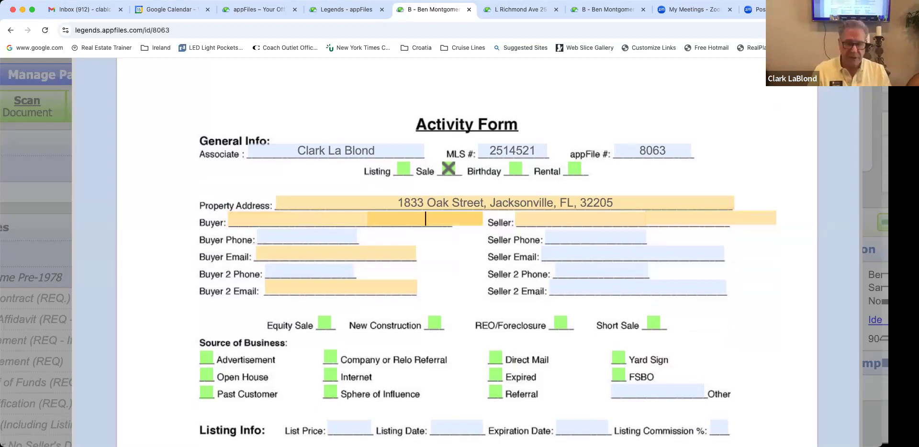
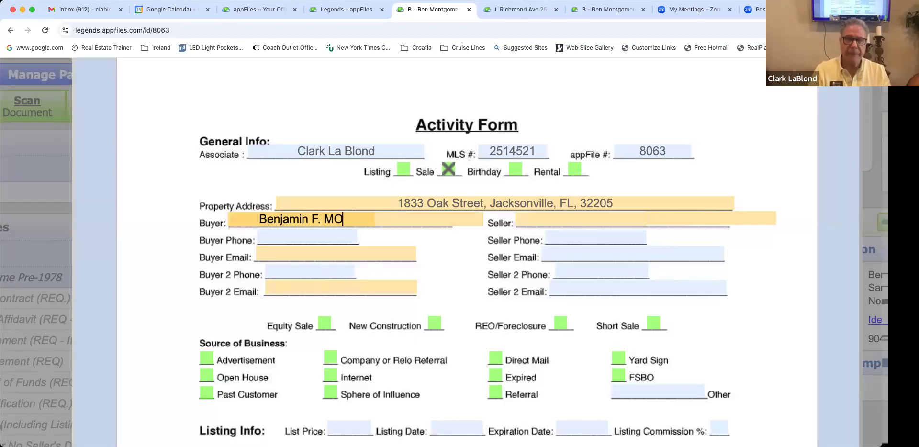
pyautogui.press('Left')
pyautogui.press('Left')
pyautogui.press('Left')
pyautogui.press('Left')
pyautogui.press('Left')
pyautogui.press('Left')
pyautogui.press('Left')
pyautogui.press('Left')
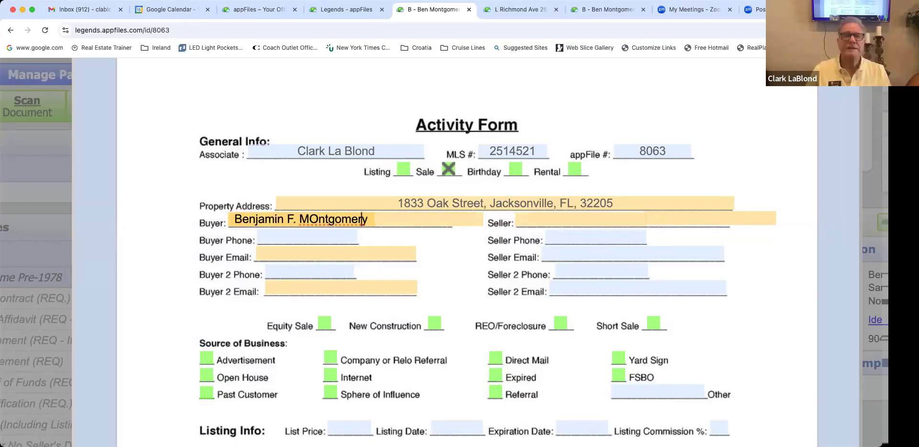
pyautogui.press('BackSpace')
pyautogui.write('o')
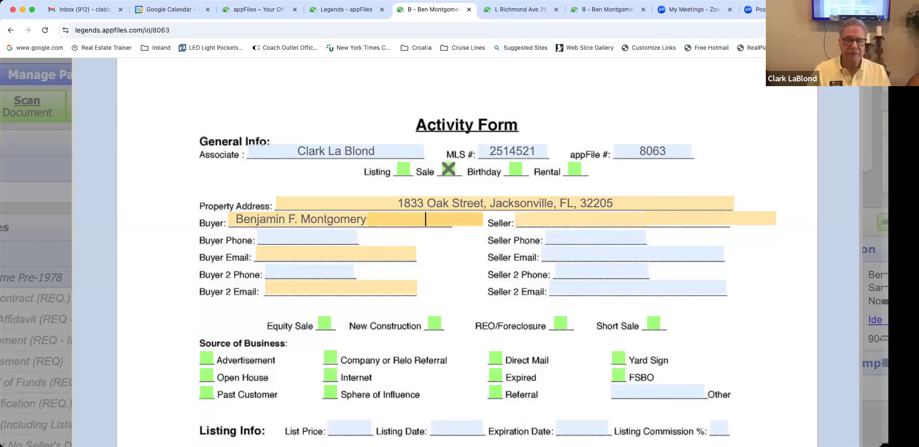
pyautogui.click(425, 219)
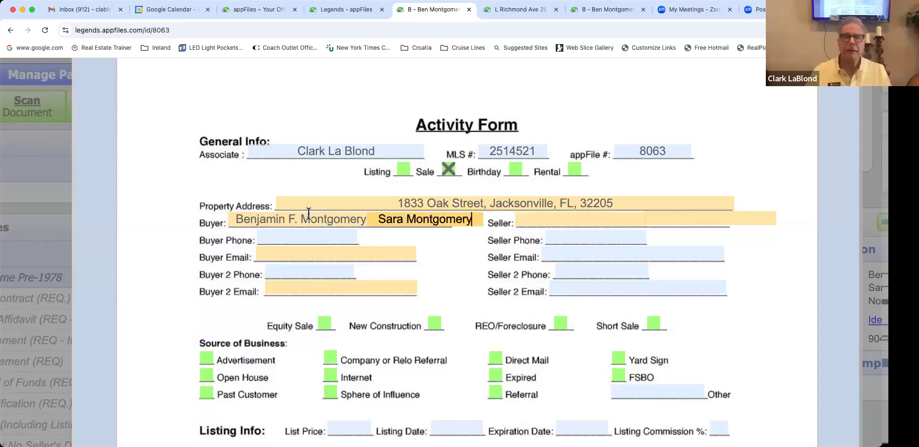
pyautogui.click(395, 243)
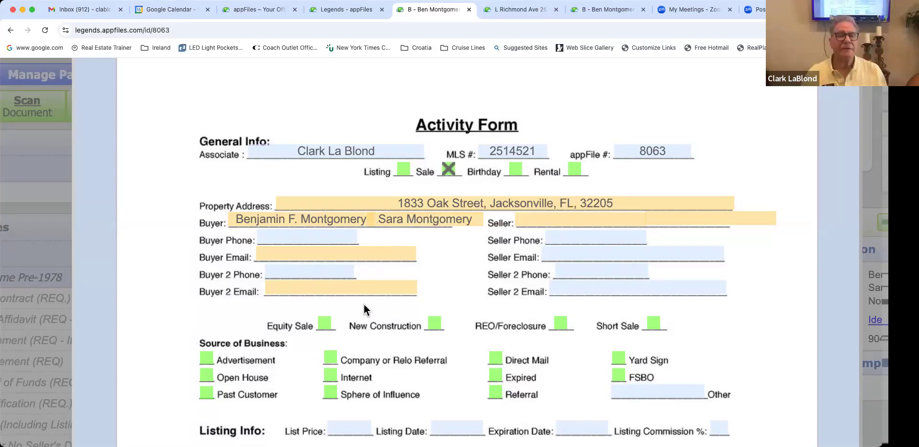
# Step: Enter the seller's full name, including the middle initial
pyautogui.click(534, 217)
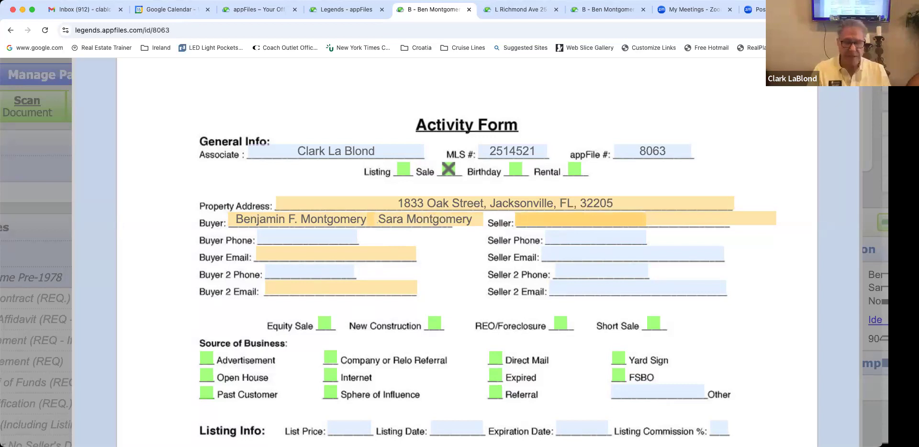
pyautogui.click(580, 215)
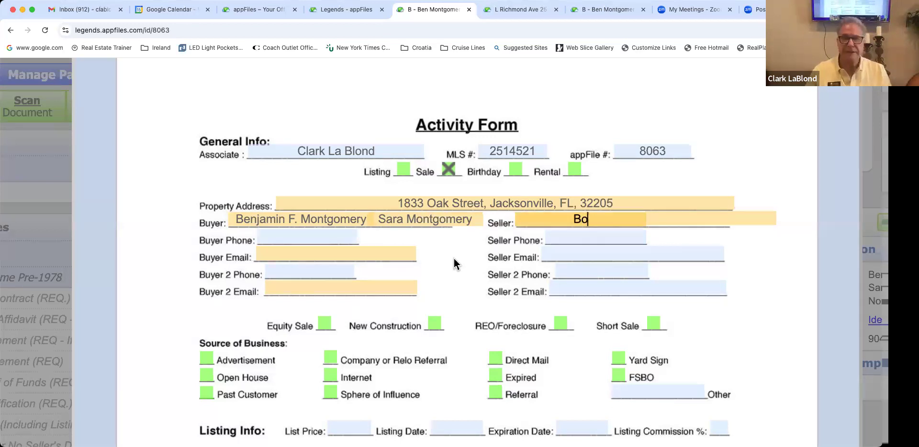
pyautogui.click(585, 220)
pyautogui.write('K')
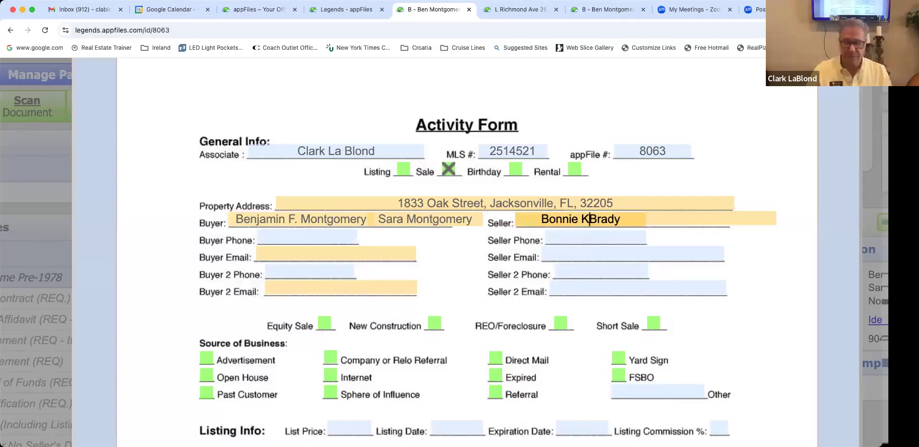
pyautogui.write('.')
pyautogui.click(429, 265)
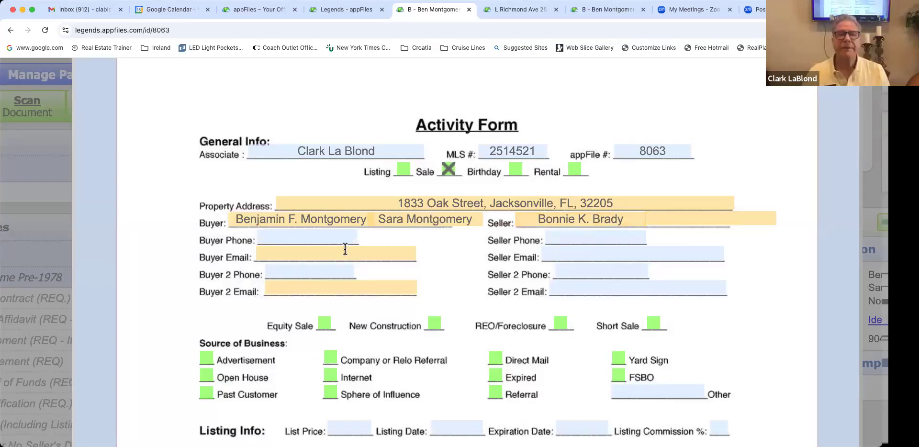
# Step: Fill in the Buyer Email and Buyer 2 Email addresses
pyautogui.click(304, 253)
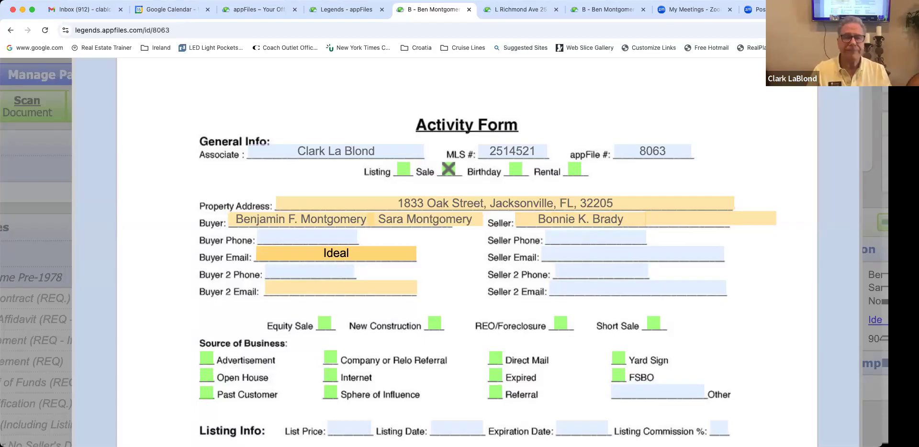
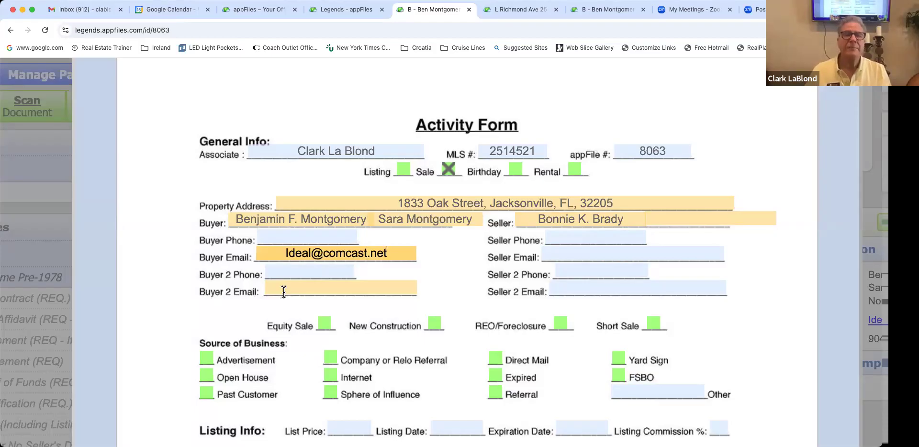
pyautogui.click(284, 292)
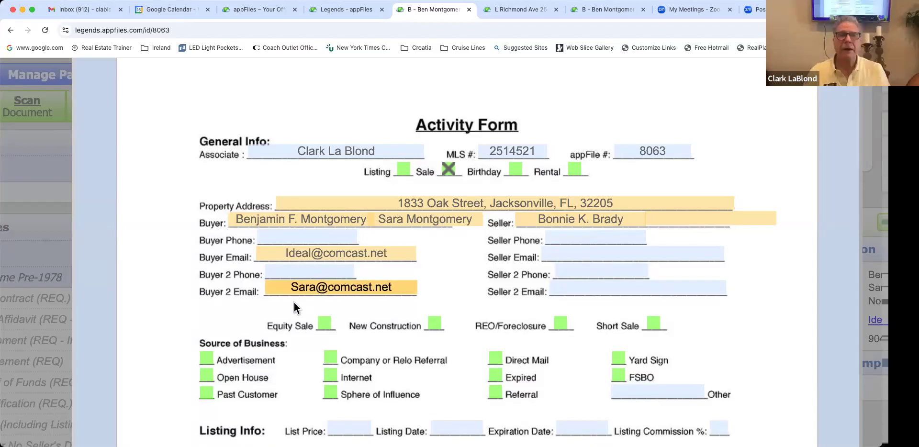
pyautogui.click(294, 303)
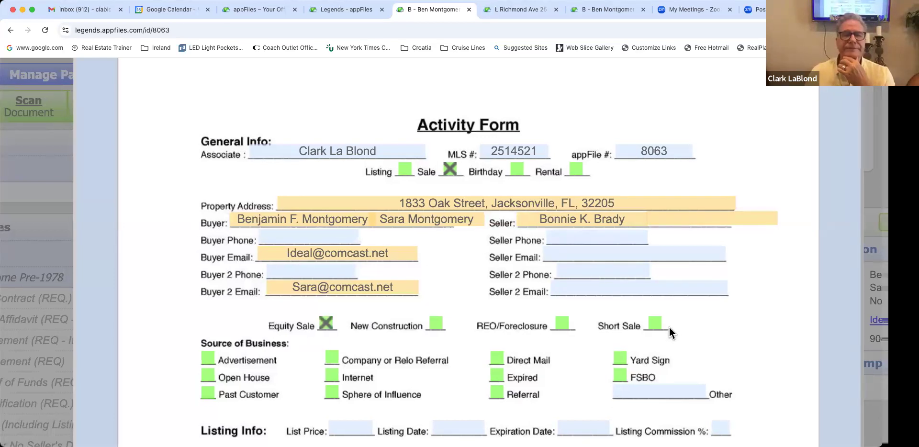
# Step: Set the Listing Info list price to 550, 000 on the Activity Form
pyautogui.scroll(-3, 271, 278)
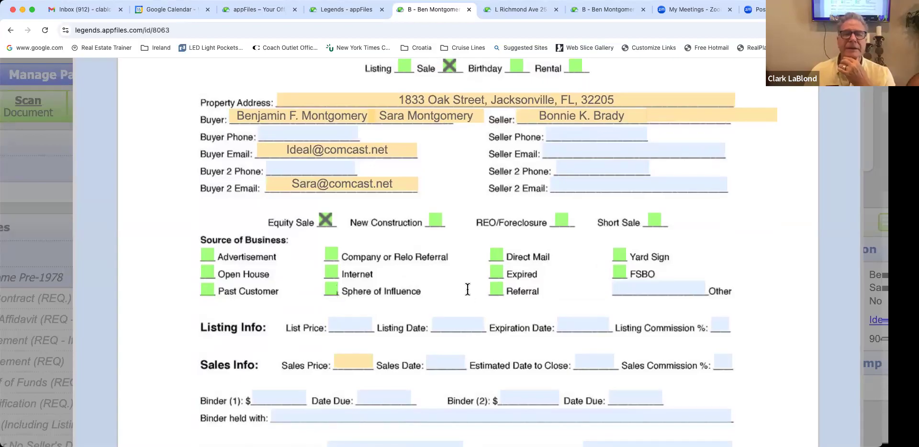
pyautogui.scroll(-1, 467, 289)
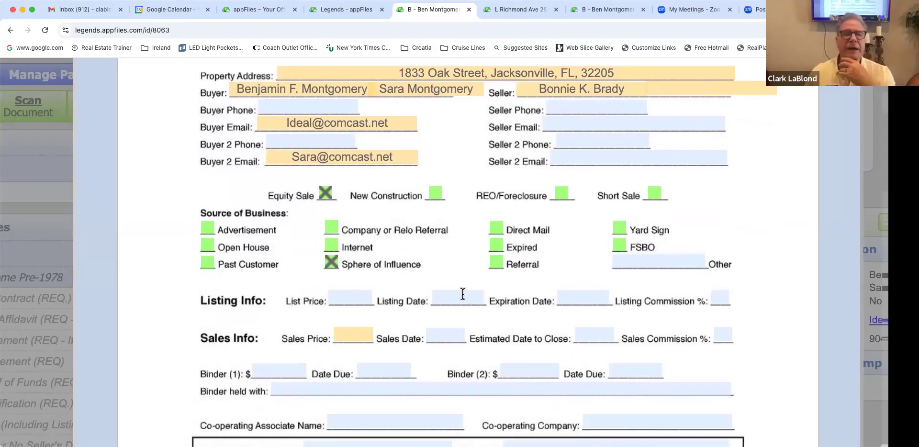
pyautogui.scroll(-1, 462, 296)
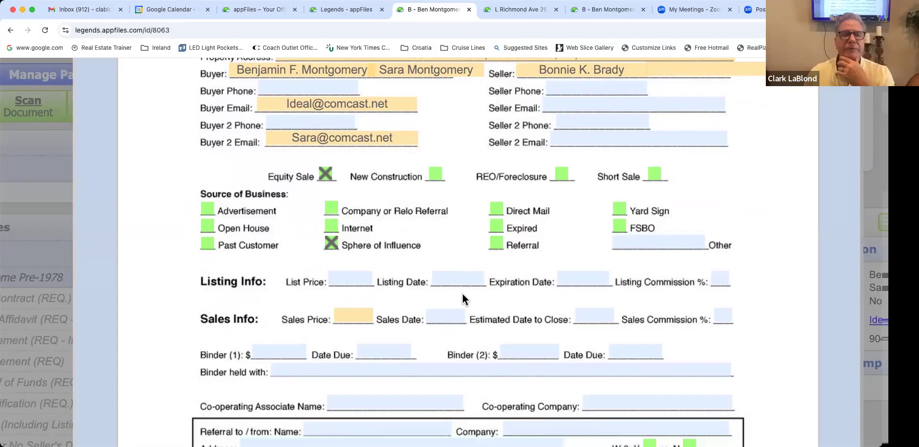
pyautogui.scroll(-1, 460, 289)
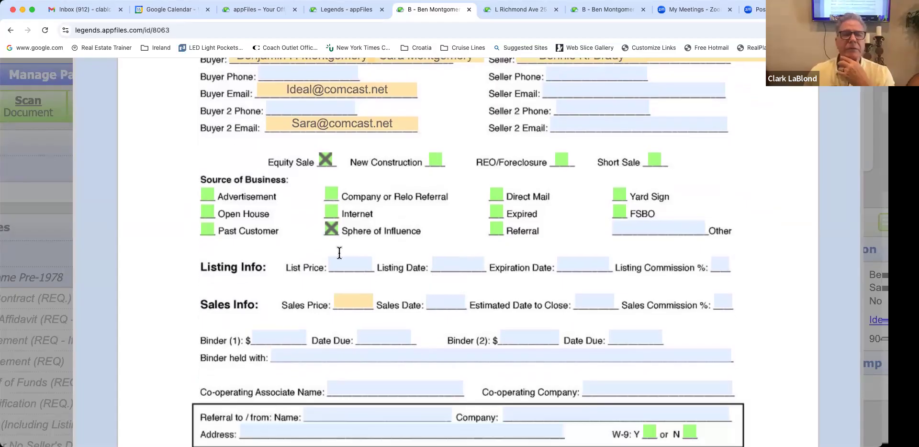
pyautogui.scroll(-1, 337, 254)
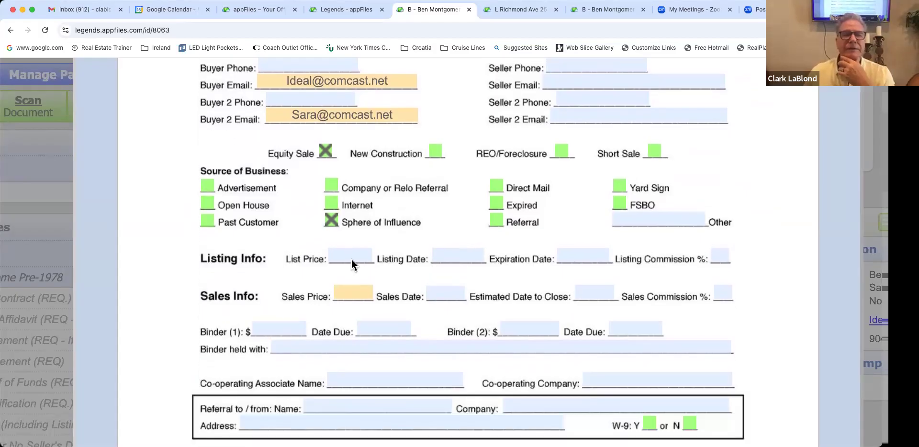
pyautogui.click(352, 259)
pyautogui.write('550, 000')
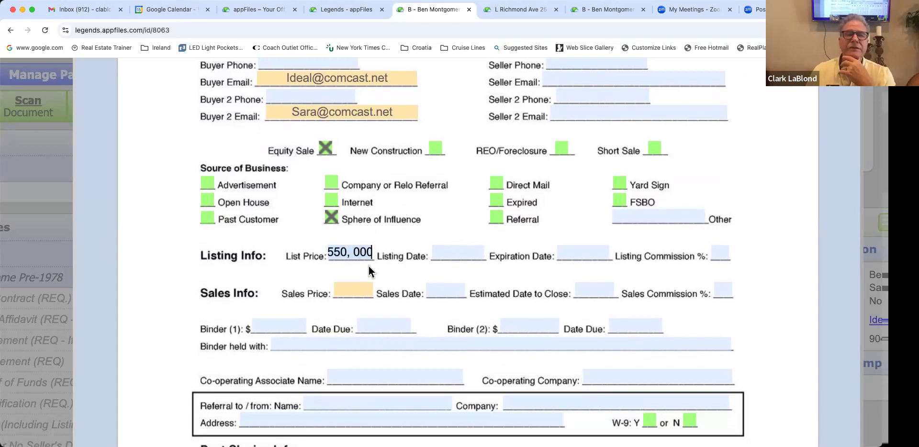
pyautogui.click(343, 289)
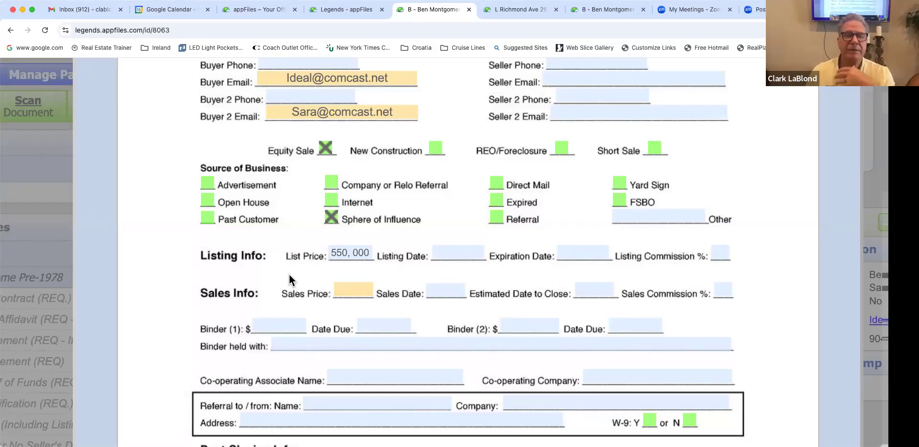
pyautogui.scroll(-2, 289, 275)
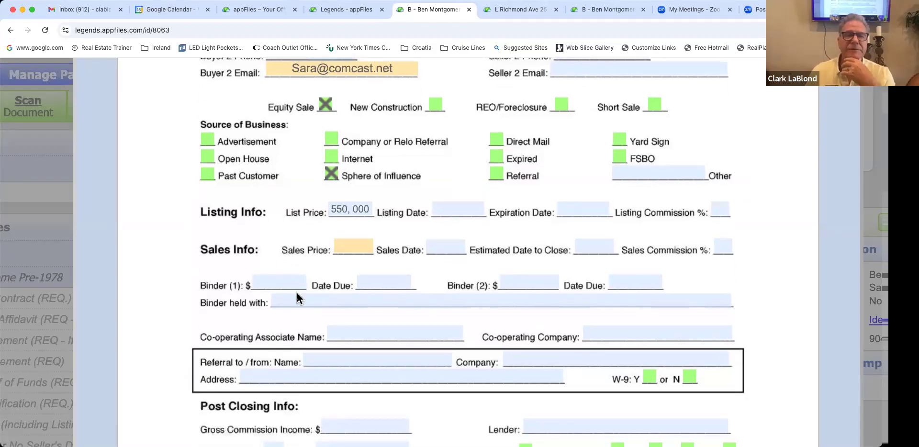
pyautogui.scroll(-2, 296, 295)
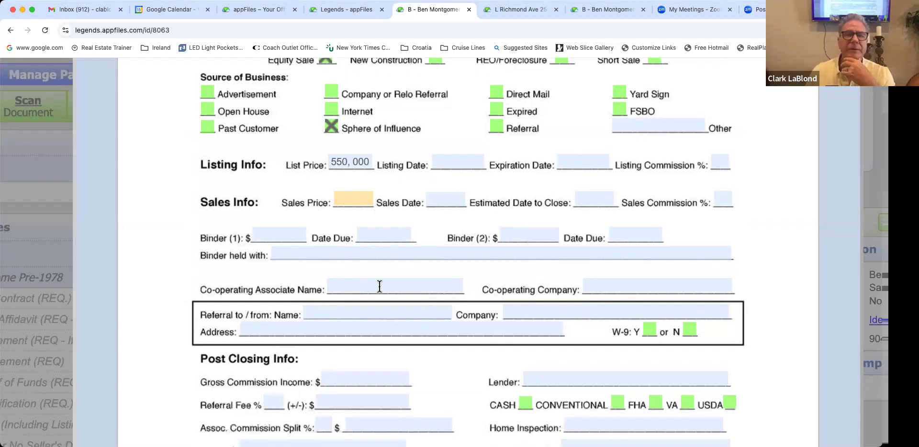
pyautogui.scroll(-1, 544, 283)
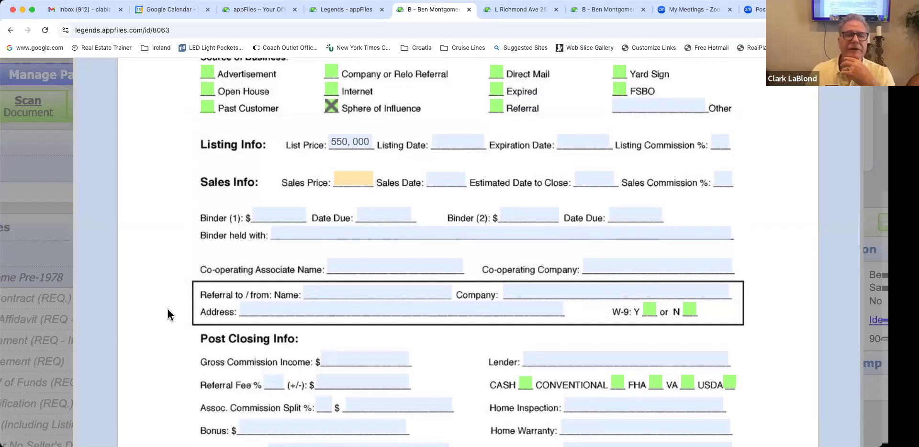
pyautogui.scroll(-7, 167, 292)
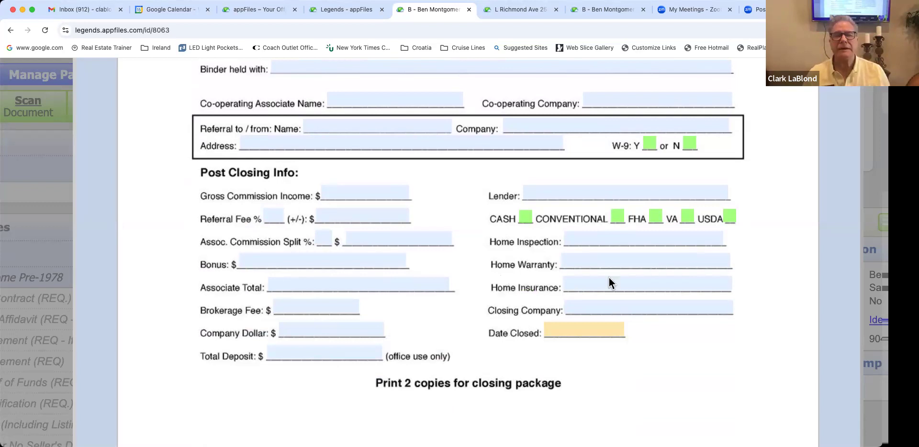
# Step: Check CONVENTIONAL as the loan type in Post Closing Info
pyautogui.click(618, 216)
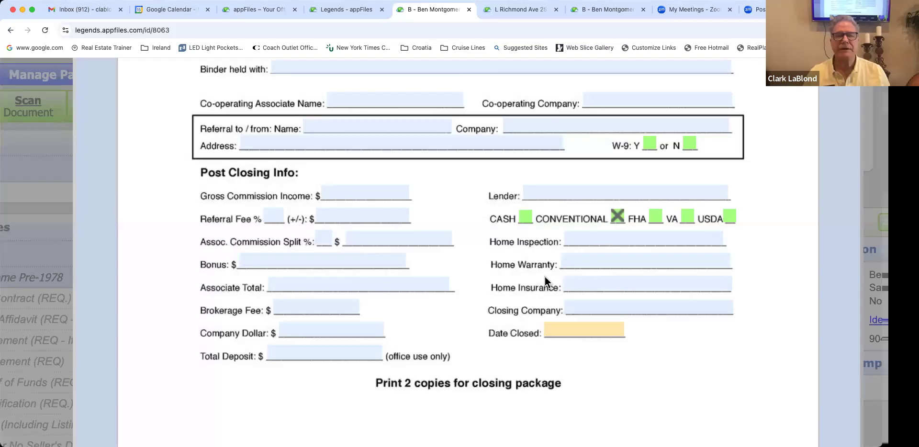
pyautogui.scroll(-3, 546, 282)
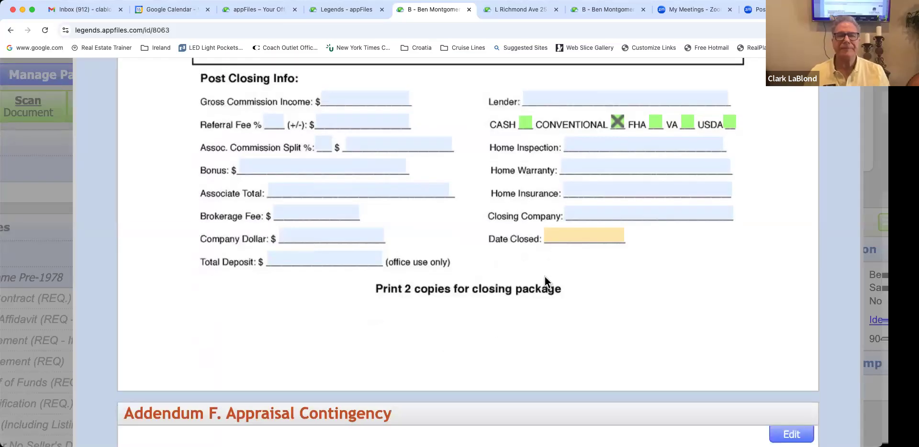
# Step: Scroll through the Appraisal Contingency rider until the Addendum FF header appears
pyautogui.scroll(-4, 545, 278)
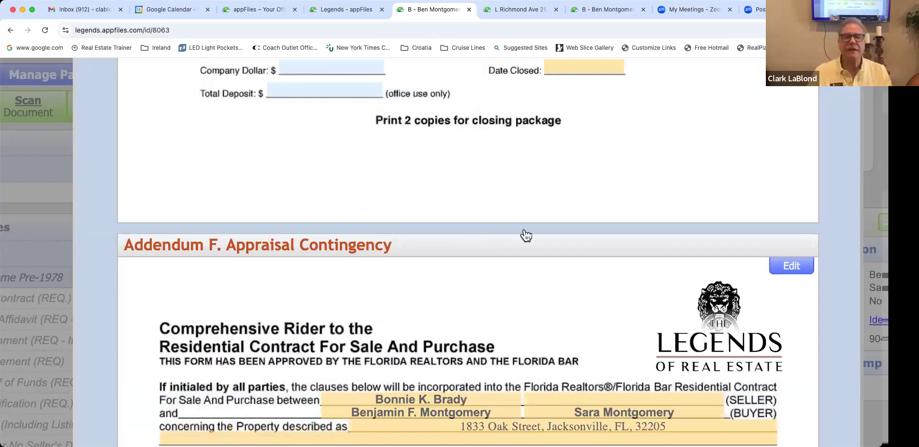
pyautogui.scroll(-4, 526, 236)
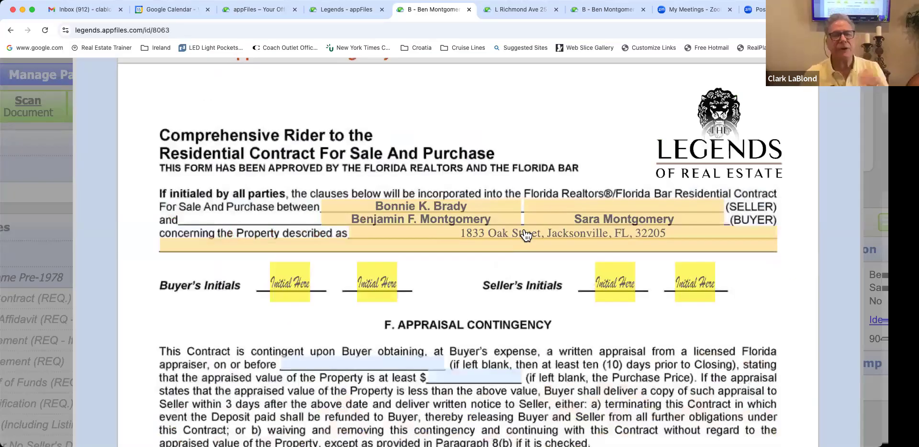
pyautogui.scroll(-1, 526, 236)
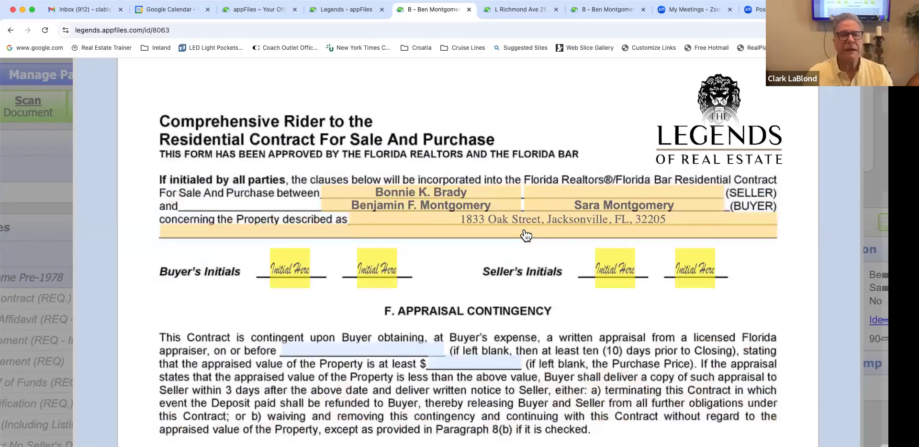
pyautogui.scroll(-1, 524, 229)
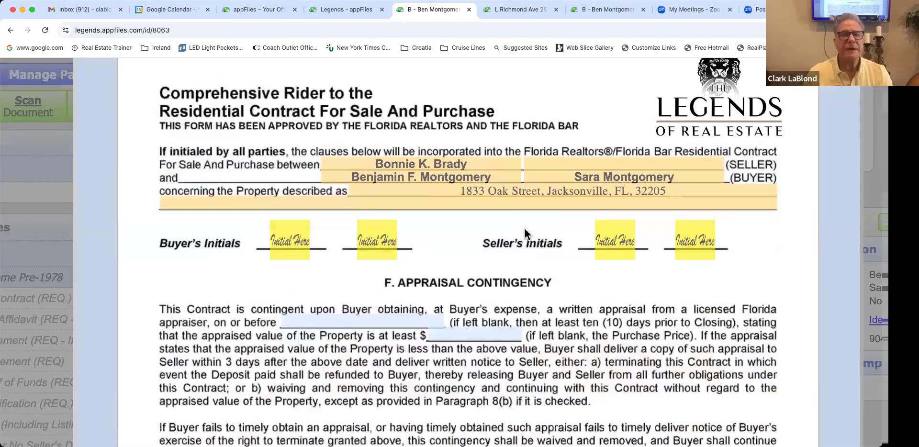
pyautogui.scroll(-1, 524, 228)
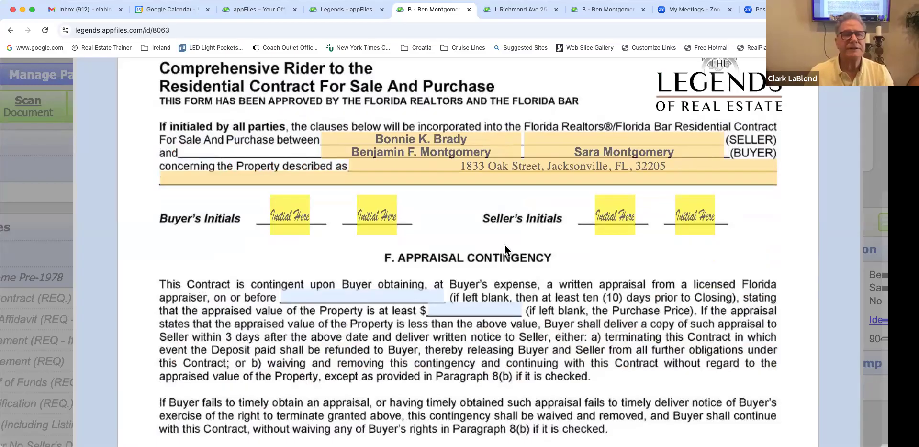
pyautogui.scroll(-1, 505, 245)
pyautogui.scroll(2, 505, 245)
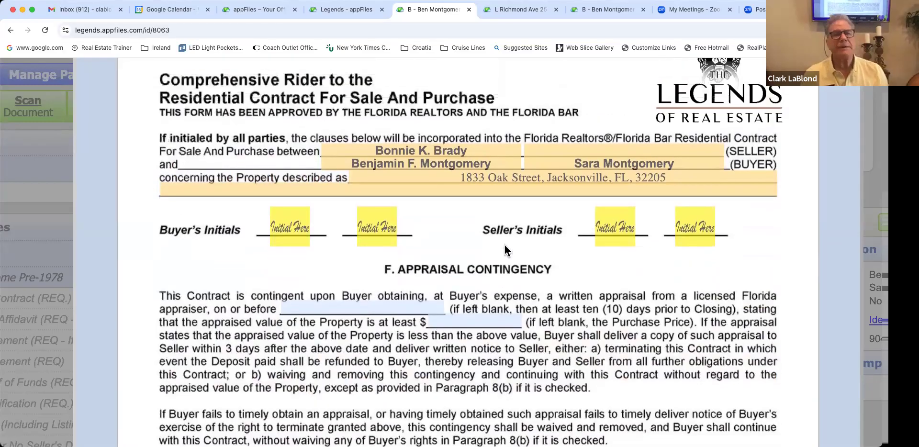
pyautogui.scroll(1, 504, 245)
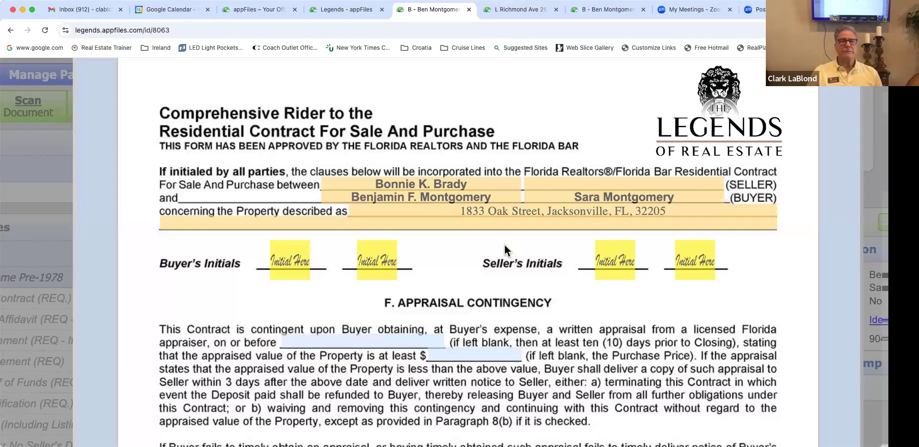
pyautogui.scroll(-2, 504, 245)
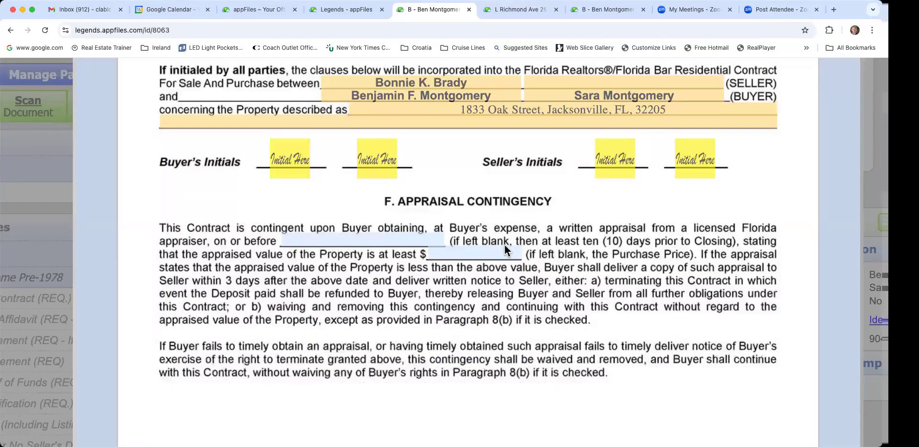
pyautogui.scroll(-5, 506, 251)
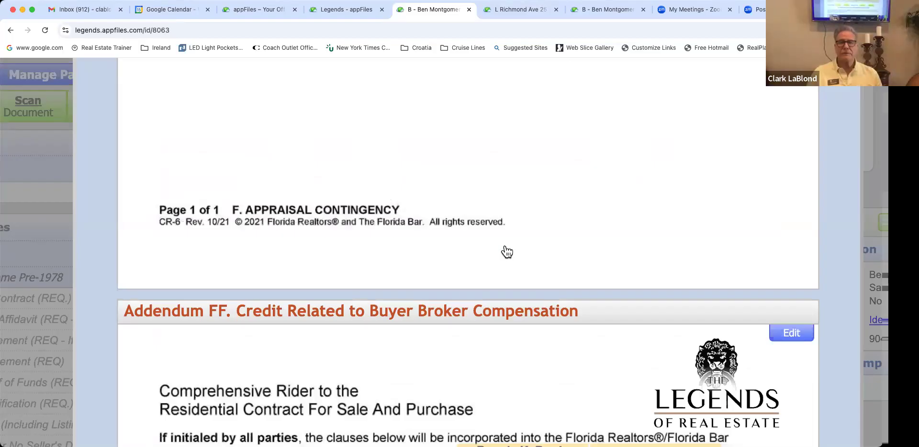
# Step: Scroll through Addendum FF's compensation options to the Addendum GG header
pyautogui.scroll(-5, 507, 251)
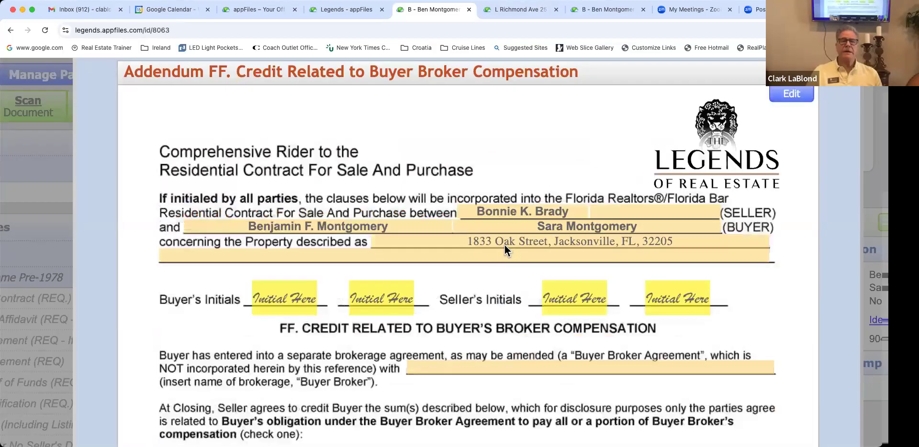
pyautogui.scroll(-2, 504, 245)
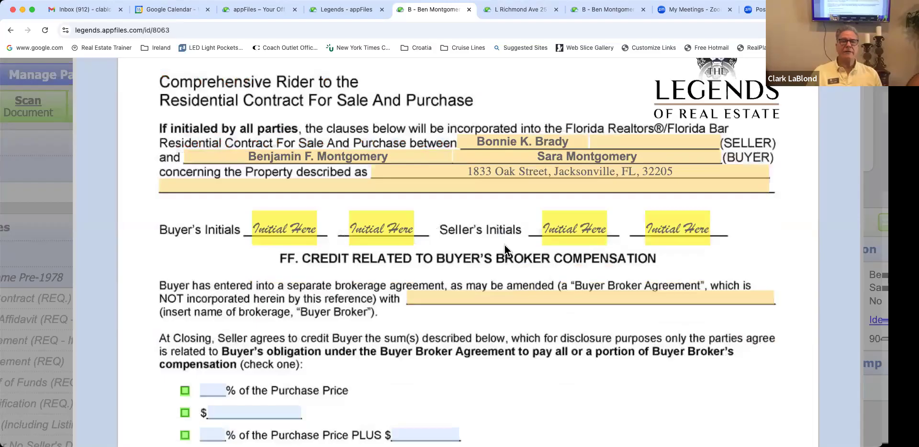
pyautogui.scroll(-1, 504, 245)
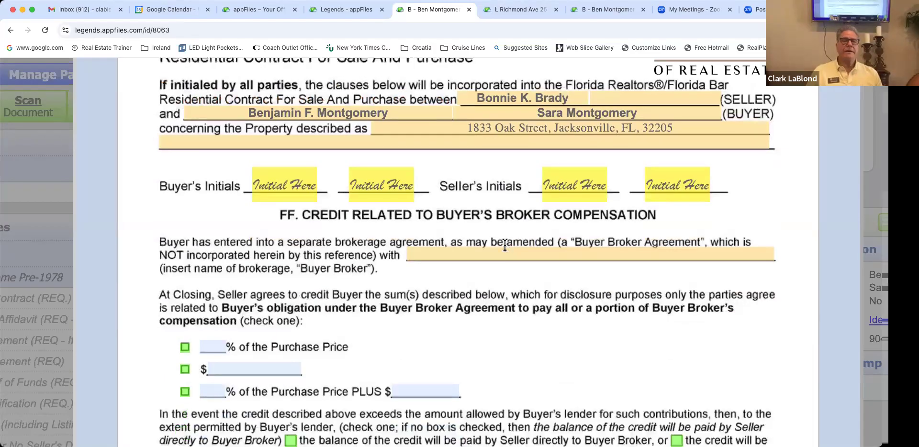
pyautogui.scroll(-1, 504, 245)
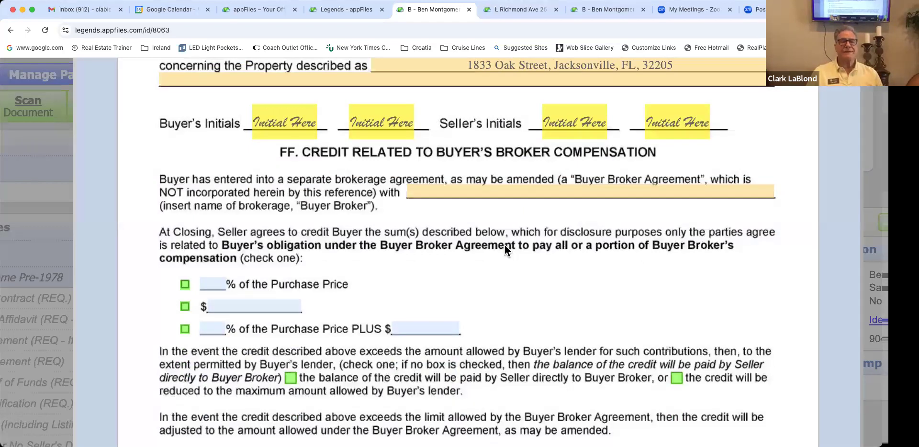
pyautogui.scroll(-2, 504, 245)
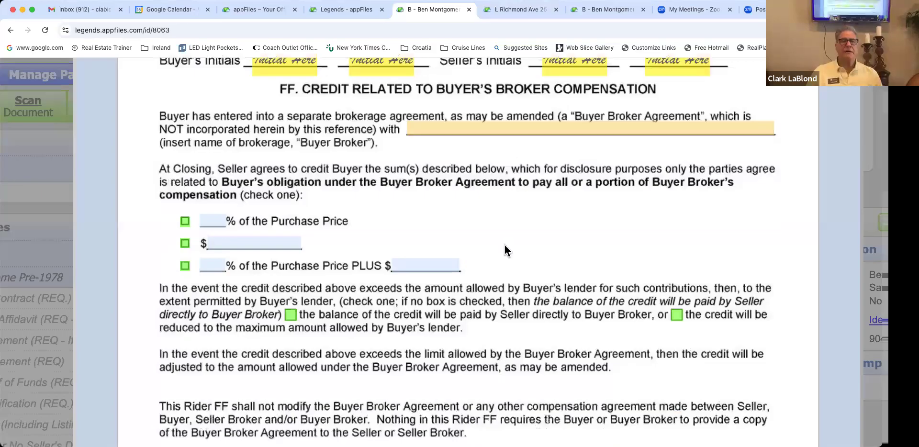
pyautogui.scroll(-10, 505, 245)
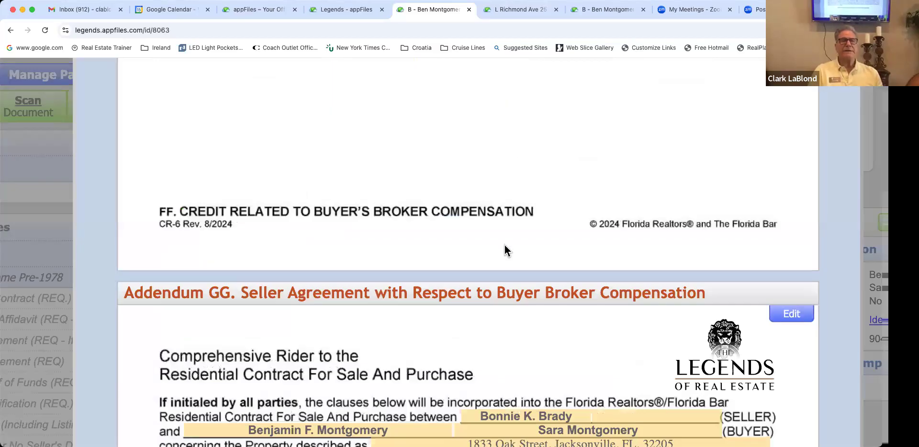
# Step: Scroll through the remaining contract and rider pages to pages 6–10, starting at Addendum to Contract
pyautogui.scroll(-7, 504, 247)
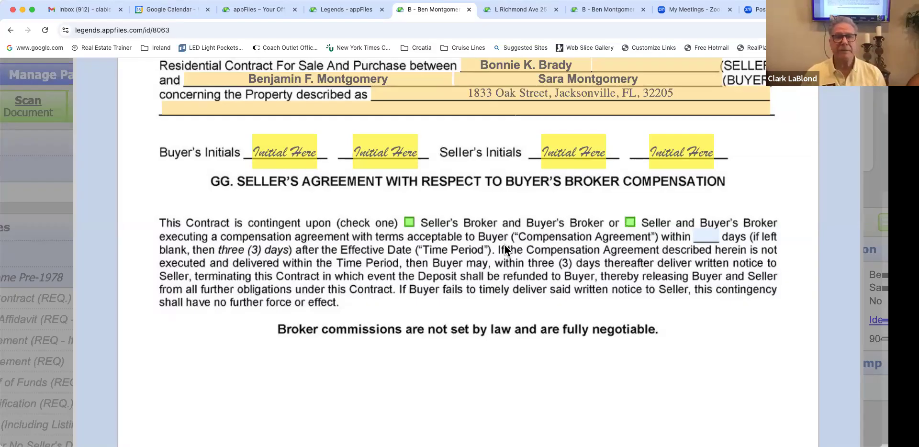
pyautogui.scroll(-1, 504, 249)
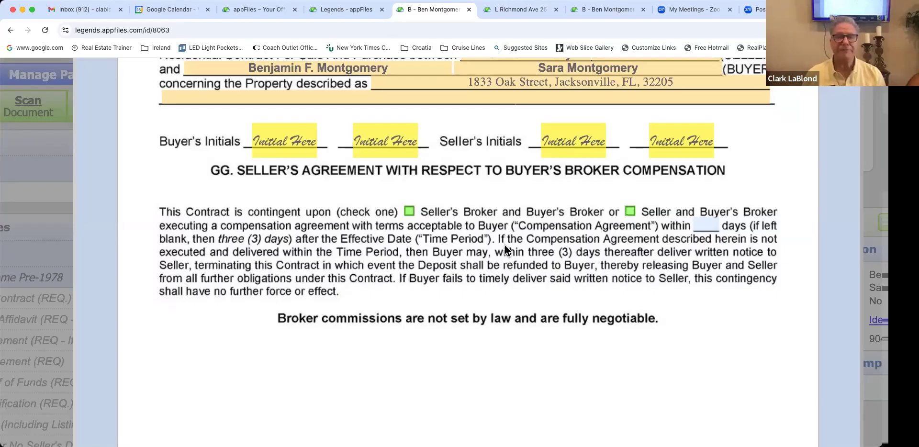
pyautogui.scroll(-1, 505, 249)
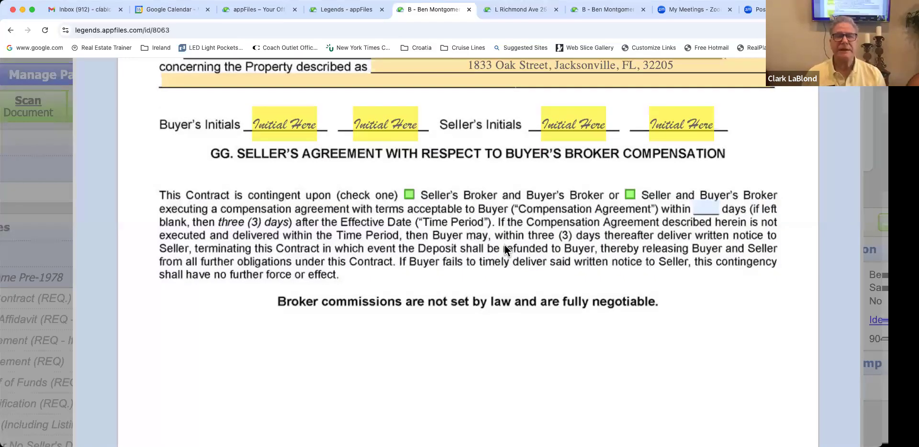
pyautogui.scroll(-5, 505, 249)
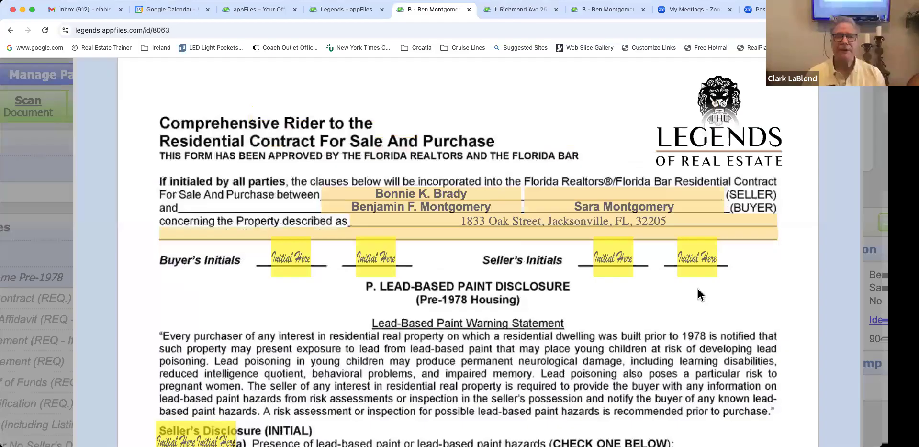
pyautogui.scroll(-10, 654, 274)
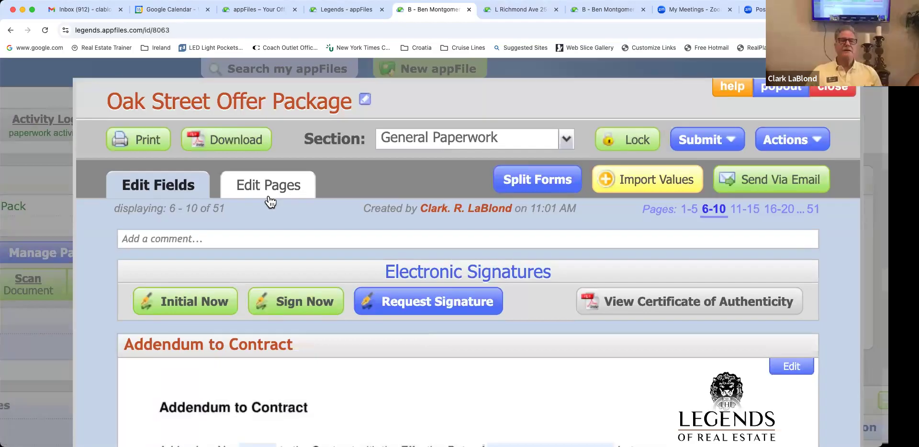
# Step: Switch to Edit Pages and bring up the Organize Forms list with each form's page count
pyautogui.click(269, 197)
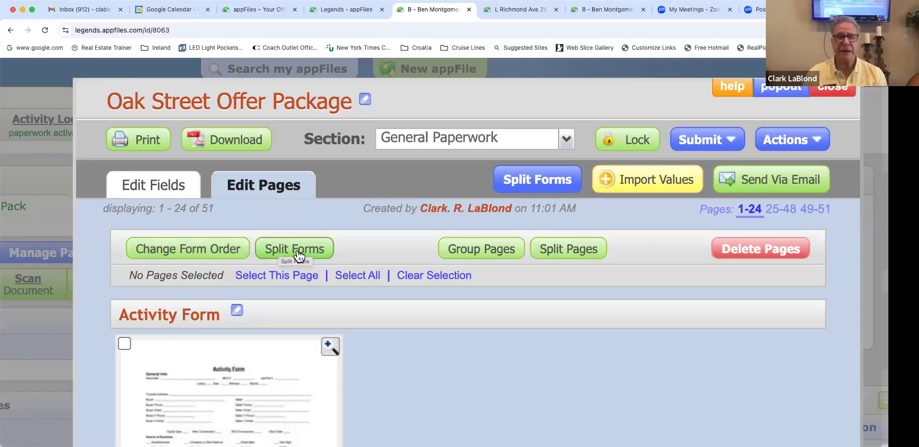
pyautogui.scroll(-3, 298, 254)
pyautogui.scroll(-3, 298, 254)
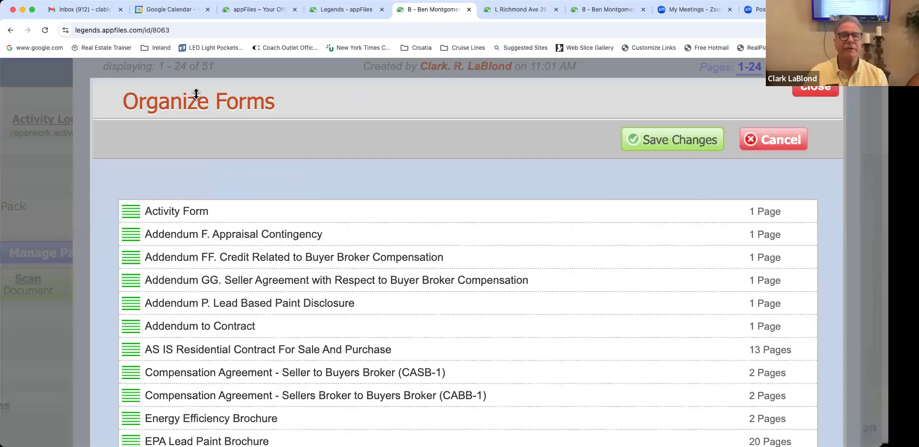
# Step: Move AS IS Residential Contract to the top; Activity Form, Addendum to Contract and CABB-1 to the end
pyautogui.scroll(-3, 161, 314)
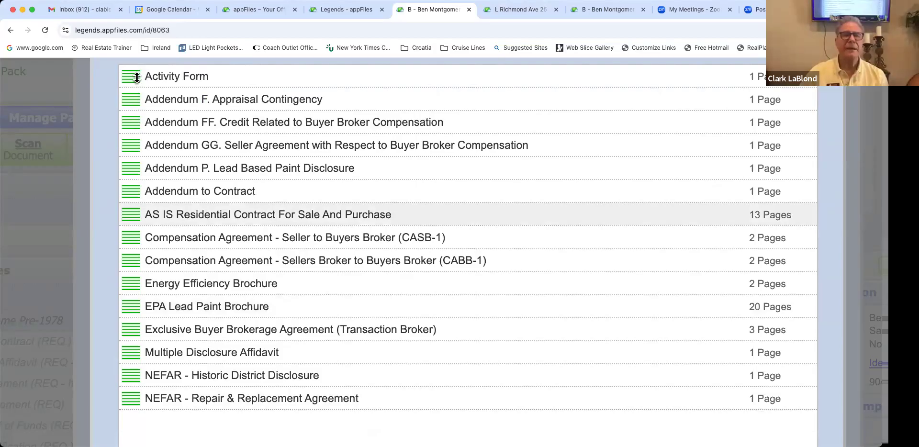
pyautogui.moveTo(136, 216); pyautogui.dragTo(137, 78)
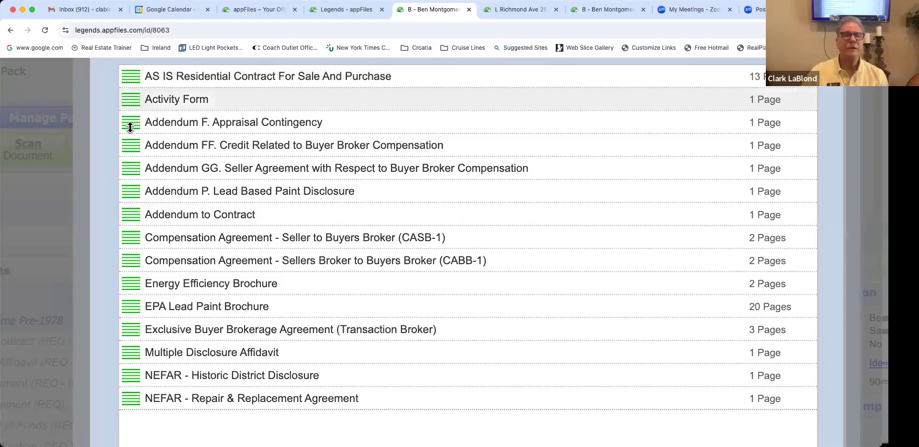
pyautogui.moveTo(131, 171); pyautogui.dragTo(133, 427)
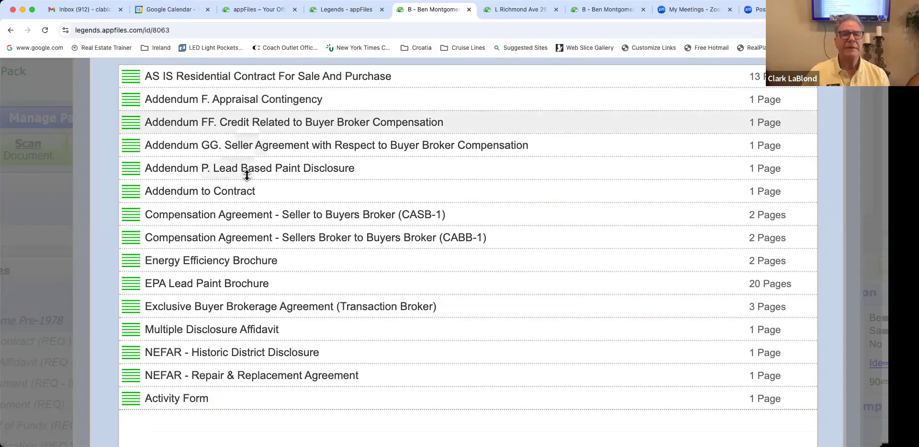
pyautogui.moveTo(127, 192); pyautogui.dragTo(130, 398)
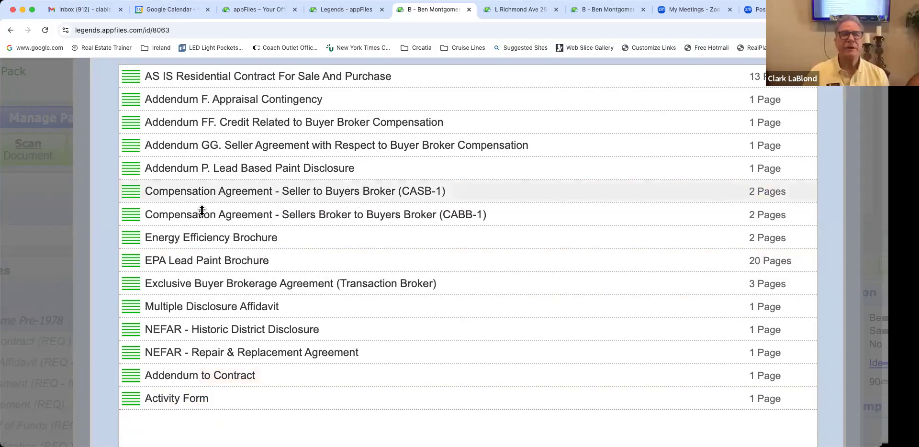
pyautogui.moveTo(125, 213); pyautogui.dragTo(174, 215)
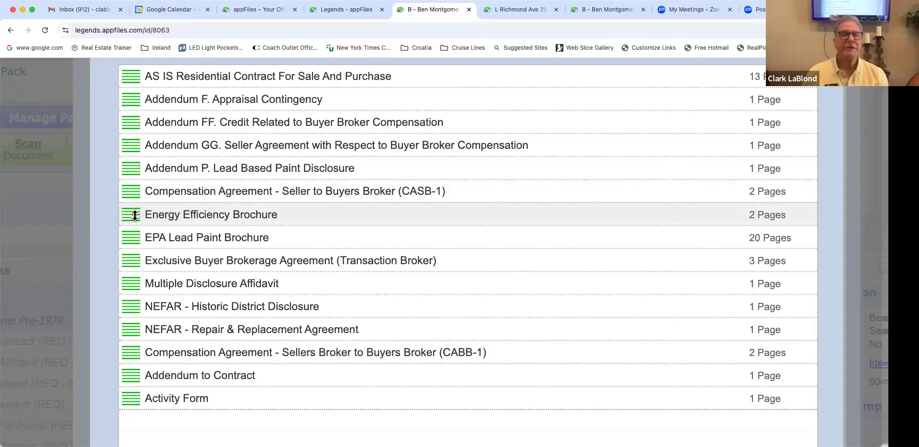
# Step: Move the Exclusive Buyer Brokerage Agreement below the NEFAR forms
pyautogui.hscroll(-1, 144, 215)
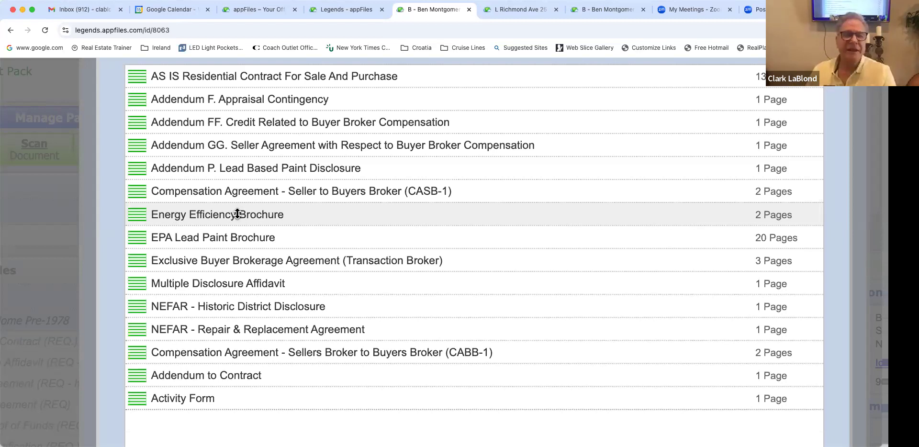
pyautogui.moveTo(244, 216); pyautogui.dragTo(137, 260)
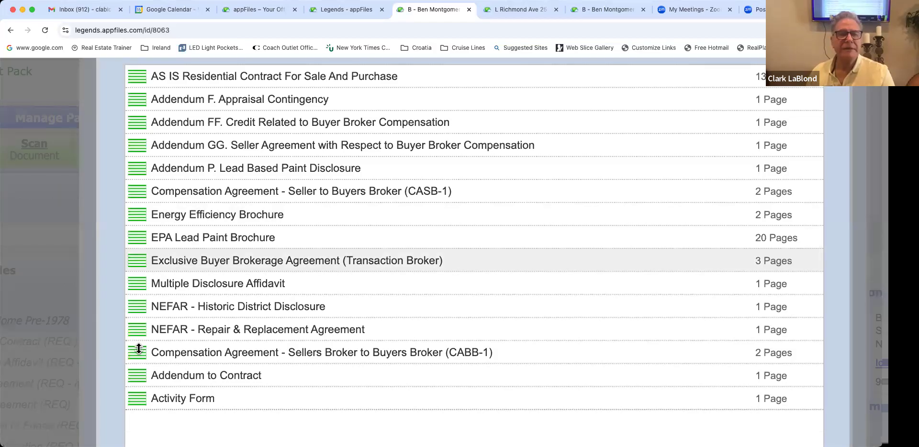
pyautogui.moveTo(143, 263); pyautogui.dragTo(146, 343)
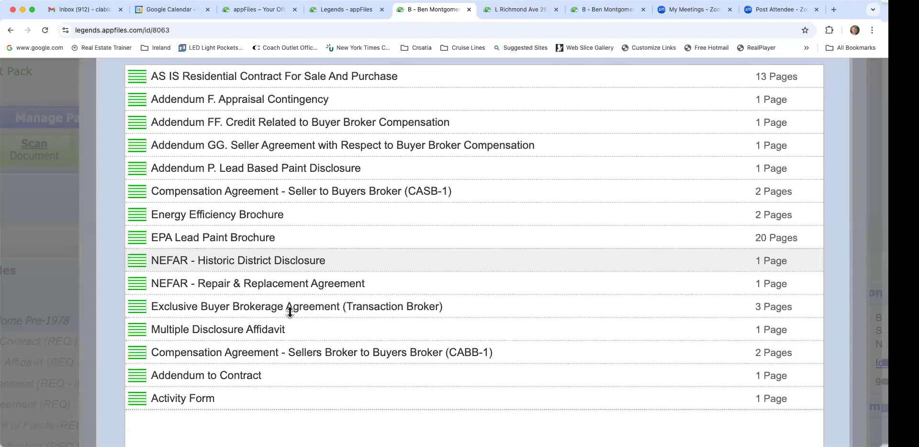
# Step: Save the new form order in Organize Forms
pyautogui.scroll(1, 298, 331)
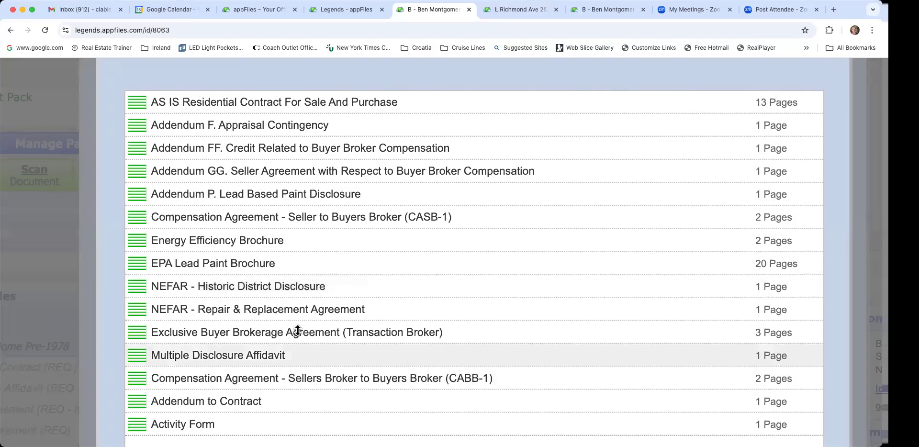
pyautogui.scroll(-1, 298, 331)
pyautogui.scroll(-1, 298, 331)
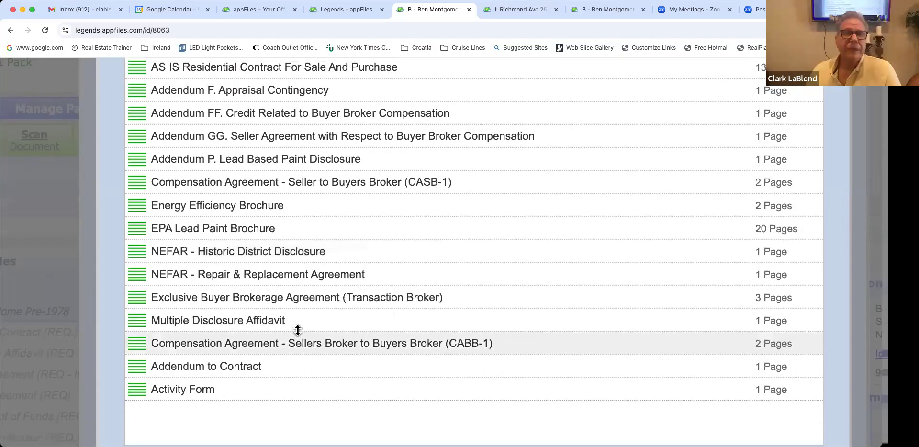
pyautogui.scroll(1, 298, 331)
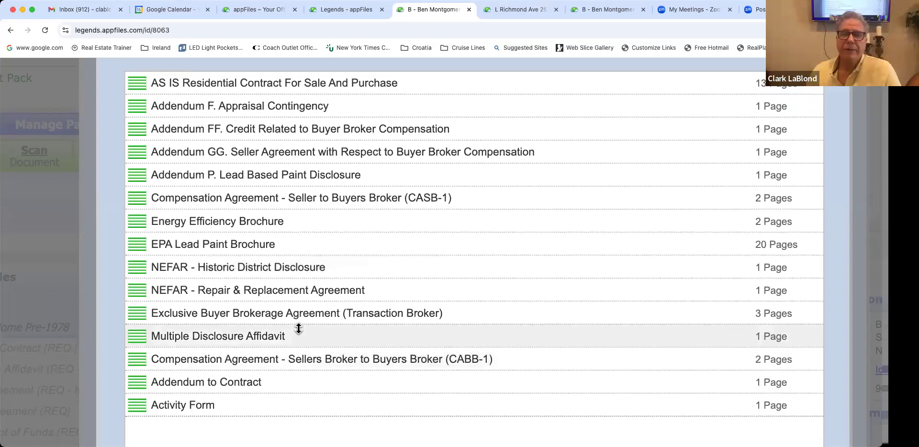
pyautogui.scroll(1, 298, 329)
pyautogui.scroll(-2, 298, 328)
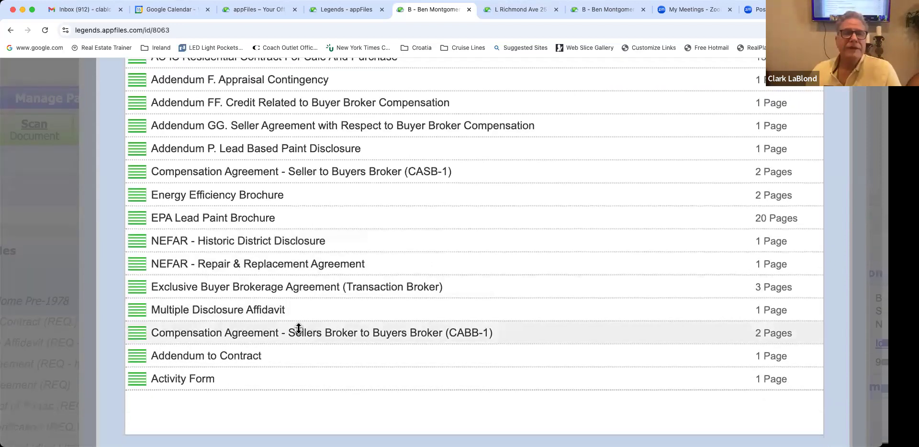
pyautogui.scroll(3, 299, 328)
pyautogui.scroll(2, 601, 185)
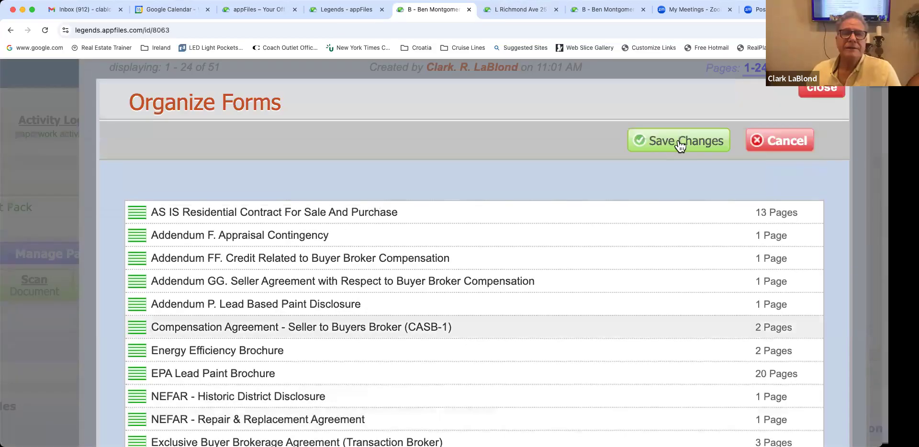
pyautogui.click(680, 143)
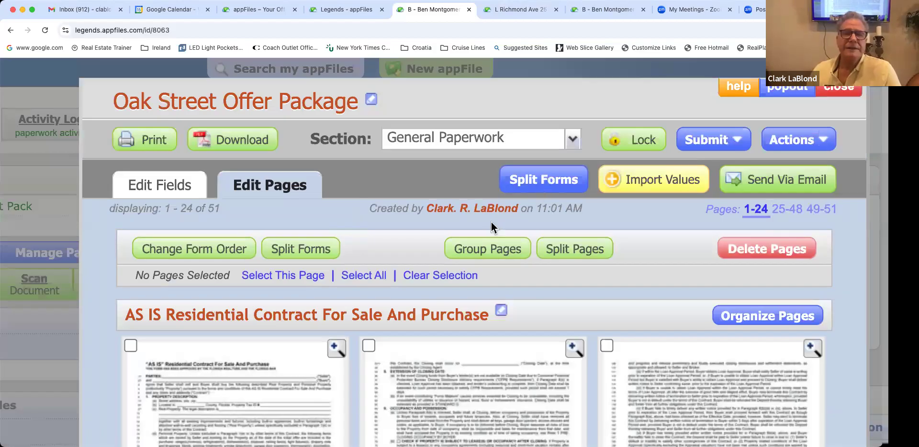
# Step: Commit the AS IS contract's 550,000.00 purchase price so it is saved
pyautogui.scroll(-4, 491, 222)
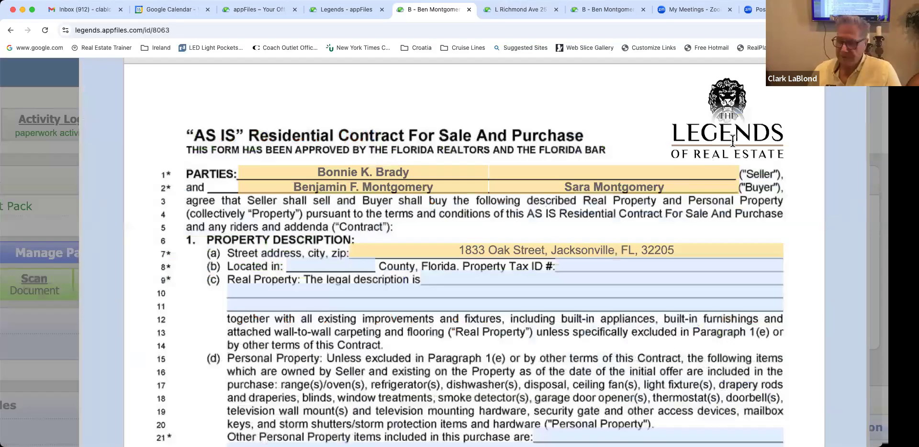
pyautogui.scroll(-10, 706, 157)
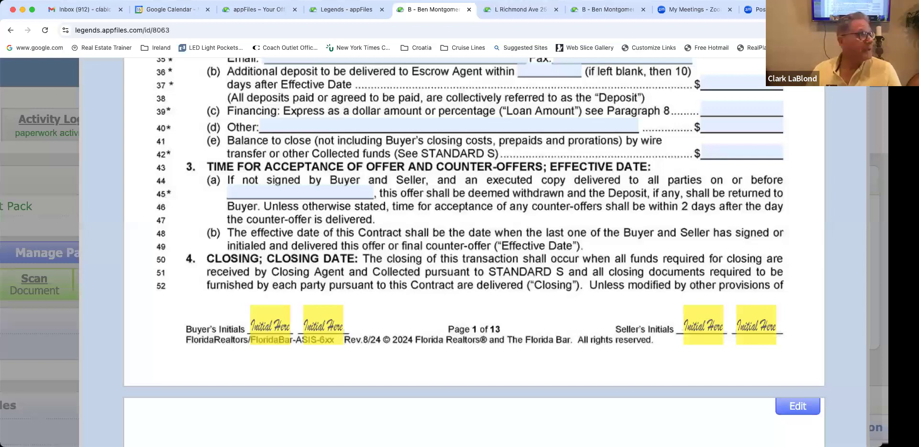
pyautogui.scroll(5, 483, 215)
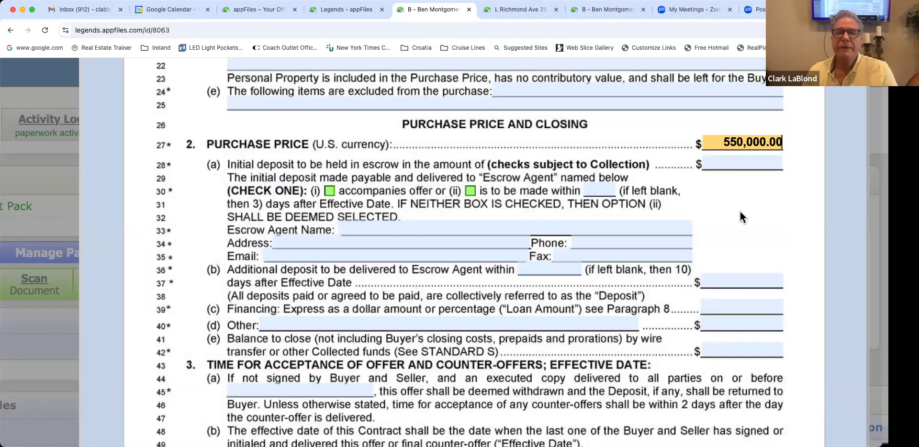
pyautogui.click(680, 220)
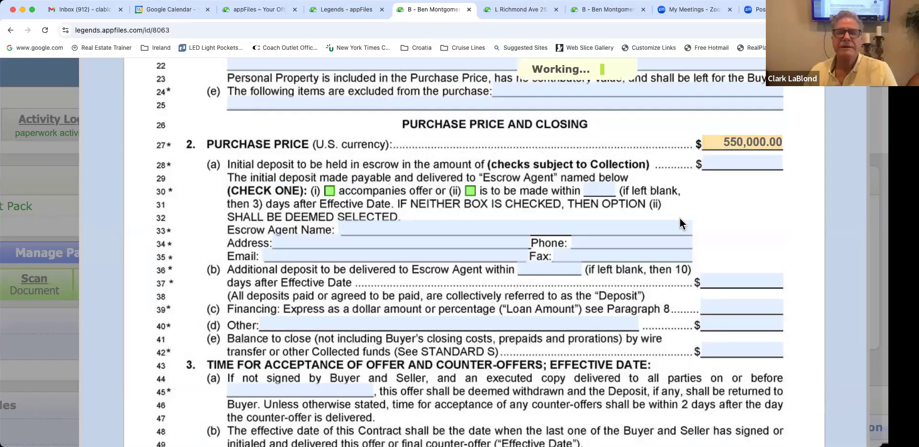
pyautogui.scroll(-5, 682, 223)
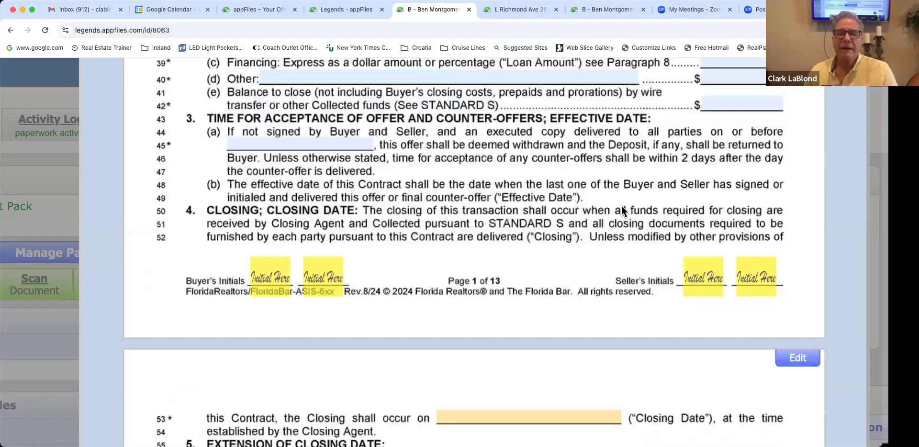
pyautogui.scroll(15, 621, 206)
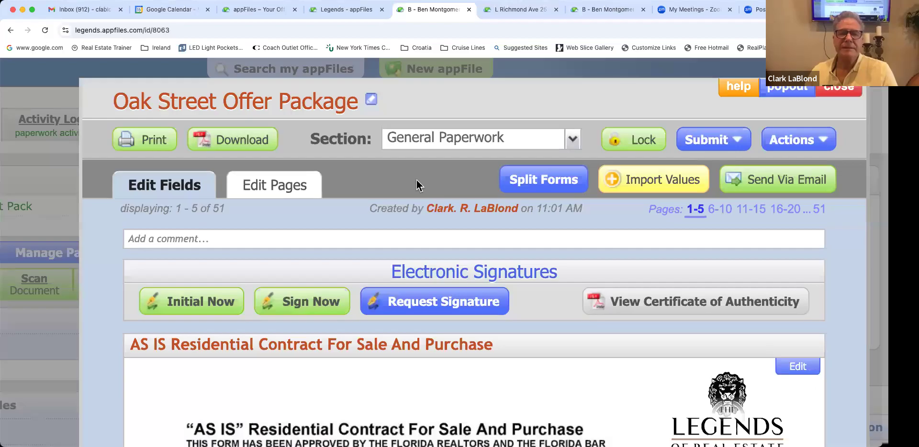
pyautogui.scroll(-2, 416, 179)
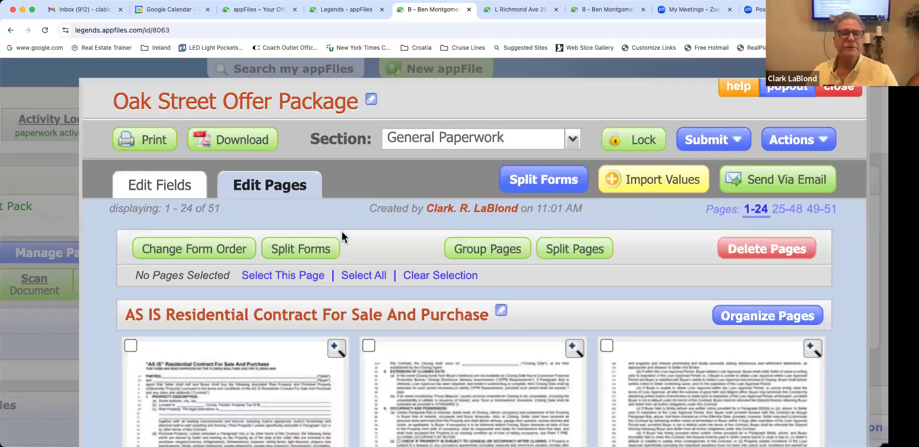
# Step: Open Split Forms and tick the Multiple Disclosure Affidavit for splitting
pyautogui.scroll(-3, 342, 231)
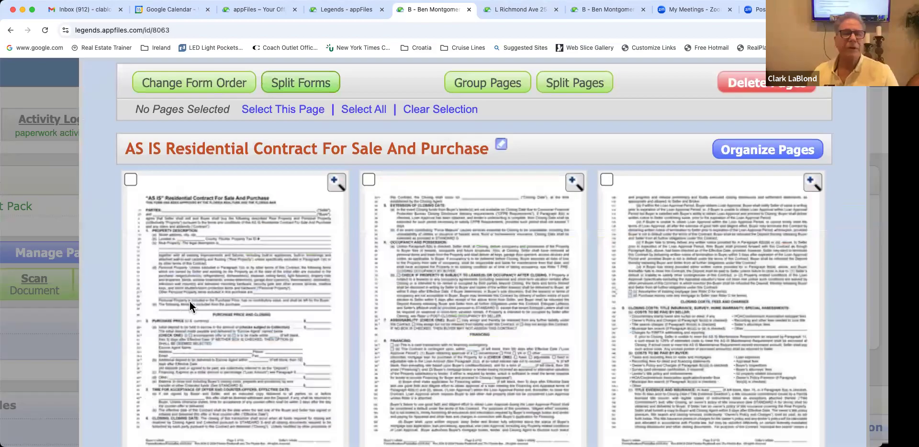
pyautogui.click(44, 286)
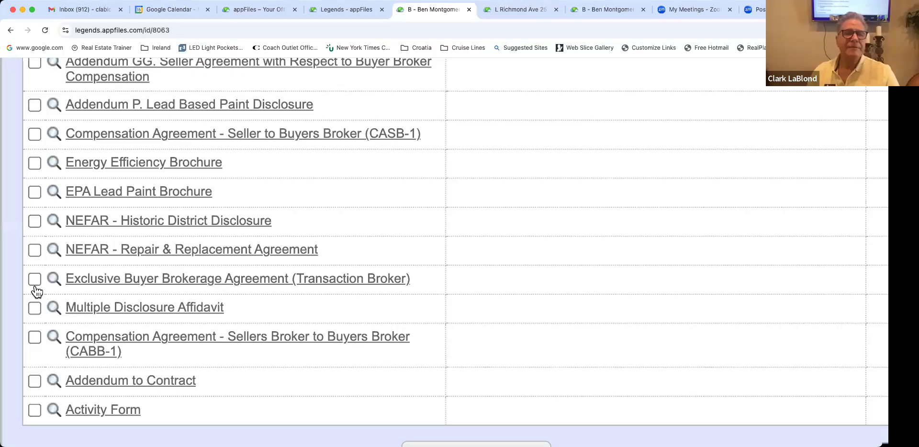
pyautogui.scroll(-1, 35, 286)
pyautogui.click(35, 288)
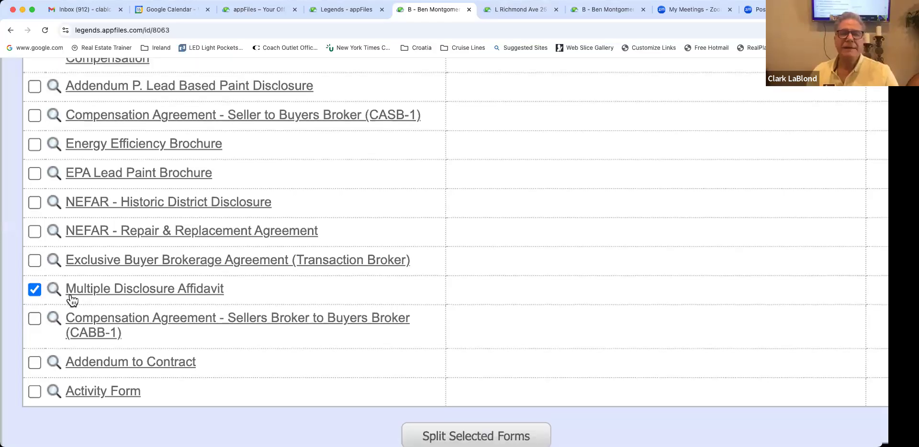
# Step: Browse the affidavit's section dropdown through Residential Sales checklist items and document sections
pyautogui.scroll(5, 71, 297)
pyautogui.scroll(-4, 72, 299)
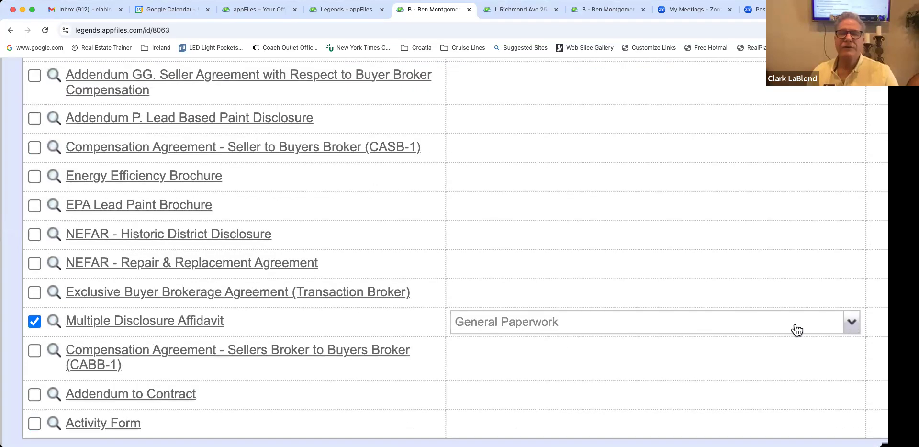
pyautogui.click(709, 330)
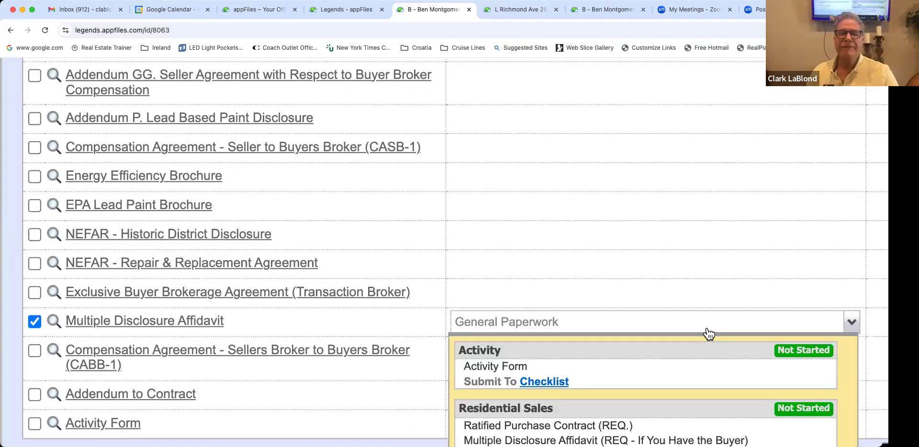
pyautogui.scroll(-2, 708, 328)
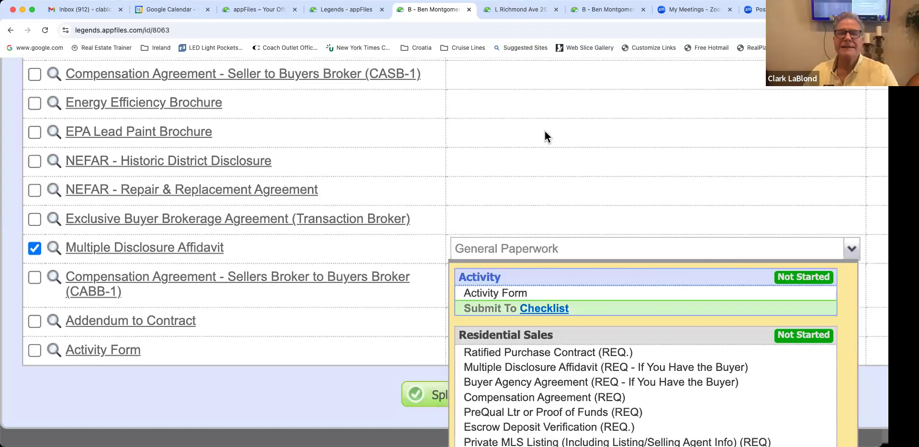
pyautogui.scroll(-6, 507, 106)
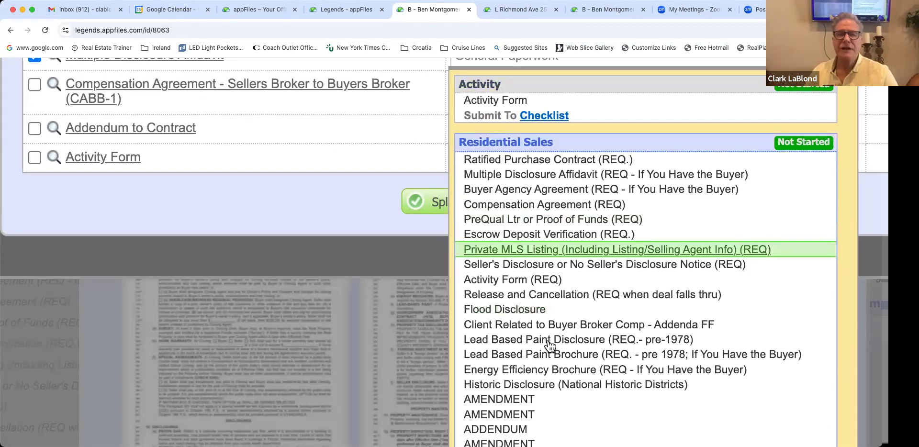
pyautogui.scroll(-3, 549, 345)
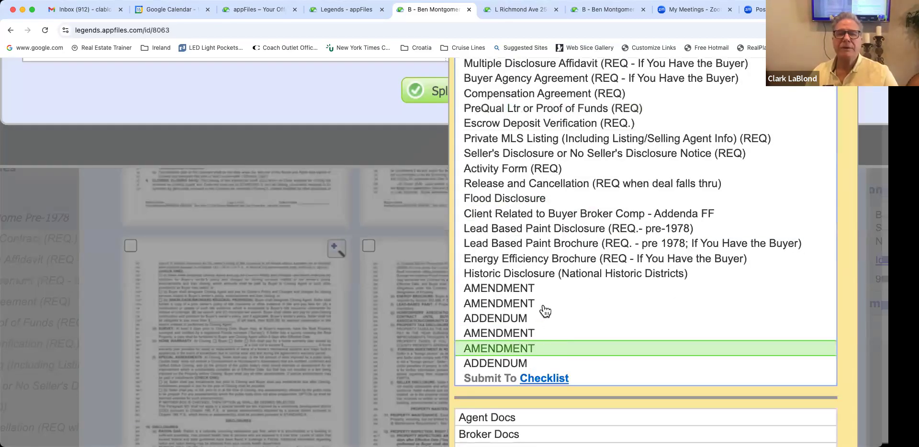
pyautogui.scroll(-5, 544, 307)
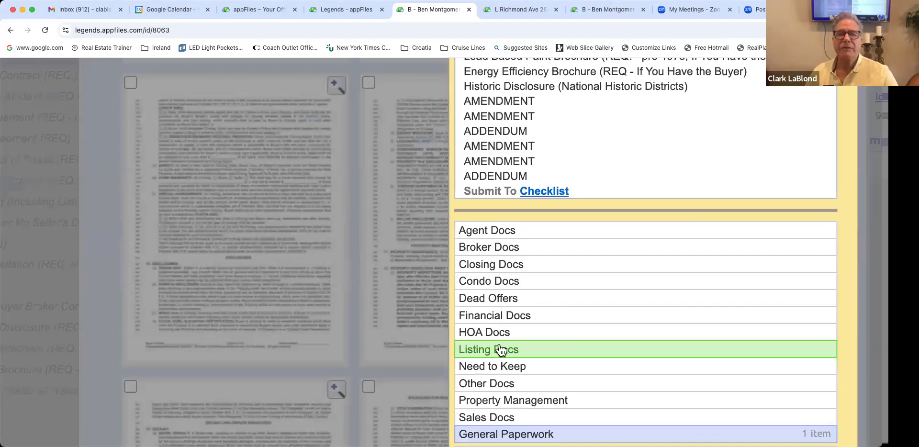
pyautogui.scroll(-1, 519, 400)
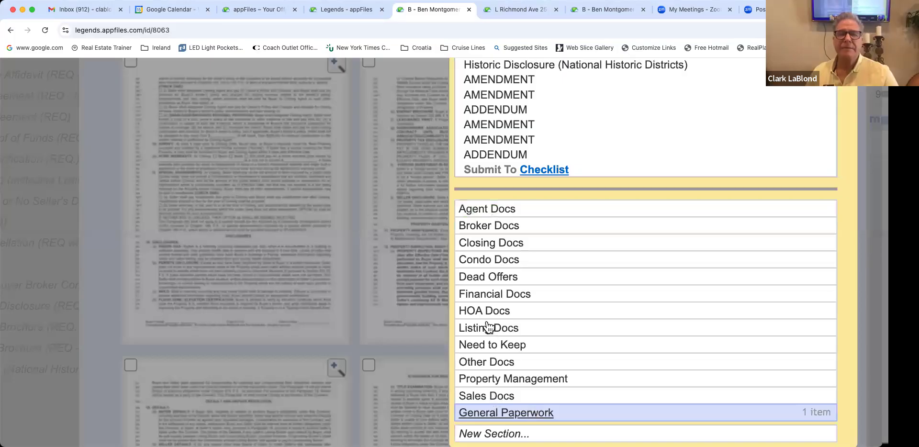
# Step: Try Dead Offers and Condo Docs, then keep General Paperwork as the affidavit's section
pyautogui.click(484, 277)
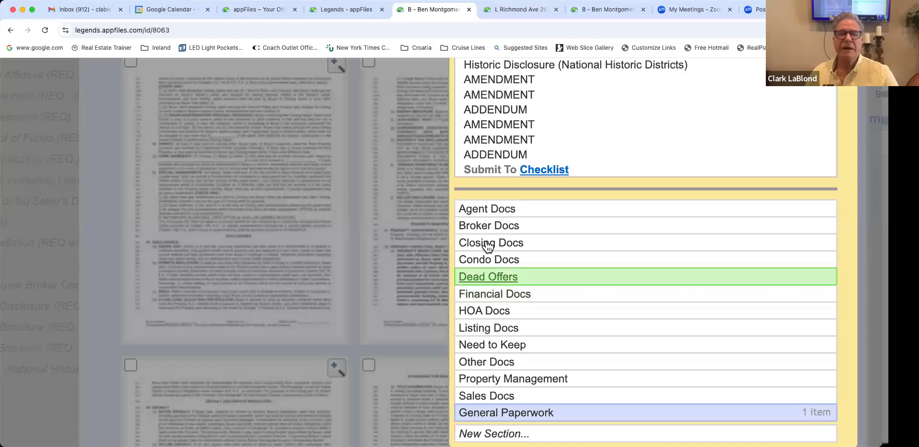
pyautogui.click(487, 254)
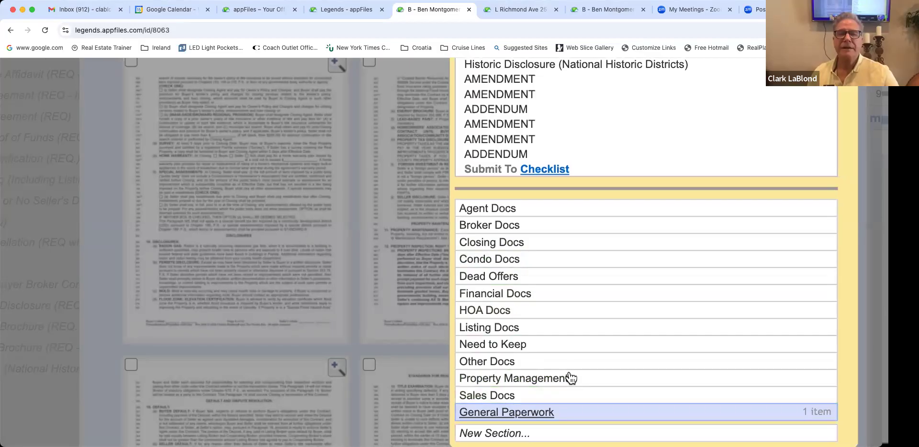
pyautogui.scroll(1, 645, 303)
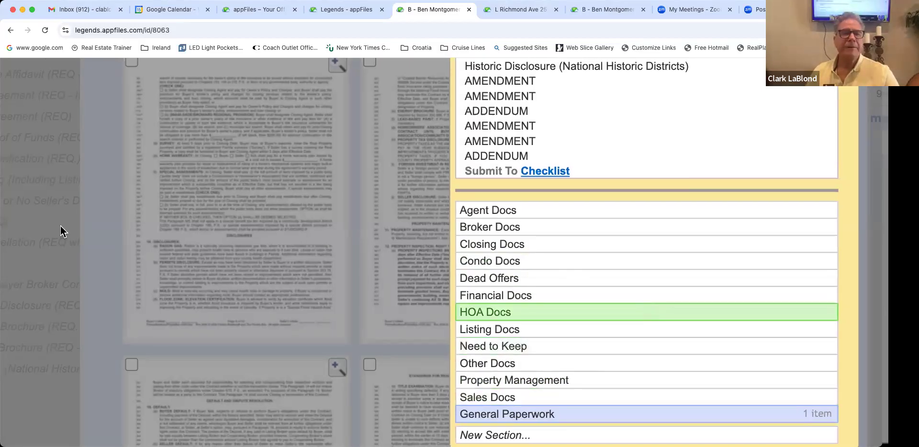
pyautogui.click(119, 257)
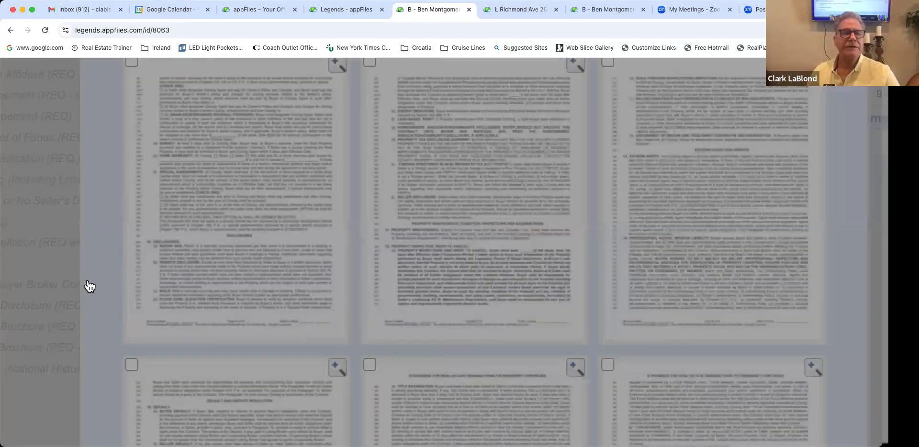
# Step: Tick the CABB-1 compensation agreement and split the checked forms into General Paperwork
pyautogui.click(36, 290)
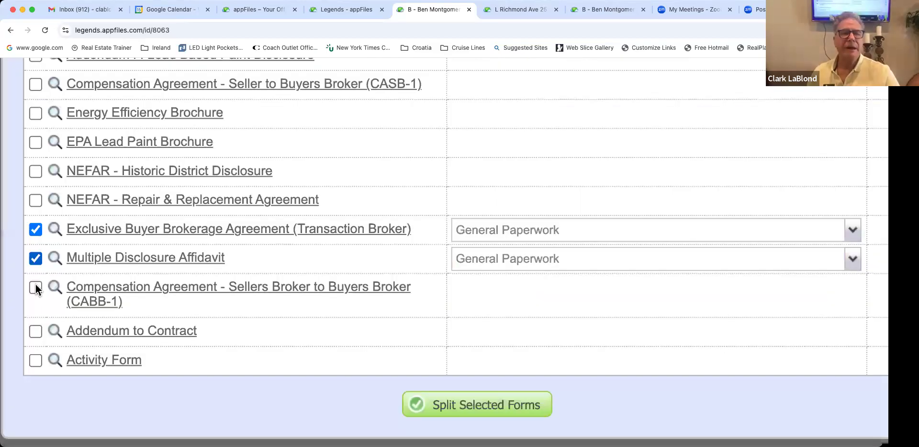
pyautogui.click(36, 290)
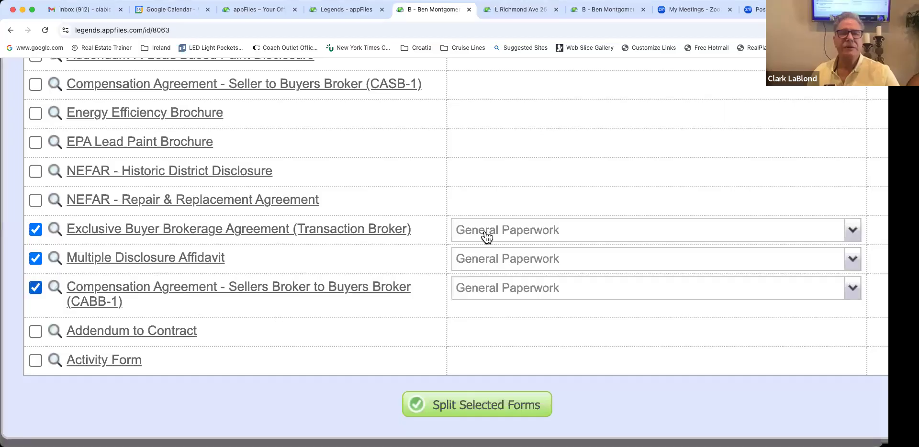
pyautogui.click(482, 403)
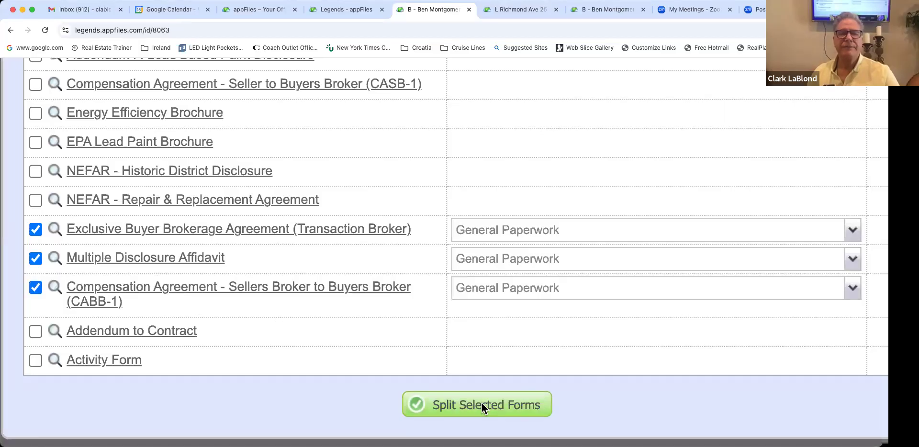
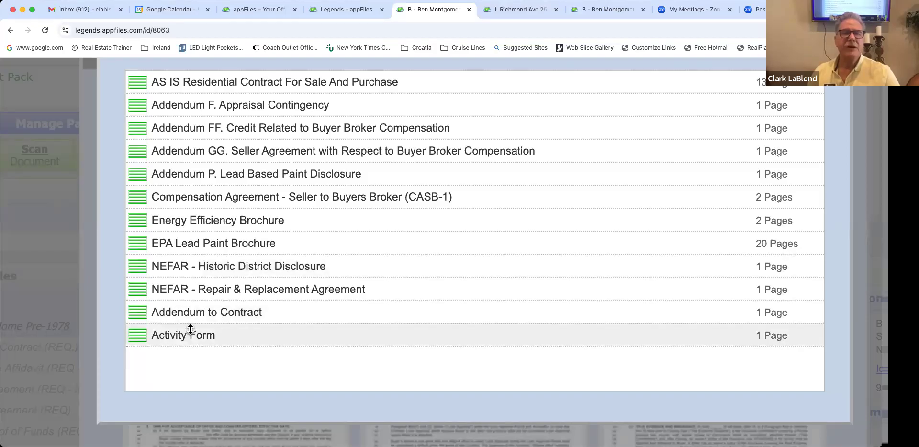
# Step: Close the Organize Forms window to return to the Single Family Home Pre-1978 checklist
pyautogui.scroll(3, 616, 157)
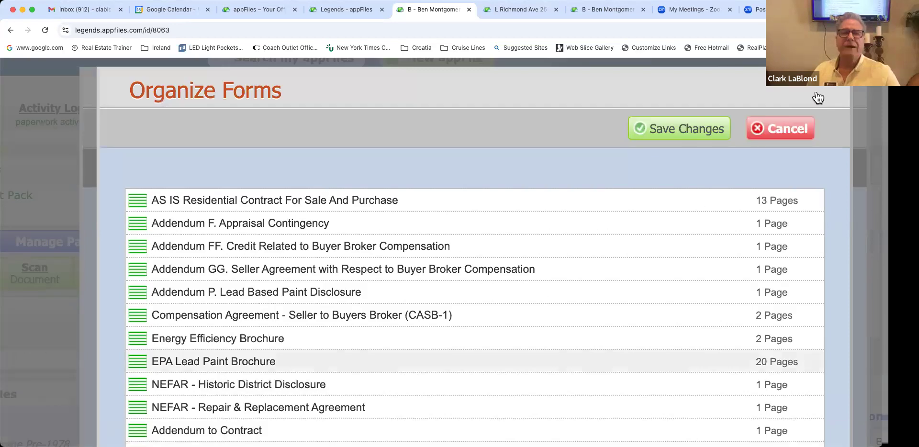
pyautogui.scroll(1, 817, 98)
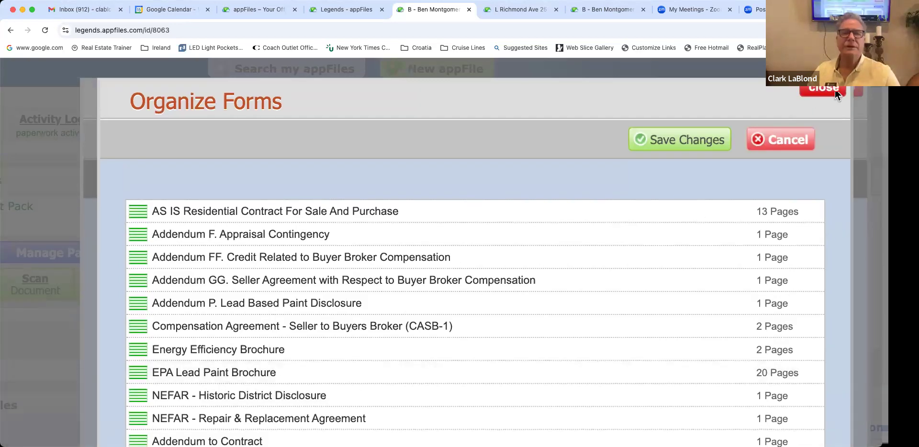
pyautogui.click(835, 89)
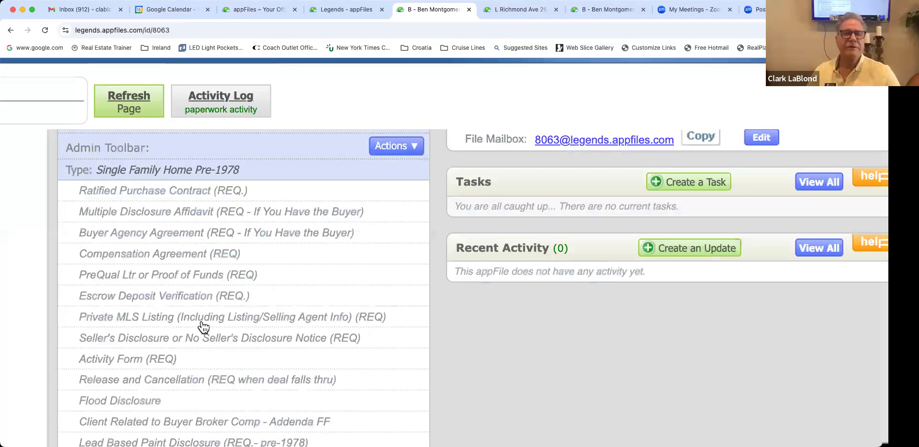
# Step: Reopen the Oak Street Offer Package under General Paperwork and list its checklist items and sections
pyautogui.scroll(-10, 201, 335)
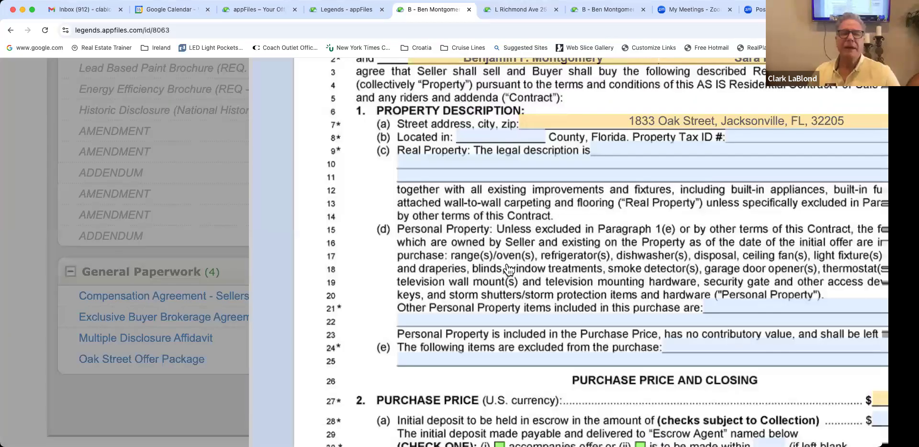
pyautogui.click(424, 331)
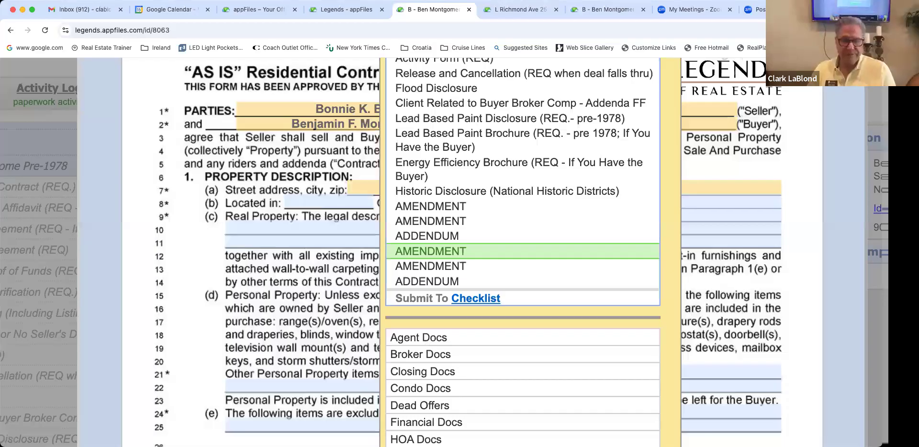
# Step: Add a new document section called 'Oak Street' for the package's split forms
pyautogui.click(425, 341)
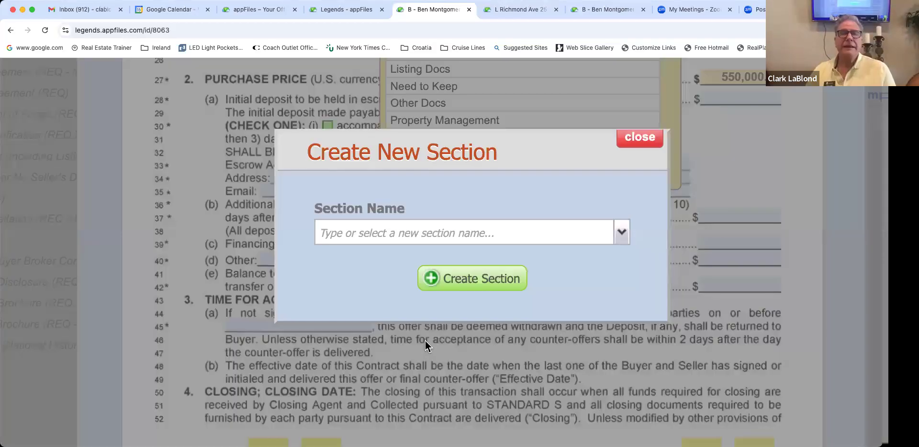
pyautogui.write('Oak Street')
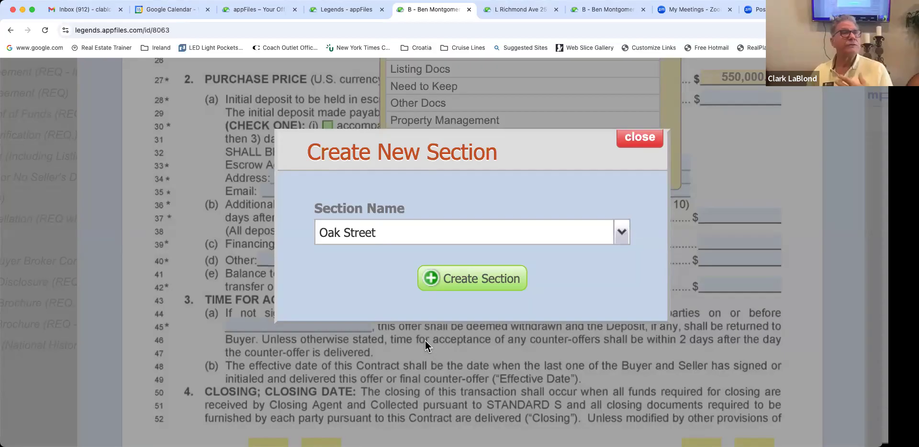
pyautogui.write('DF')
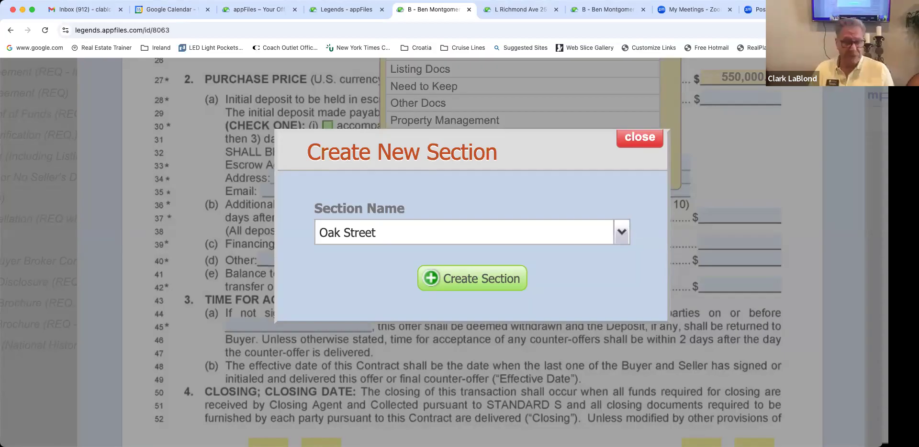
pyautogui.write('T')
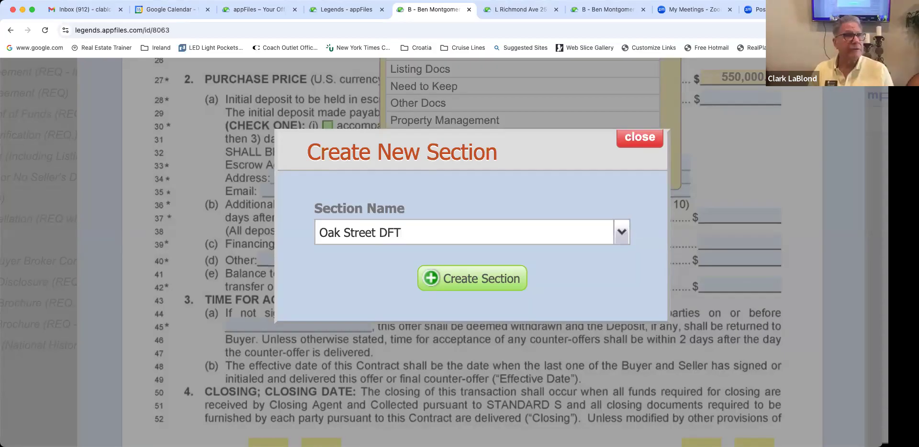
pyautogui.press('BackSpace')
pyautogui.press('BackSpace')
pyautogui.press('BackSpace')
pyautogui.press('BackSpace')
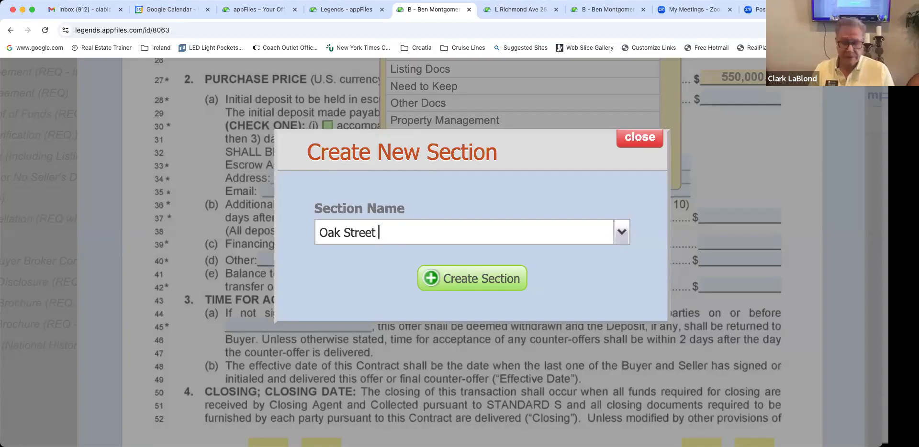
pyautogui.write('= Dead ')
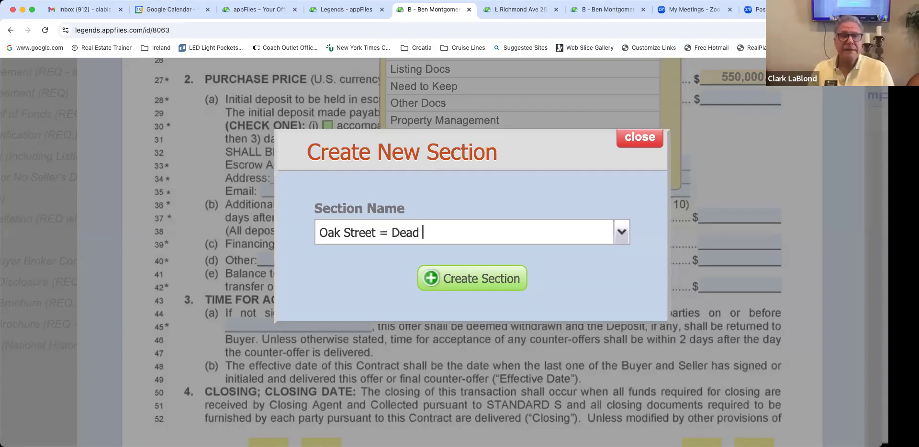
pyautogui.write('Offer')
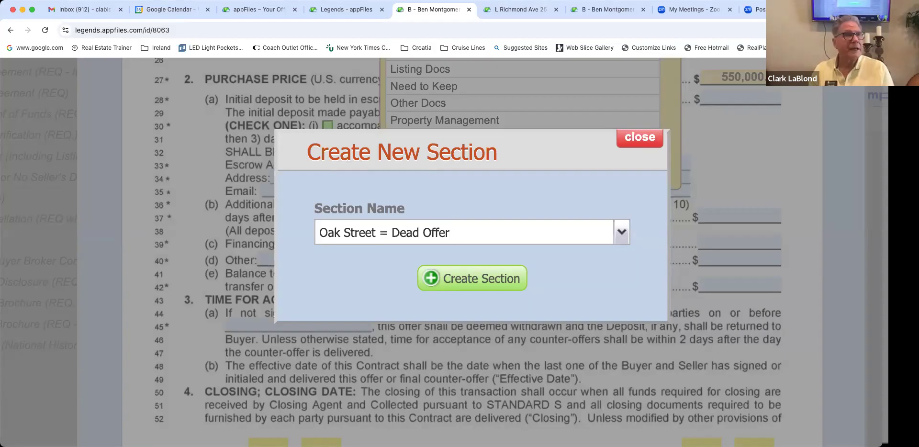
pyautogui.press('BackSpace')
pyautogui.press('BackSpace')
pyautogui.press('BackSpace')
pyautogui.press('BackSpace')
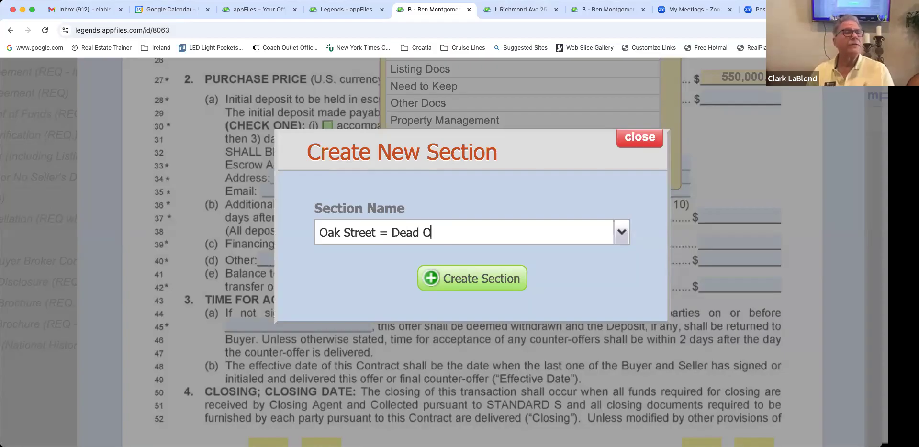
pyautogui.press('BackSpace')
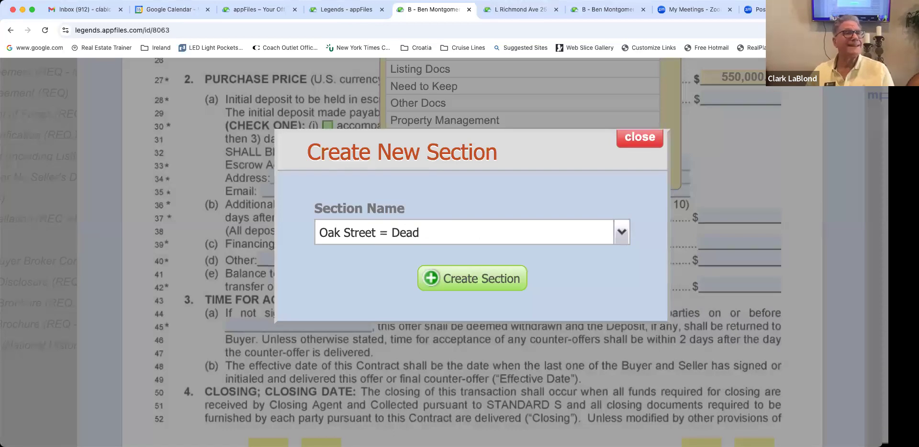
pyautogui.press('BackSpace')
pyautogui.press('BackSpace')
pyautogui.press('BackSpace')
pyautogui.press('BackSpace')
pyautogui.press('BackSpace')
pyautogui.press('BackSpace')
pyautogui.press('BackSpace')
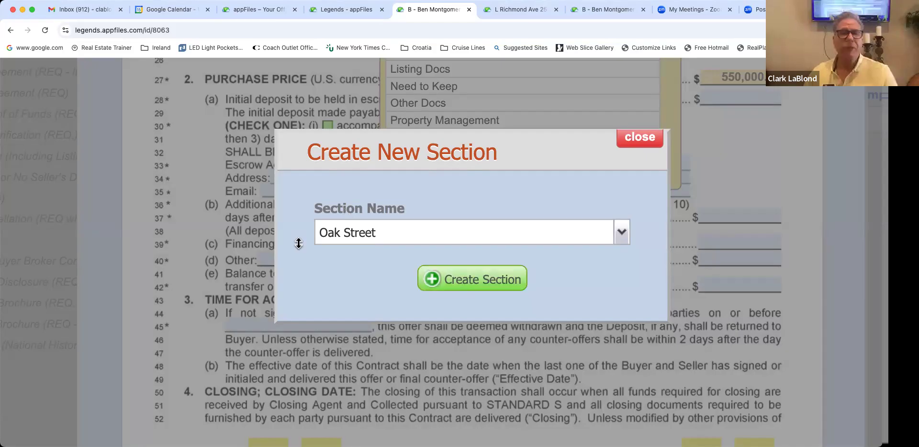
pyautogui.press('Return')
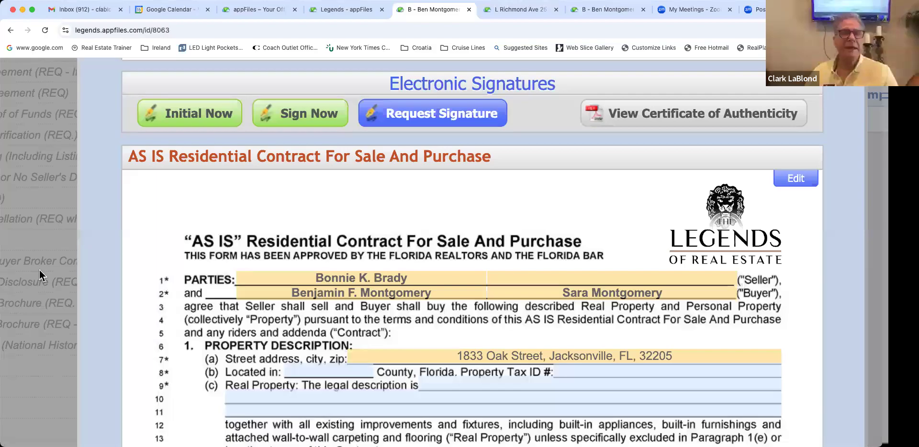
# Step: Split Addendum to Contract, NEFAR Repair & Replacement and NEFAR Historic District into Oak Street
pyautogui.click(36, 251)
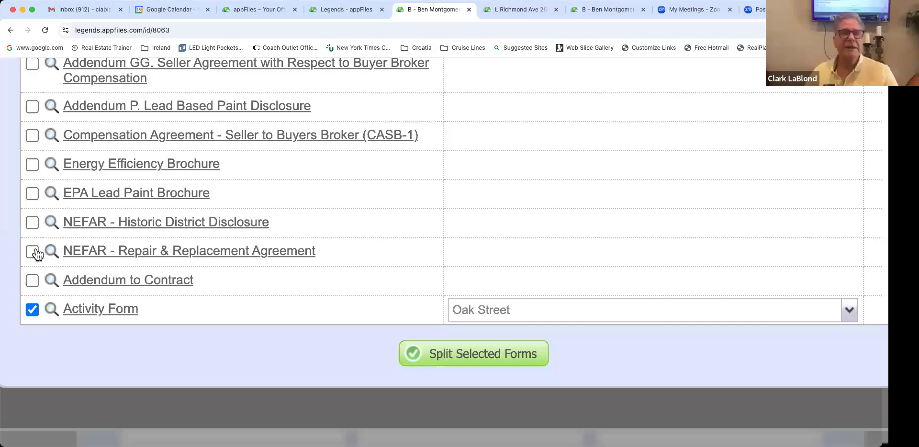
pyautogui.click(32, 280)
pyautogui.click(32, 251)
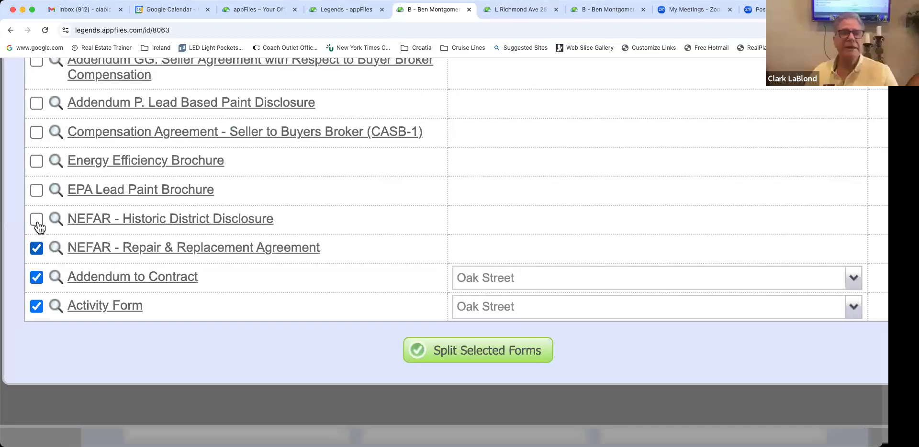
pyautogui.click(37, 221)
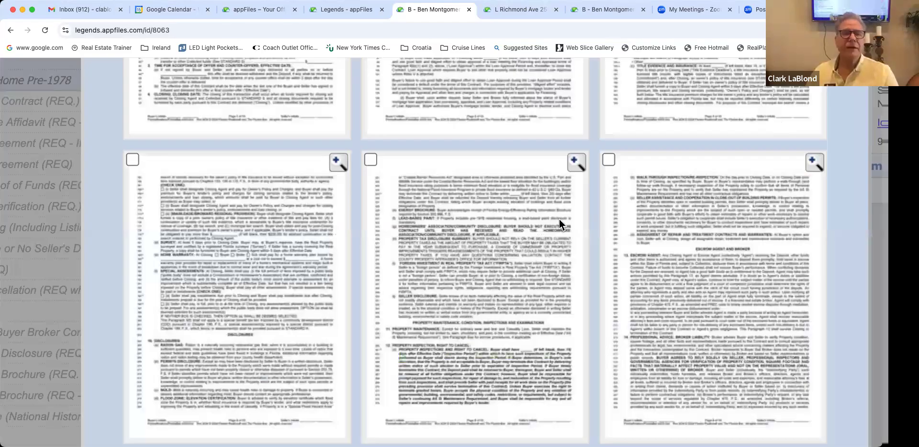
pyautogui.press('Escape')
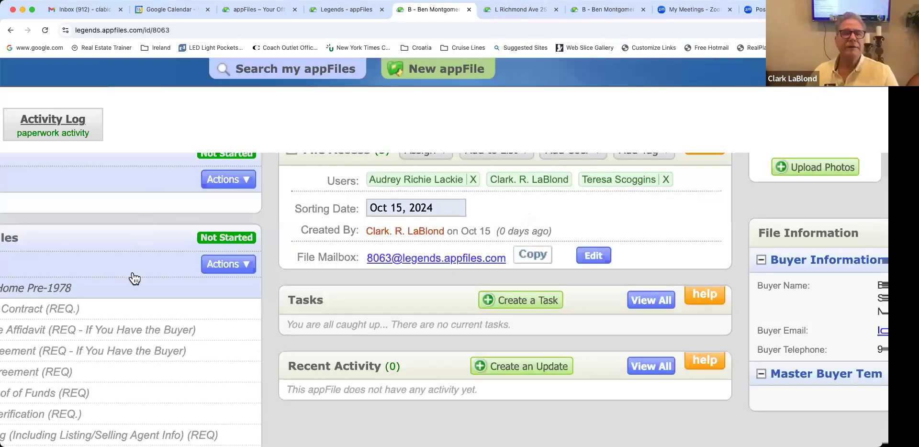
# Step: Scroll to the Oak Street Offer Package under the Oak Street section and back to its toolbar
pyautogui.scroll(-10, 132, 282)
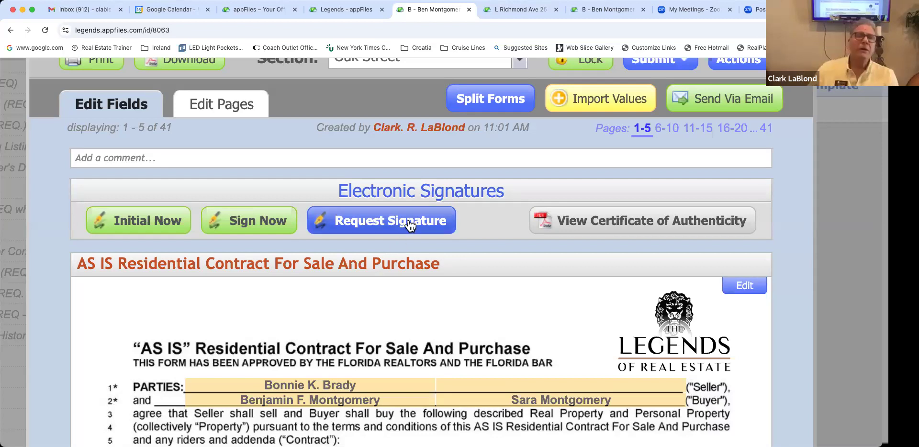
pyautogui.scroll(2, 421, 217)
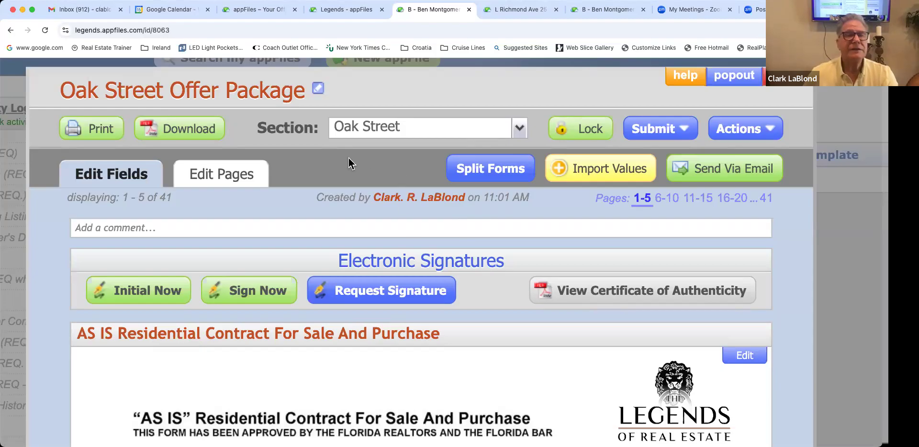
pyautogui.click(382, 128)
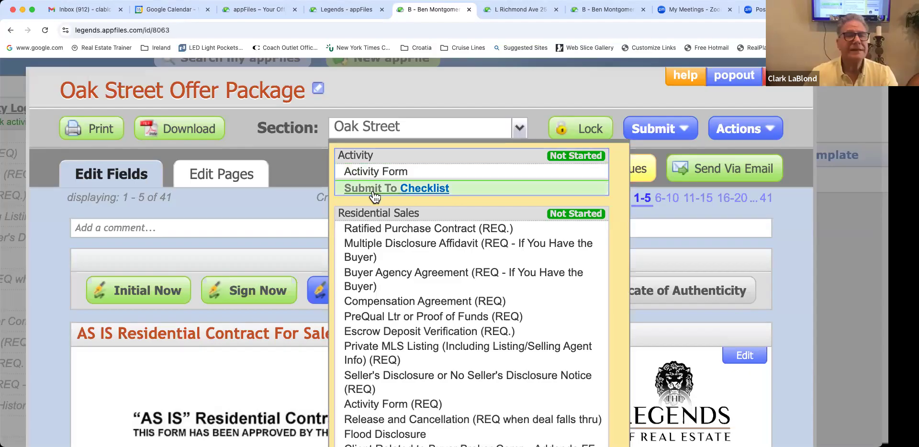
pyautogui.scroll(-1, 378, 197)
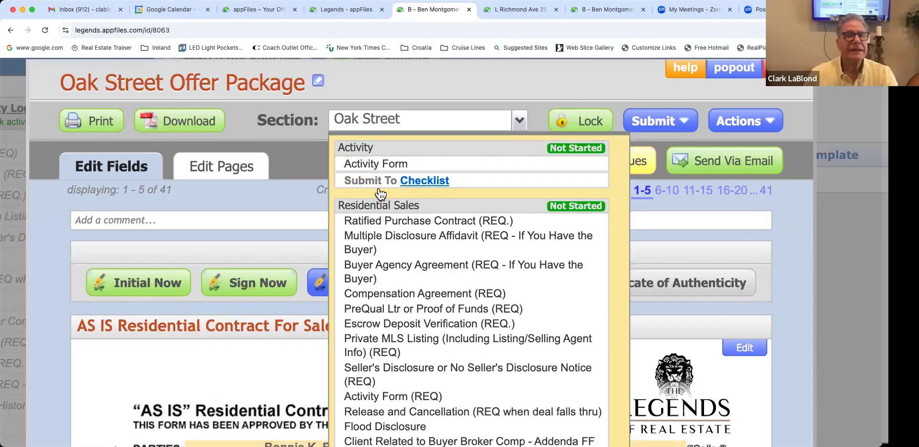
pyautogui.scroll(-2, 412, 166)
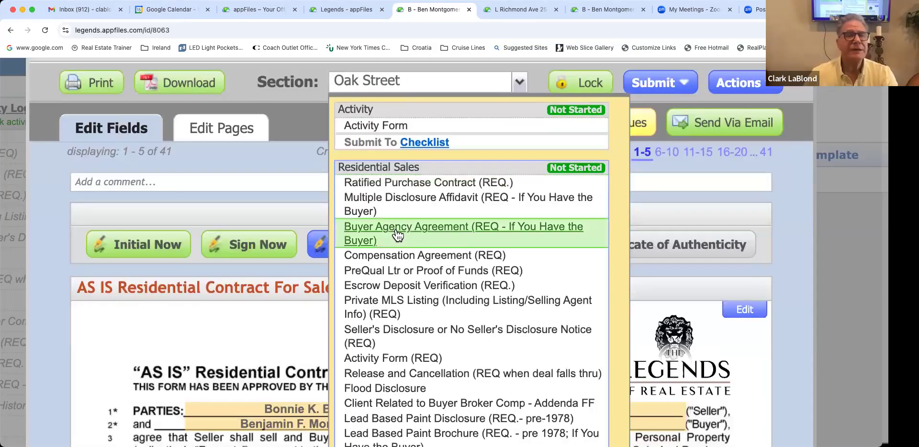
pyautogui.scroll(-2, 396, 235)
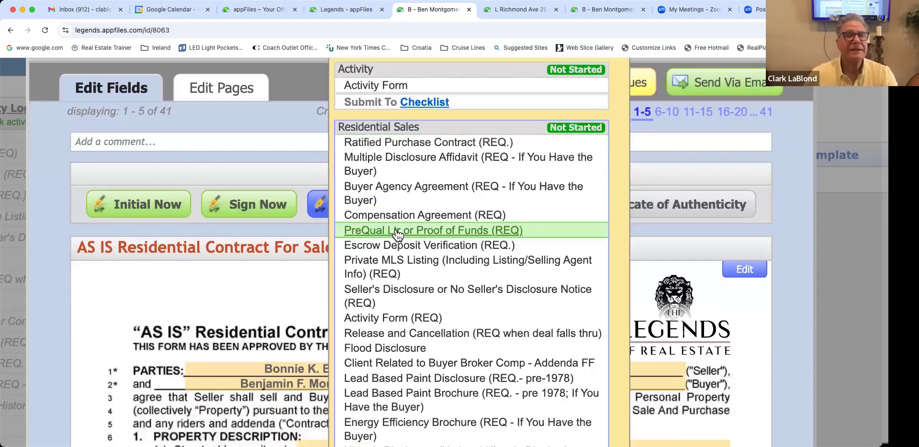
pyautogui.scroll(-4, 396, 235)
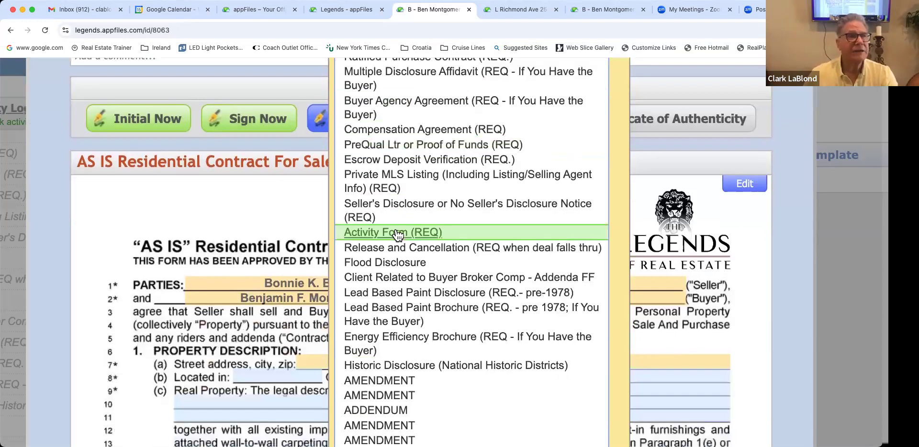
pyautogui.scroll(-2, 397, 234)
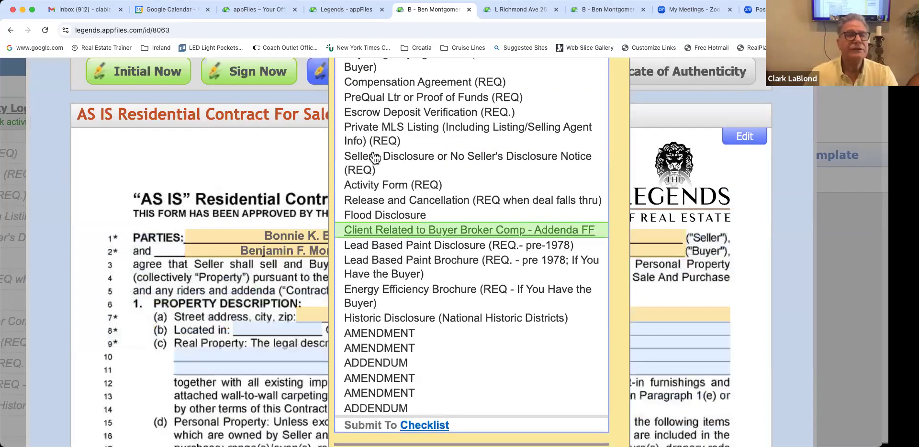
pyautogui.scroll(-5, 375, 158)
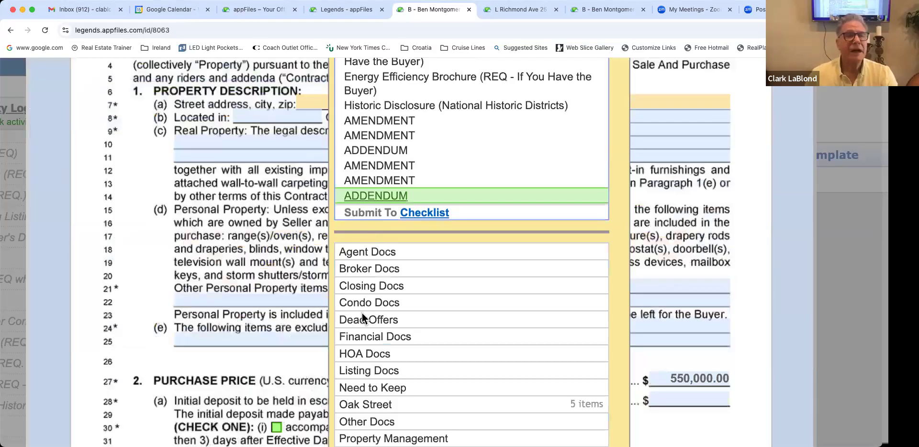
pyautogui.scroll(-2, 362, 313)
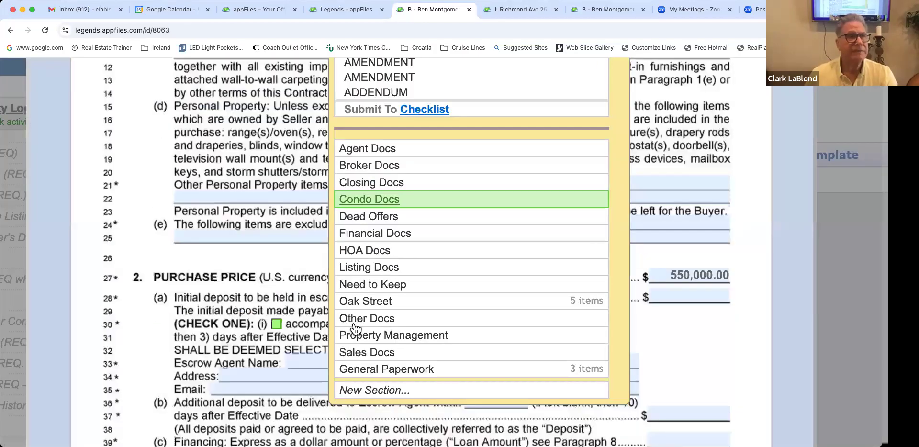
pyautogui.scroll(-1, 354, 329)
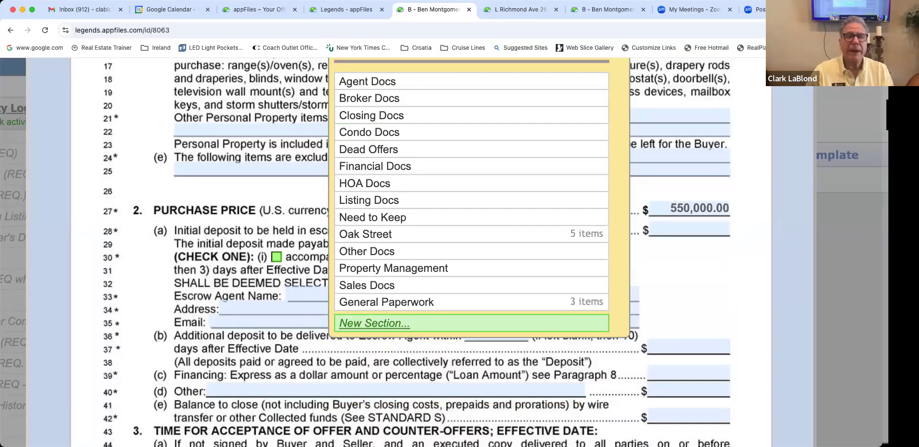
# Step: Create a new 'Powell Place' section and assign it to the offer package
pyautogui.click(374, 323)
pyautogui.write('Powell Place')
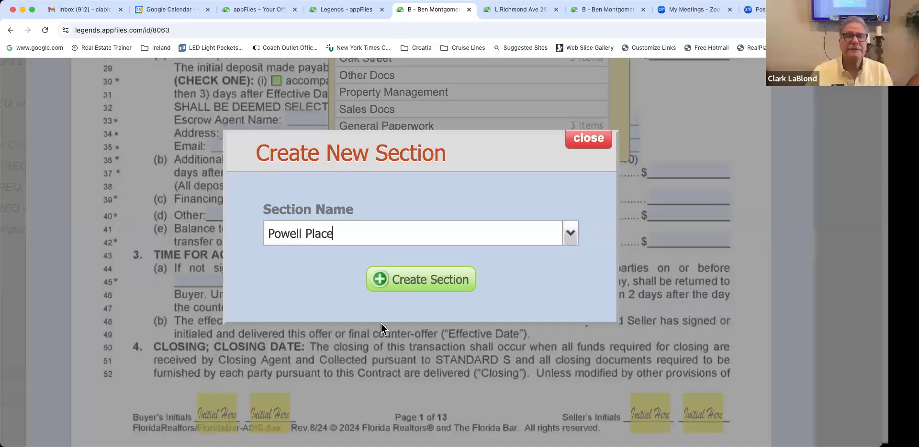
pyautogui.click(402, 287)
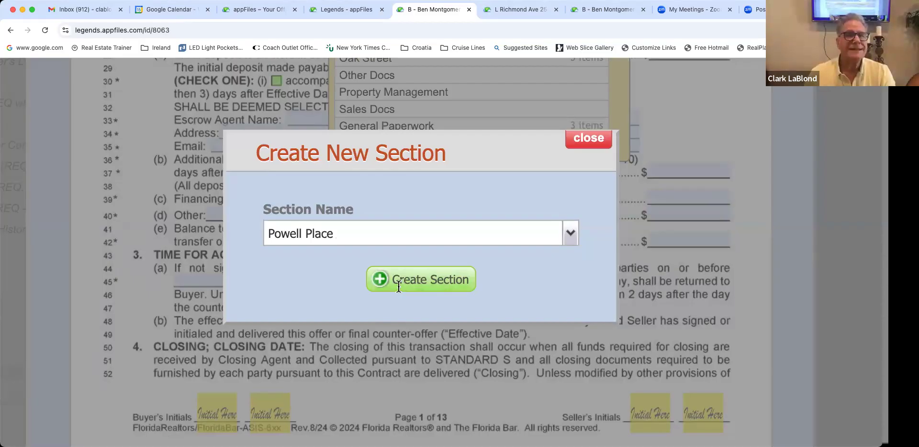
pyautogui.click(399, 286)
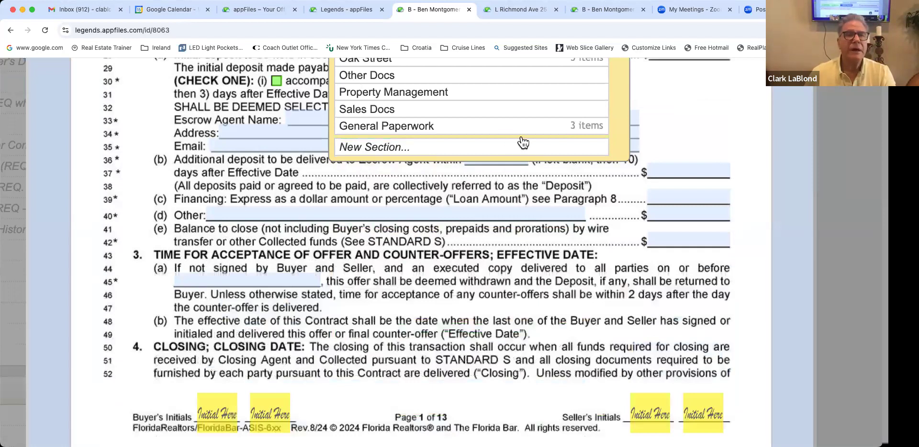
pyautogui.scroll(15, 523, 142)
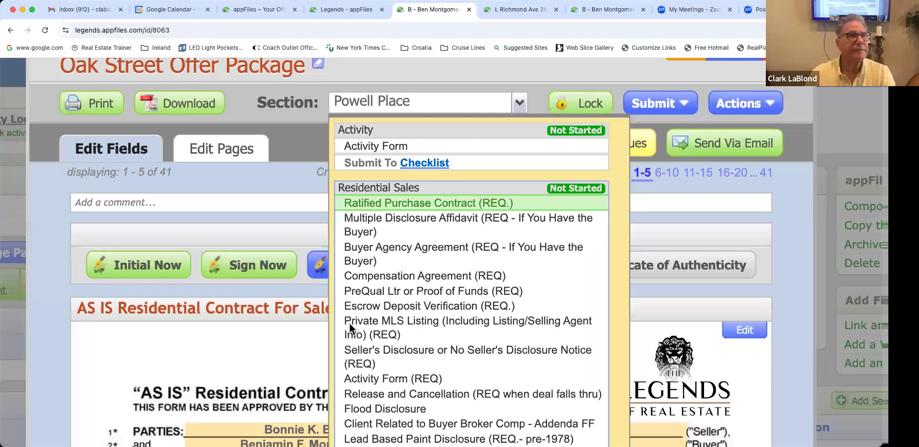
# Step: Dismiss the section list and scroll through the Oak Street Offer Package's AS IS contract
pyautogui.click(349, 323)
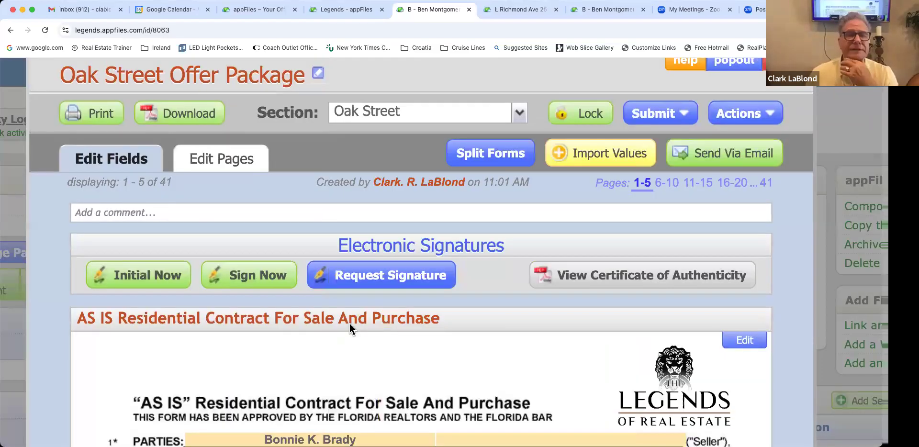
pyautogui.scroll(-2, 349, 323)
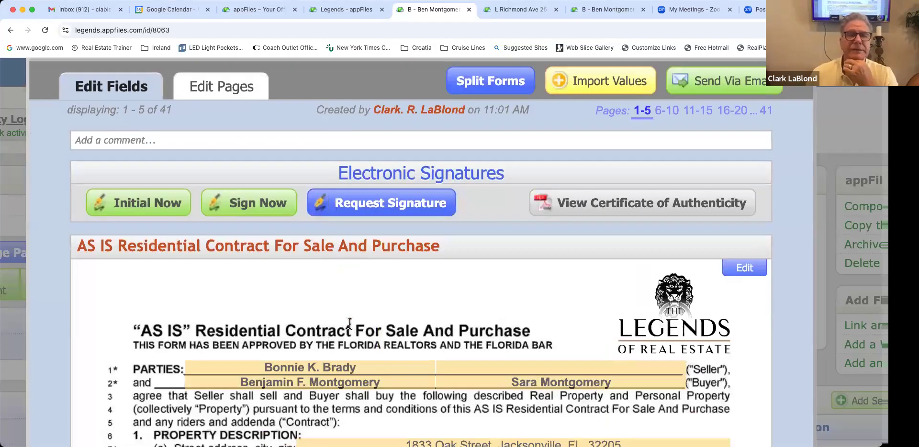
pyautogui.scroll(-2, 350, 323)
pyautogui.hscroll(-2, 349, 323)
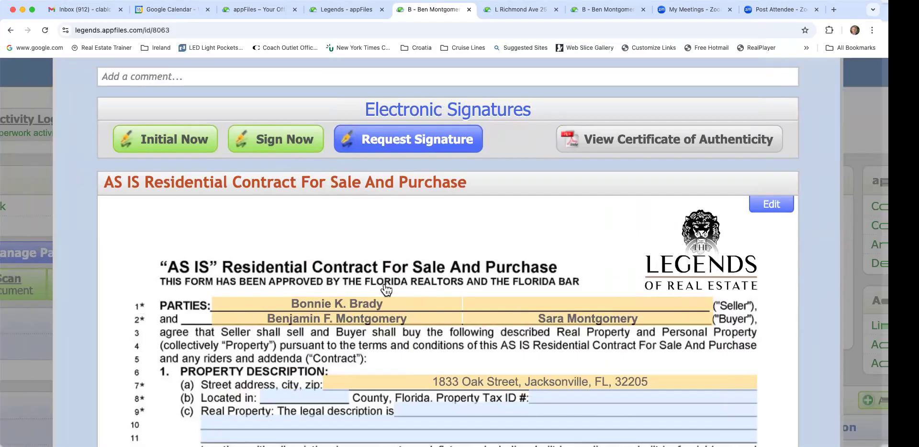
pyautogui.scroll(3, 796, 99)
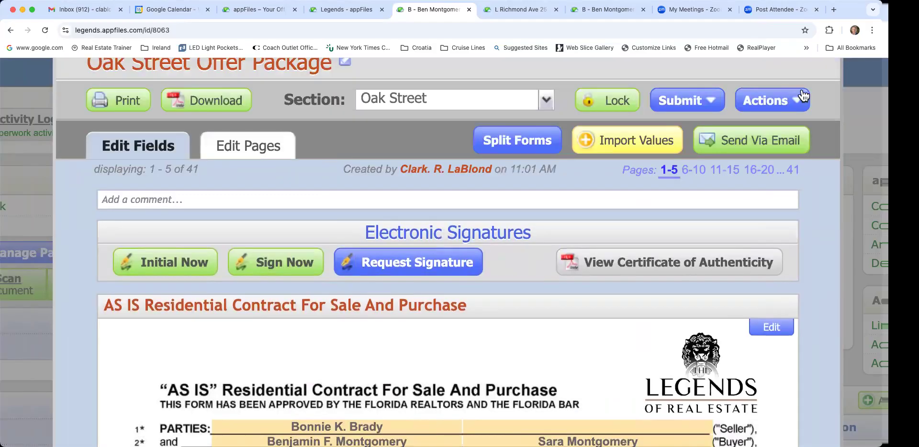
pyautogui.scroll(1, 803, 96)
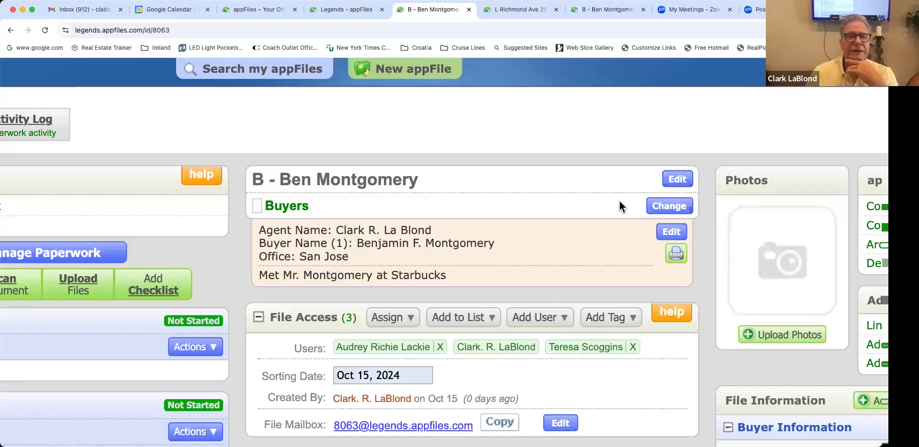
# Step: Scroll through the buyer's paperwork lists and back to the top of the file overview
pyautogui.hscroll(-5, 162, 156)
pyautogui.scroll(-20, 162, 156)
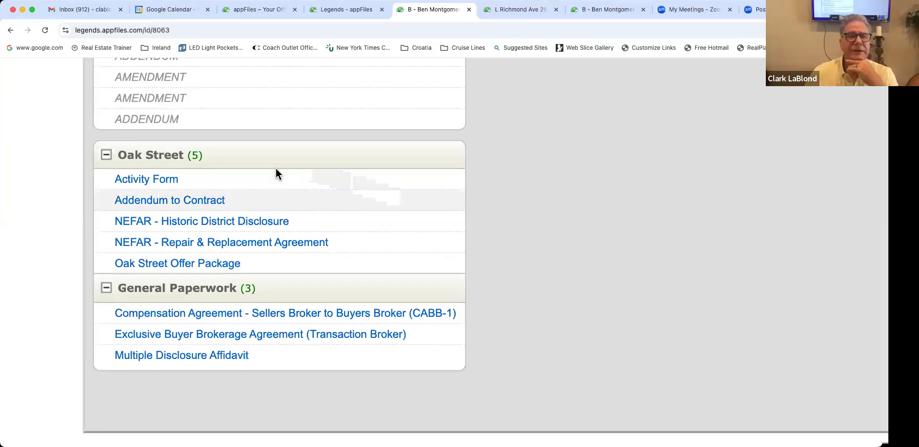
pyautogui.scroll(2, 276, 171)
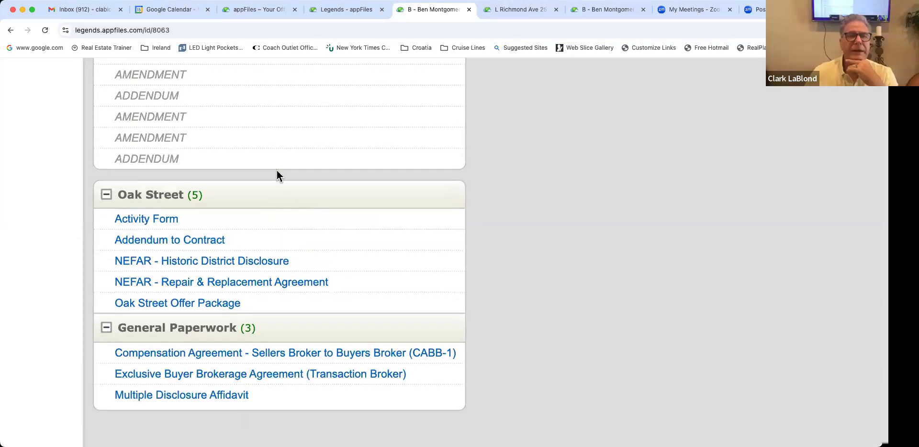
pyautogui.scroll(5, 277, 171)
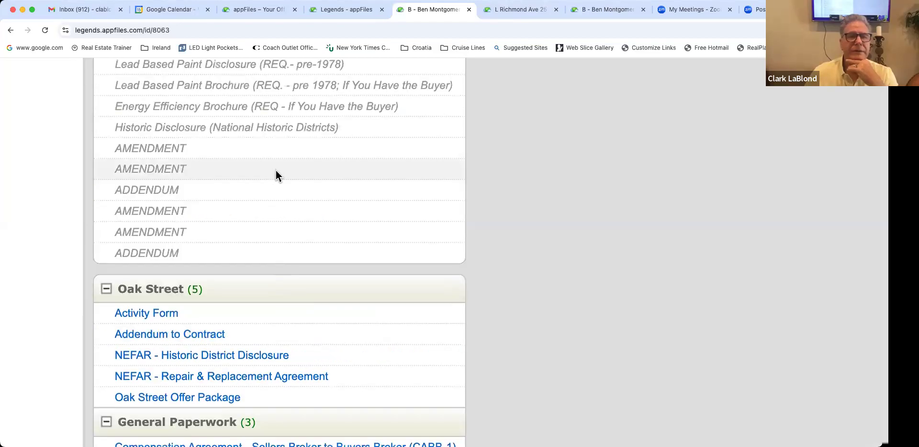
pyautogui.scroll(12, 275, 173)
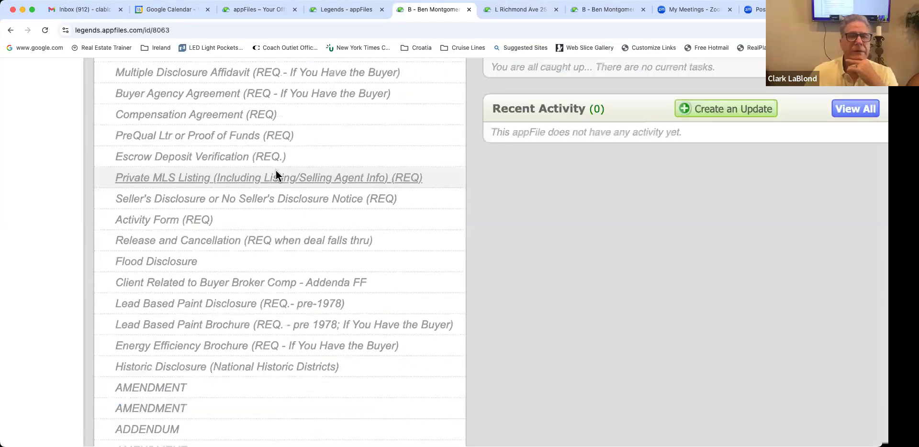
pyautogui.scroll(4, 271, 169)
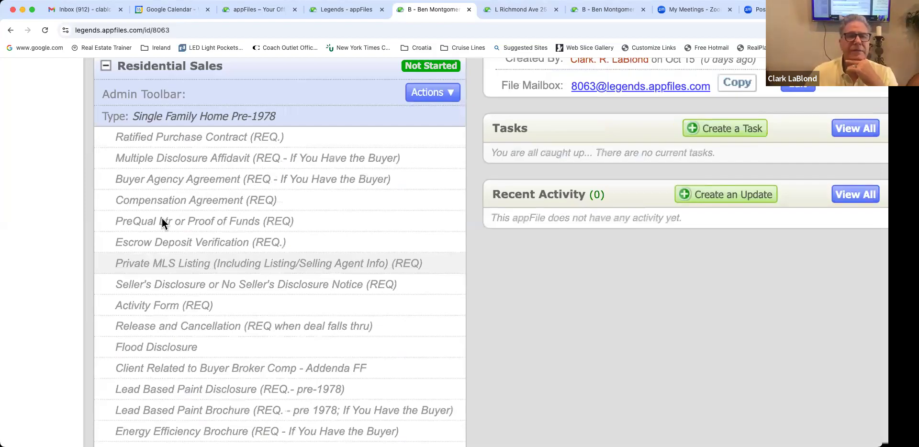
pyautogui.scroll(13, 160, 222)
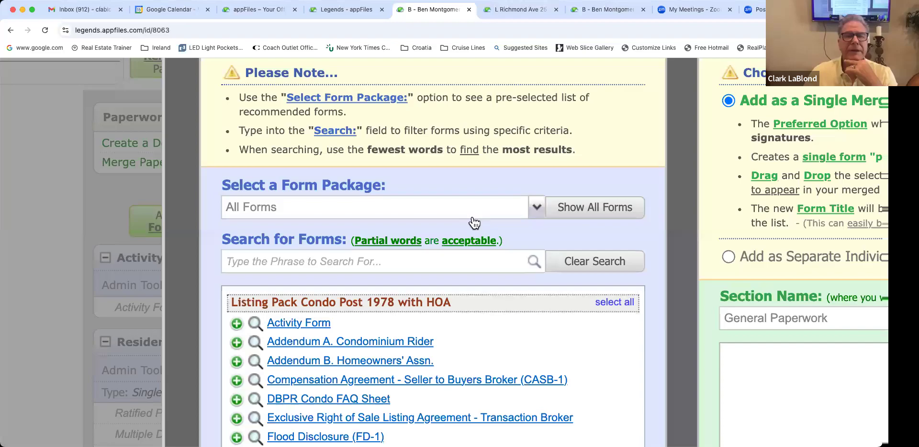
# Step: Add the Sale & Purchase Pack Condo form package to the file as a merged Activity Form
pyautogui.click(328, 210)
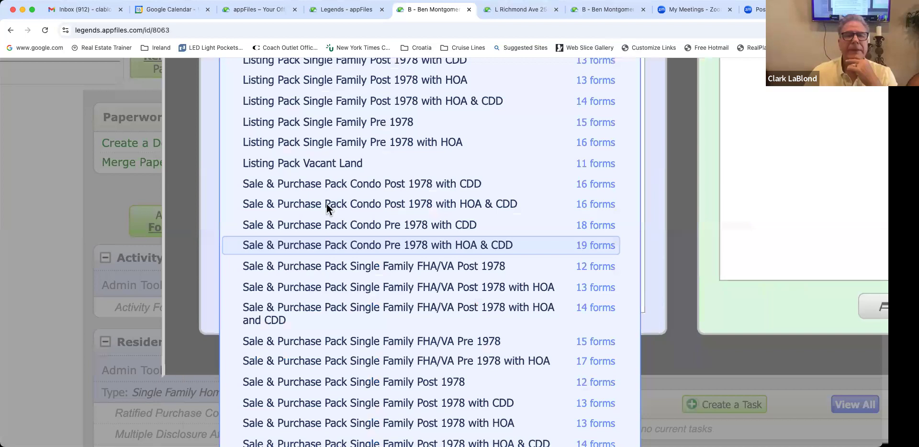
pyautogui.click(327, 204)
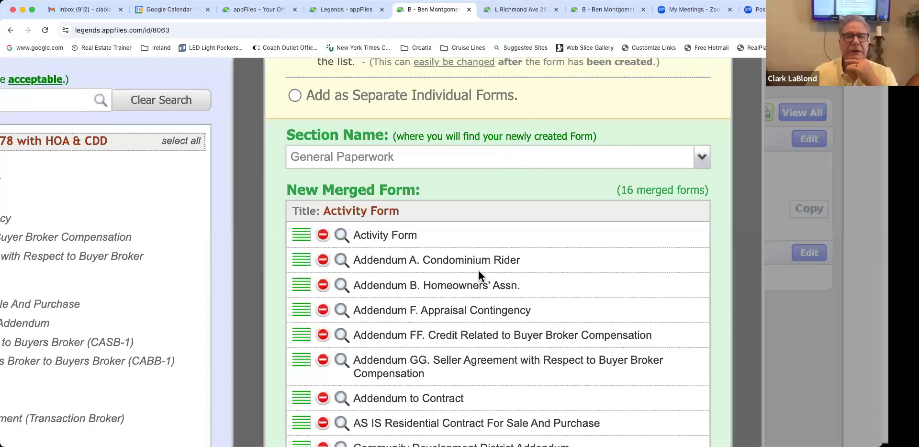
pyautogui.scroll(-3, 484, 257)
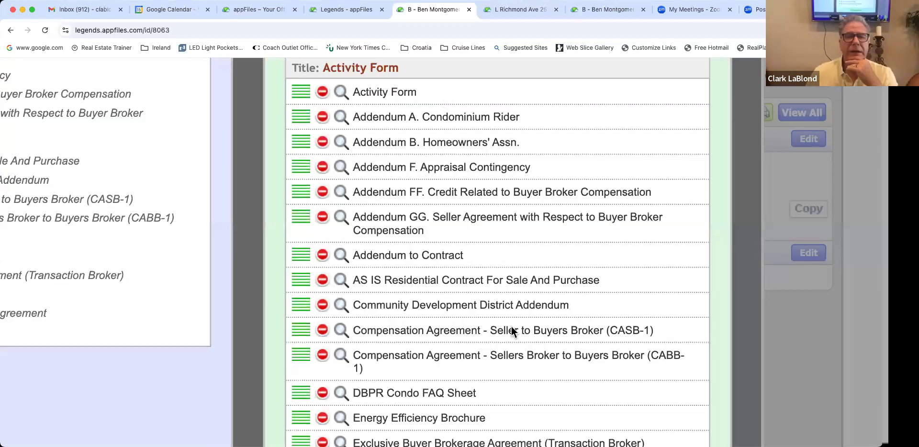
pyautogui.scroll(-4, 498, 357)
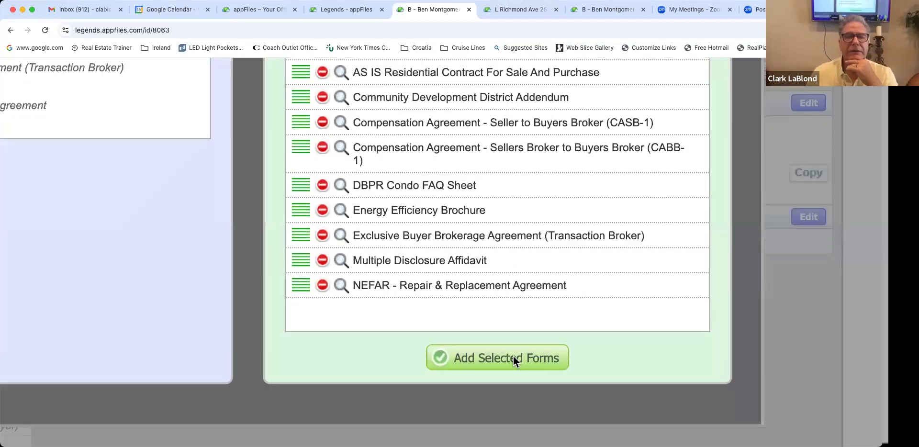
pyautogui.rightClick(475, 353)
pyautogui.click(472, 355)
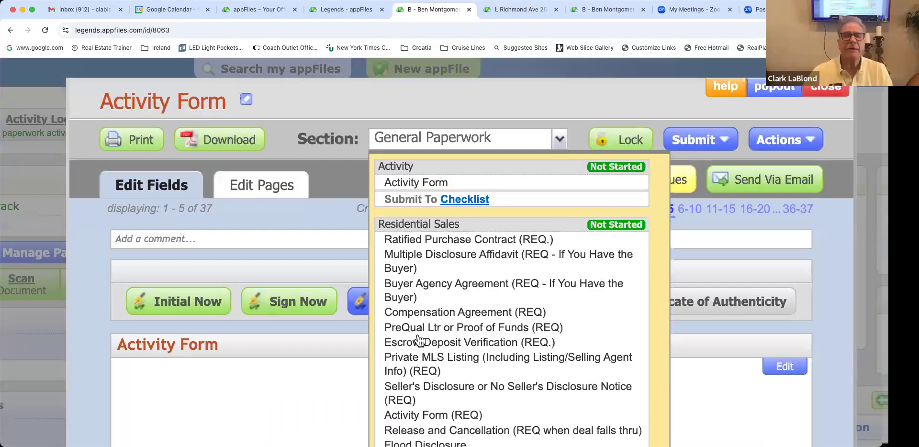
# Step: File the merged form under a new 'Powell Place' section
pyautogui.scroll(-5, 417, 341)
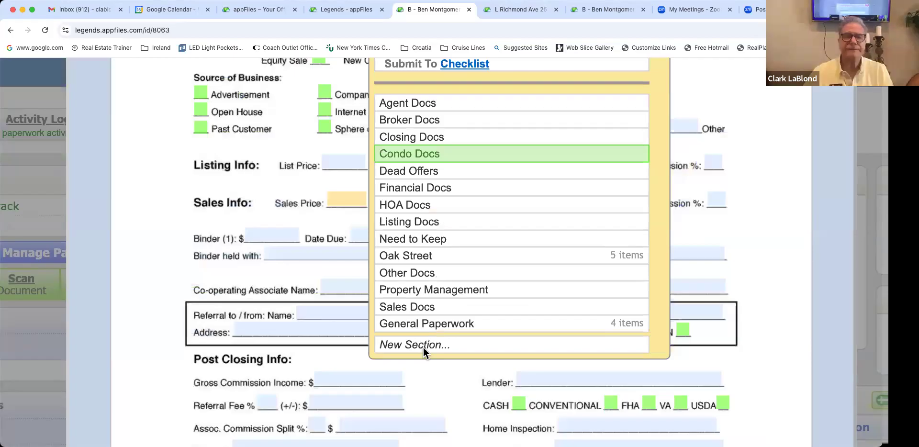
pyautogui.click(423, 345)
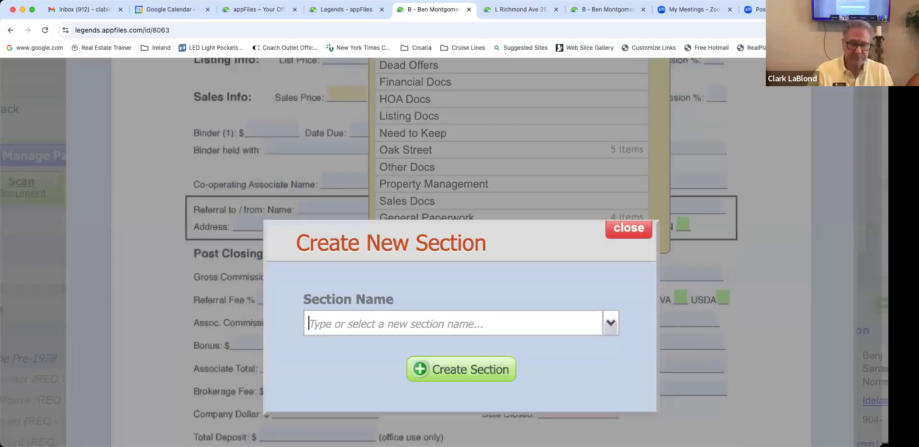
pyautogui.write('Powell Place')
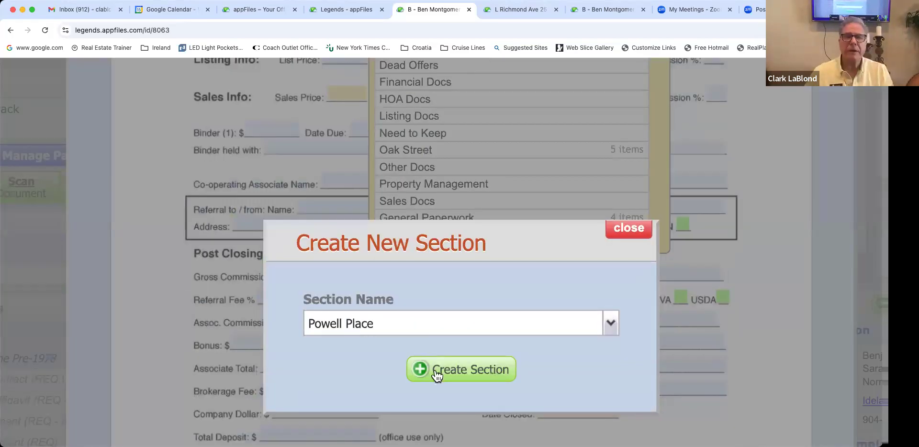
# Step: Retitle the merged form 'Powell Place Offer Package'
pyautogui.hscroll(2, 437, 381)
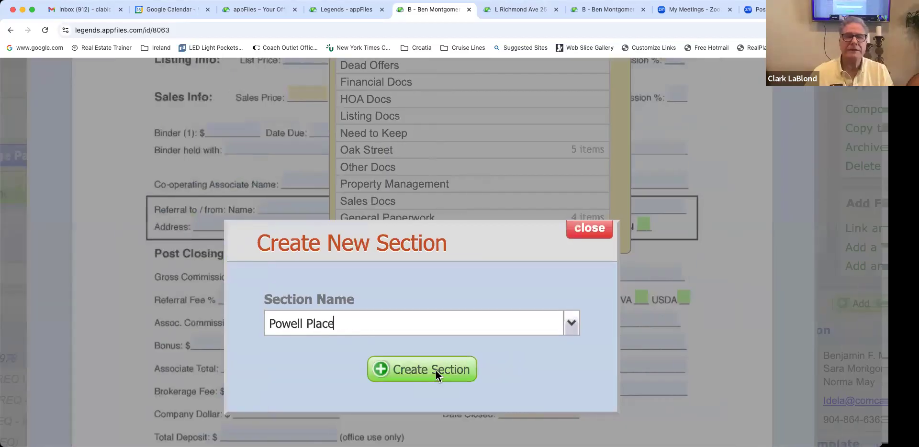
pyautogui.scroll(-1, 438, 337)
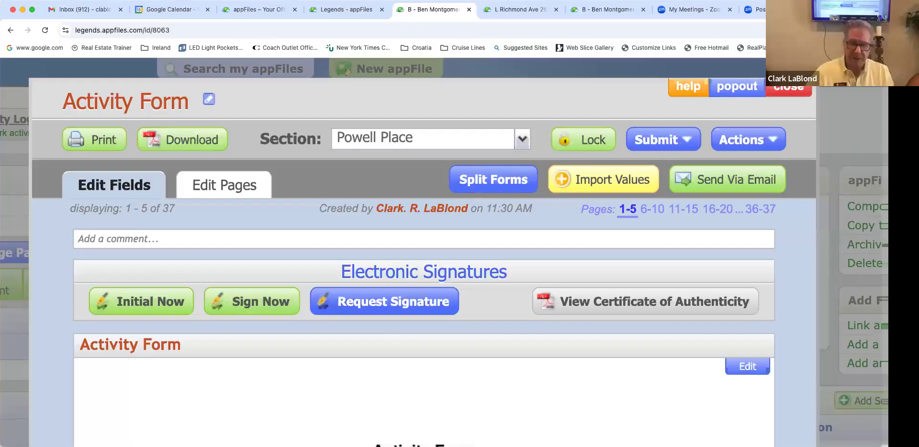
pyautogui.click(218, 100)
pyautogui.write('Powell Place Offer')
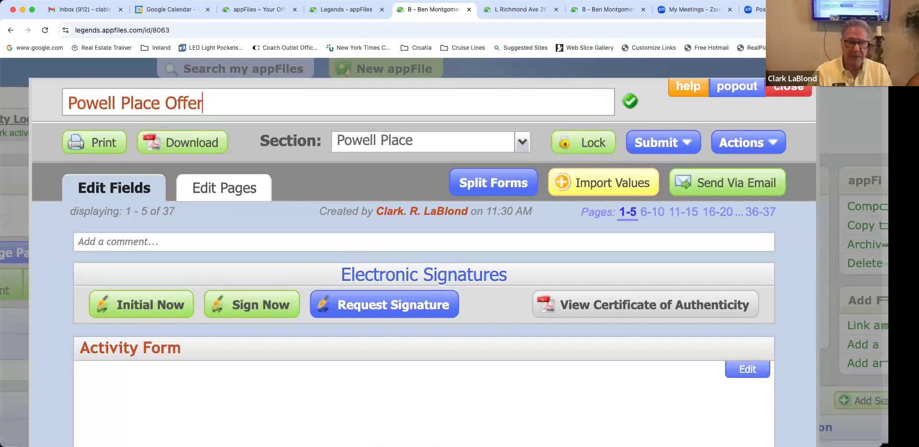
pyautogui.write(' Package')
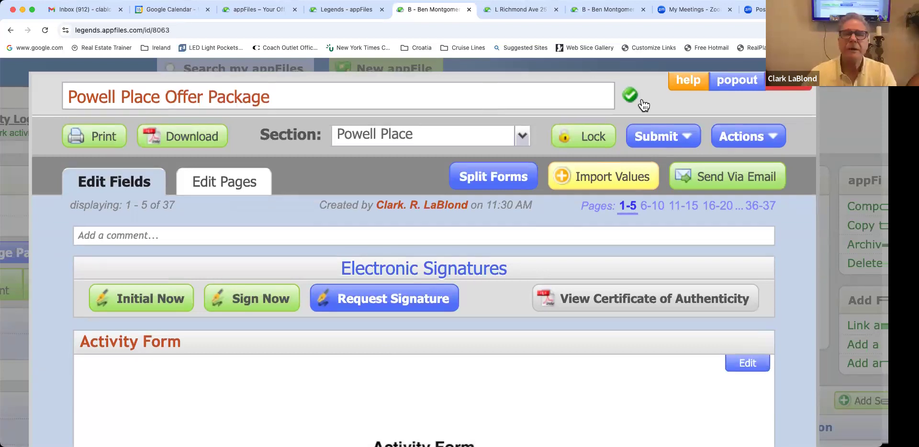
pyautogui.click(634, 97)
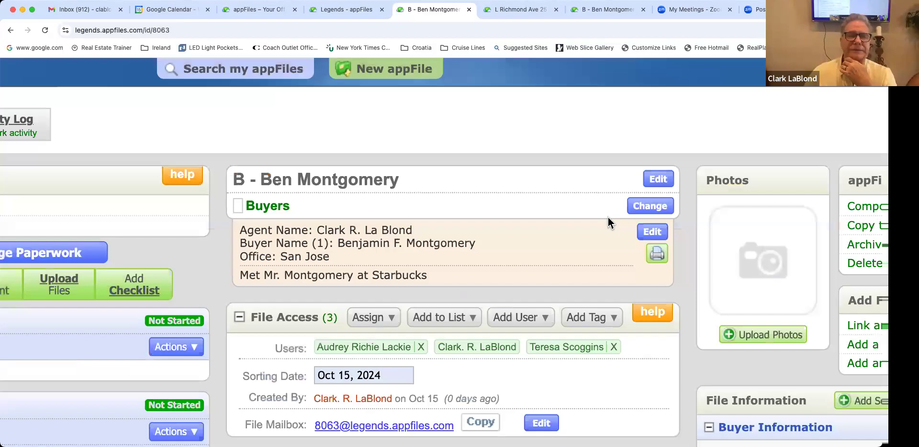
# Step: Append ' - Dead Offer' to the Oak Street section name
pyautogui.scroll(-10, 607, 217)
pyautogui.hscroll(-5, 608, 217)
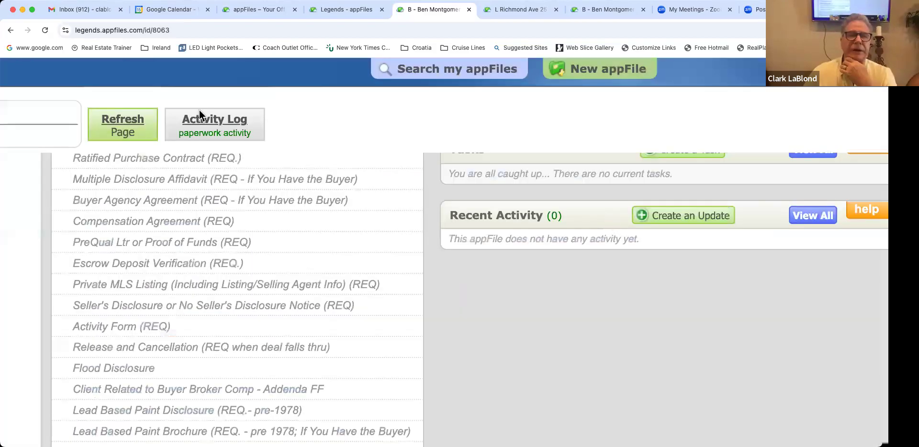
pyautogui.scroll(-15, 139, 106)
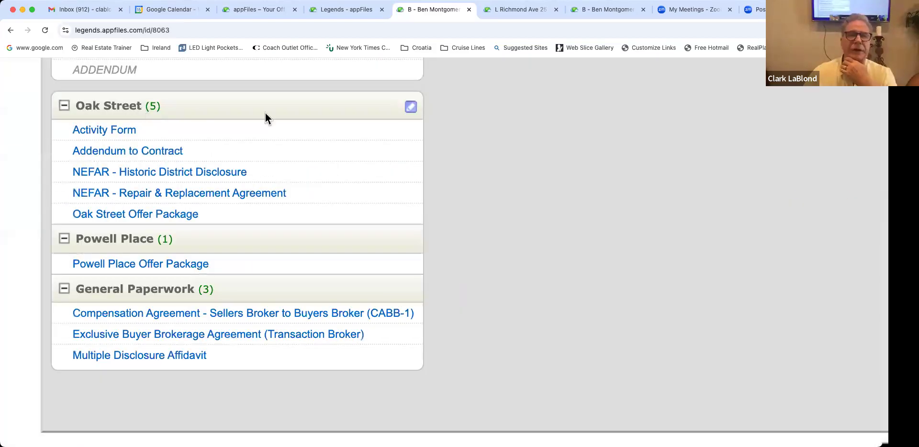
pyautogui.click(411, 108)
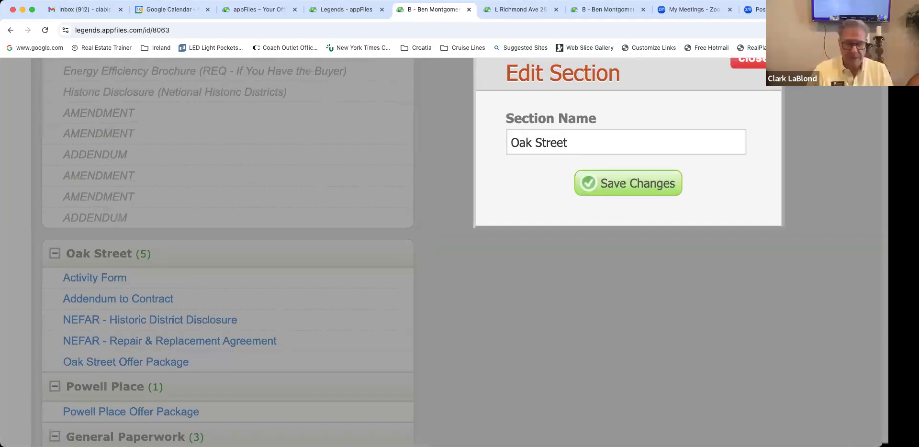
pyautogui.write('- Dead Offer')
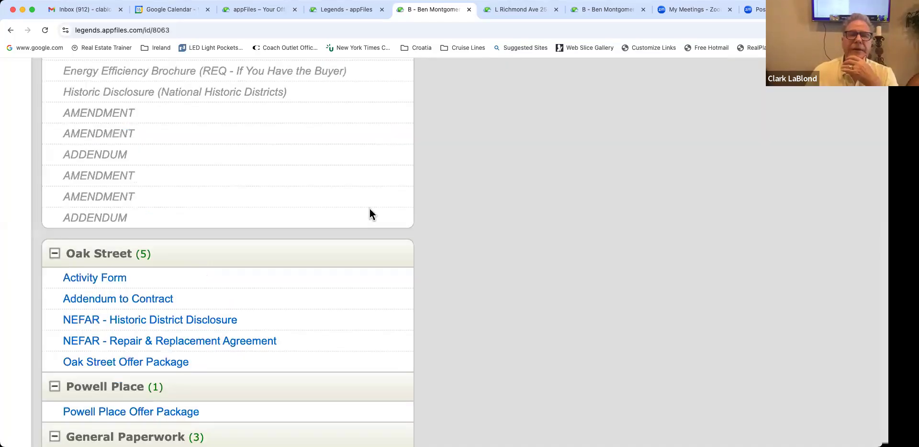
# Step: Click into the Property Address field of the Powell Place Offer Package
pyautogui.scroll(10, 371, 214)
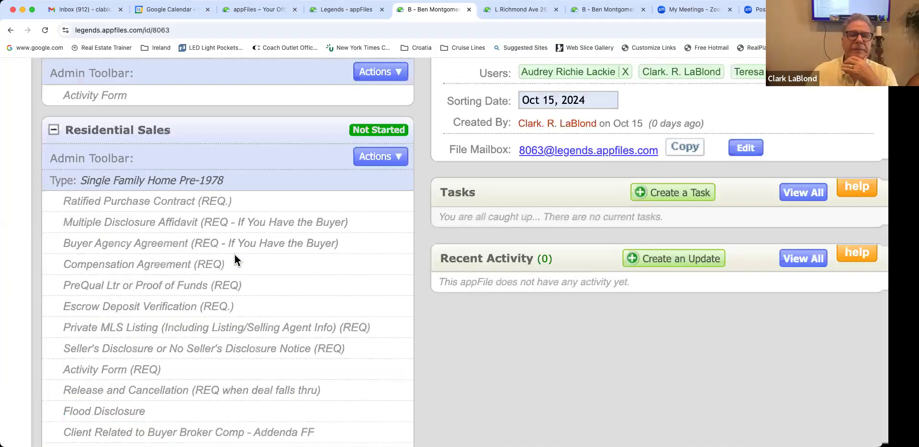
pyautogui.scroll(-10, 536, 273)
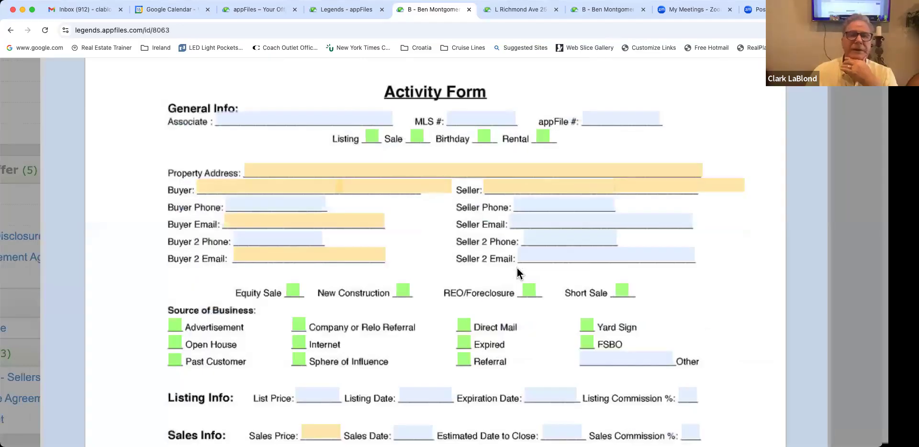
pyautogui.scroll(6, 517, 268)
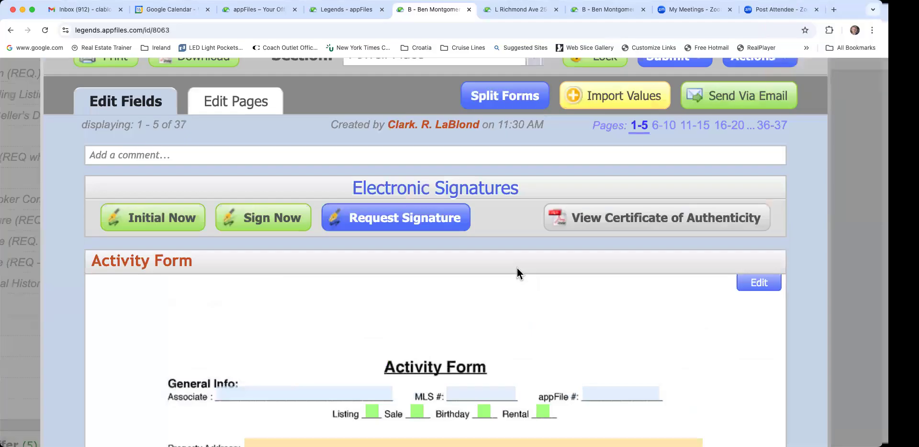
pyautogui.scroll(1, 517, 268)
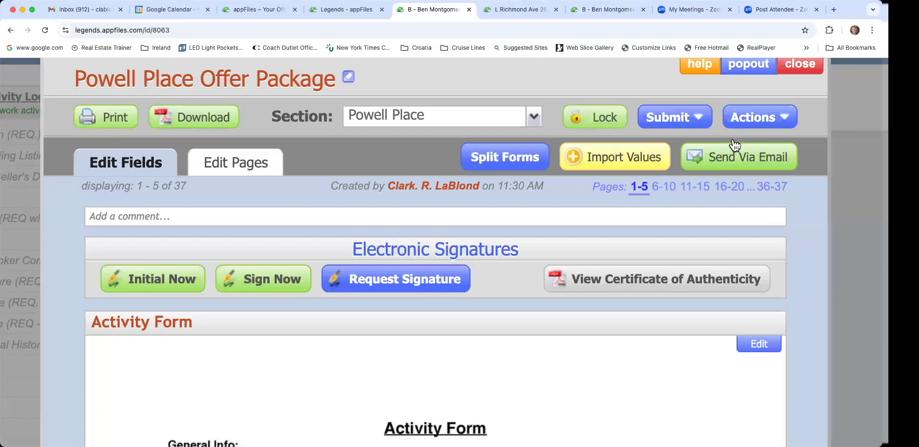
pyautogui.scroll(1, 803, 96)
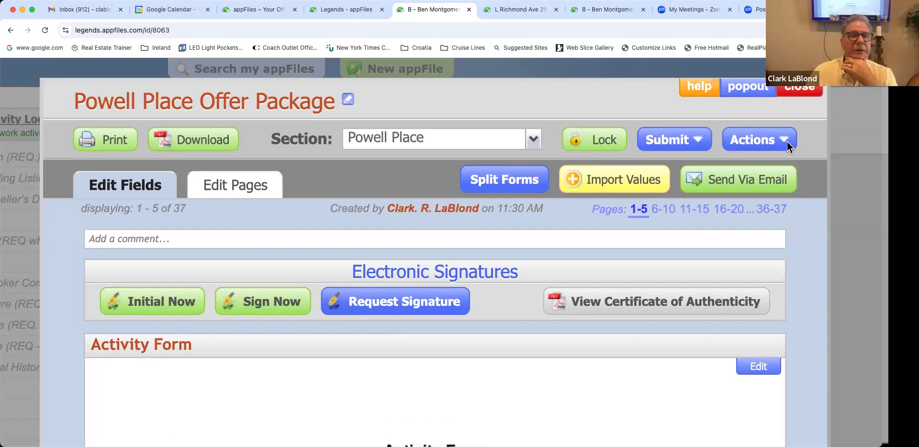
pyautogui.scroll(-10, 574, 169)
pyautogui.scroll(-5, 613, 175)
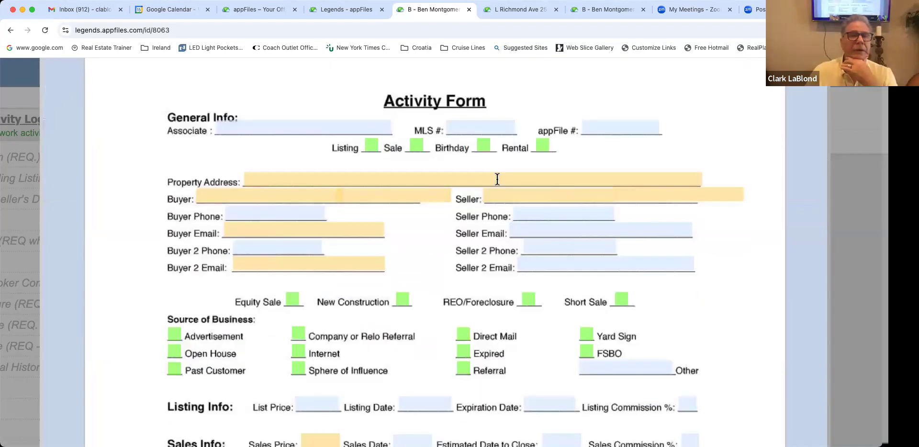
pyautogui.click(362, 180)
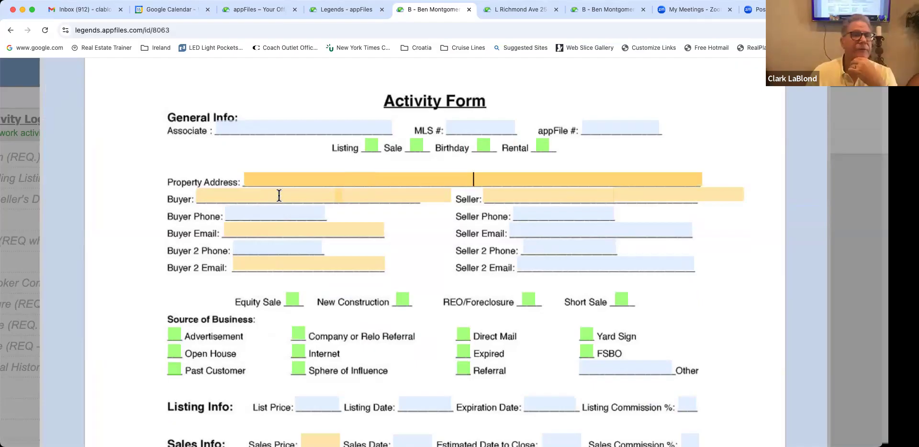
# Step: Scroll back up through the blank 37-page Activity Form
pyautogui.scroll(1, 418, 231)
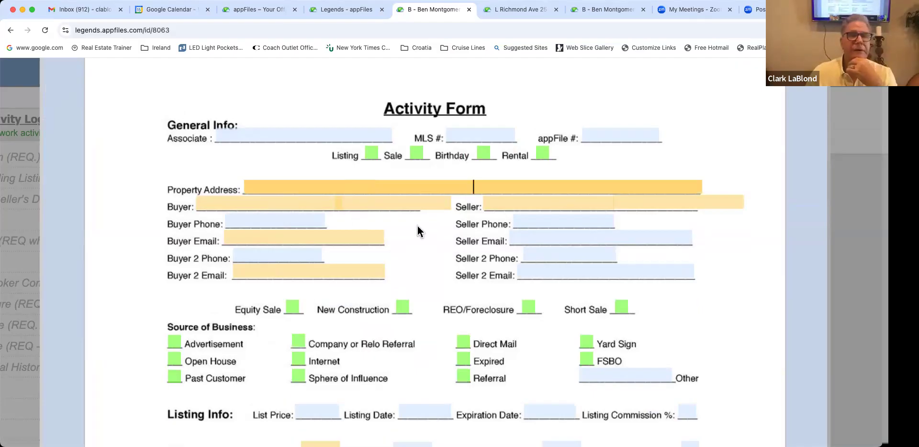
pyautogui.scroll(3, 417, 232)
pyautogui.scroll(1, 417, 226)
pyautogui.hscroll(2, 417, 224)
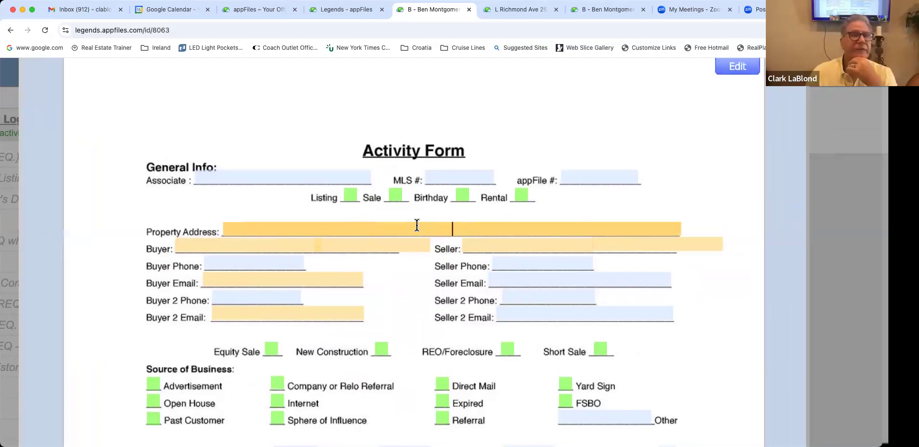
pyautogui.scroll(5, 587, 178)
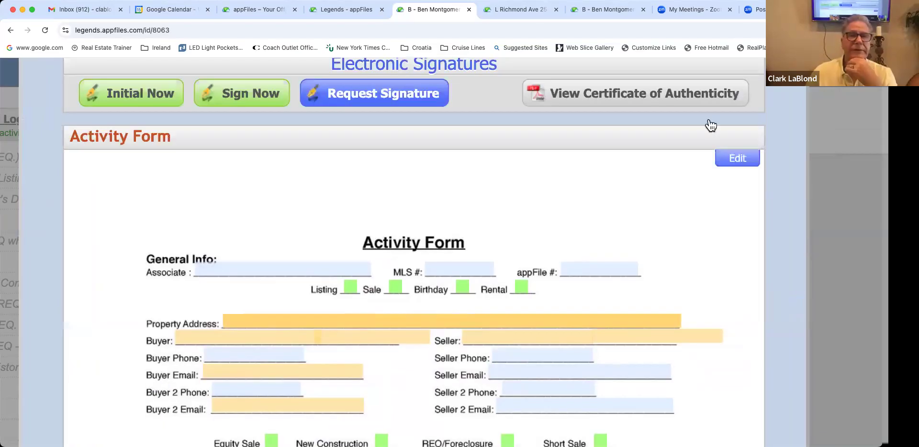
pyautogui.scroll(10, 448, 215)
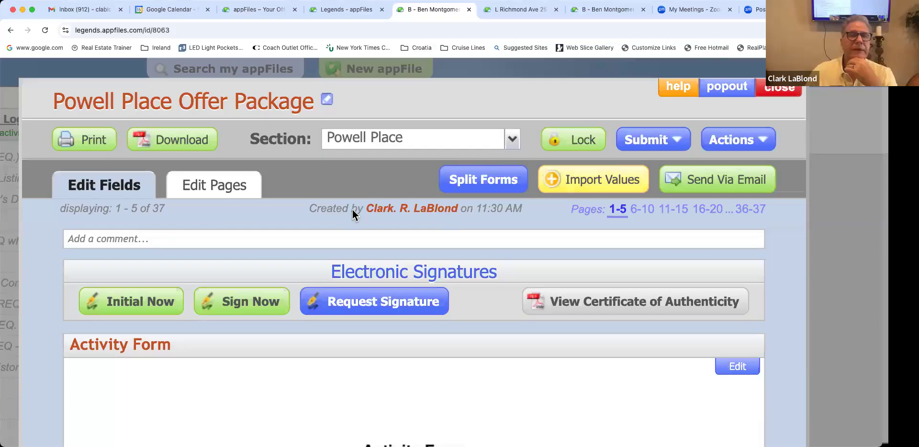
# Step: Close the Powell Place package and dismiss the Oak Street contract preview
pyautogui.press('Escape')
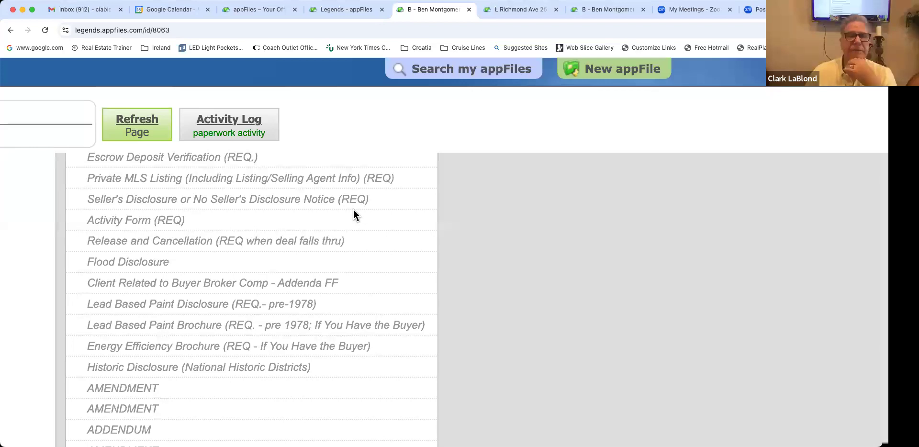
pyautogui.scroll(-4, 354, 209)
pyautogui.hscroll(-5, 353, 209)
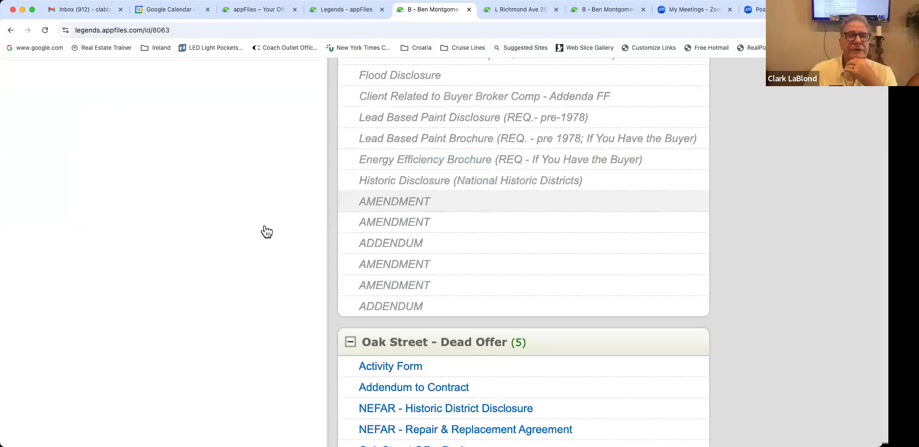
pyautogui.scroll(-5, 267, 231)
pyautogui.hscroll(4, 267, 231)
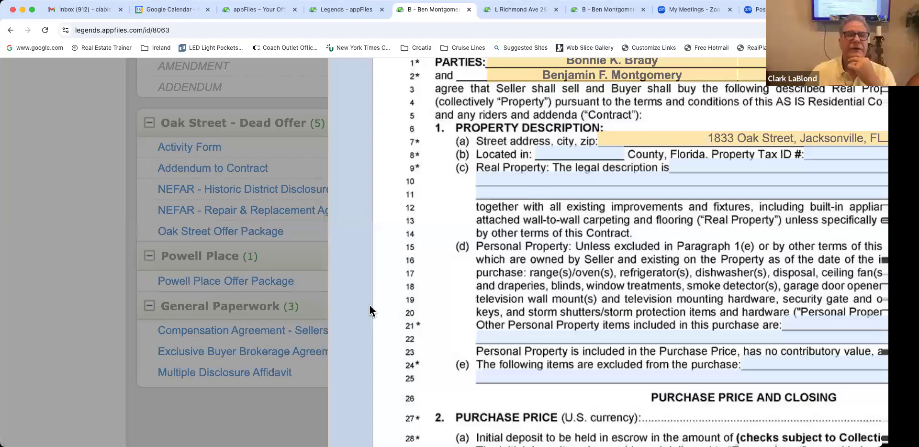
pyautogui.click(370, 306)
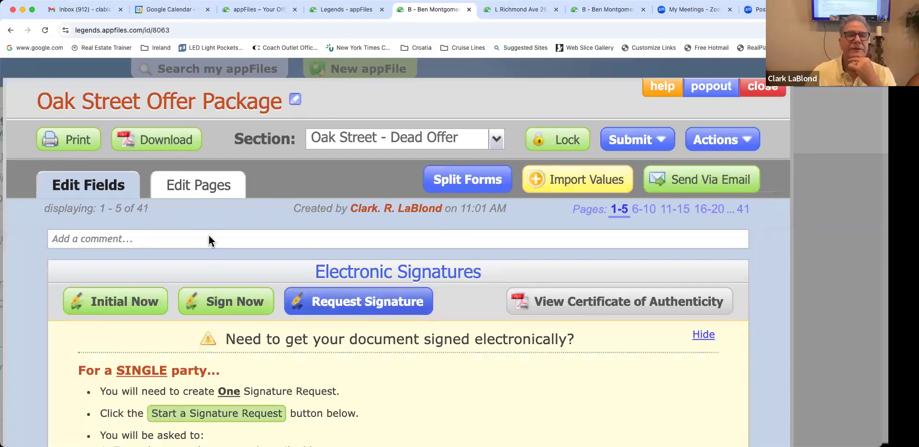
# Step: Scroll down the Oak Street Offer Package to Start a Signature Request
pyautogui.scroll(-3, 209, 236)
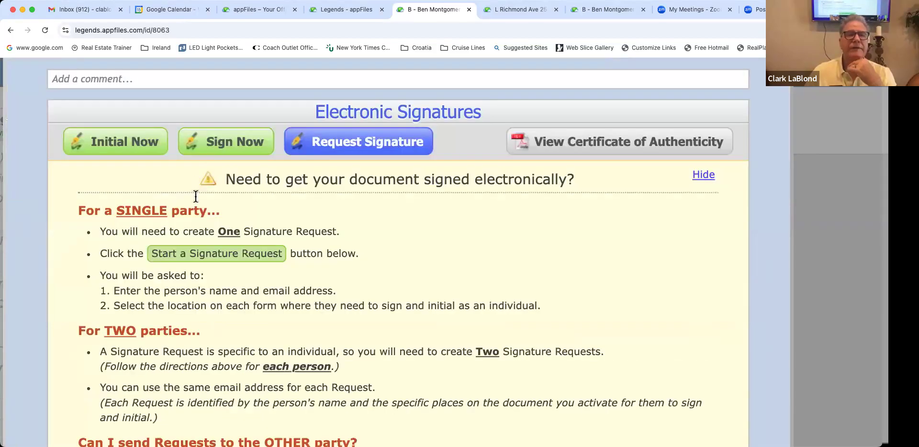
pyautogui.scroll(-1, 194, 197)
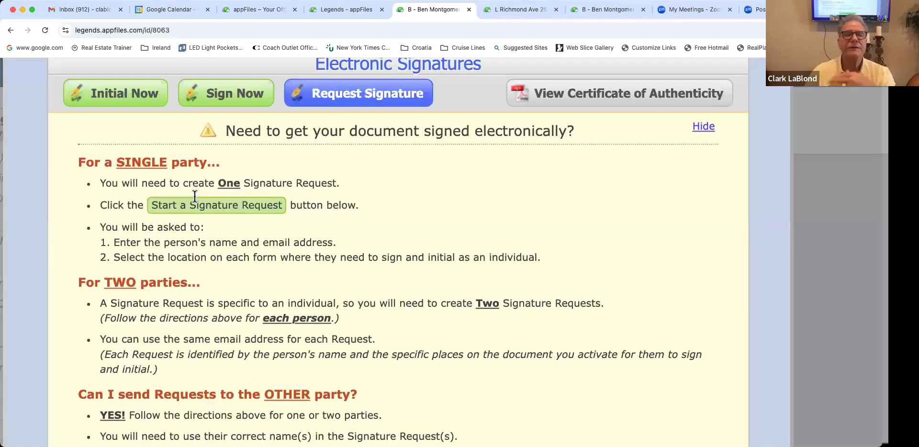
pyautogui.scroll(-2, 195, 196)
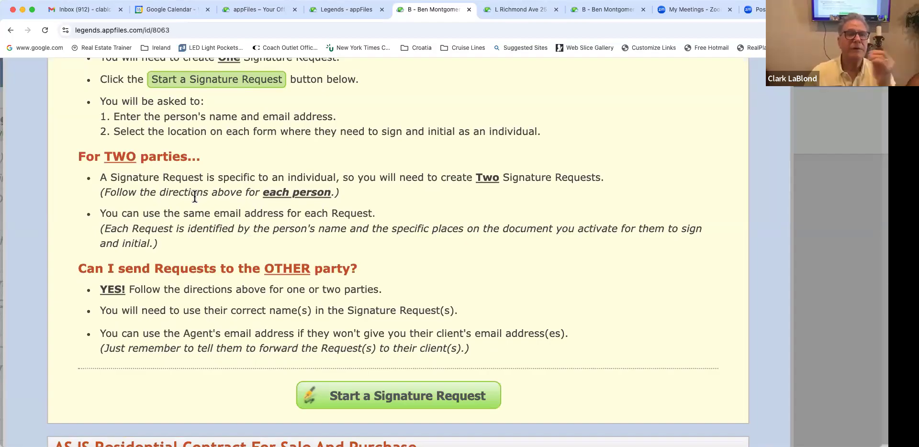
pyautogui.scroll(-4, 269, 224)
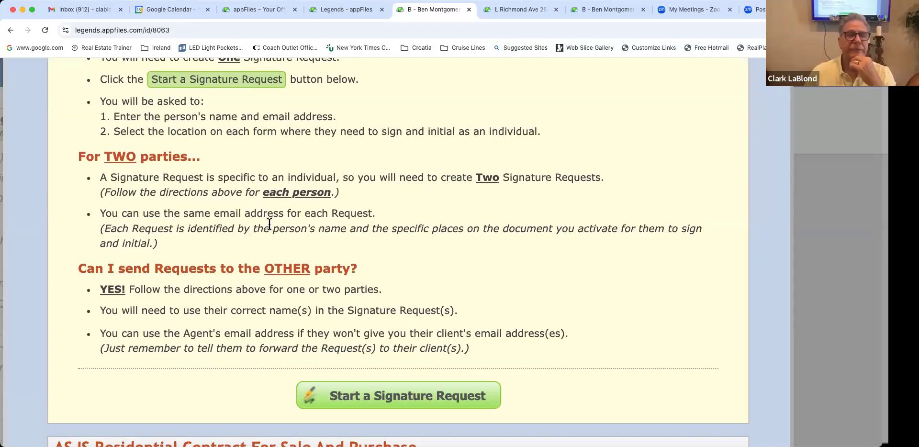
pyautogui.scroll(-3, 269, 227)
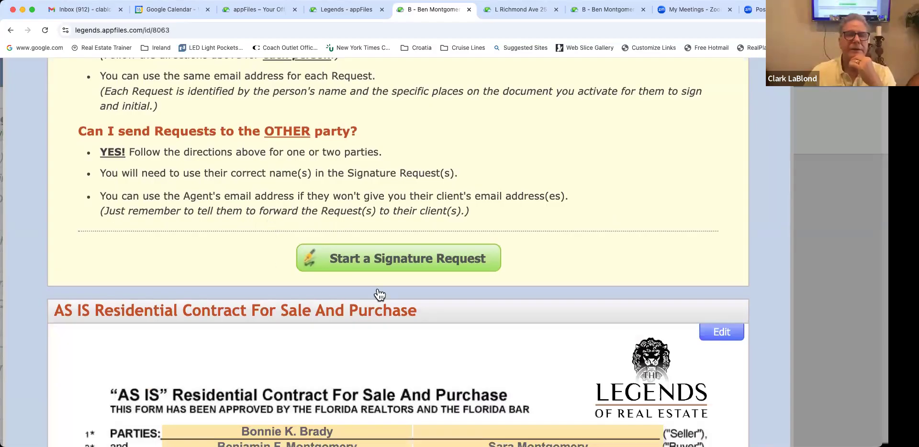
pyautogui.scroll(-3, 380, 293)
pyautogui.scroll(4, 379, 293)
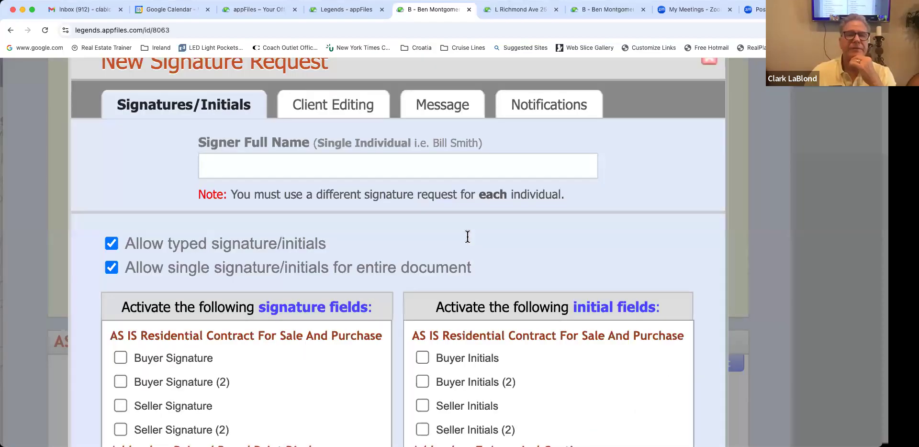
pyautogui.scroll(-2, 468, 236)
pyautogui.scroll(2, 466, 237)
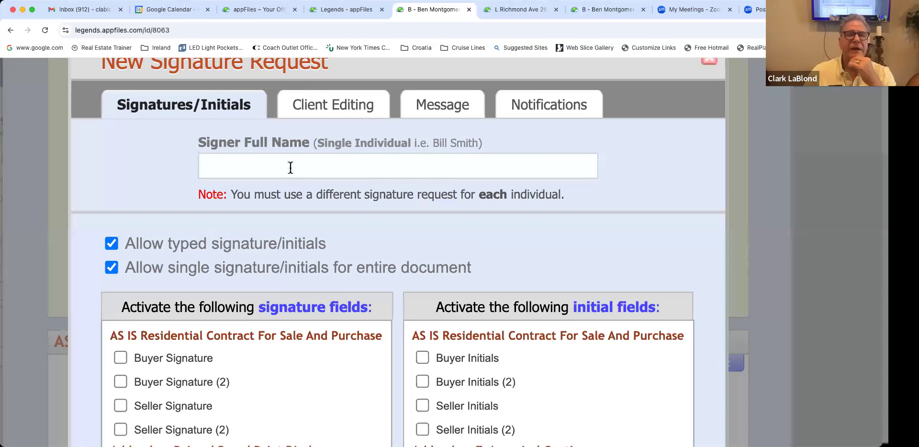
pyautogui.click(289, 168)
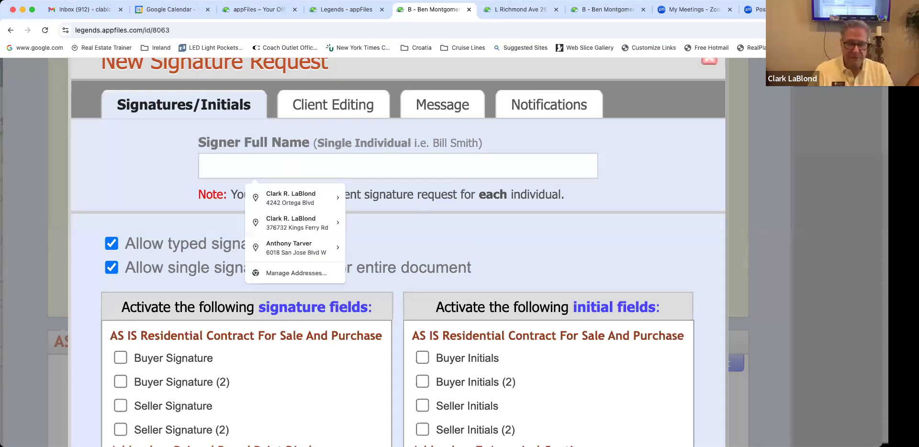
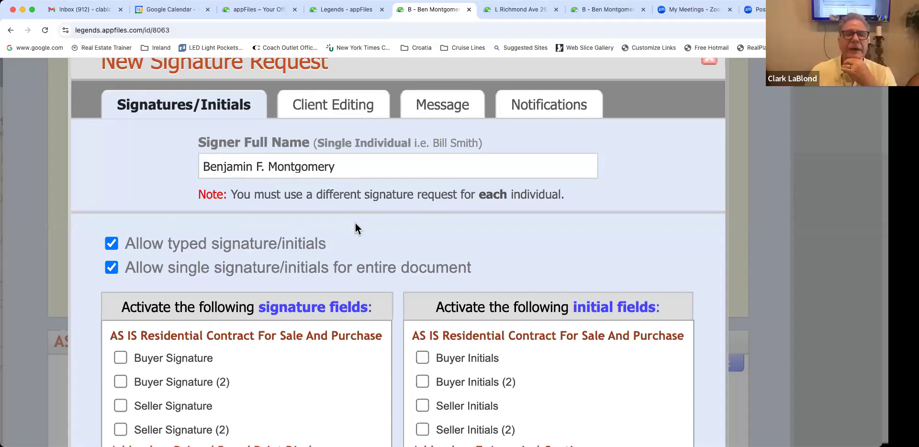
pyautogui.scroll(-4, 355, 229)
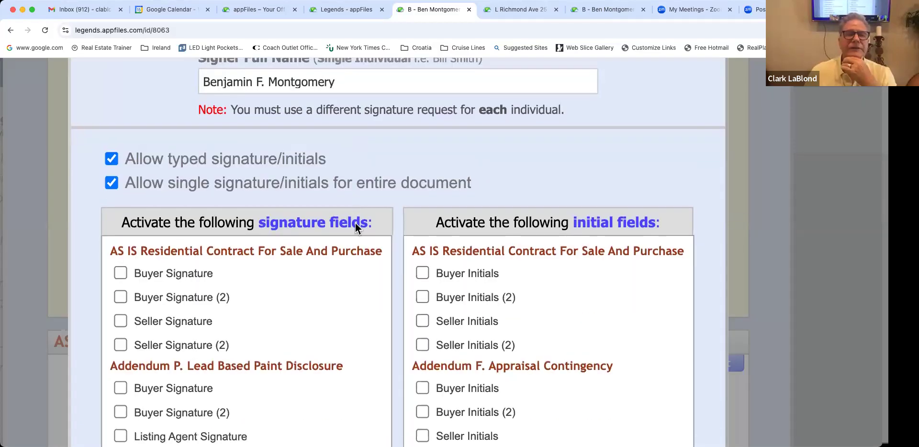
pyautogui.scroll(-5, 355, 223)
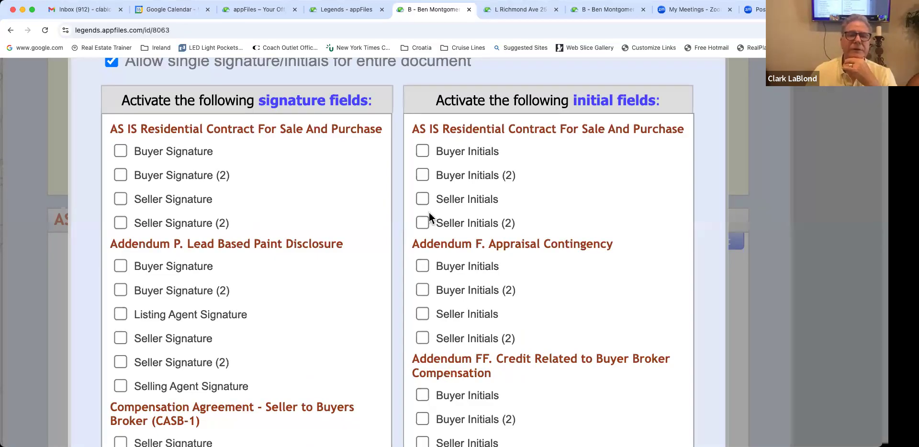
pyautogui.hscroll(3, 429, 213)
pyautogui.hscroll(-5, 401, 208)
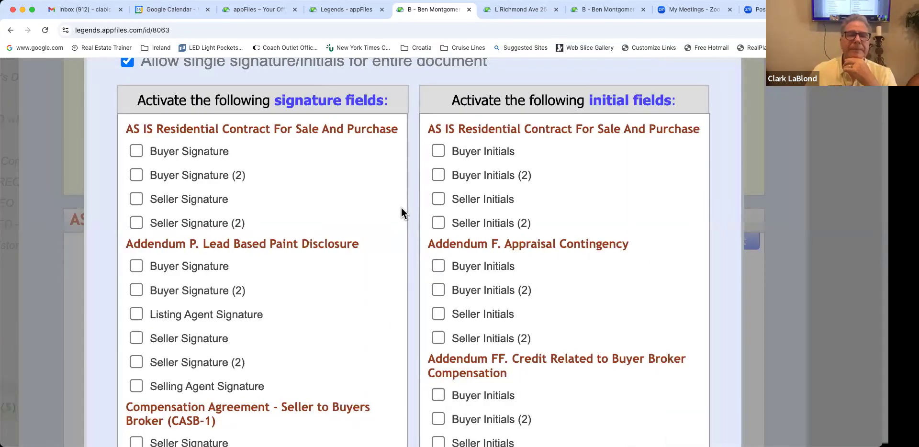
pyautogui.scroll(4, 402, 208)
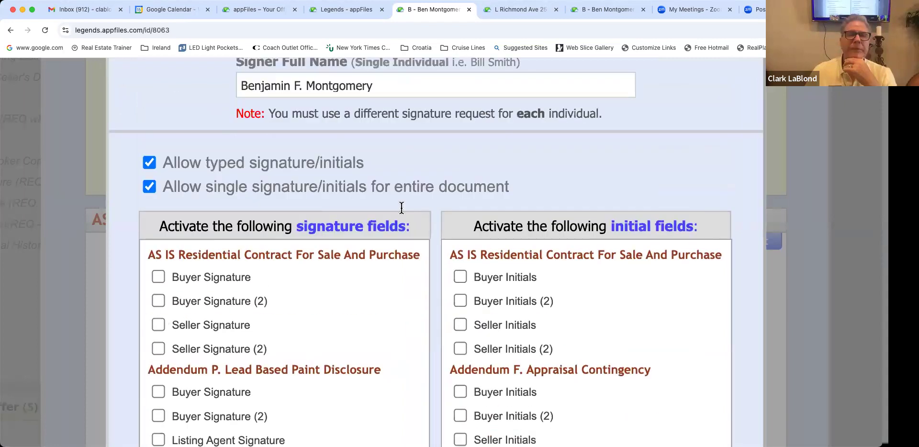
pyautogui.scroll(-4, 402, 207)
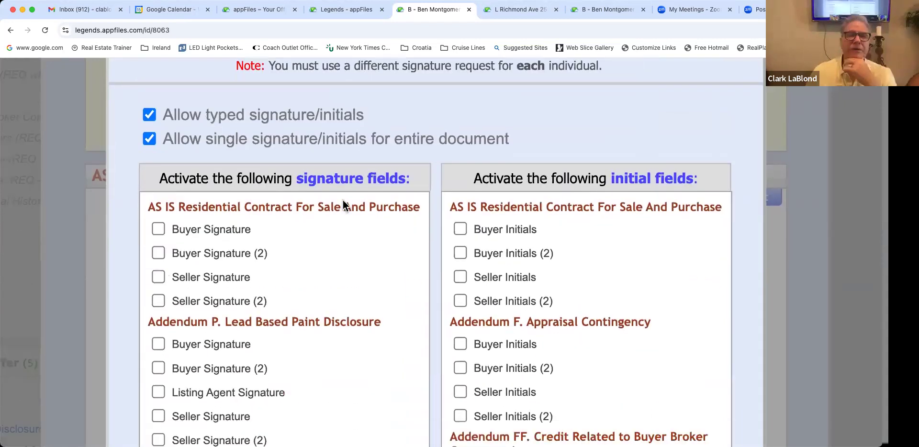
# Step: Tick Buyer Signature under AS IS Residential Contract For Sale And Purchase
pyautogui.click(164, 185)
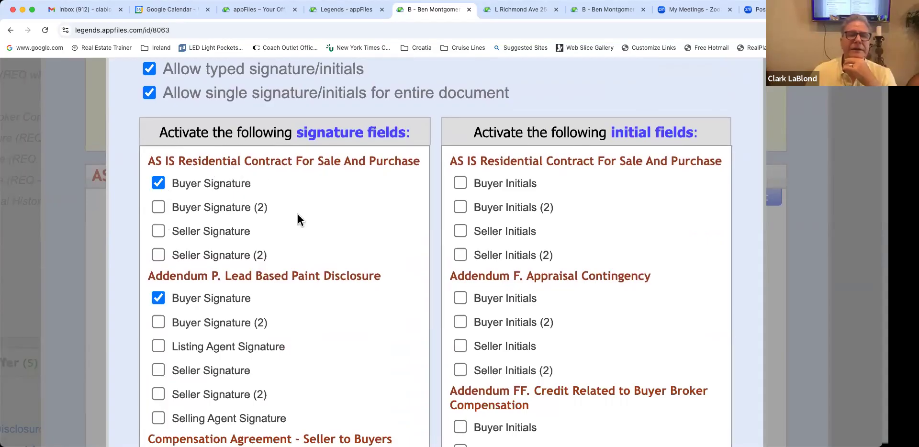
pyautogui.scroll(-2, 306, 218)
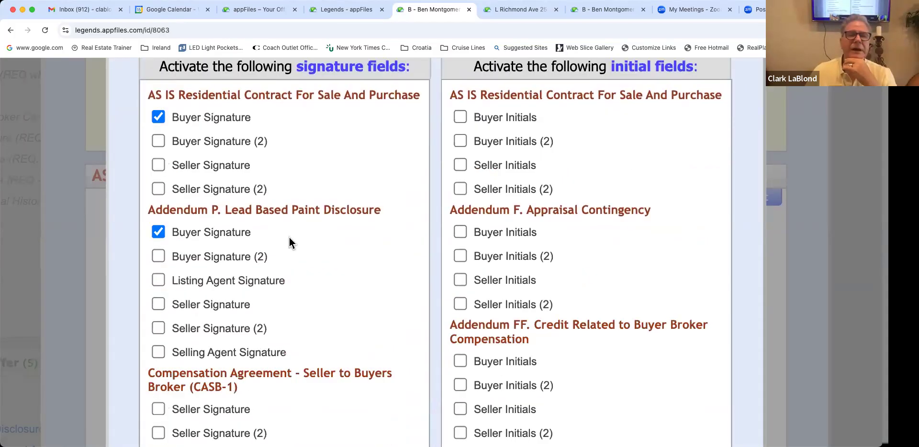
pyautogui.scroll(-1, 289, 237)
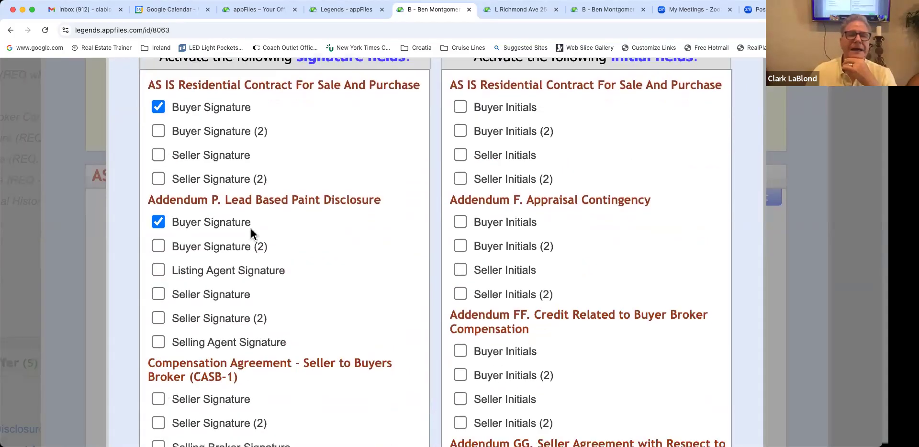
pyautogui.scroll(-5, 253, 230)
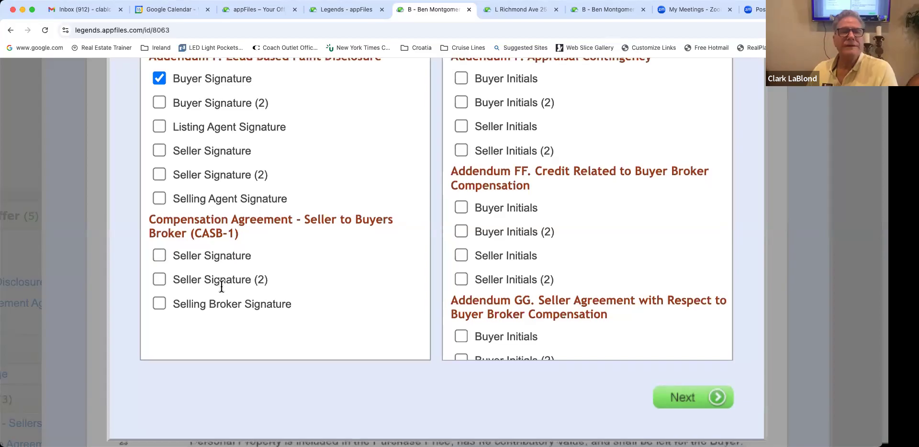
pyautogui.scroll(3, 221, 286)
pyautogui.scroll(3, 221, 286)
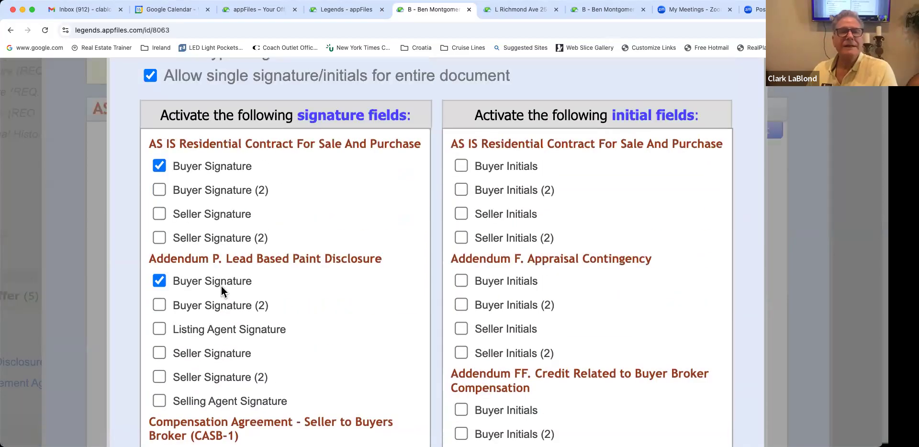
pyautogui.scroll(-1, 221, 287)
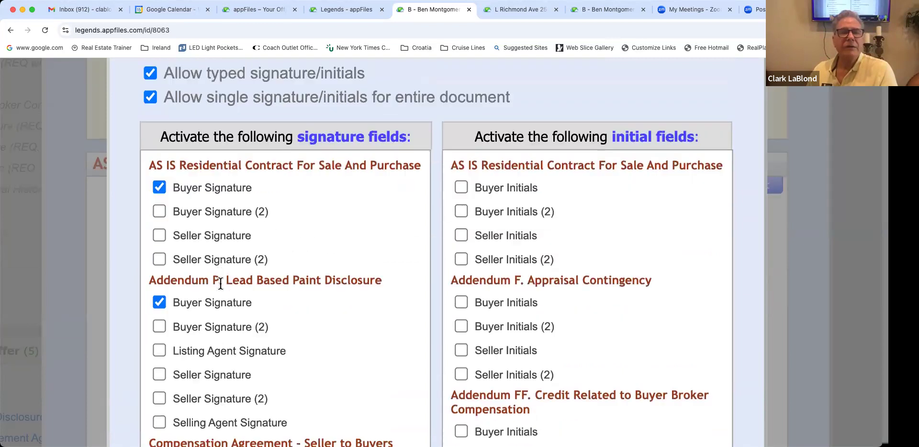
# Step: Review the Addendum P Lead Based Paint Disclosure's Buyer Signature field in the list
pyautogui.scroll(1, 222, 282)
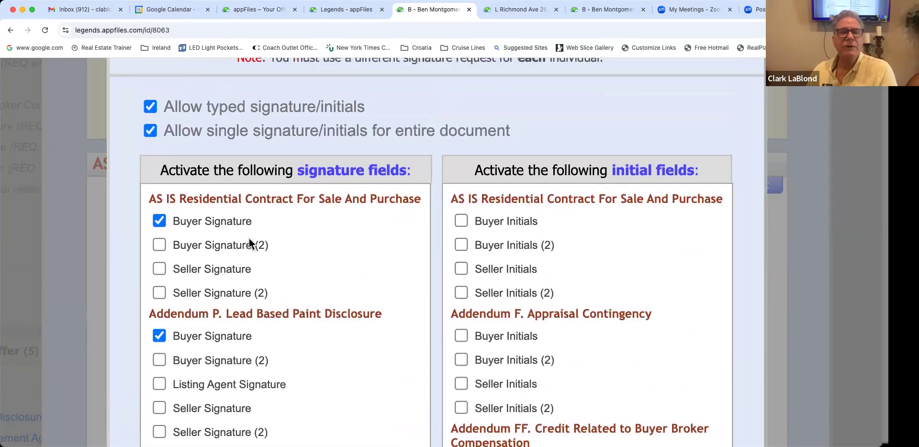
pyautogui.scroll(3, 290, 190)
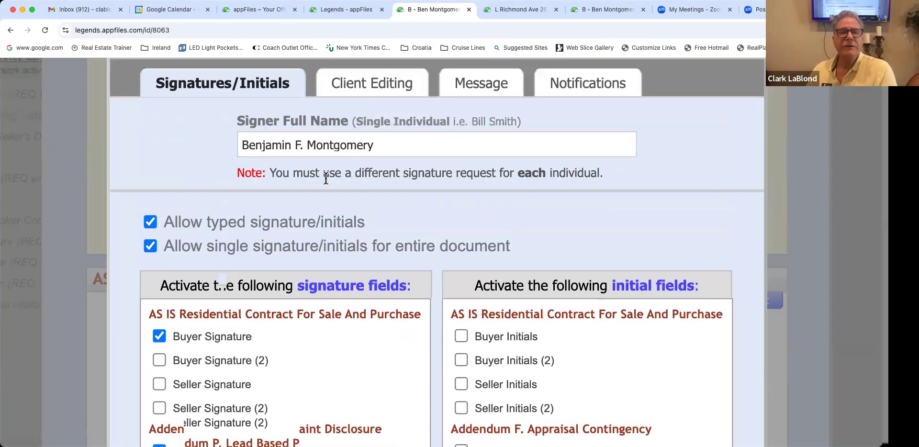
pyautogui.scroll(1, 318, 225)
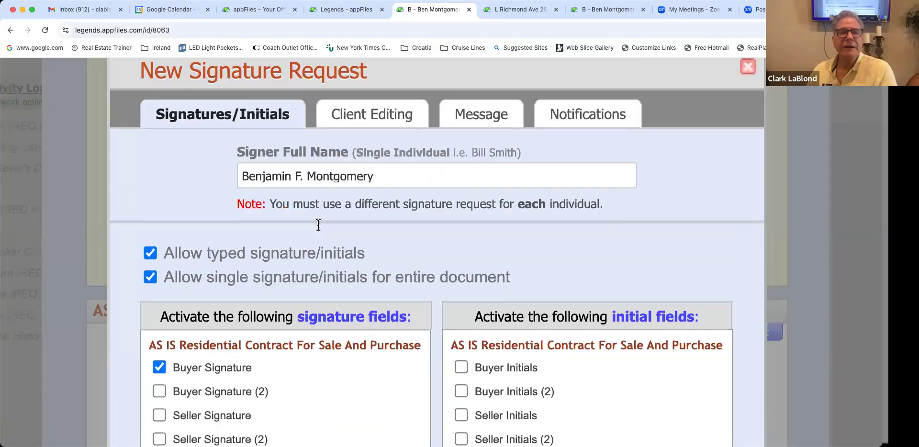
pyautogui.scroll(-4, 318, 225)
pyautogui.scroll(-1, 319, 225)
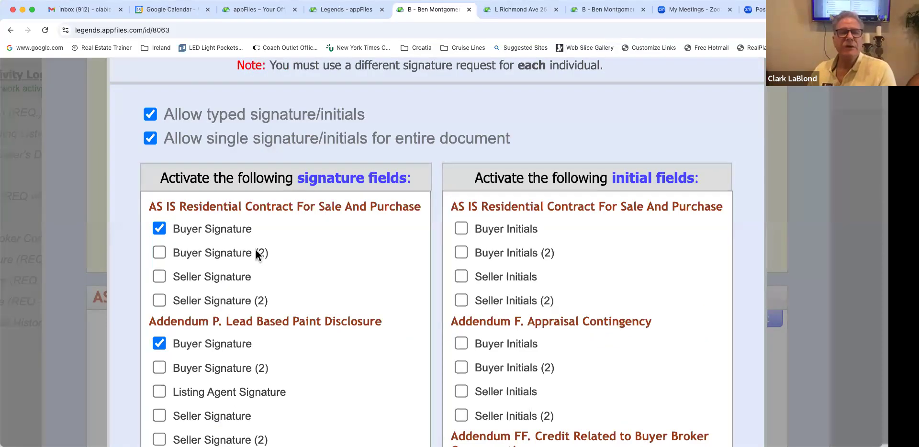
pyautogui.scroll(2, 153, 324)
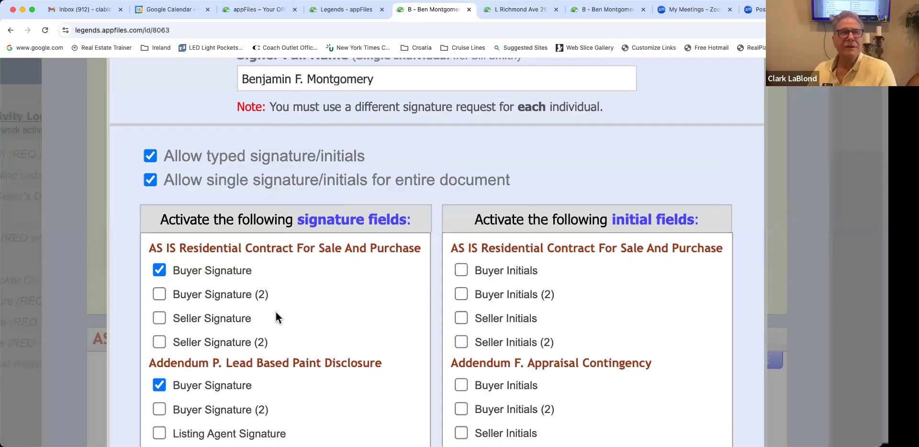
pyautogui.hscroll(5, 283, 312)
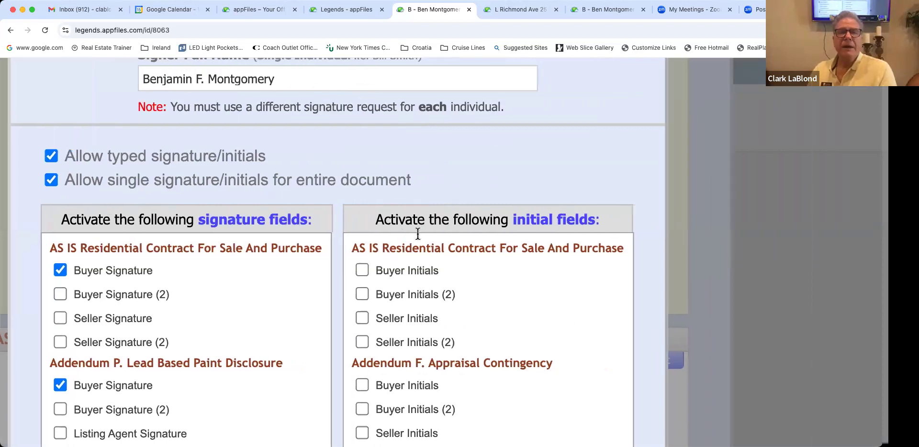
pyautogui.scroll(-2, 419, 251)
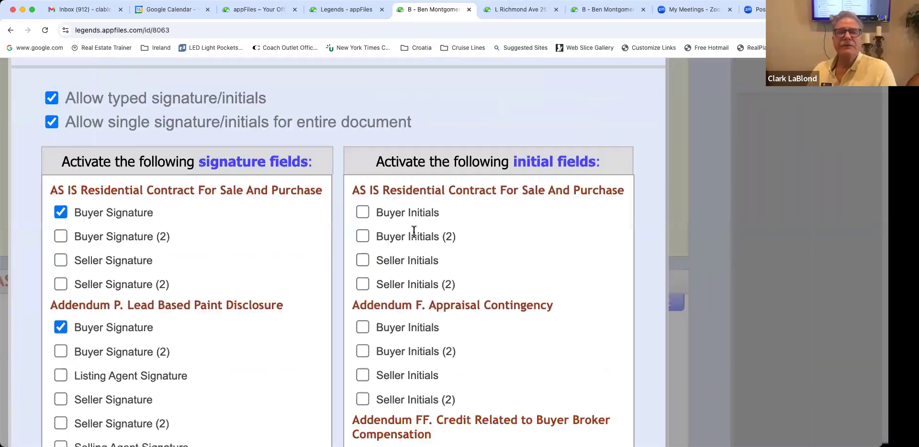
pyautogui.scroll(-1, 414, 231)
pyautogui.click(362, 190)
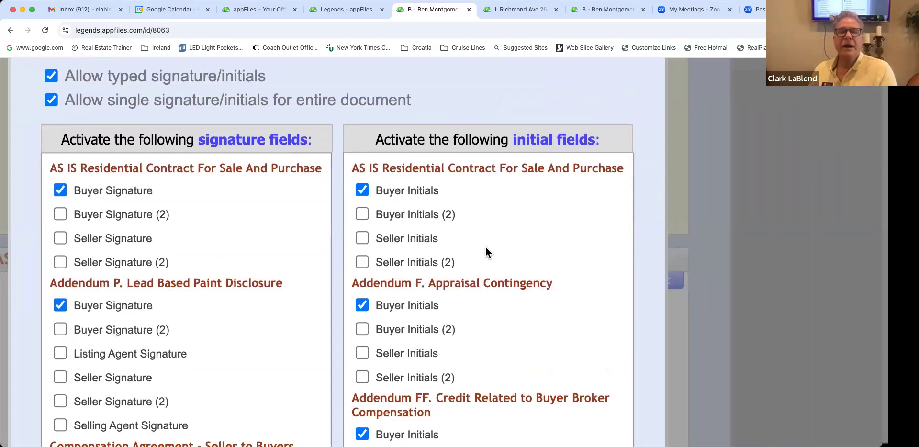
pyautogui.scroll(-1, 378, 266)
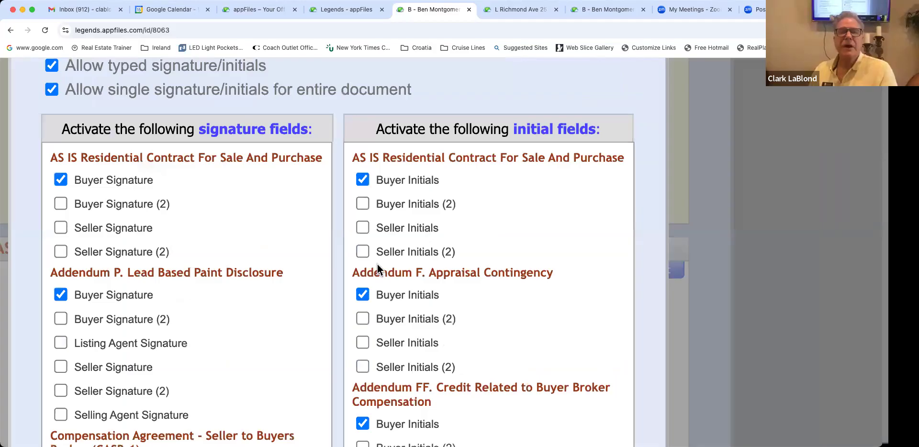
pyautogui.scroll(-2, 437, 275)
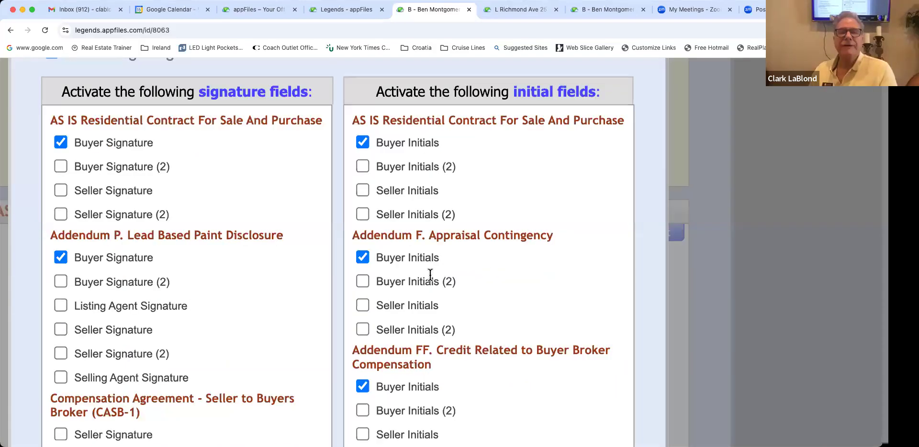
pyautogui.scroll(-5, 429, 273)
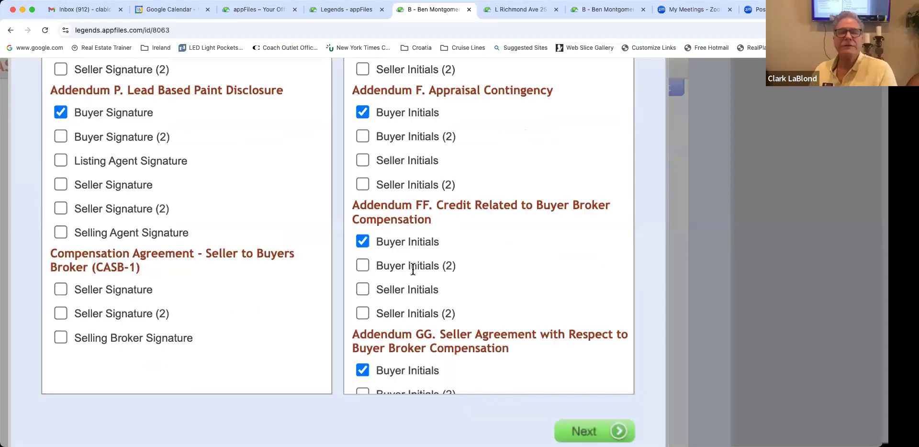
pyautogui.scroll(-4, 413, 269)
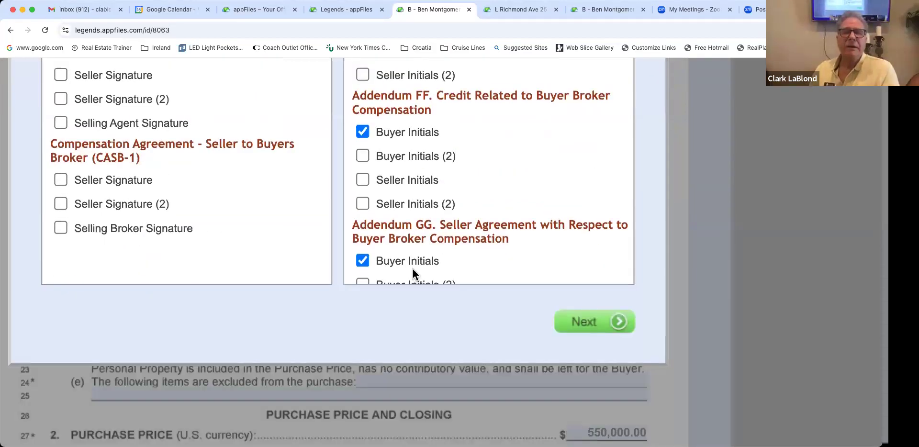
pyautogui.scroll(-3, 412, 269)
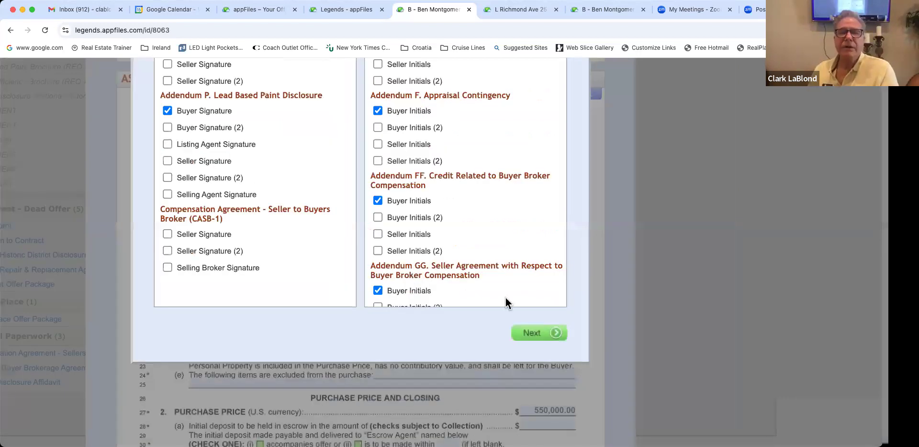
pyautogui.scroll(-3, 505, 297)
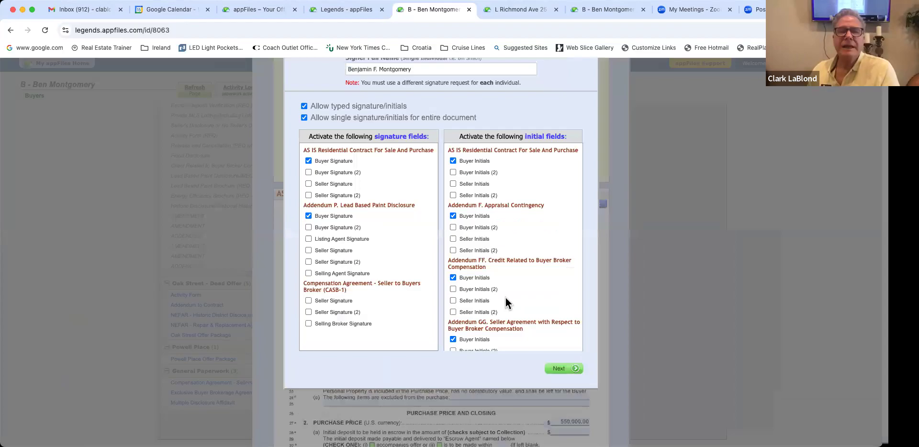
pyautogui.scroll(1, 507, 302)
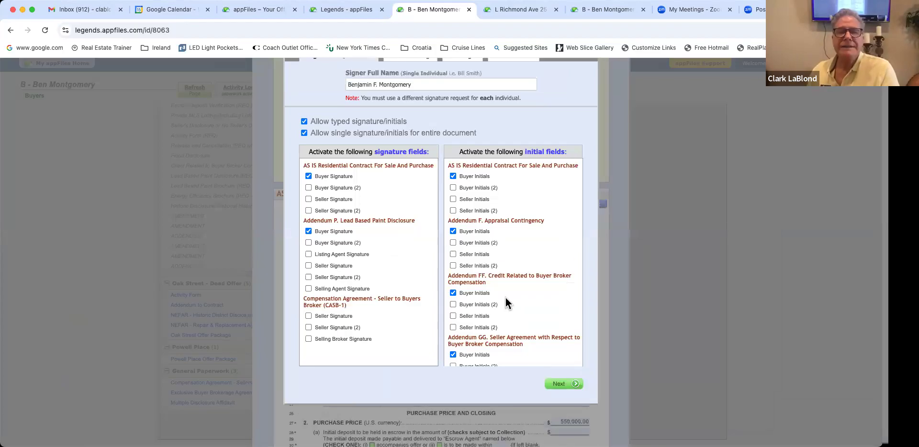
pyautogui.scroll(-3, 489, 342)
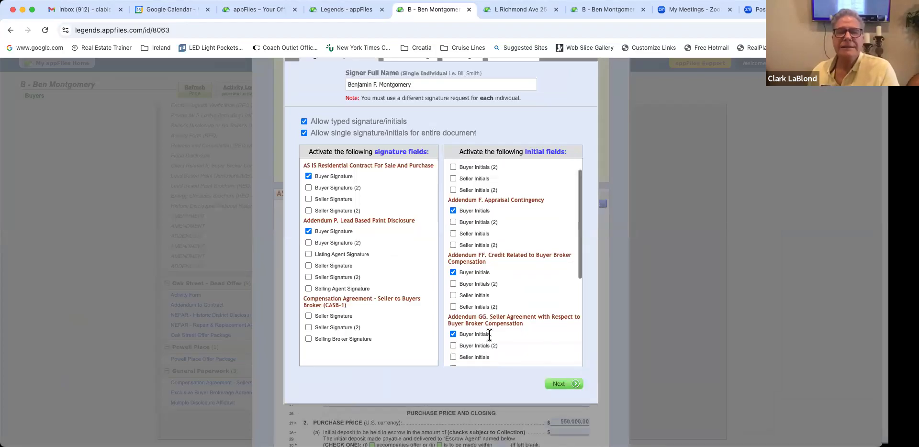
pyautogui.scroll(-4, 489, 335)
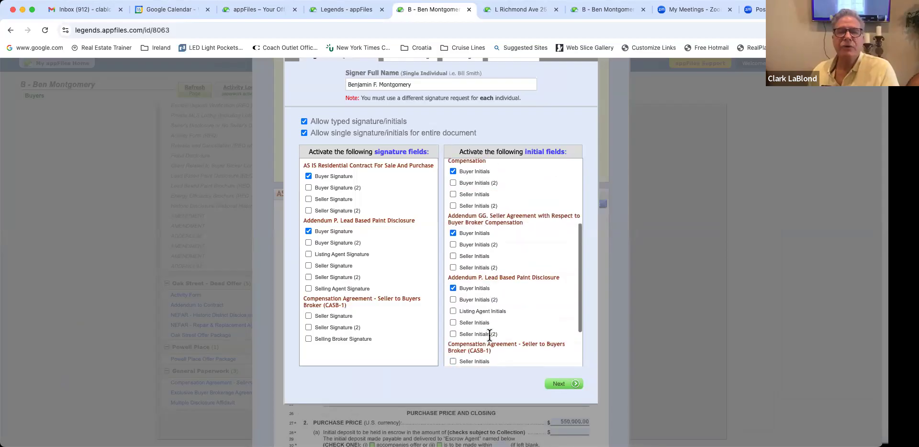
pyautogui.scroll(-1, 489, 333)
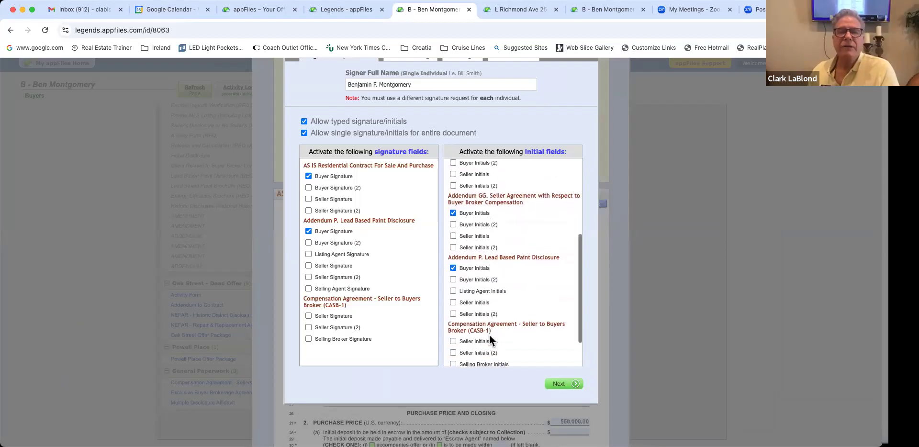
pyautogui.scroll(-2, 489, 310)
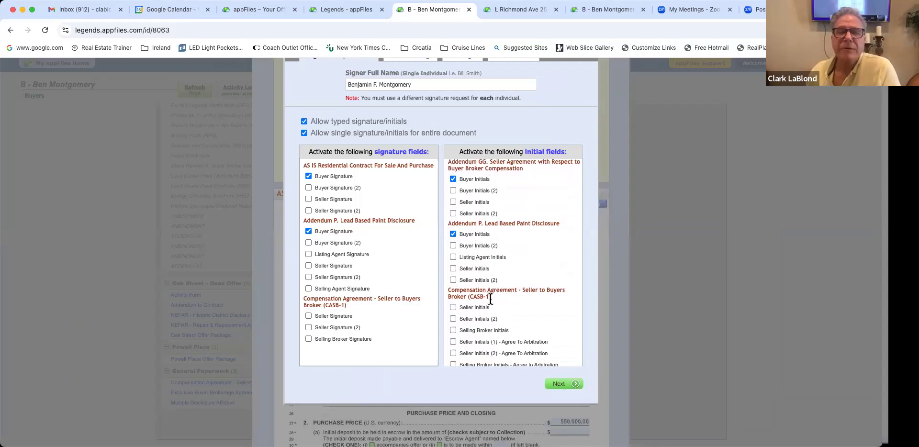
pyautogui.scroll(-1, 484, 301)
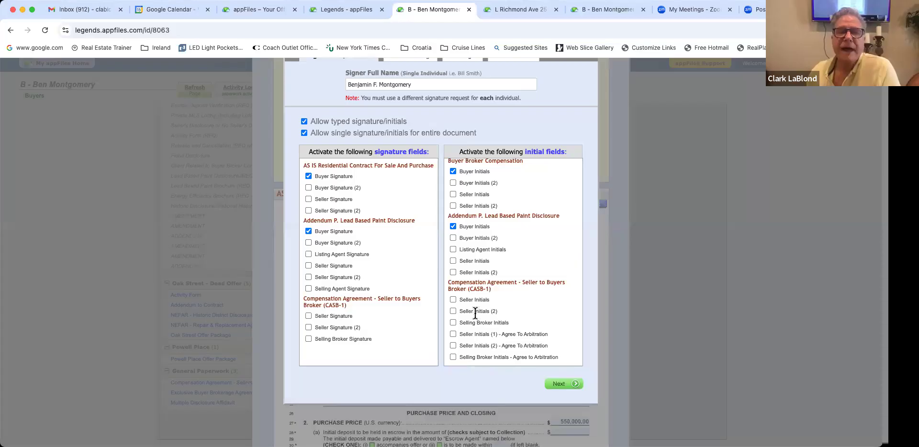
pyautogui.scroll(5, 474, 313)
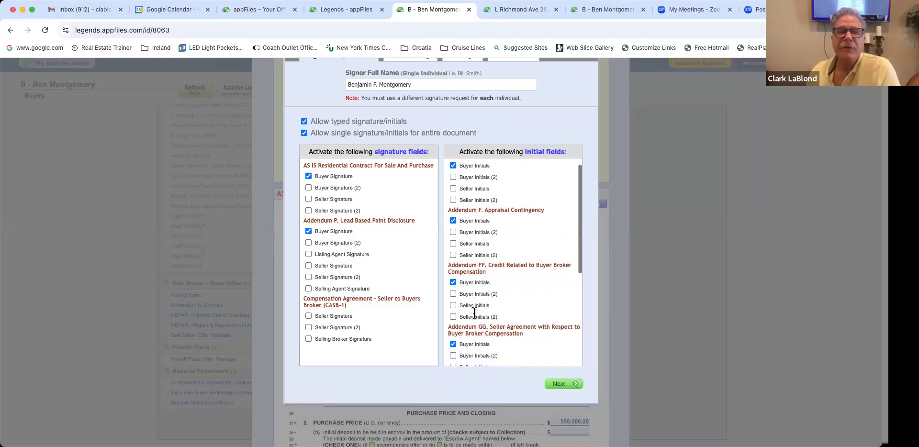
pyautogui.scroll(3, 473, 313)
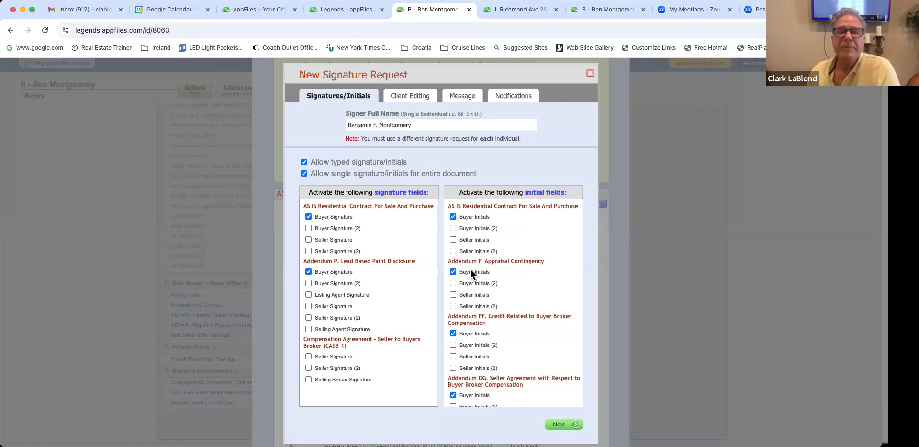
pyautogui.scroll(-3, 486, 312)
pyautogui.scroll(-3, 486, 311)
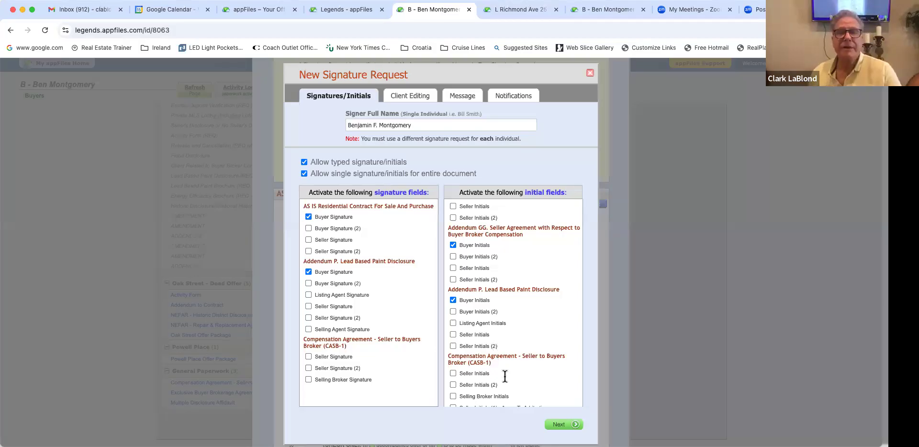
pyautogui.scroll(-3, 517, 378)
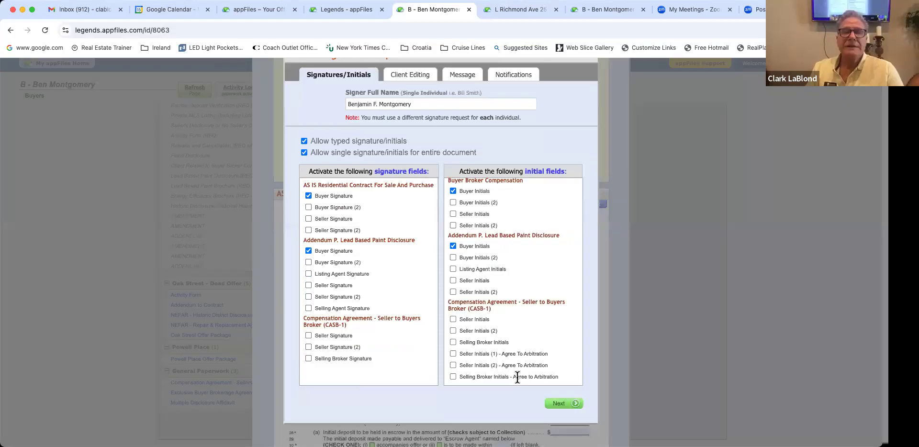
pyautogui.scroll(1, 565, 377)
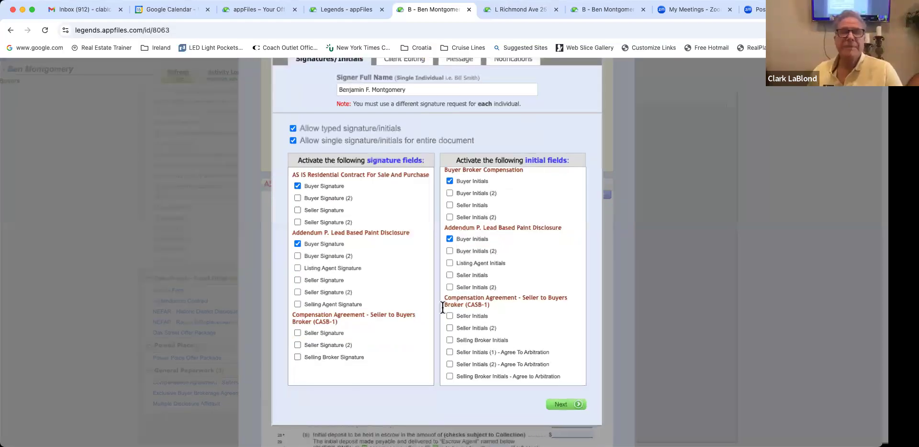
pyautogui.scroll(3, 399, 262)
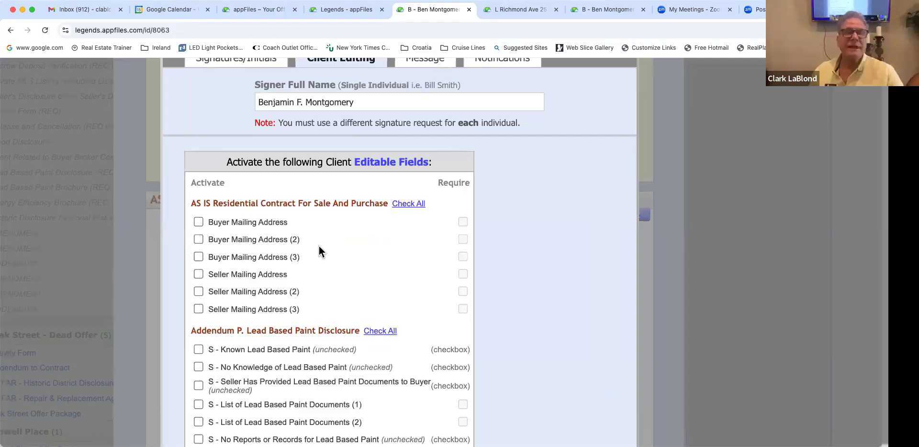
# Step: Toggle Buyer Mailing Address and its Require box on, then switch the field back off
pyautogui.click(197, 223)
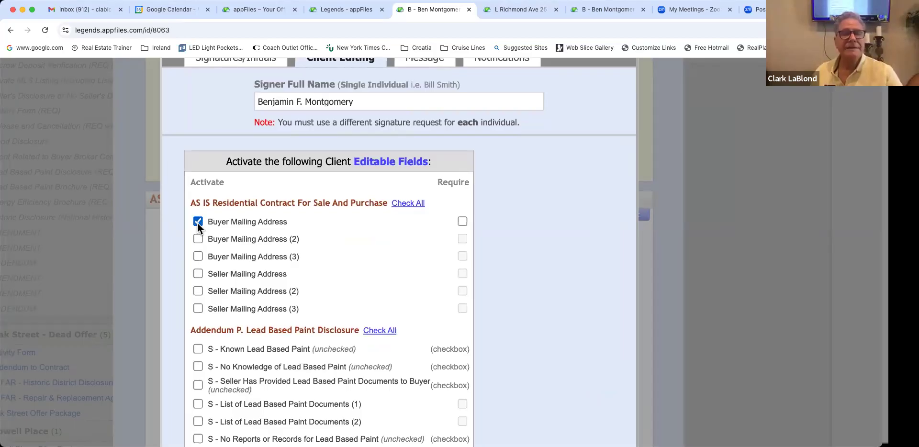
pyautogui.hscroll(-1, 481, 218)
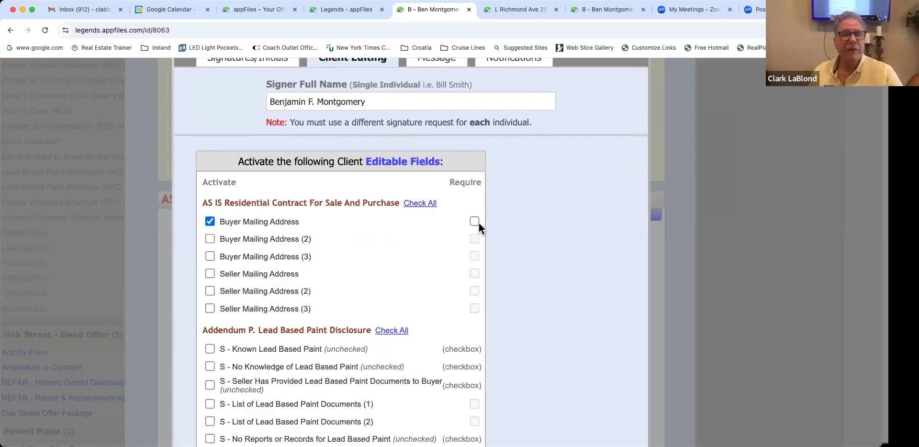
pyautogui.click(479, 223)
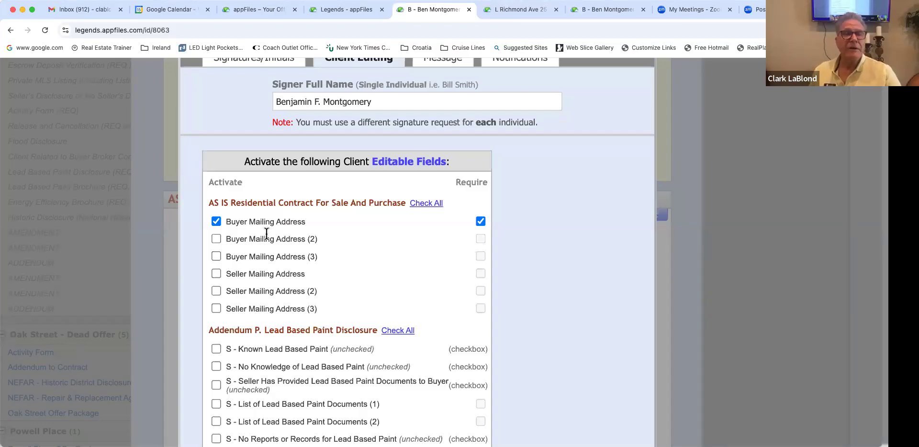
pyautogui.click(218, 221)
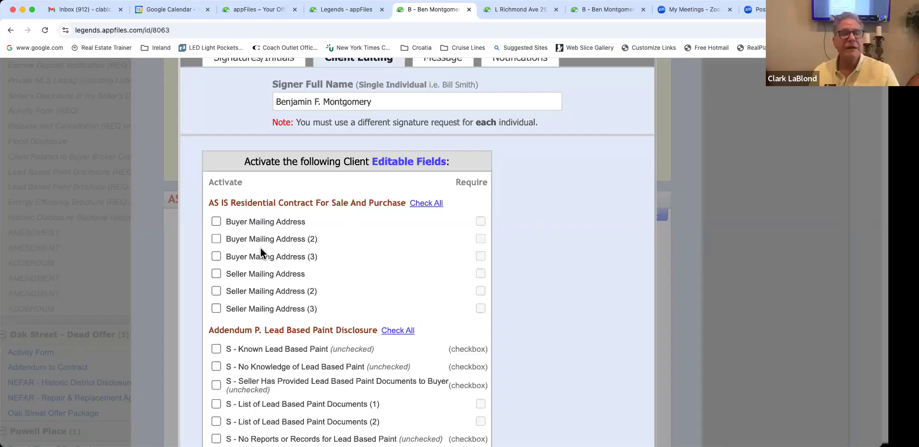
# Step: Scroll through the Client Editing fields, leaving every one turned off
pyautogui.scroll(-1, 260, 248)
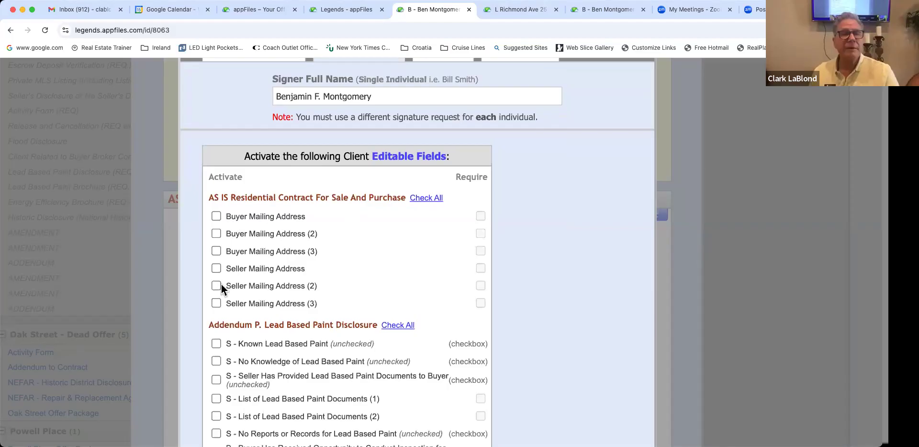
pyautogui.scroll(-3, 227, 294)
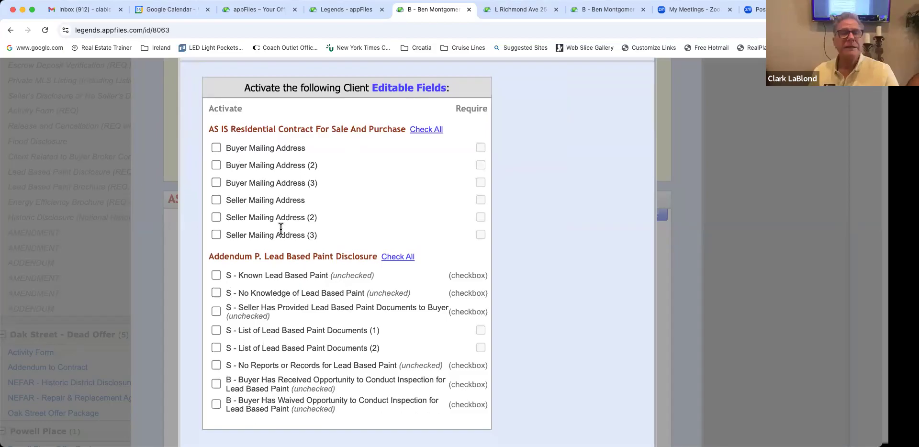
pyautogui.scroll(-3, 349, 213)
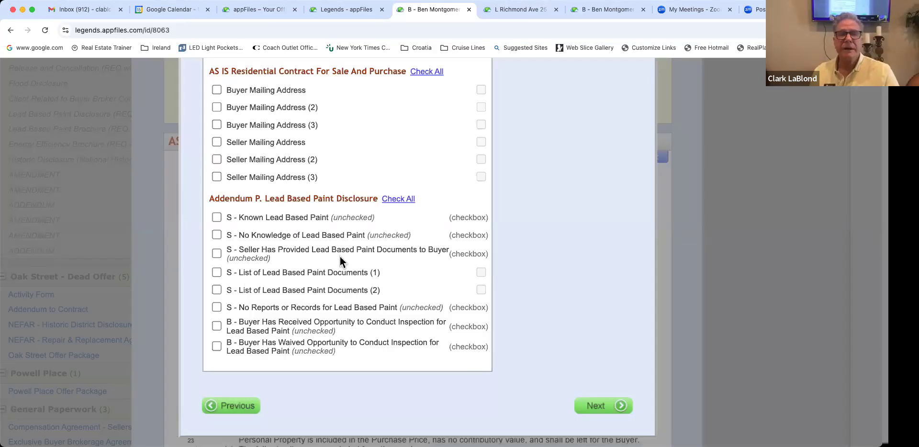
pyautogui.scroll(-1, 340, 259)
pyautogui.scroll(3, 340, 259)
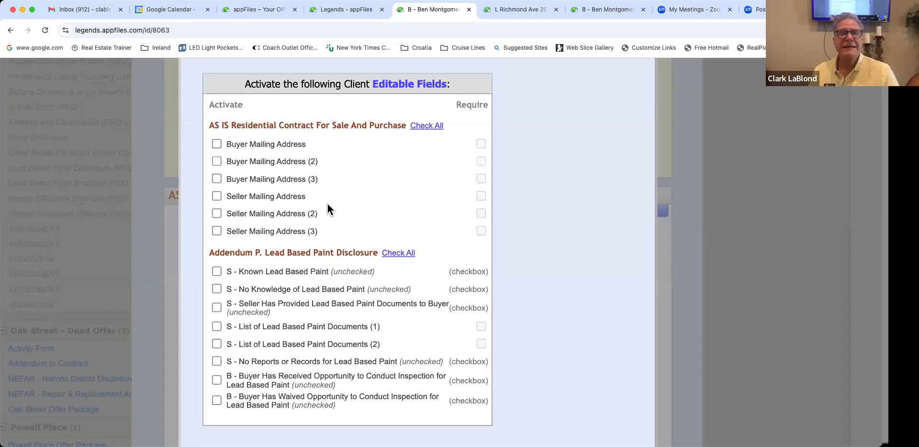
pyautogui.scroll(5, 368, 115)
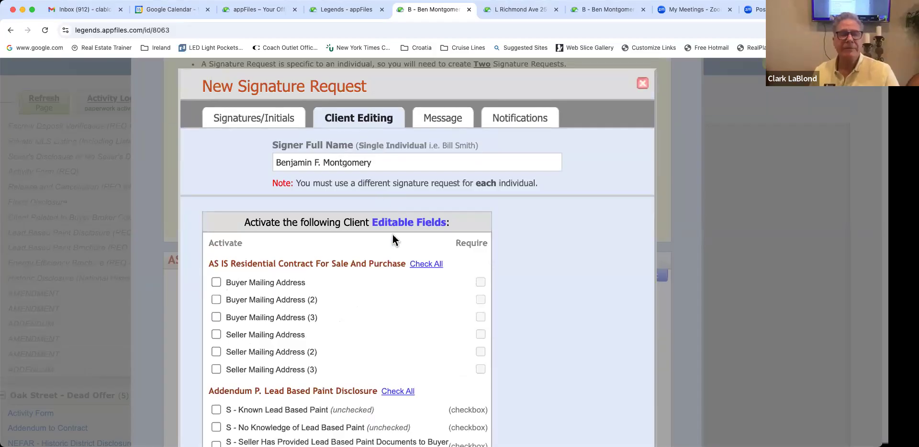
pyautogui.scroll(-3, 393, 234)
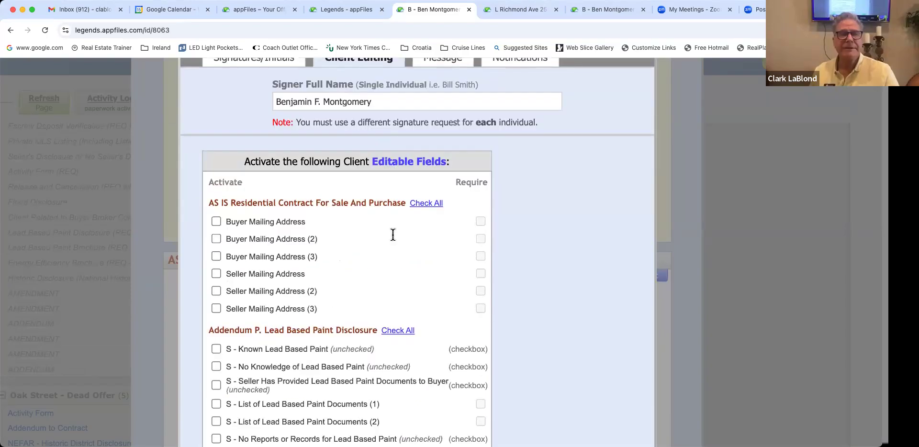
pyautogui.scroll(-6, 585, 349)
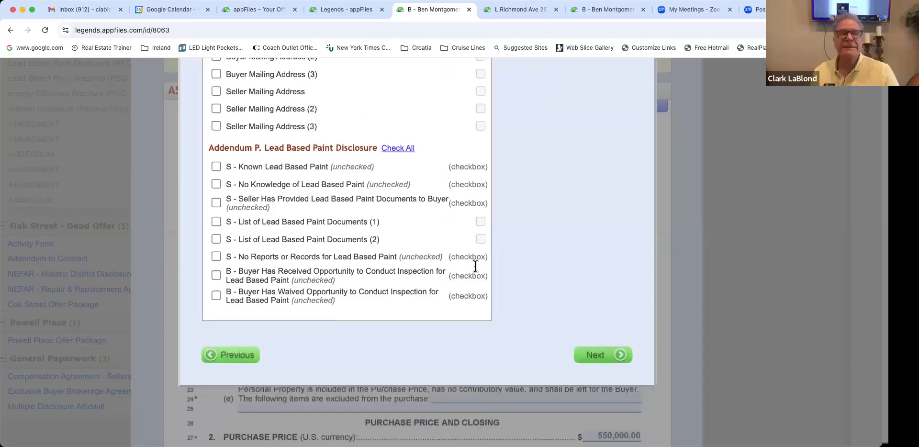
pyautogui.scroll(4, 325, 202)
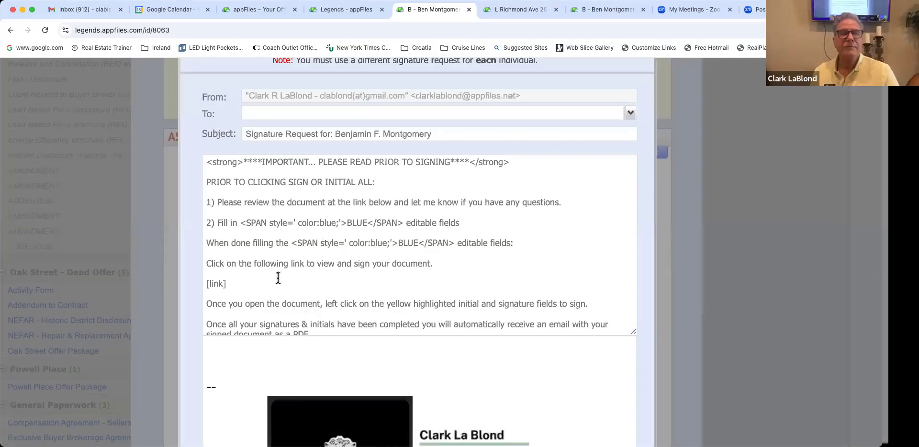
# Step: Enter the recipient's e-mail address in the To field and dismiss the suggestions
pyautogui.scroll(1, 279, 282)
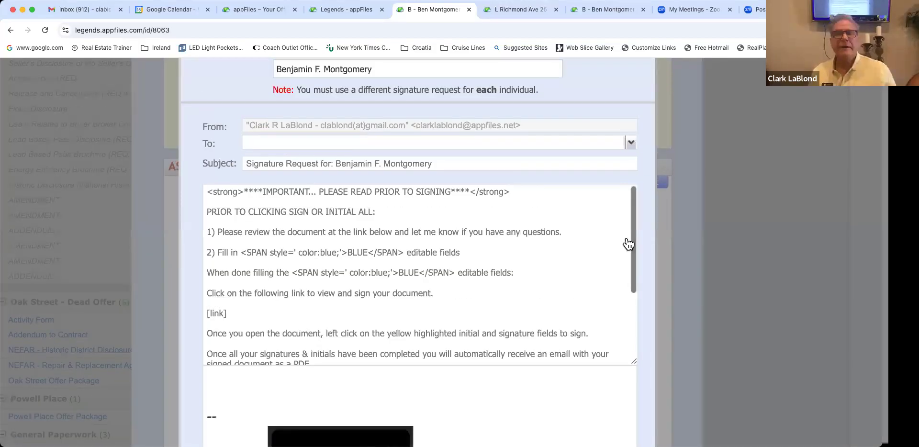
pyautogui.scroll(3, 499, 252)
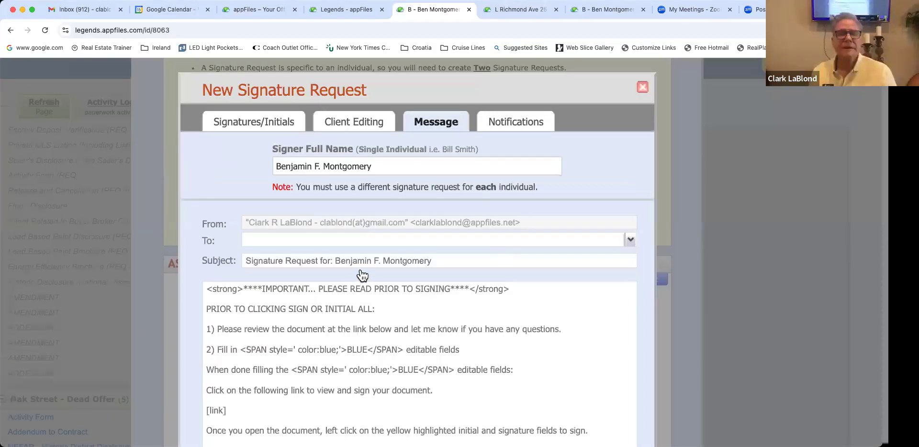
pyautogui.click(351, 240)
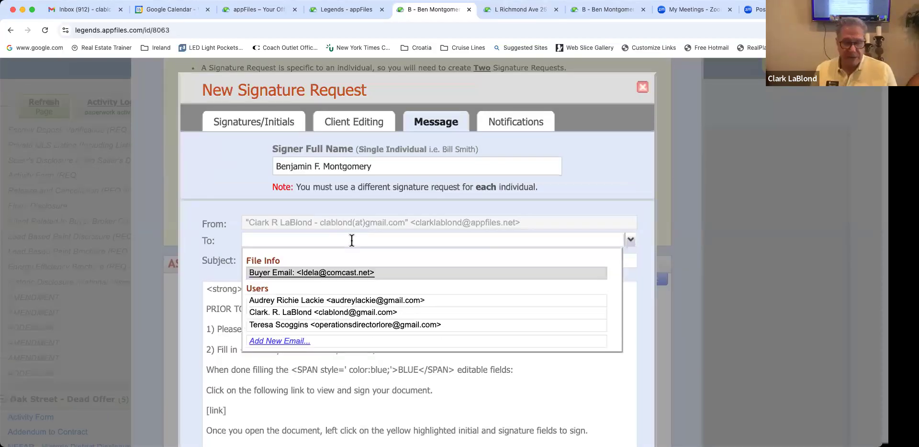
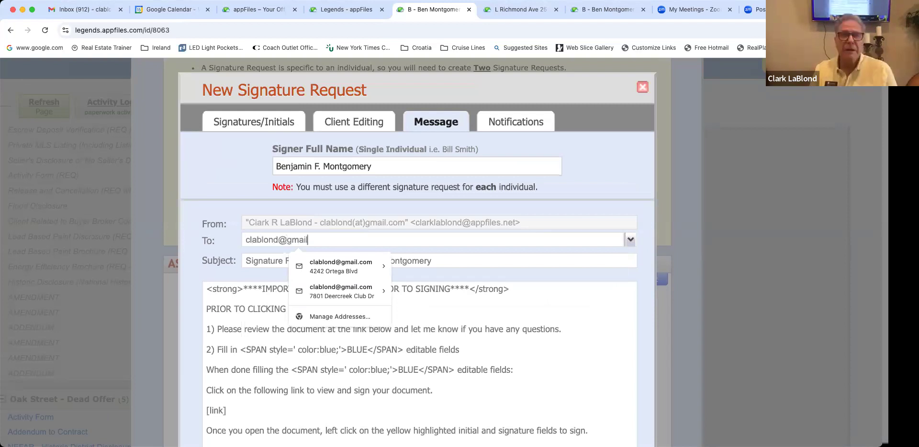
pyautogui.click(515, 274)
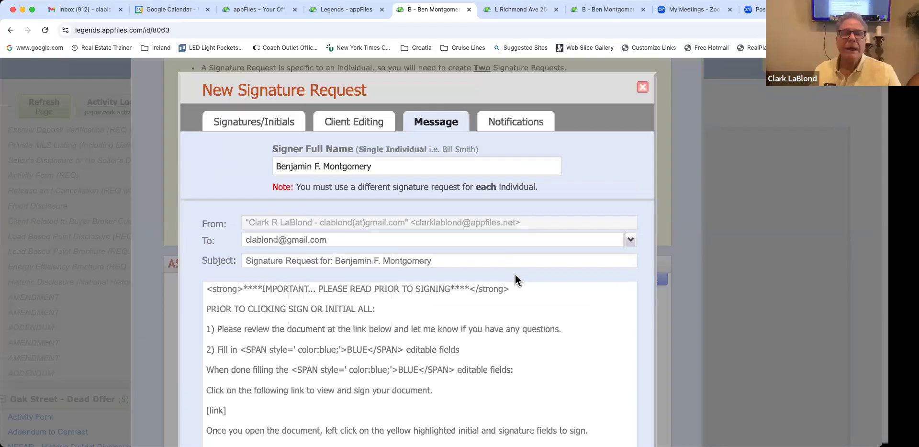
pyautogui.scroll(-2, 515, 275)
pyautogui.scroll(-5, 515, 274)
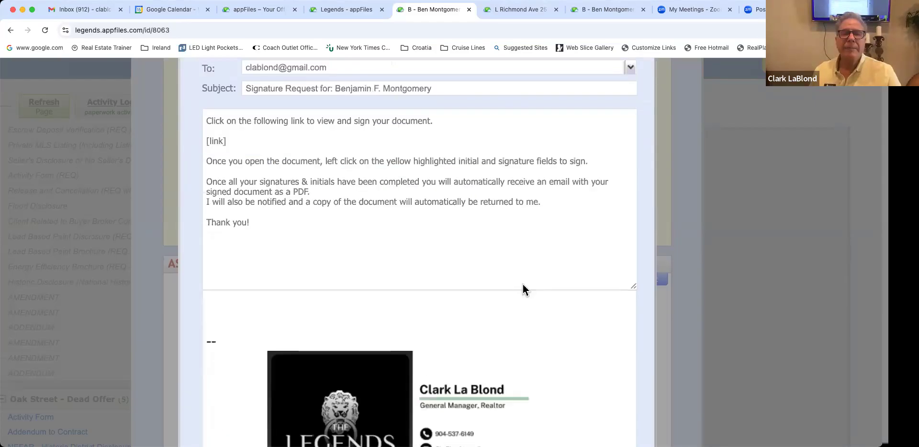
pyautogui.scroll(-4, 593, 330)
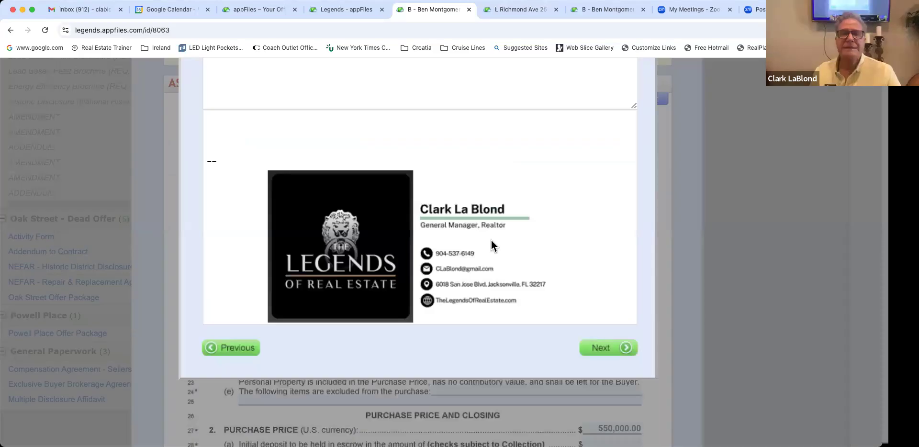
# Step: Scroll through the Notifications settings, keeping the administrator checked
pyautogui.scroll(1, 482, 246)
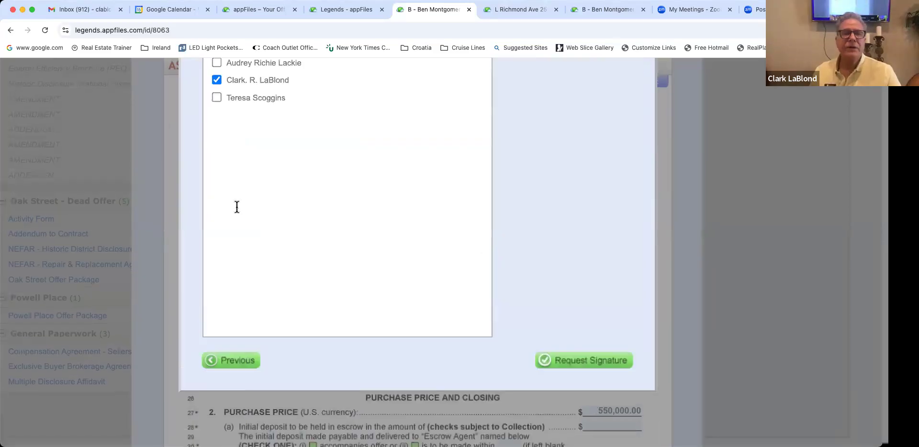
pyautogui.scroll(3, 234, 208)
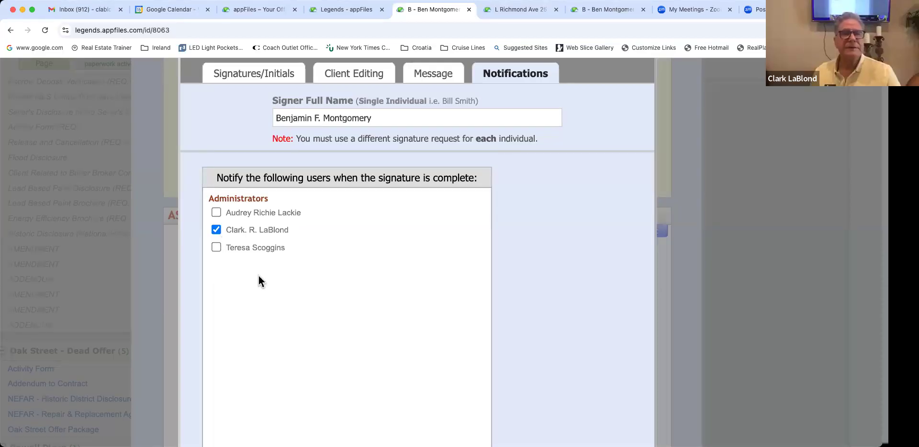
pyautogui.scroll(-5, 379, 272)
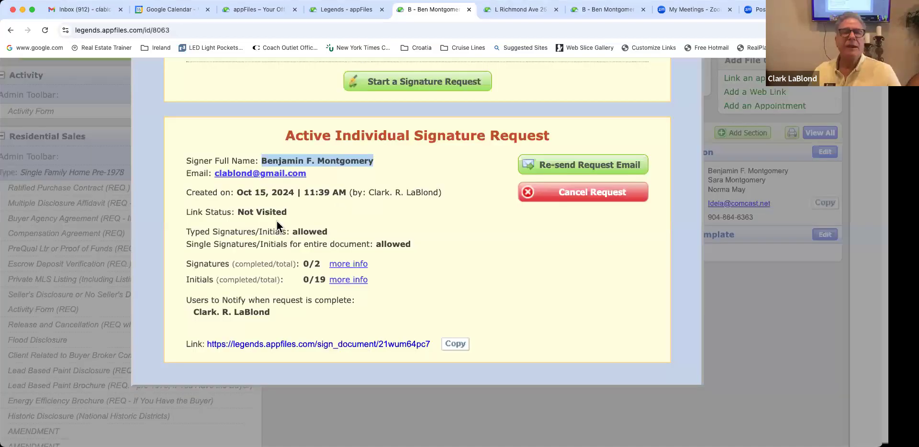
pyautogui.click(251, 222)
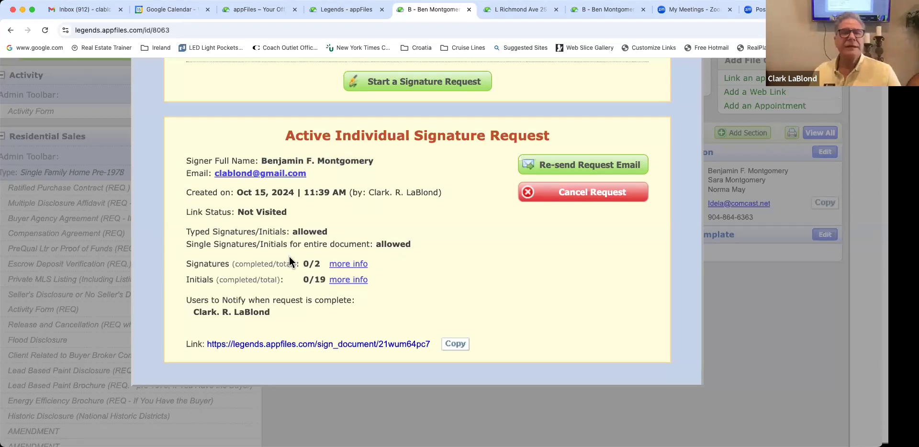
pyautogui.scroll(1, 322, 258)
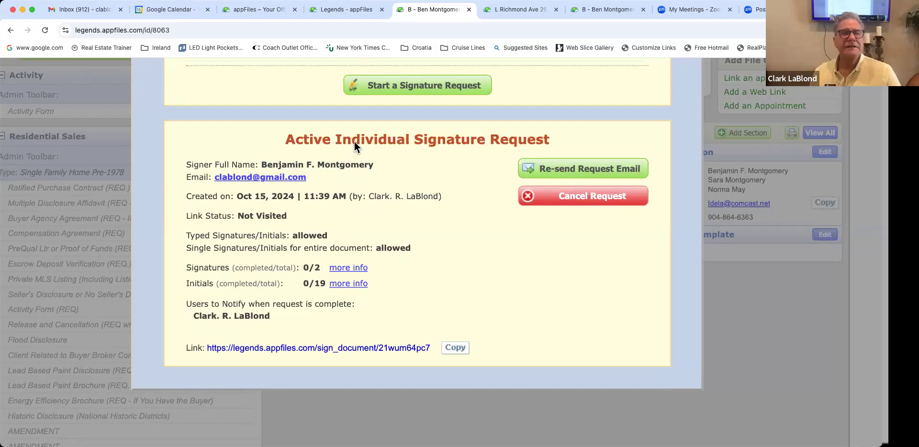
pyautogui.scroll(5, 354, 142)
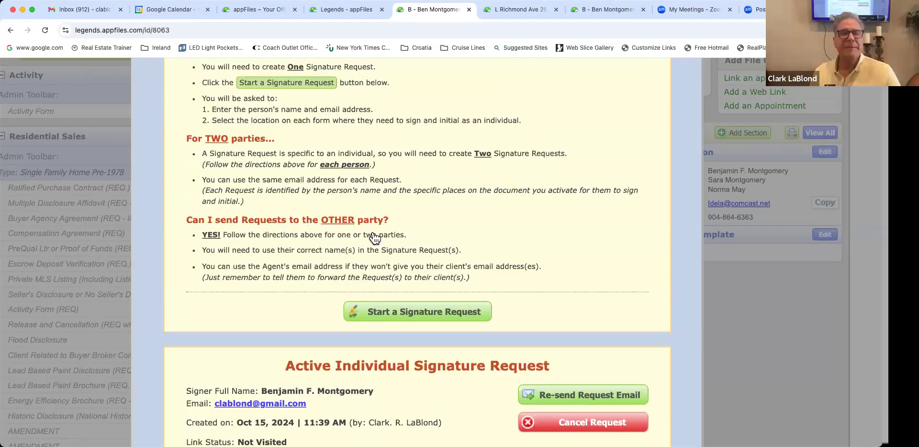
pyautogui.scroll(3, 374, 237)
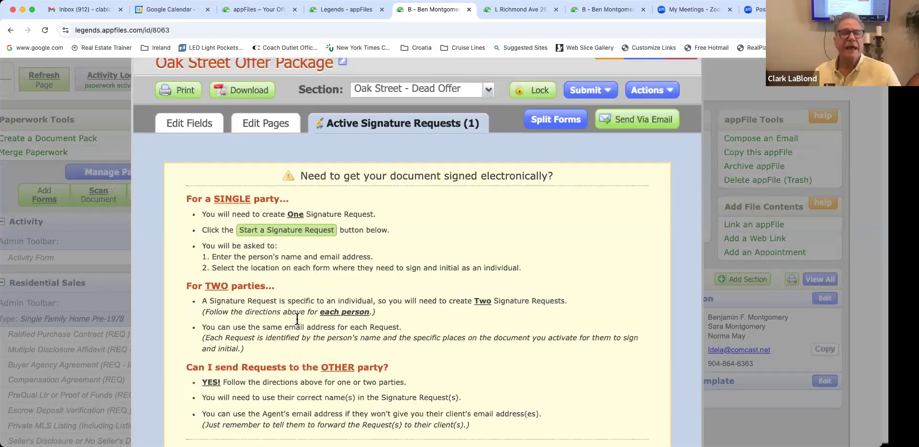
pyautogui.scroll(-7, 297, 318)
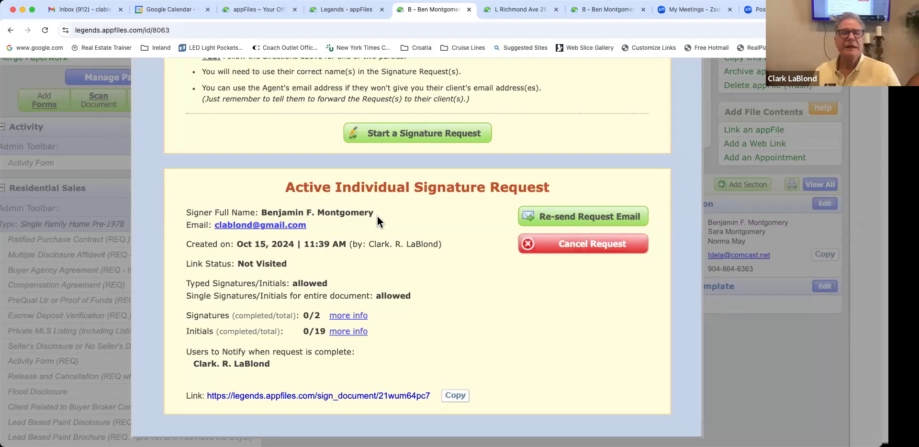
pyautogui.click(392, 143)
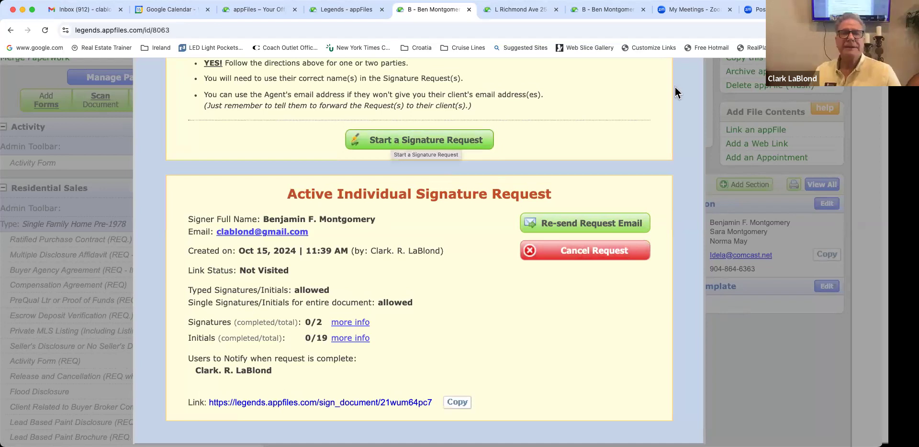
pyautogui.scroll(10, 473, 166)
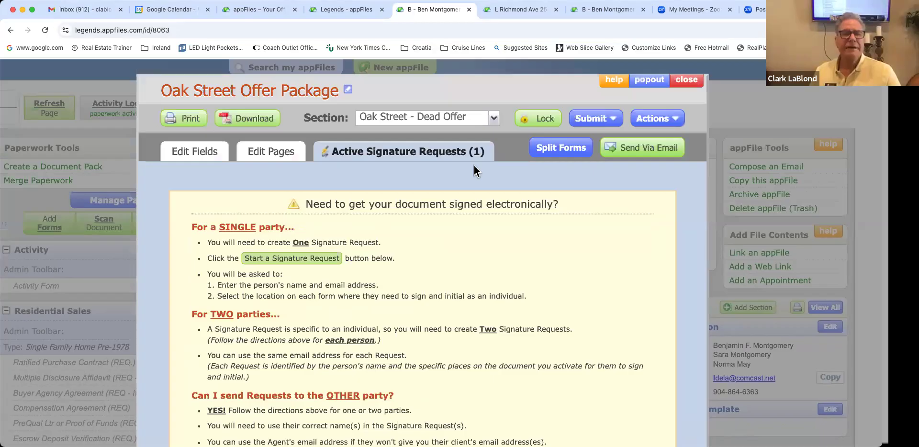
# Step: Close the Oak Street Offer Package, scan the paperwork sections, and switch to Gmail
pyautogui.click(129, 281)
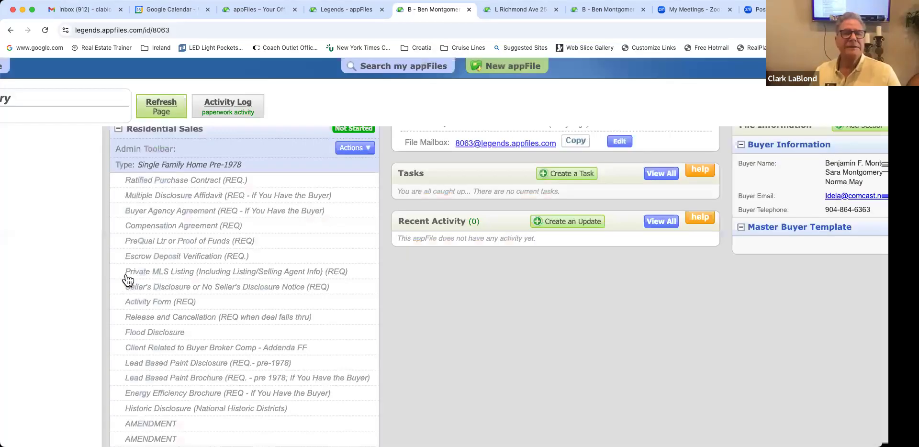
pyautogui.scroll(-7, 123, 283)
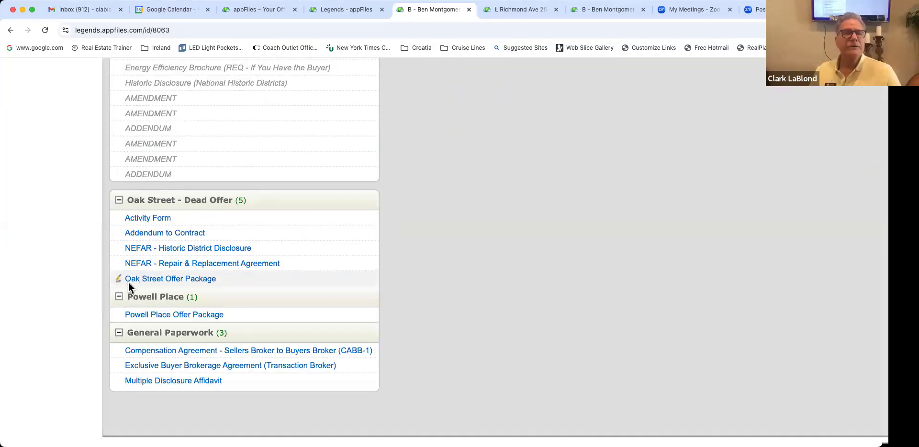
pyautogui.scroll(1, 198, 287)
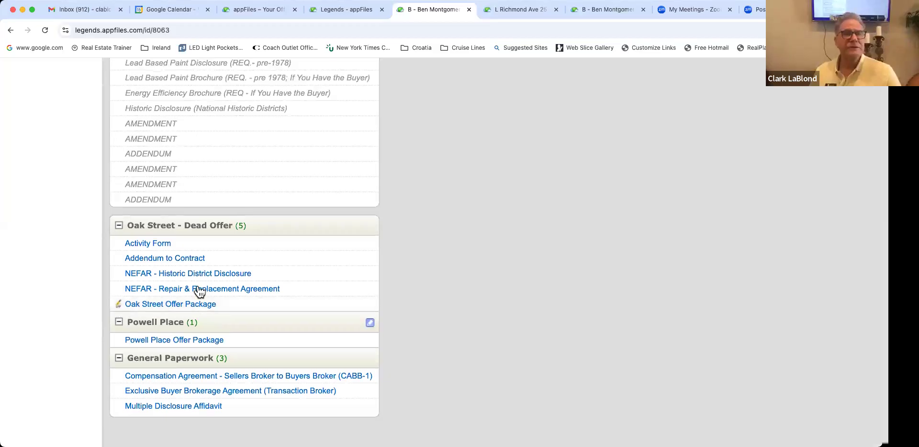
pyautogui.scroll(1, 198, 290)
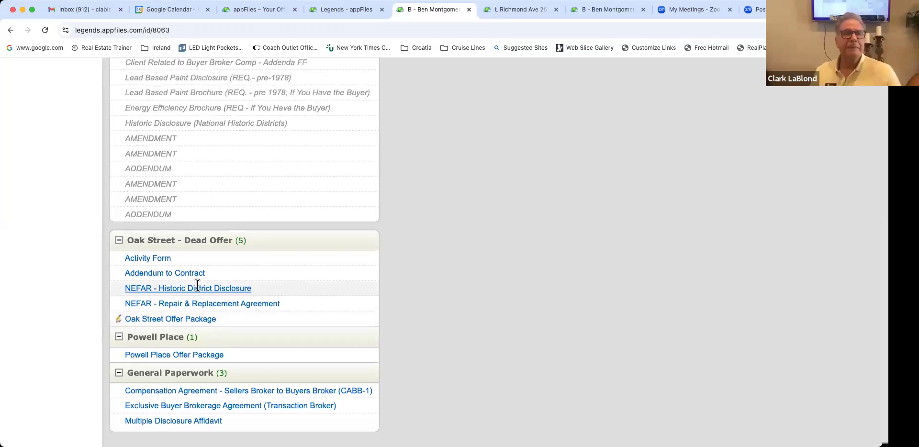
pyautogui.scroll(5, 198, 286)
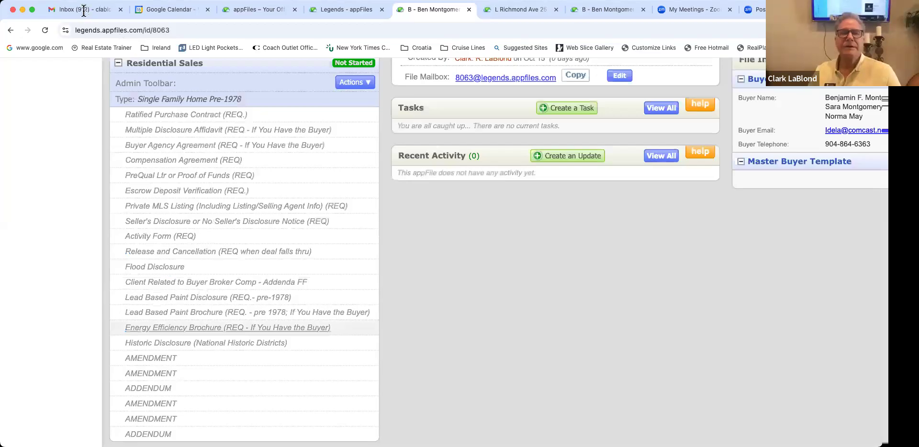
pyautogui.scroll(5, 496, 100)
pyautogui.hscroll(-2, 496, 100)
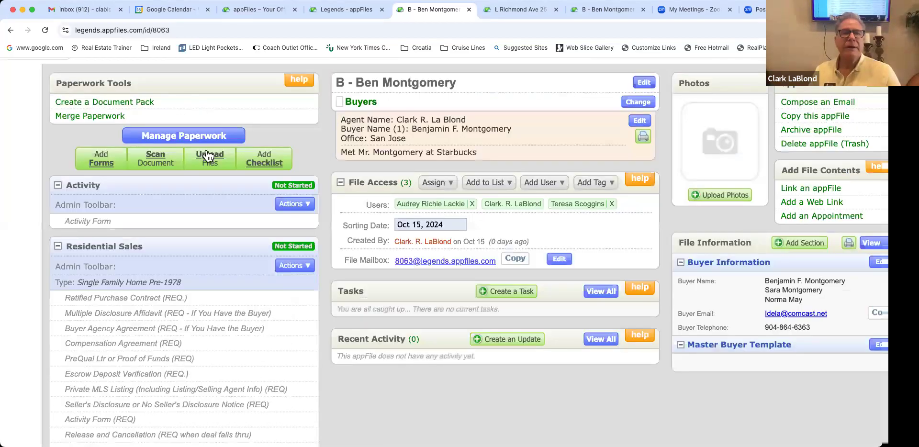
pyautogui.click(82, 9)
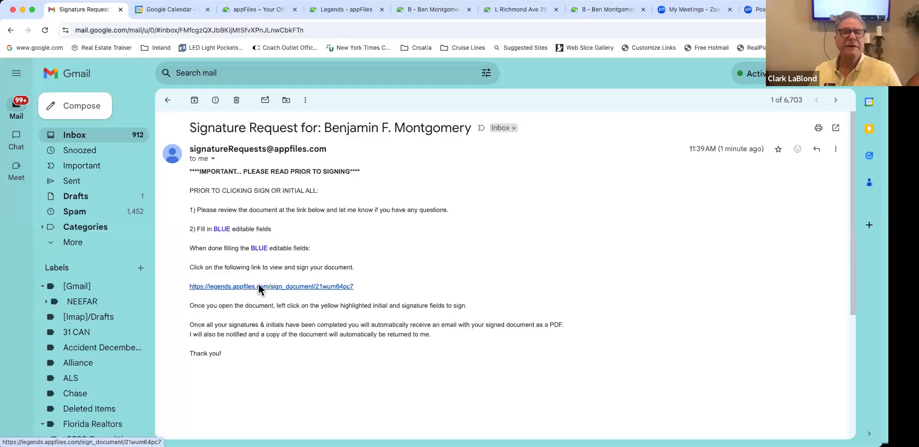
# Step: Follow the sign_document link in the Signature Request email
pyautogui.click(258, 285)
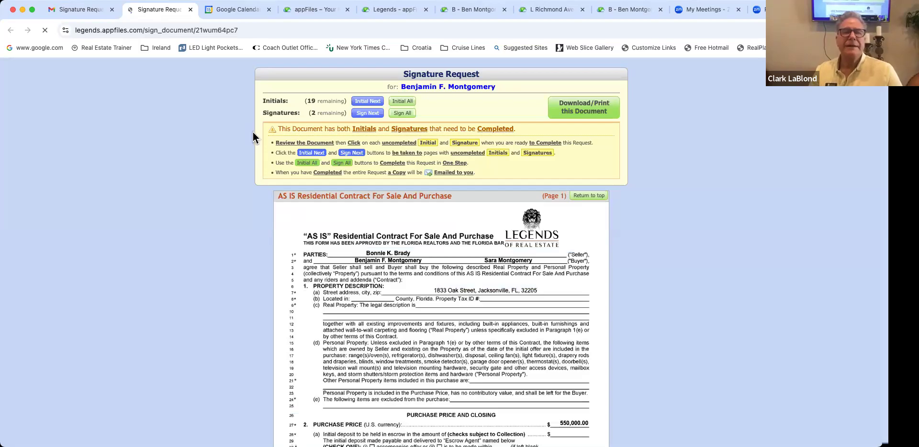
# Step: Scroll through the AS IS contract on the signing page, then reload it
pyautogui.scroll(5, 251, 137)
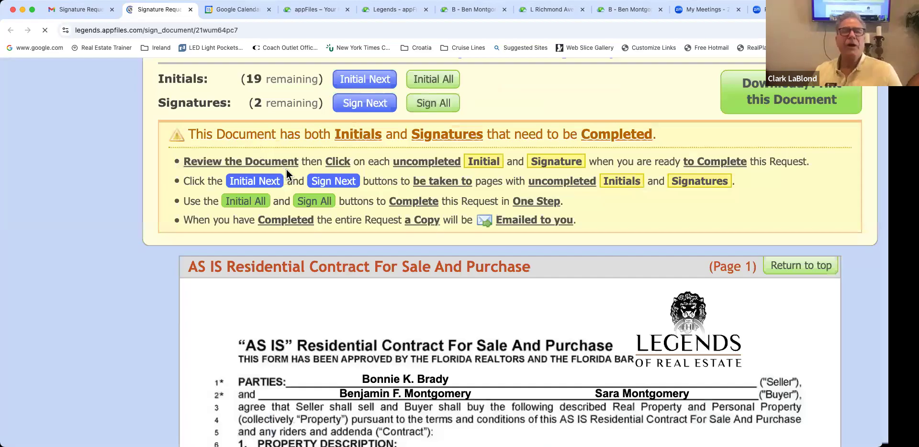
pyautogui.scroll(1, 409, 106)
pyautogui.hscroll(2, 409, 106)
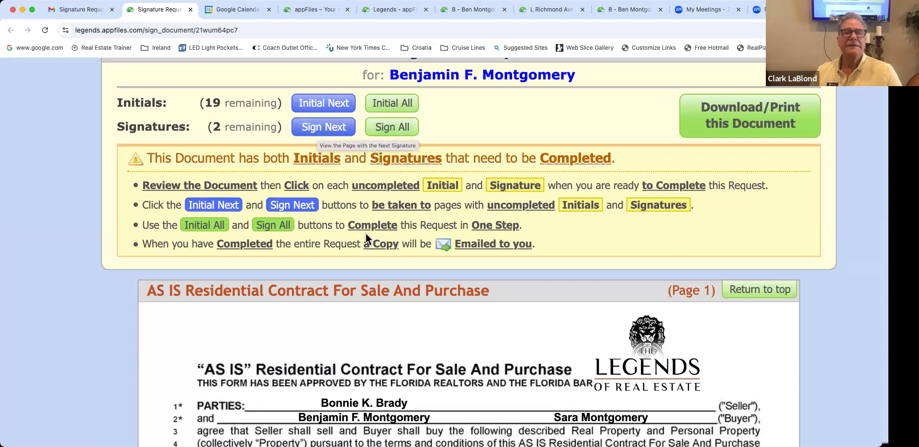
pyautogui.scroll(-2, 366, 234)
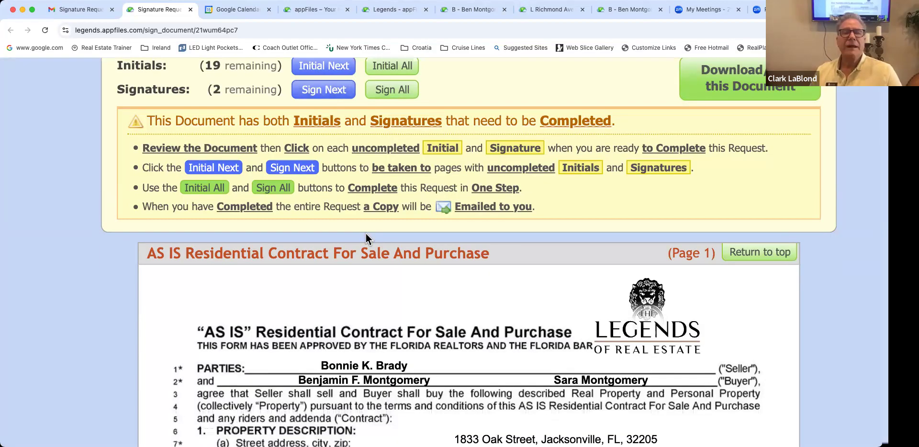
pyautogui.scroll(1, 365, 234)
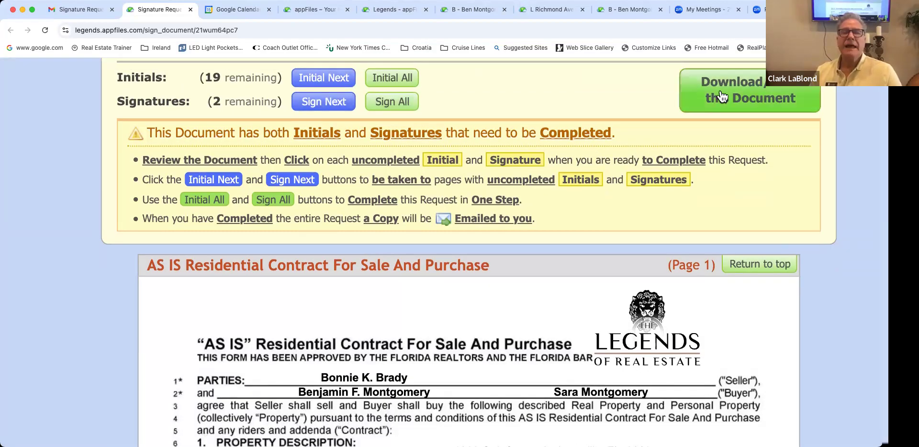
pyautogui.hscroll(-2, 722, 97)
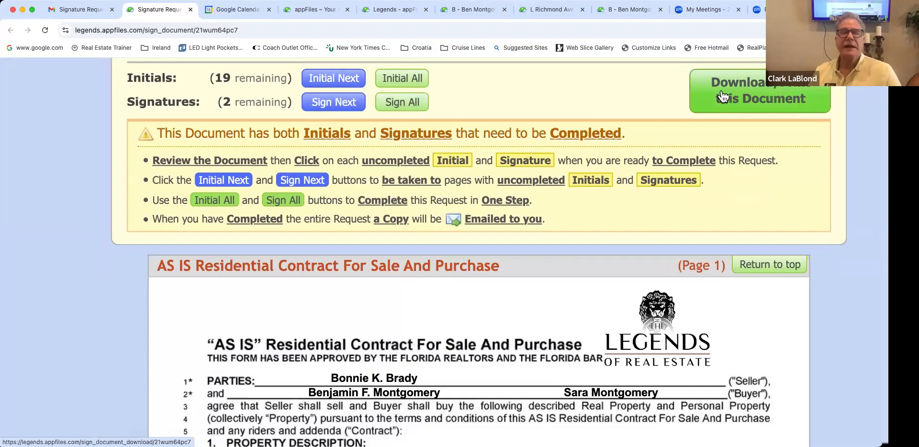
pyautogui.scroll(-1, 722, 97)
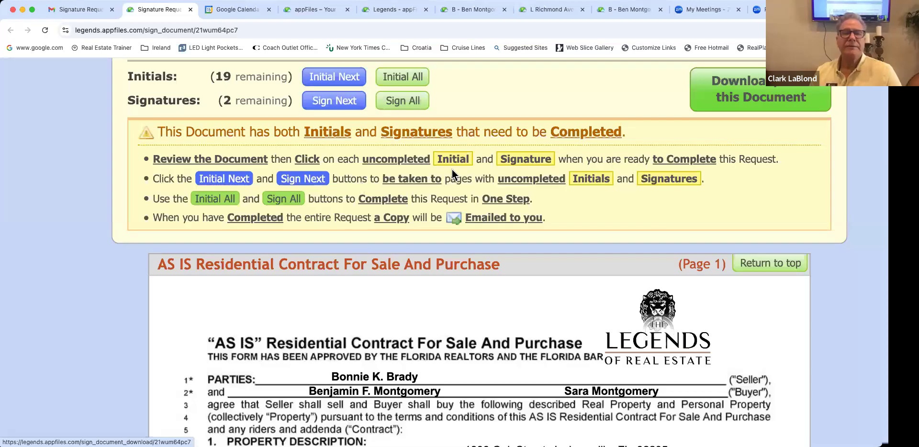
pyautogui.scroll(-15, 452, 170)
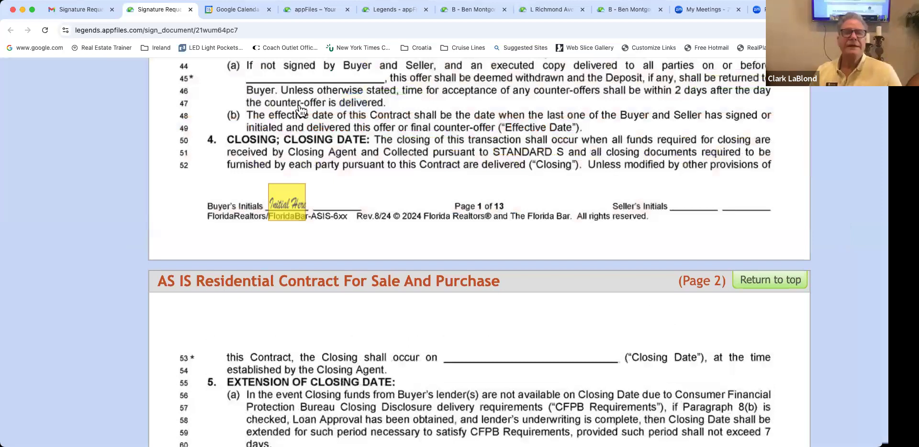
pyautogui.scroll(9, 397, 109)
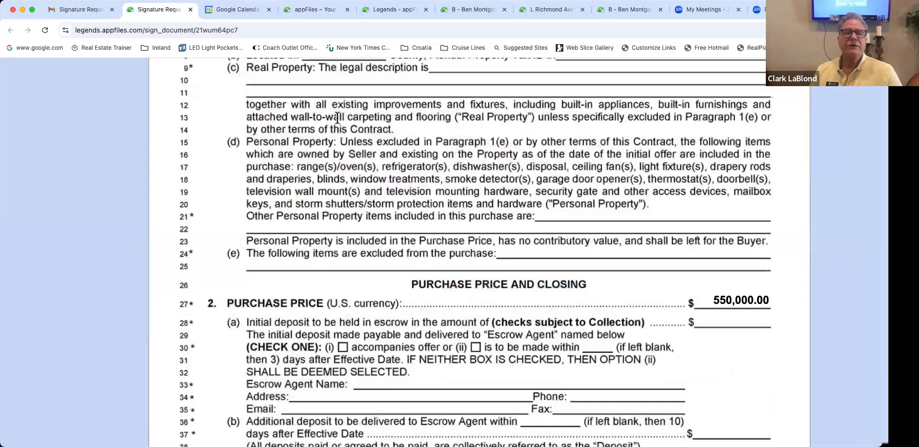
pyautogui.press('super+r')
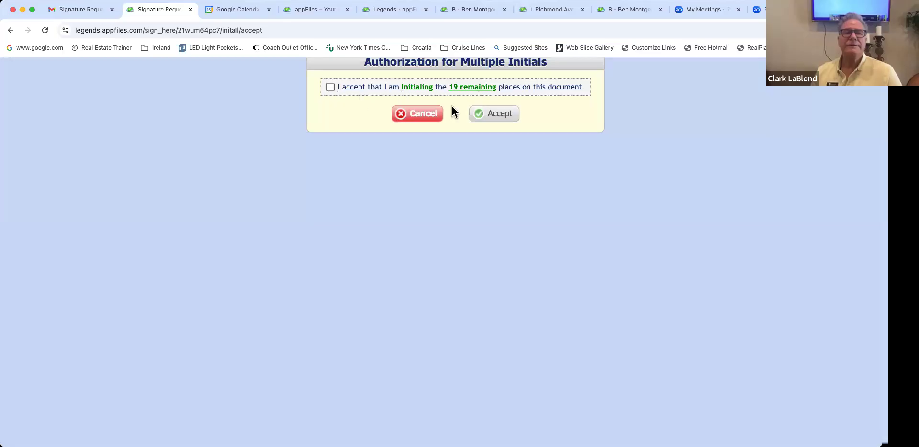
# Step: Fill all 19 remaining initial spots with typed 'BFM' in the heavier script font, accepted as legally binding
pyautogui.click(484, 114)
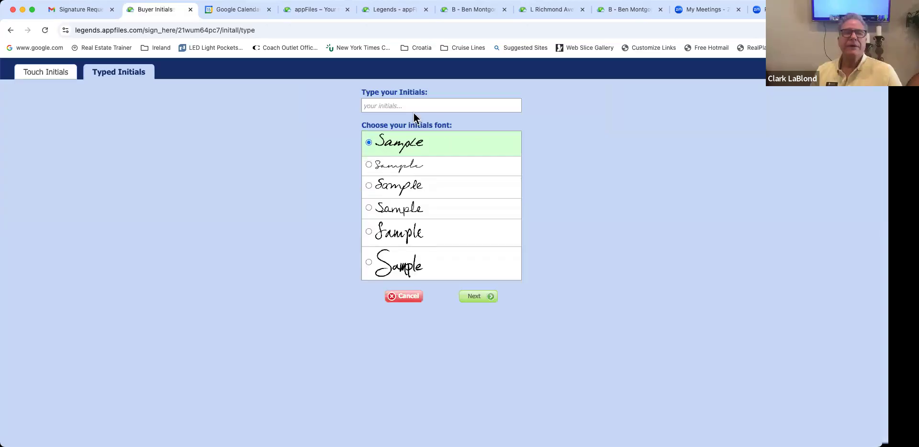
pyautogui.click(402, 100)
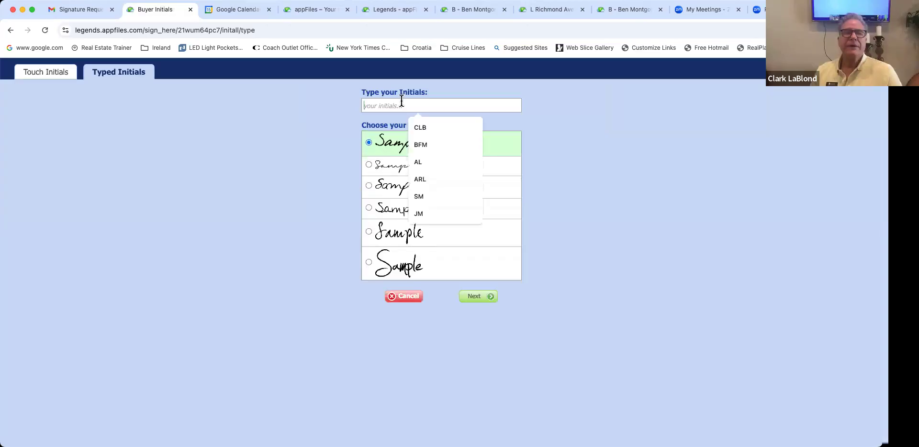
pyautogui.write('BF')
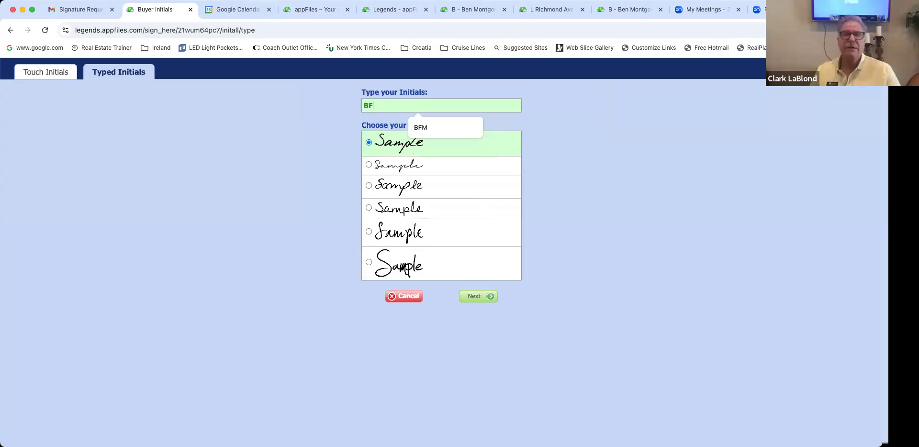
pyautogui.write('M')
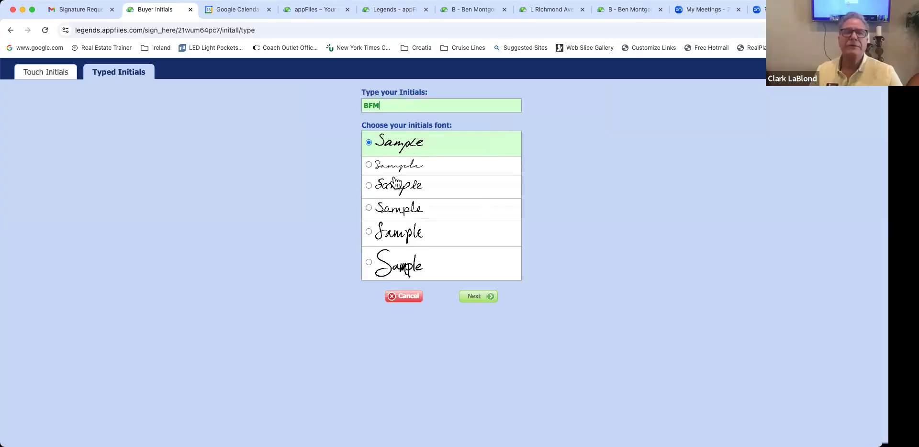
pyautogui.click(400, 236)
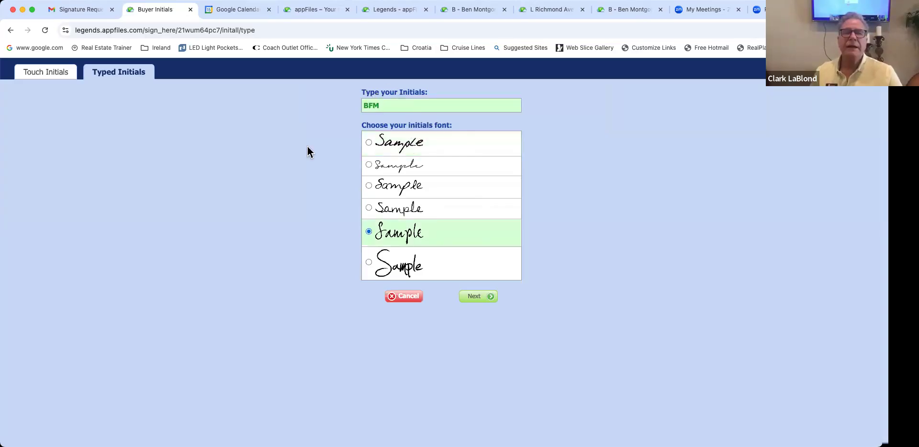
pyautogui.click(370, 263)
pyautogui.click(476, 297)
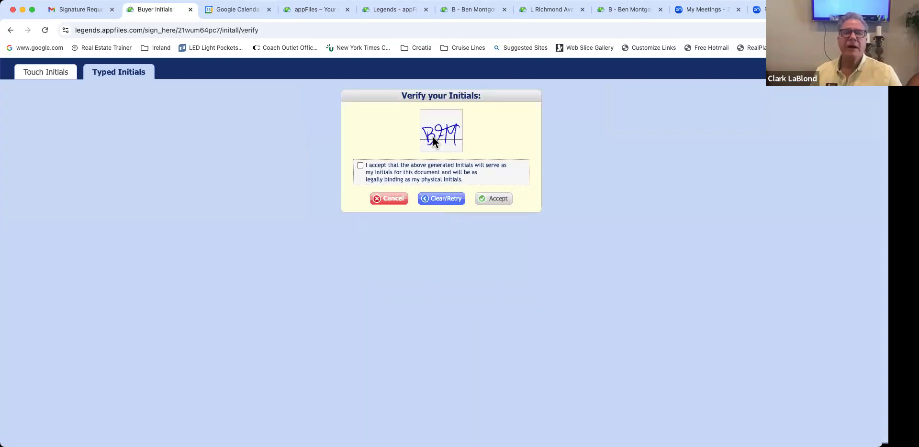
pyautogui.click(387, 186)
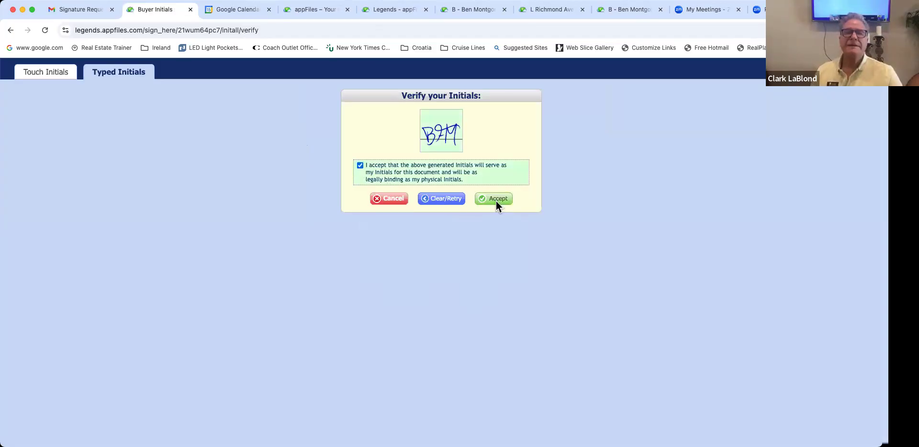
pyautogui.click(496, 201)
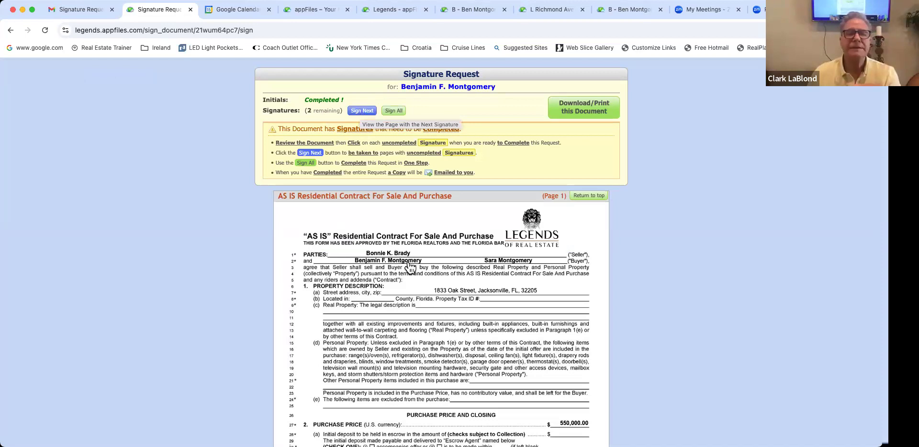
# Step: Sign the next spot using the fifth typed-signature font, then start the last Sign Here spot
pyautogui.scroll(-9, 405, 260)
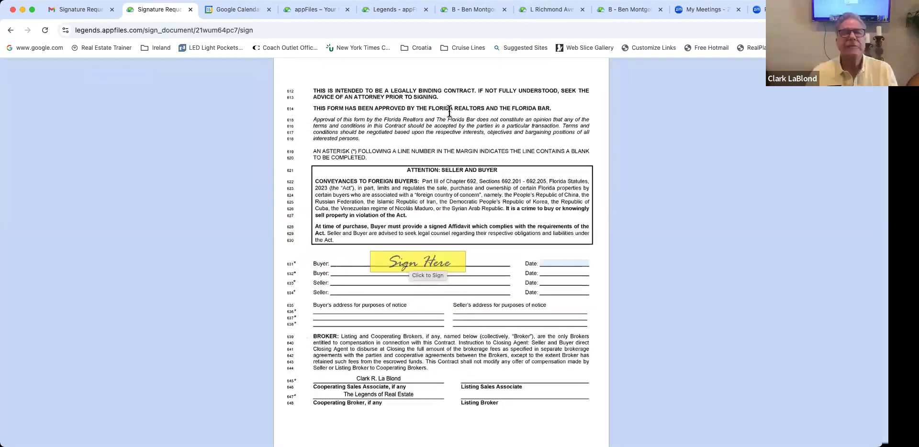
pyautogui.click(421, 322)
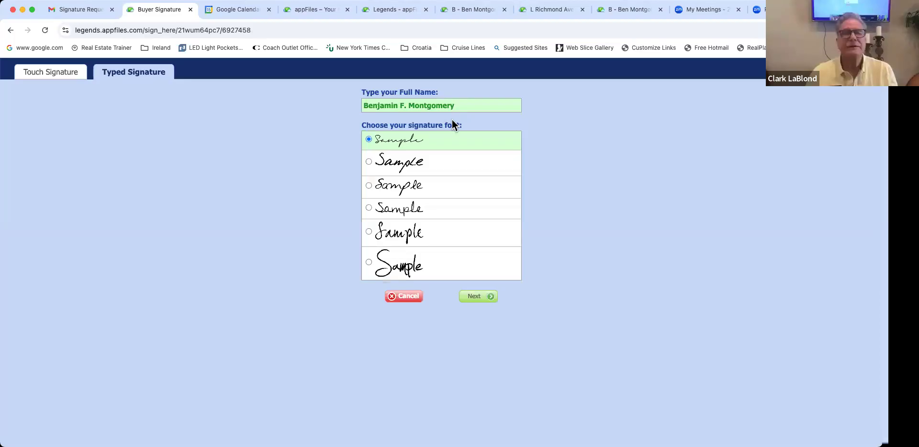
pyautogui.click(384, 236)
pyautogui.click(473, 296)
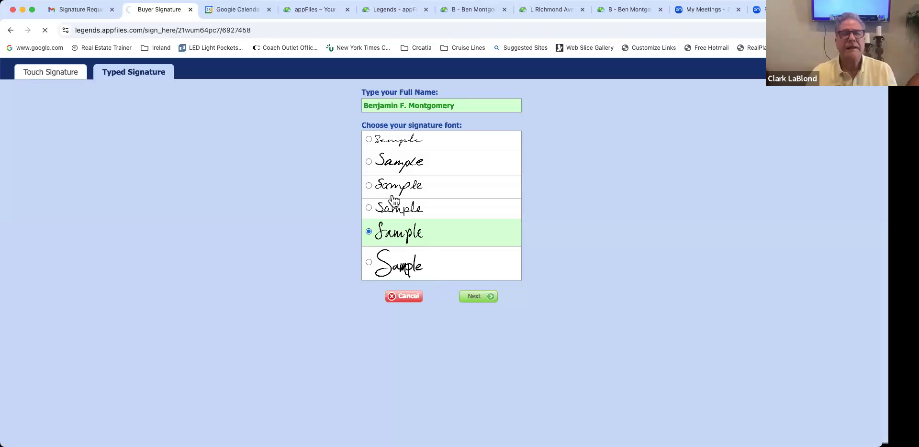
pyautogui.click(485, 196)
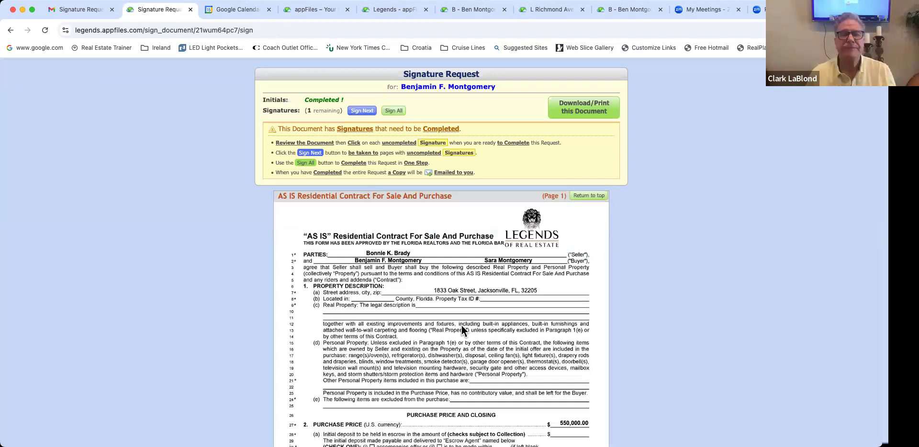
pyautogui.scroll(-10, 452, 287)
pyautogui.click(427, 249)
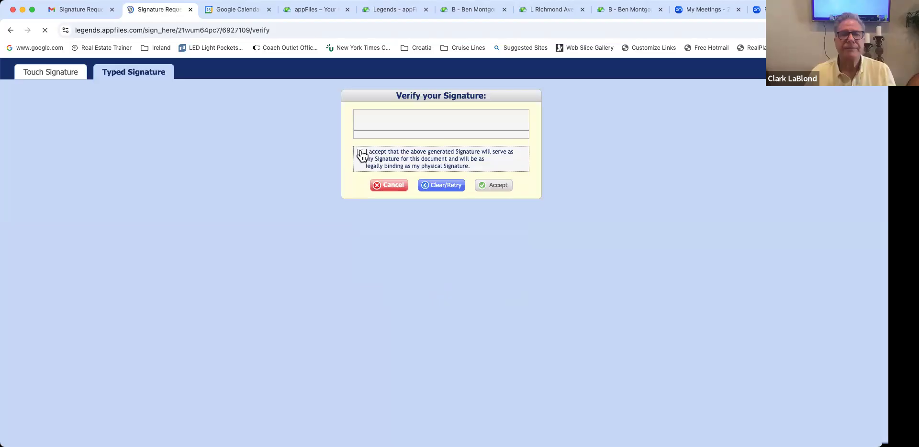
# Step: Accept the final signature as legally binding to complete the document, then switch to the email inbox
pyautogui.click(382, 165)
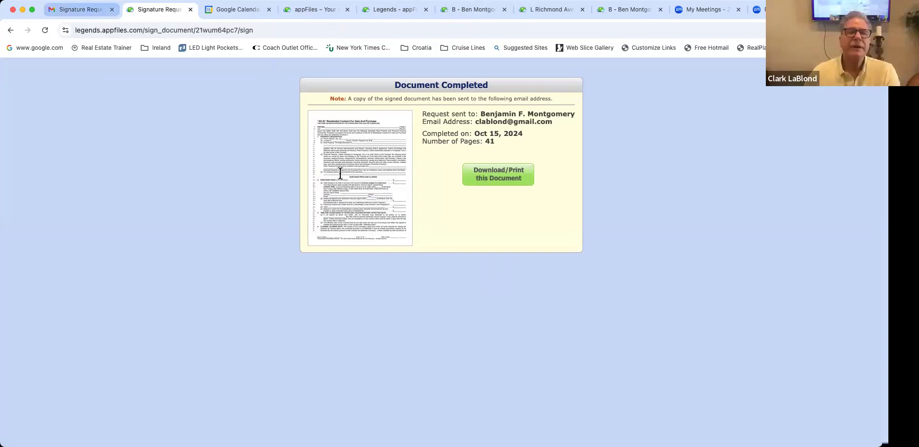
pyautogui.click(80, 10)
pyautogui.click(168, 100)
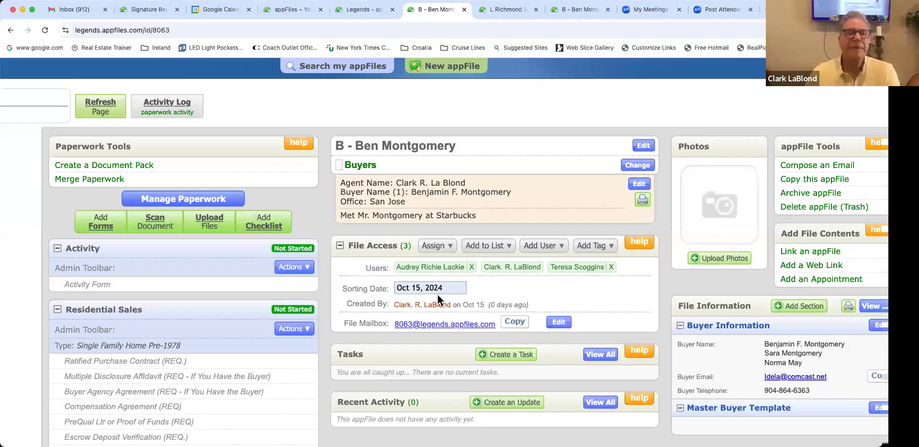
# Step: Open the Oak Street Offer Package and scroll through its signed and initialed pages
pyautogui.scroll(-15, 438, 300)
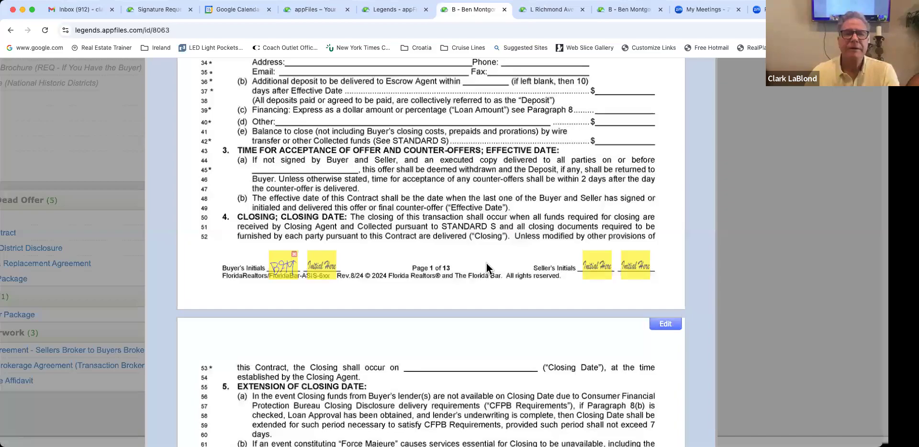
pyautogui.scroll(5, 487, 268)
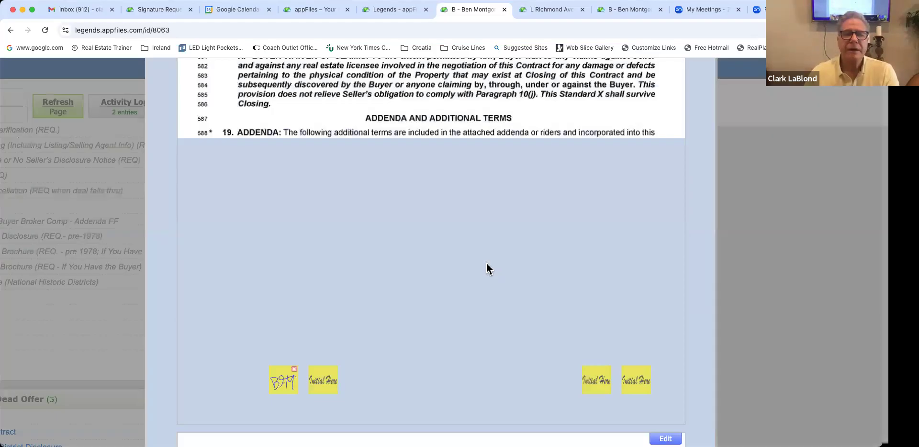
pyautogui.scroll(-6, 626, 318)
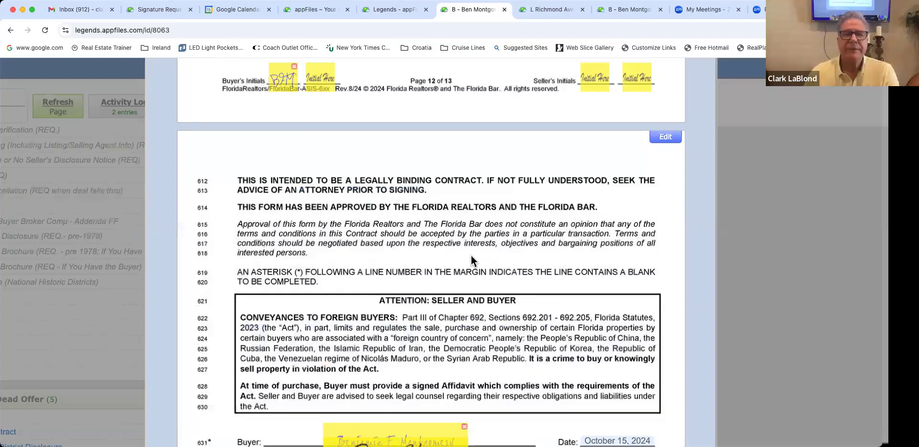
pyautogui.scroll(-20, 471, 261)
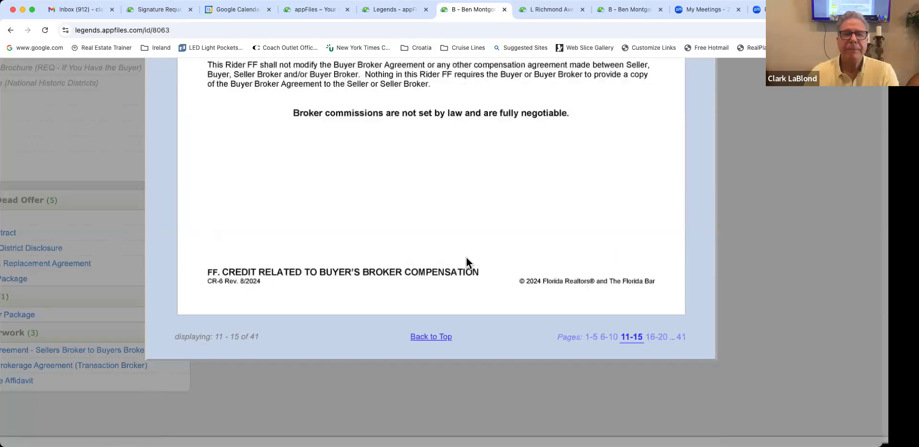
pyautogui.scroll(15, 466, 257)
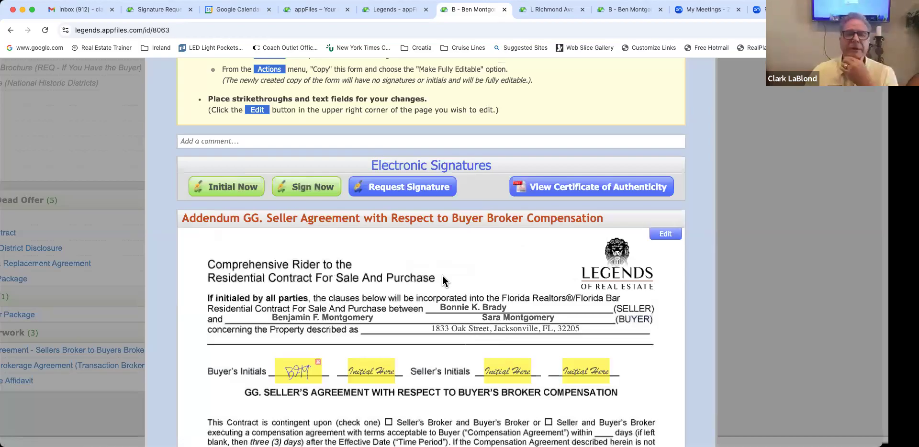
pyautogui.scroll(10, 363, 154)
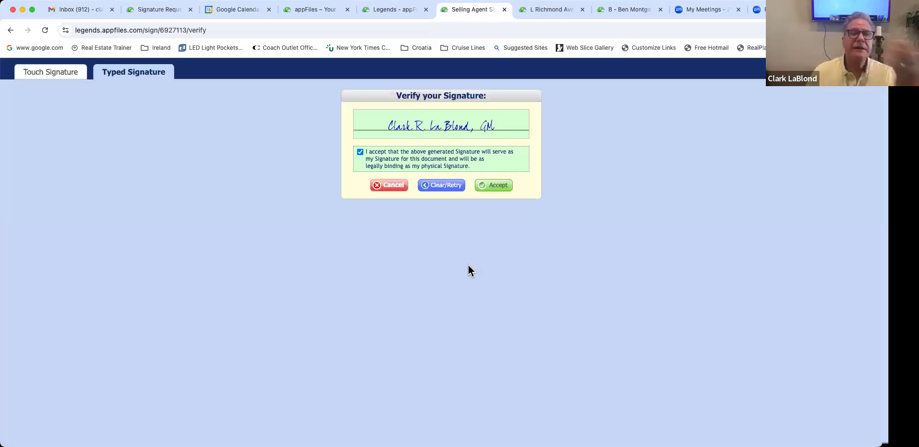
pyautogui.press('Return')
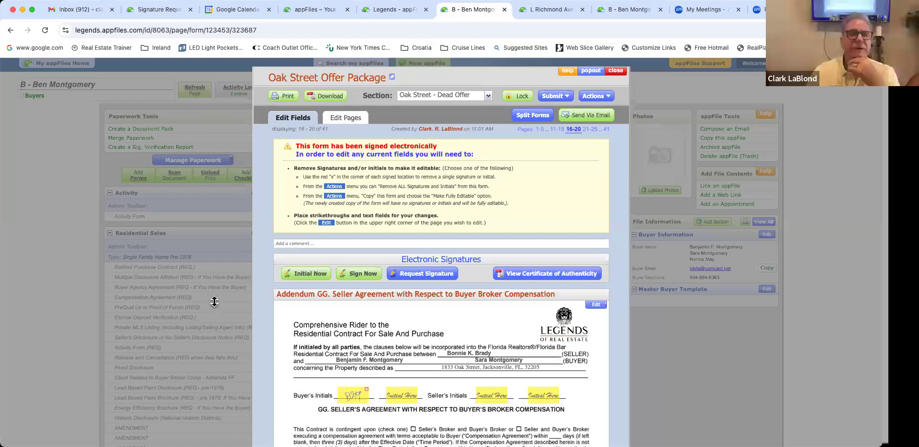
# Step: Switch the package to Edit Pages, then open and dismiss the form-ordering list without changes
pyautogui.click(344, 118)
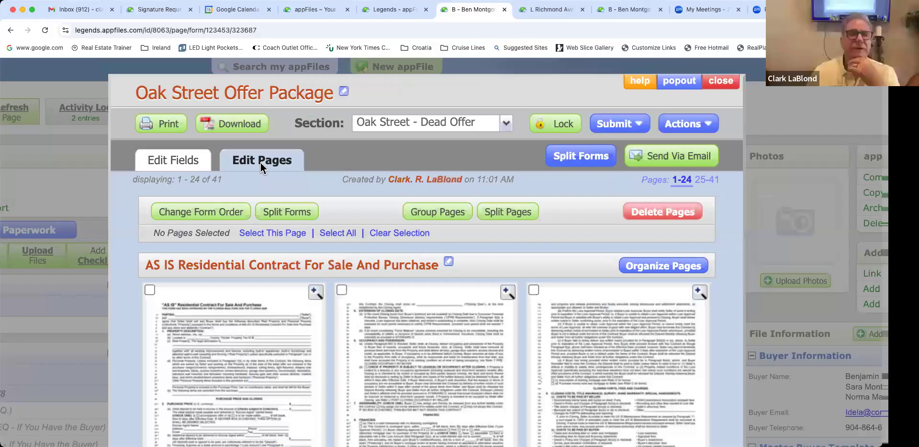
pyautogui.click(201, 212)
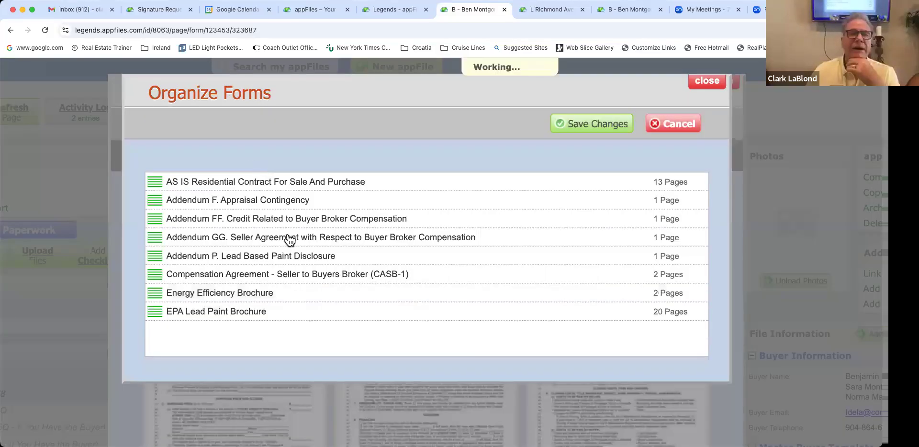
pyautogui.press('Escape')
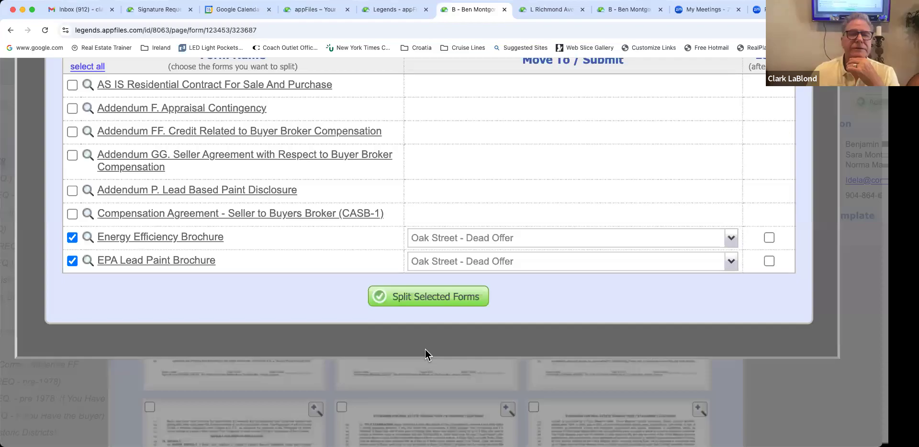
pyautogui.scroll(2, 425, 355)
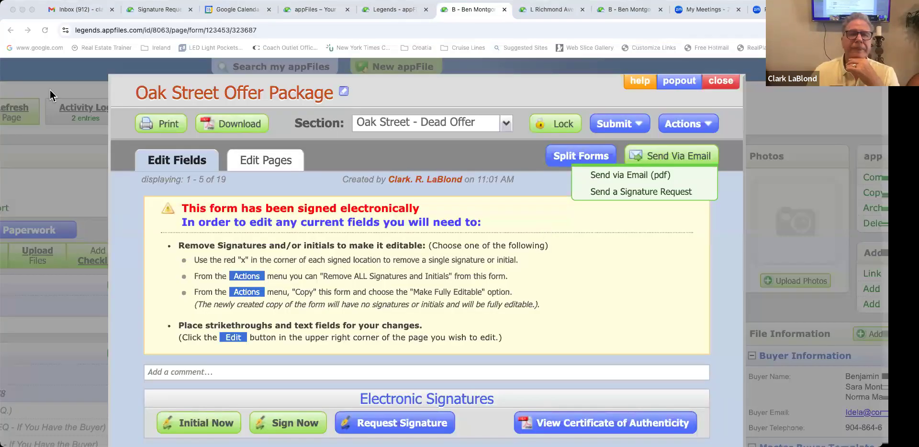
# Step: Close the offer package and scroll to the EPA Lead Paint Brochure under Oak Street - Dead Offer
pyautogui.click(421, 219)
pyautogui.scroll(-5, 421, 220)
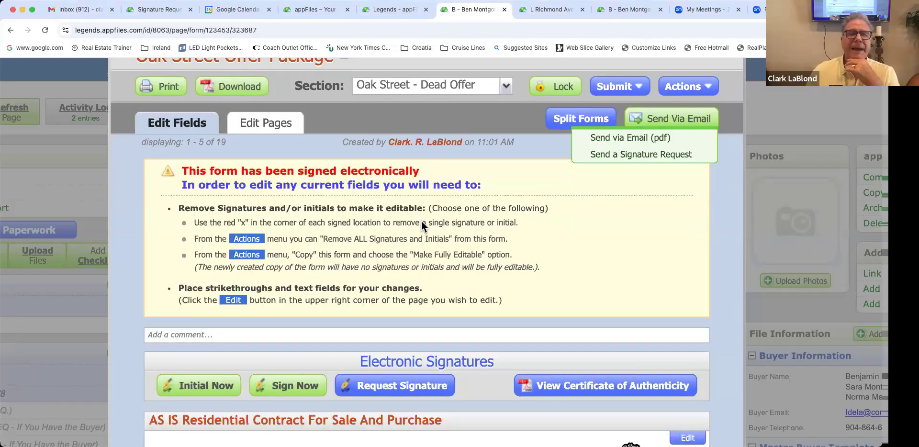
pyautogui.scroll(4, 421, 222)
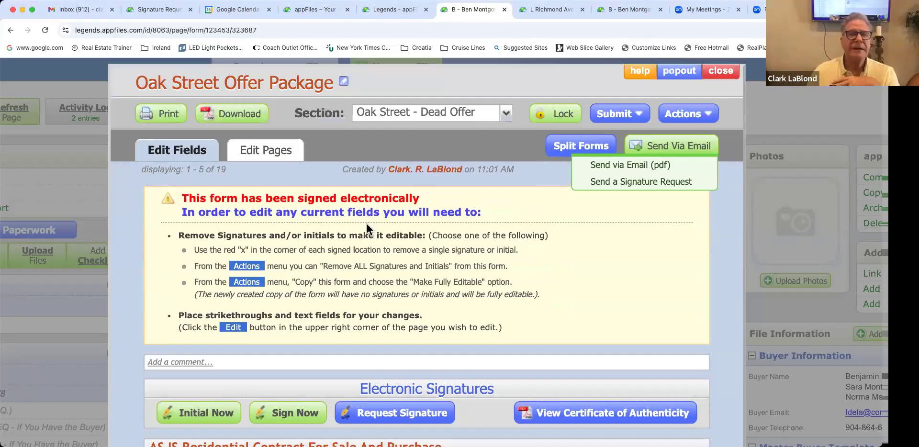
pyautogui.press('Escape')
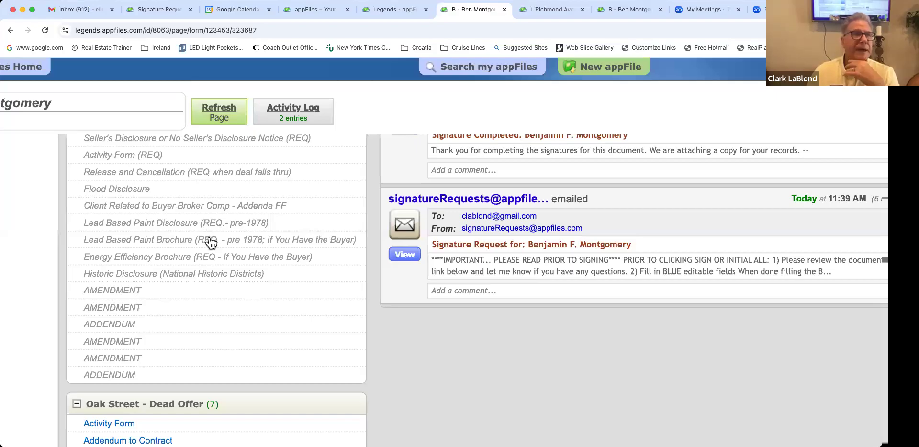
pyautogui.scroll(5, 211, 241)
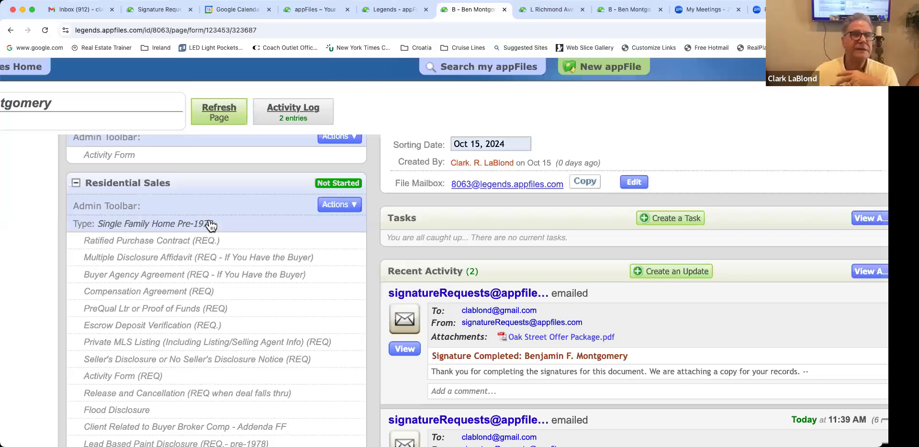
pyautogui.scroll(3, 209, 220)
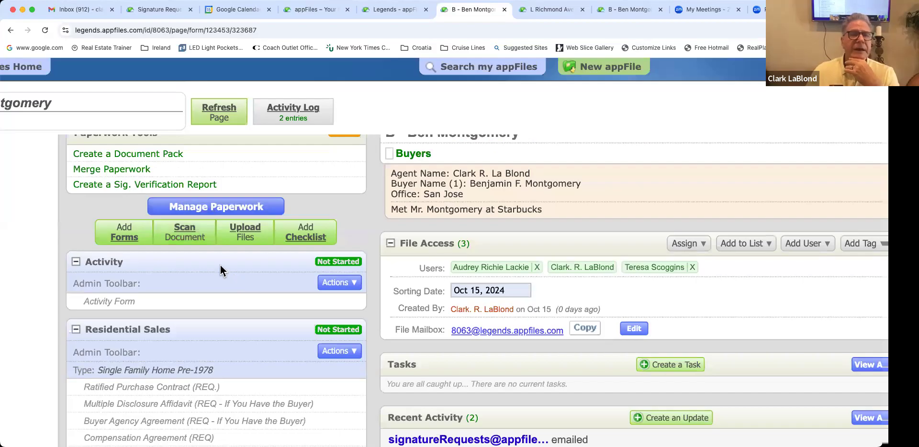
pyautogui.scroll(-10, 141, 316)
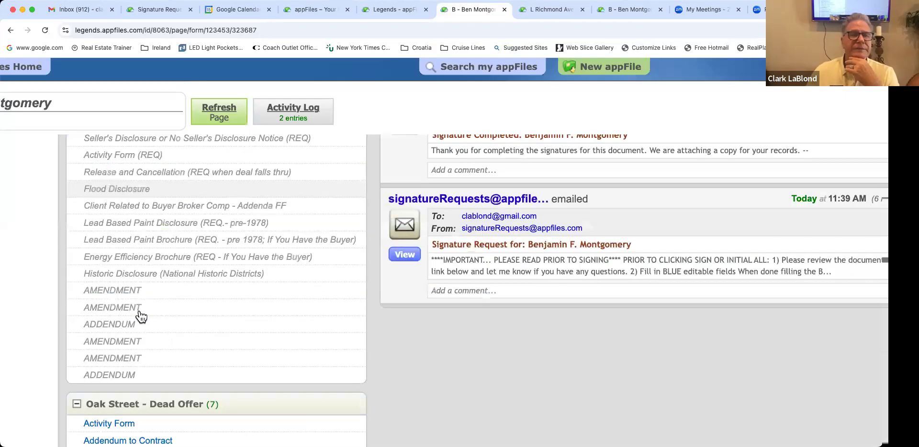
pyautogui.scroll(-5, 138, 272)
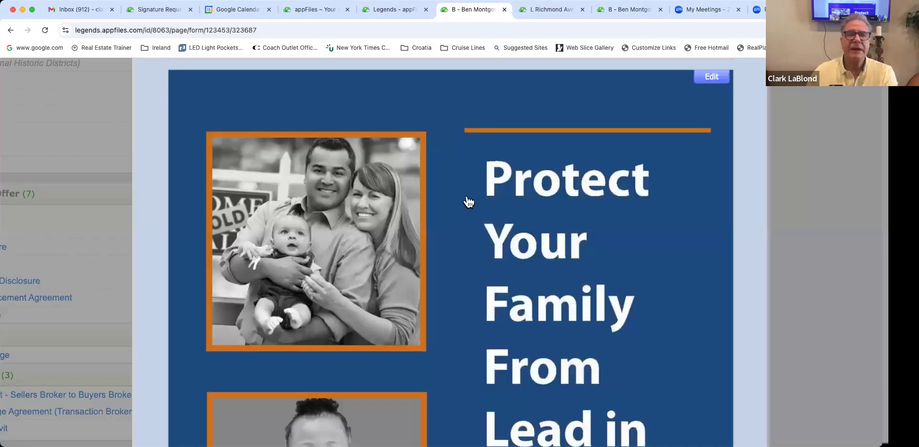
# Step: File the brochure under the Energy Efficiency Brochure item, then close the brochure view
pyautogui.scroll(5, 468, 199)
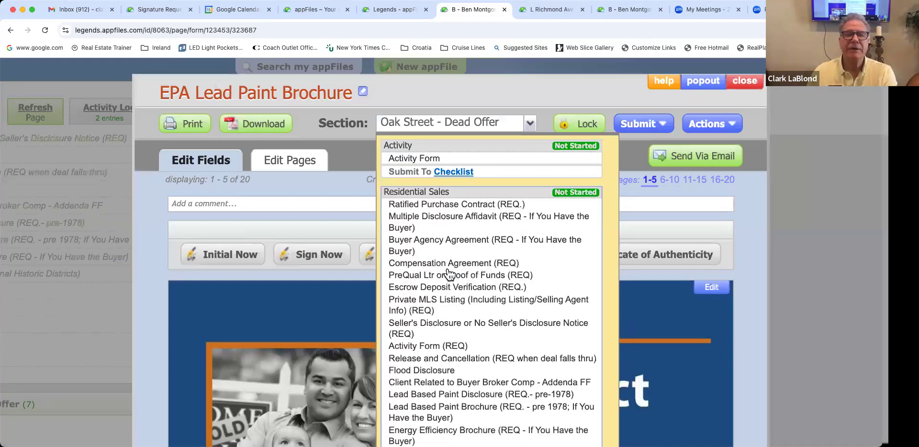
pyautogui.scroll(-1, 448, 274)
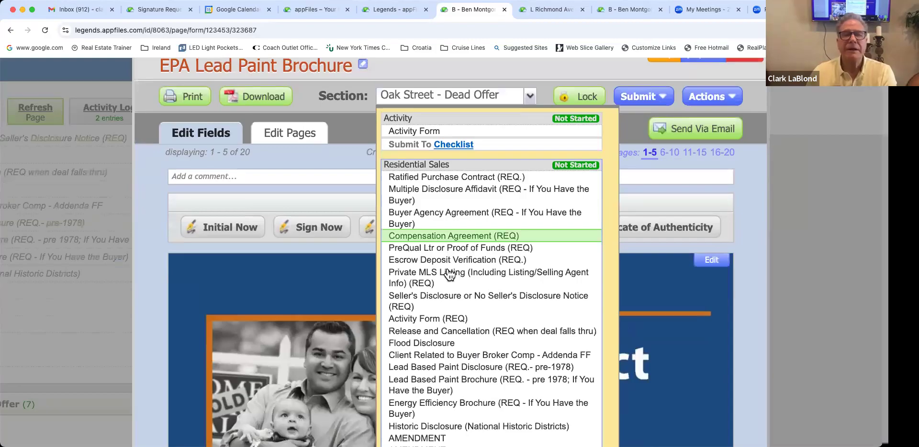
pyautogui.scroll(-2, 443, 318)
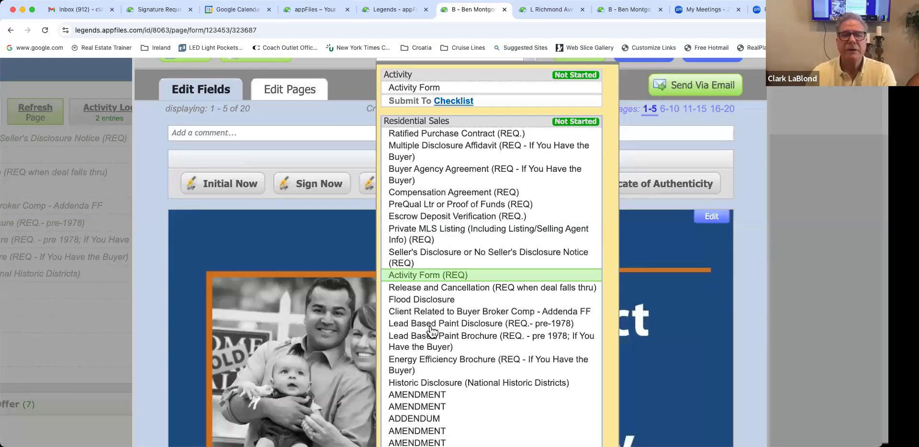
pyautogui.scroll(-2, 431, 326)
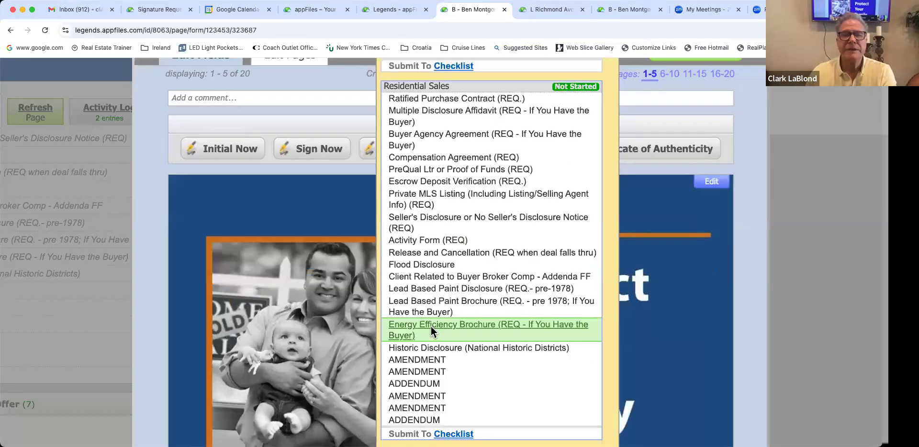
pyautogui.click(430, 326)
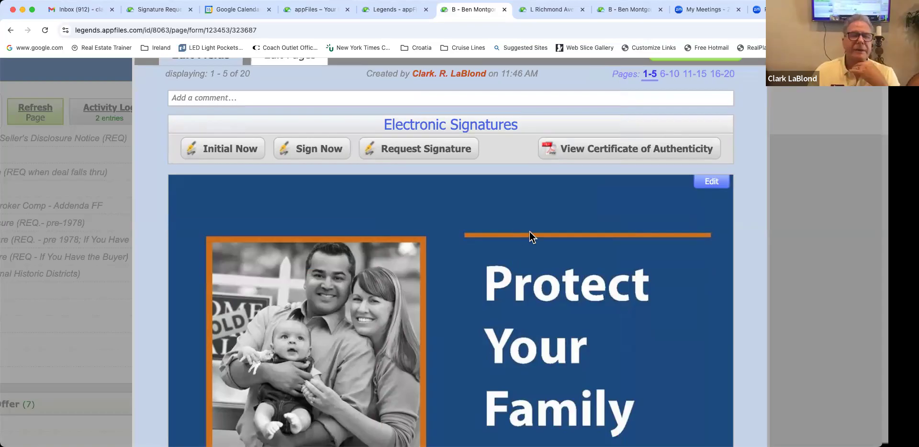
pyautogui.scroll(3, 529, 232)
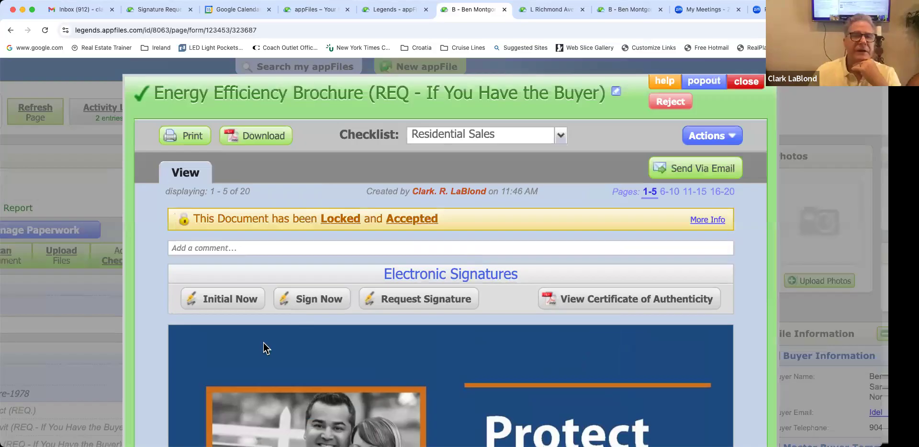
pyautogui.press('Escape')
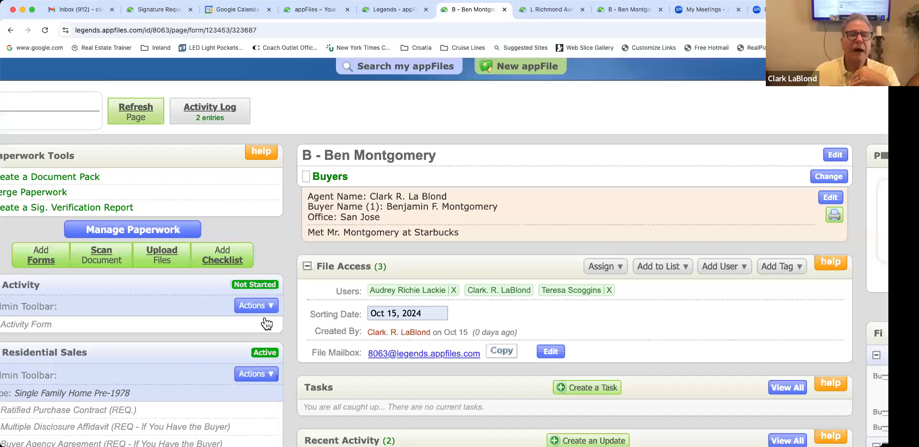
# Step: Scroll the file page to the Oak Street Offer Package in the Oak Street - Dead Offer section
pyautogui.scroll(-7, 267, 324)
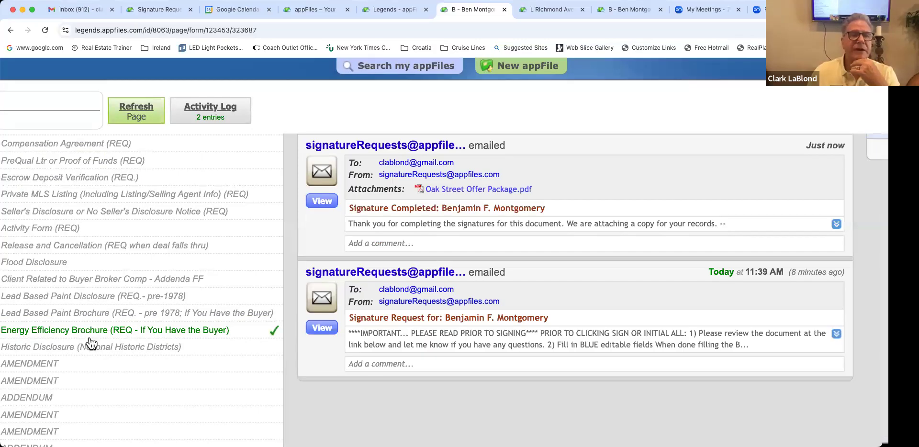
pyautogui.scroll(-5, 335, 330)
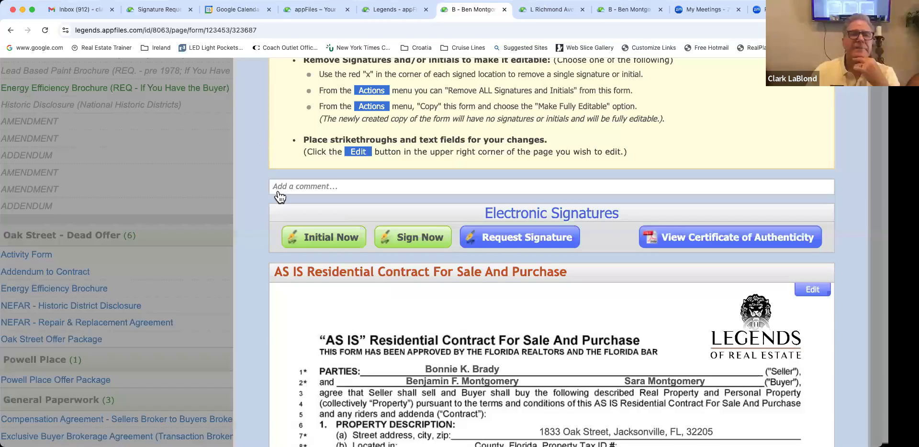
pyautogui.scroll(5, 96, 225)
pyautogui.hscroll(3, 95, 224)
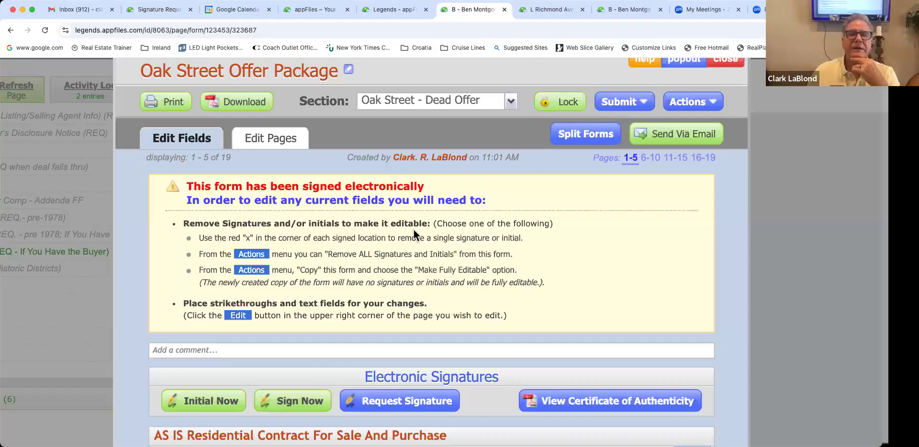
# Step: Assign the AS IS contract to Ratified Purchase Contract (REQ.), Addendum F to Residential Sales, Addendum FF to Client Related to Buyer Broker Comp
pyautogui.click(585, 134)
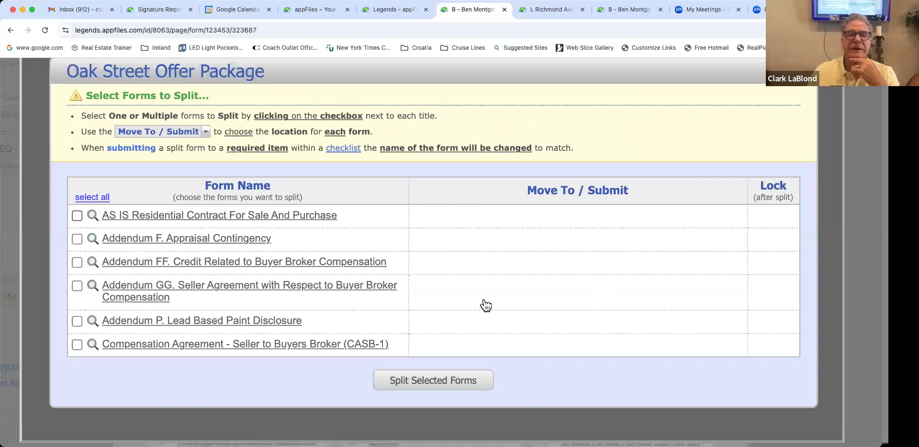
pyautogui.click(441, 297)
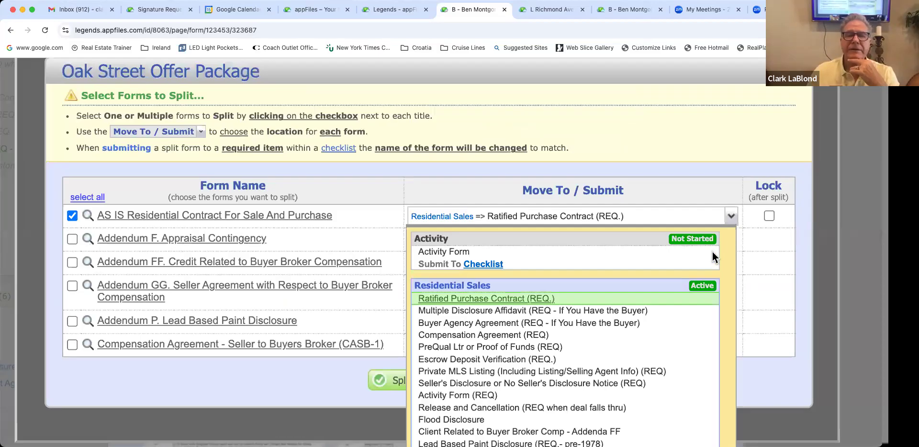
pyautogui.click(476, 254)
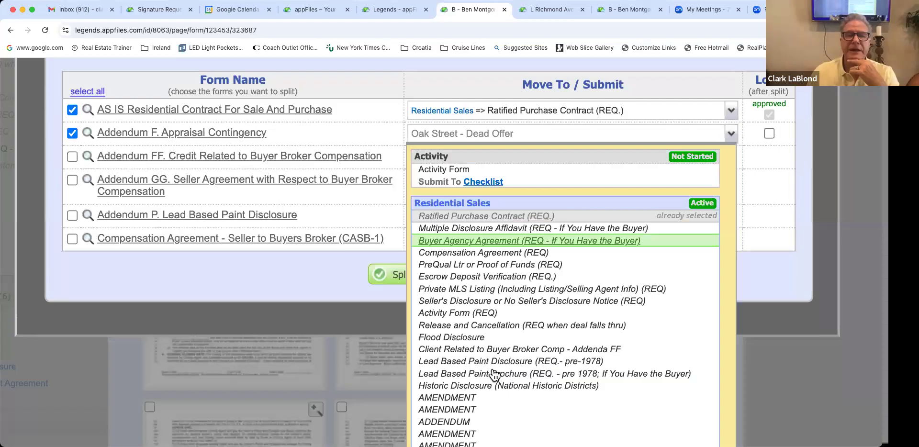
pyautogui.scroll(-2, 494, 375)
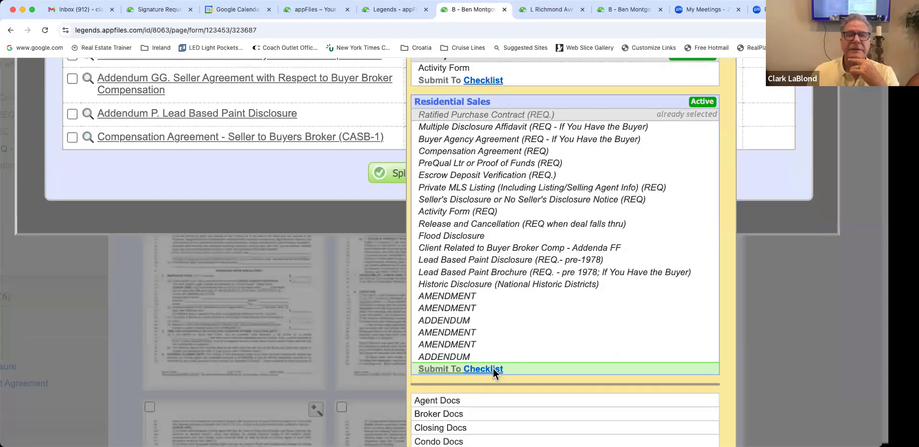
pyautogui.click(86, 263)
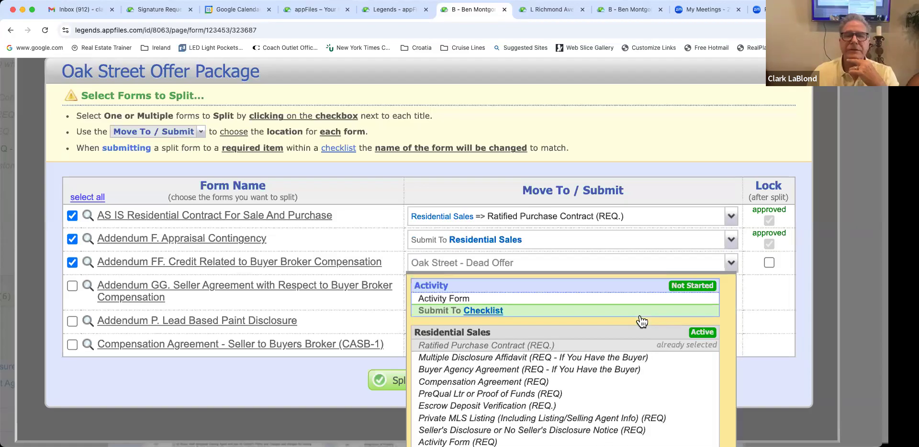
pyautogui.scroll(-3, 595, 350)
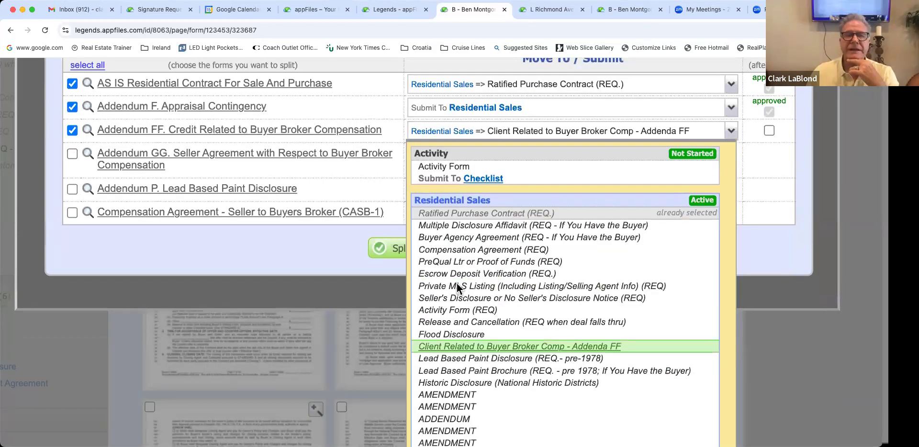
pyautogui.click(383, 295)
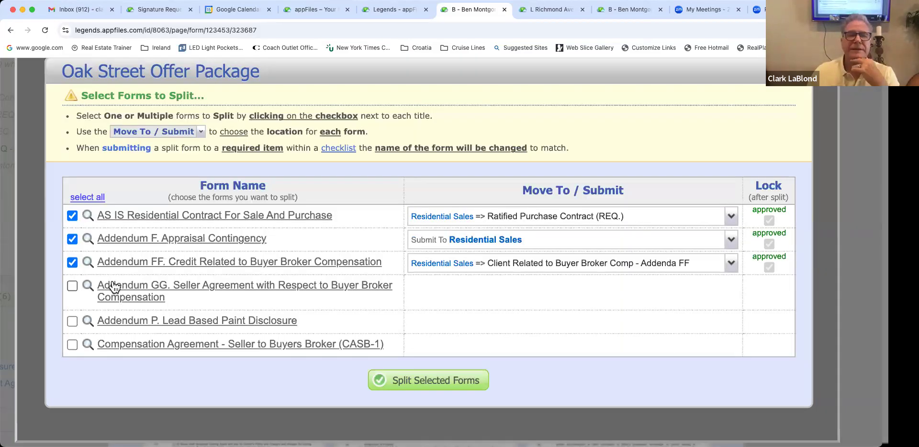
# Step: Assign Addendum GG to Residential Sales, Addendum P to Lead Based Paint Disclosure, CASB-1 to Compensation Agreement (REQ)
pyautogui.click(79, 285)
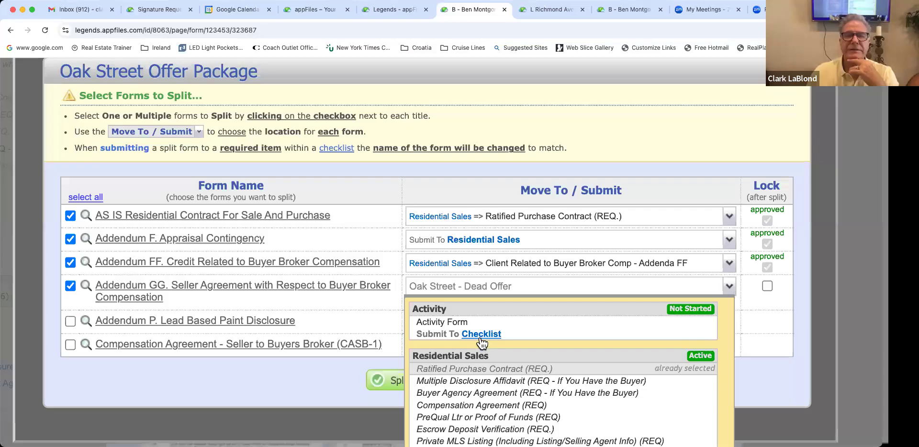
pyautogui.scroll(-6, 585, 239)
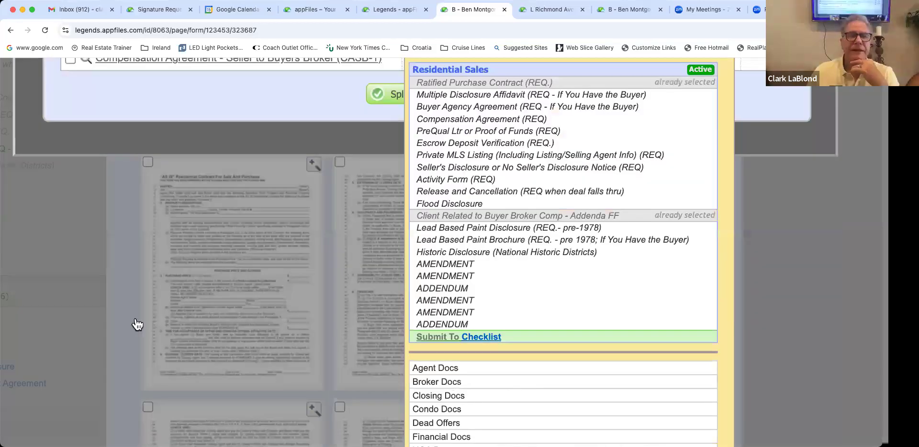
pyautogui.click(108, 328)
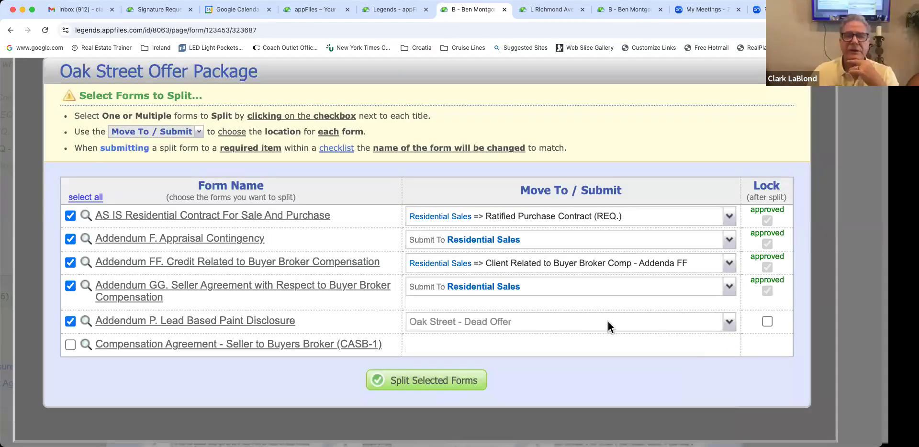
pyautogui.click(628, 321)
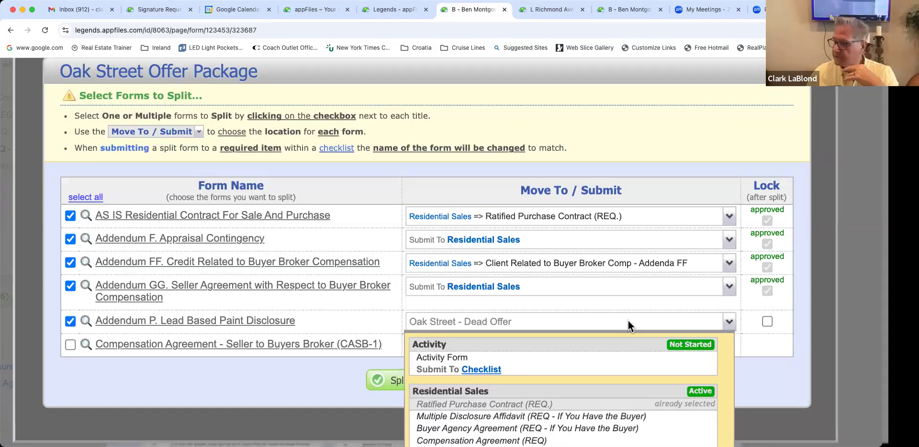
pyautogui.scroll(-4, 617, 322)
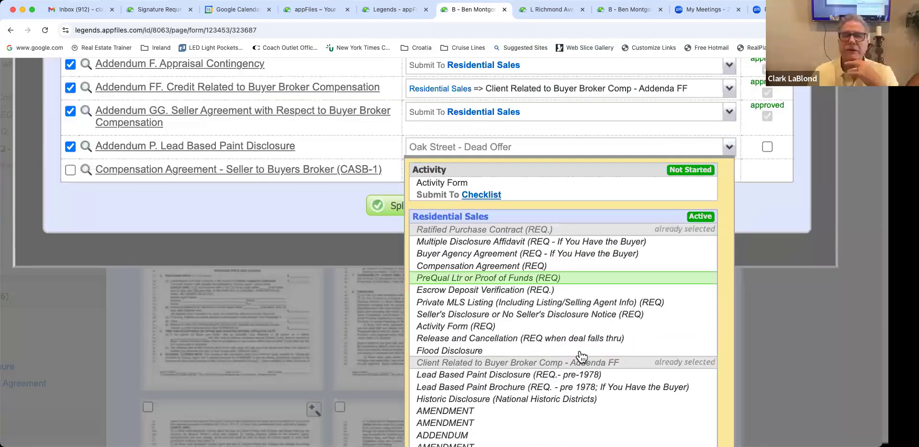
pyautogui.hscroll(-5, 576, 382)
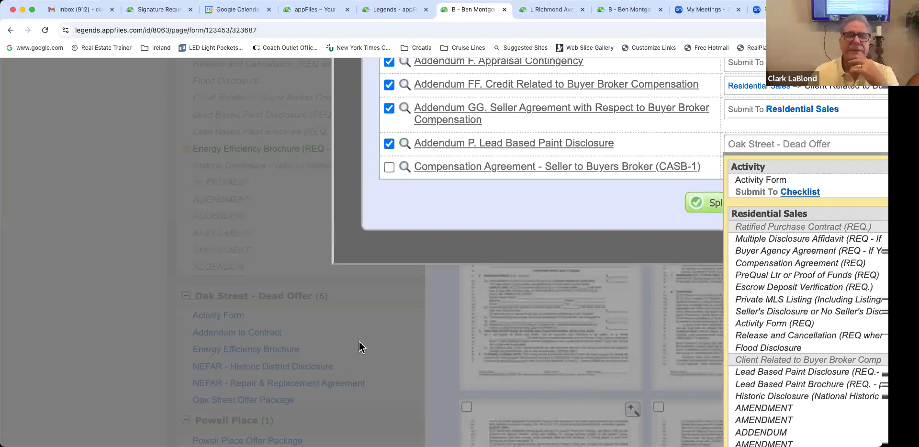
pyautogui.hscroll(3, 359, 341)
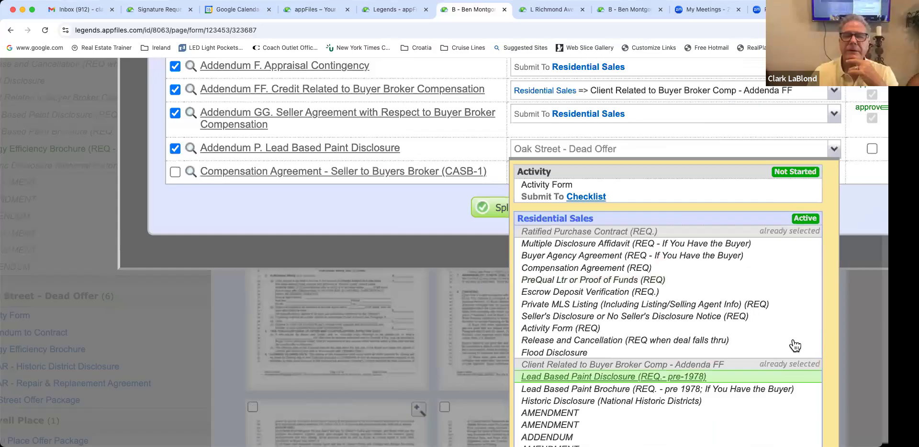
pyautogui.click(613, 376)
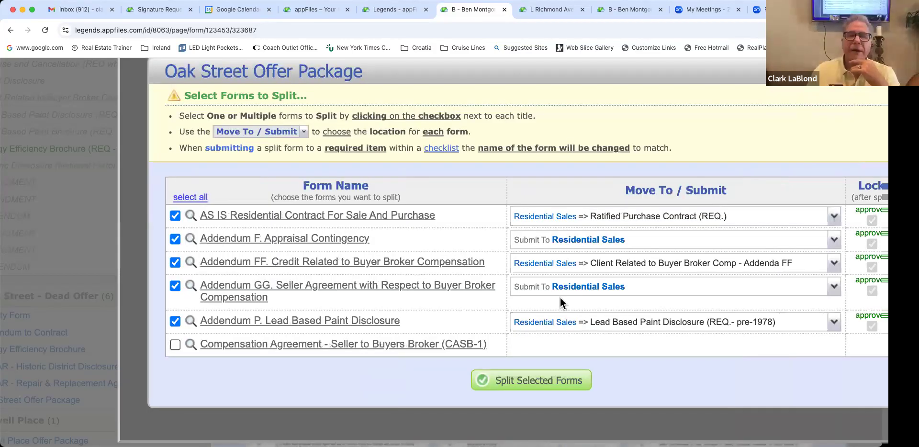
pyautogui.click(176, 344)
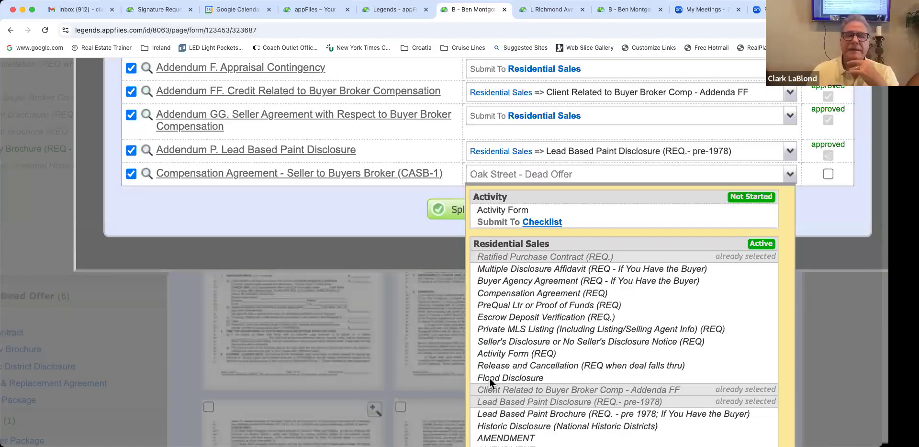
pyautogui.click(526, 292)
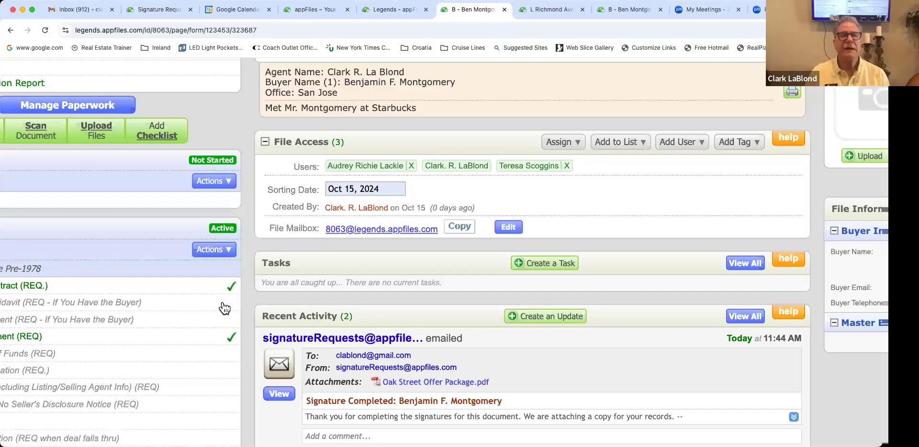
pyautogui.scroll(-3, 224, 309)
pyautogui.hscroll(-2, 224, 308)
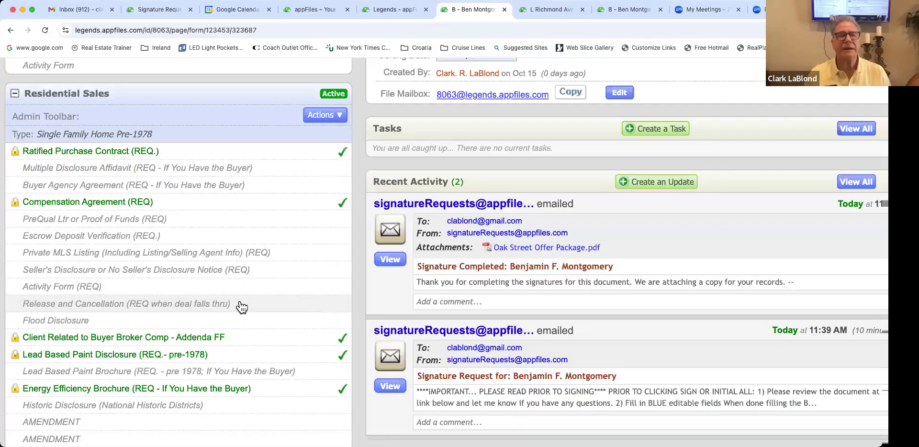
pyautogui.hscroll(-1, 367, 150)
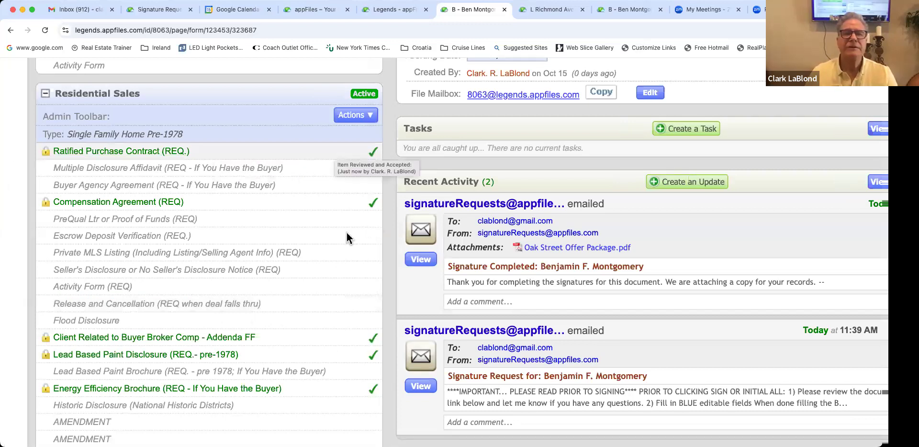
pyautogui.scroll(5, 773, 186)
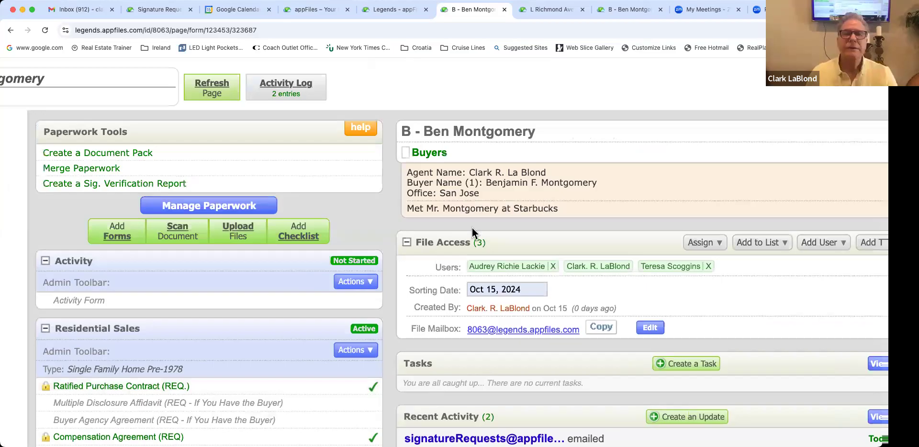
pyautogui.hscroll(3, 523, 218)
pyautogui.scroll(1, 513, 218)
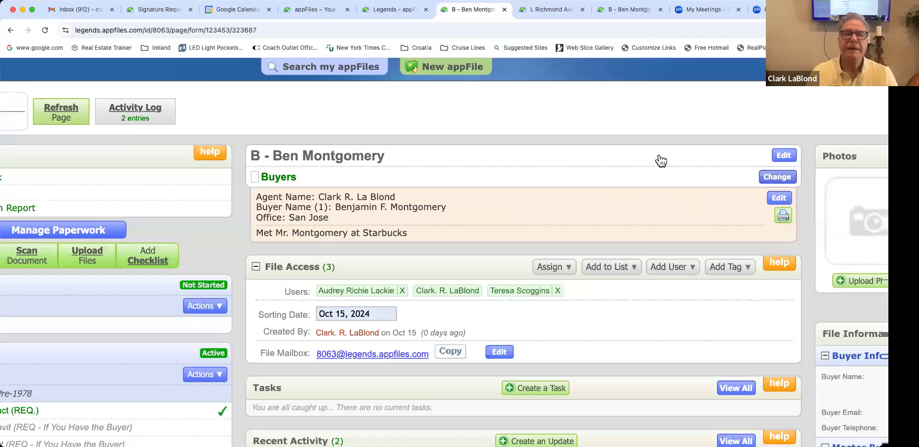
# Step: In Edit Details, set the file type to Pending Buyer > Incomplete
pyautogui.click(526, 244)
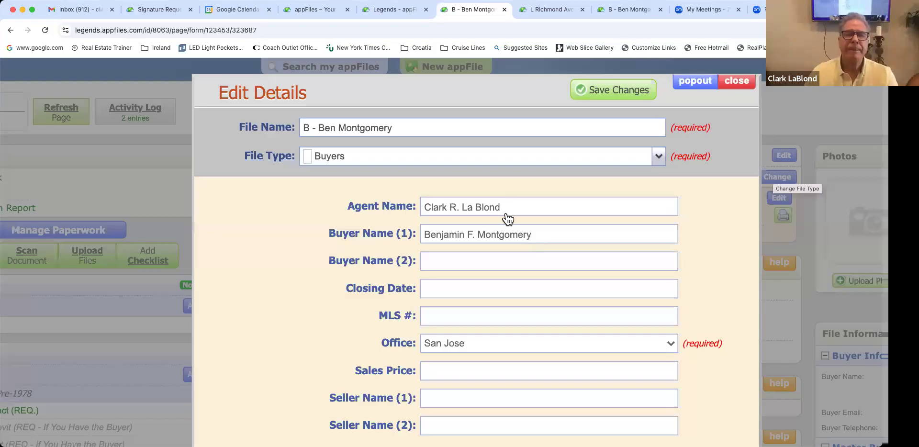
pyautogui.scroll(-6, 509, 225)
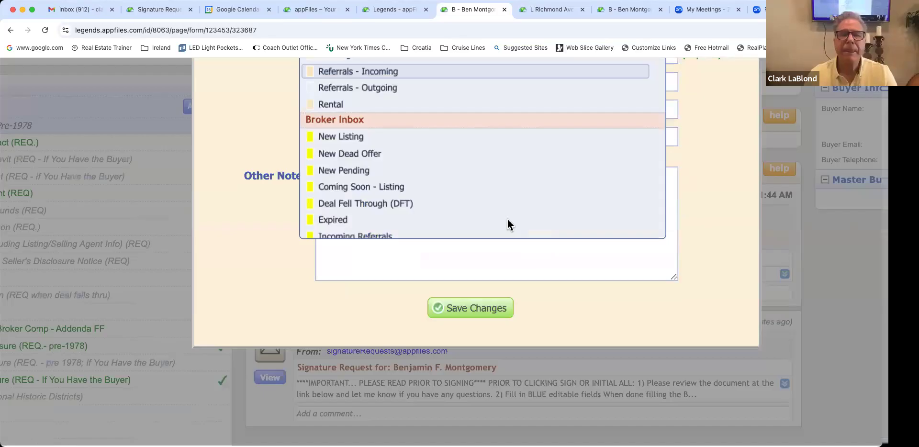
pyautogui.scroll(-4, 420, 277)
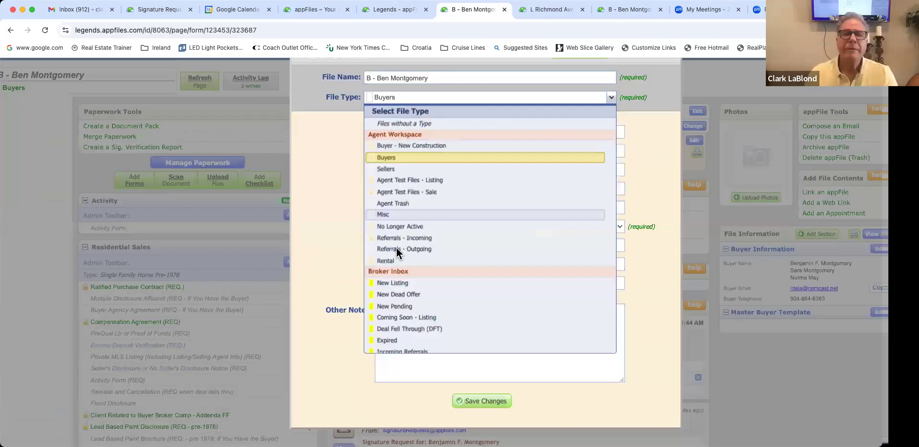
pyautogui.scroll(-5, 431, 239)
pyautogui.click(479, 248)
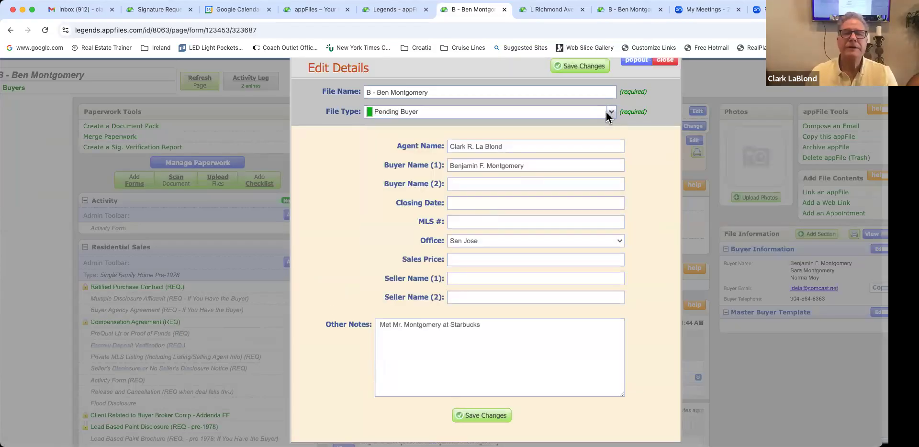
pyautogui.click(538, 112)
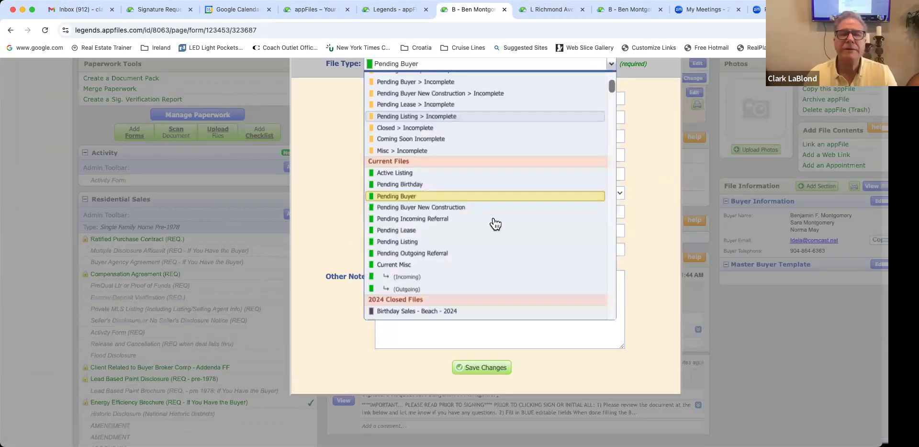
pyautogui.scroll(3, 459, 182)
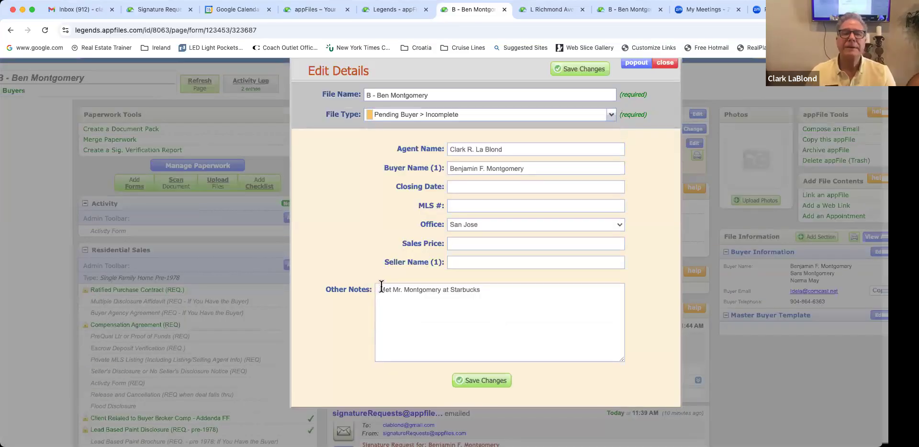
pyautogui.click(381, 287)
# Step: Add 'Flood Disclosure' and 'Need Sellers Disclosure' atop Other Notes and save the changes
pyautogui.press('Return')
pyautogui.press('Return')
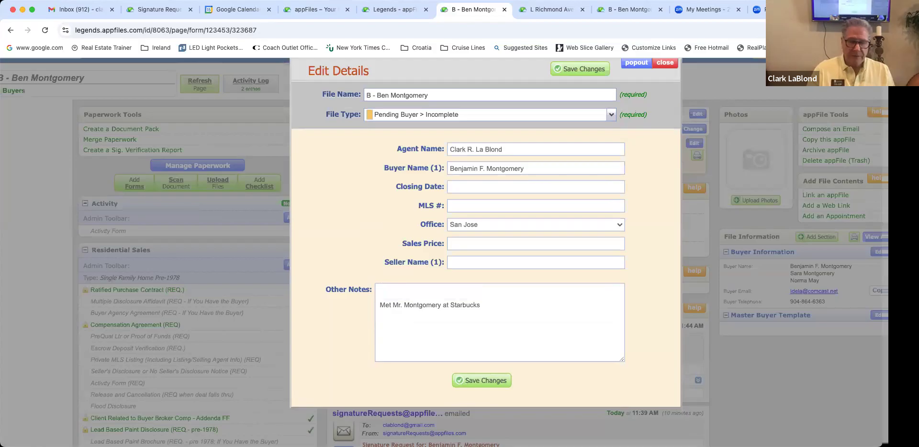
pyautogui.click(381, 289)
pyautogui.write('Flood')
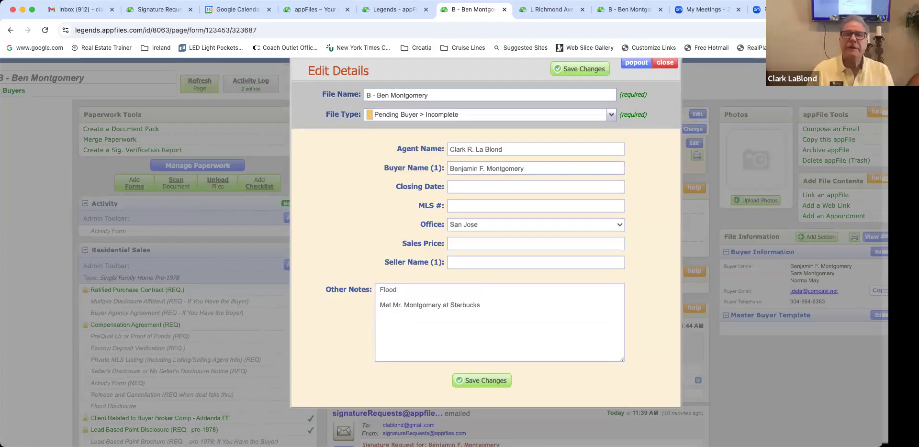
pyautogui.write(' Disclosure')
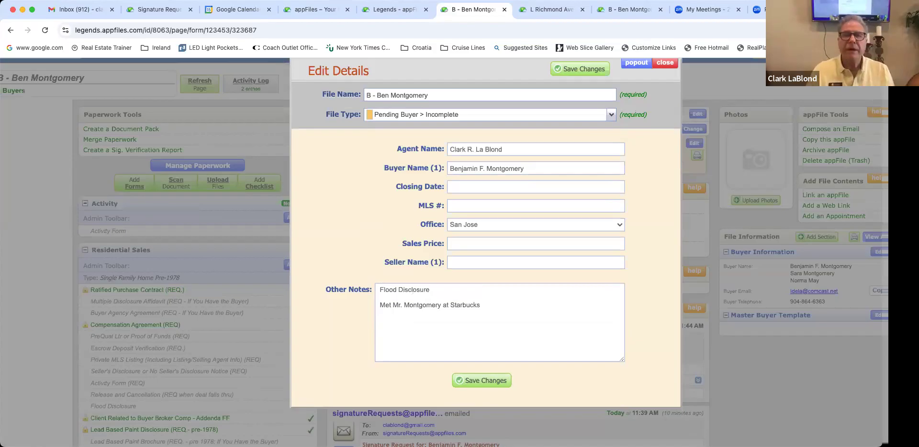
pyautogui.press('Return')
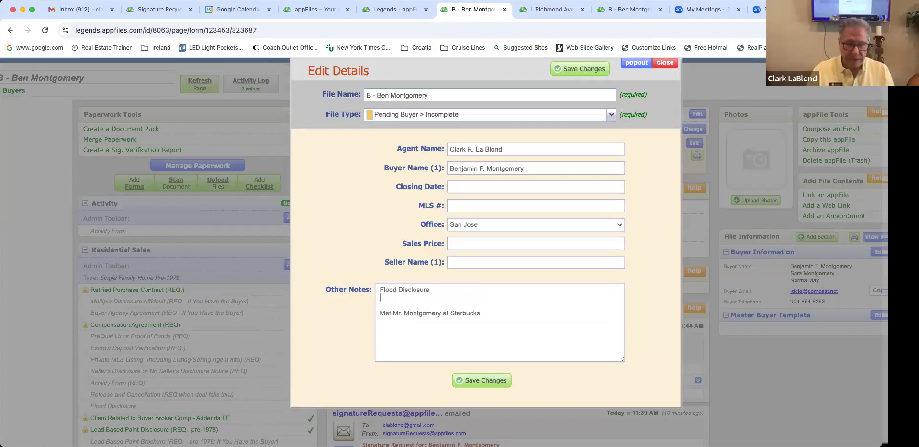
pyautogui.write('Need Sellers Disclosure')
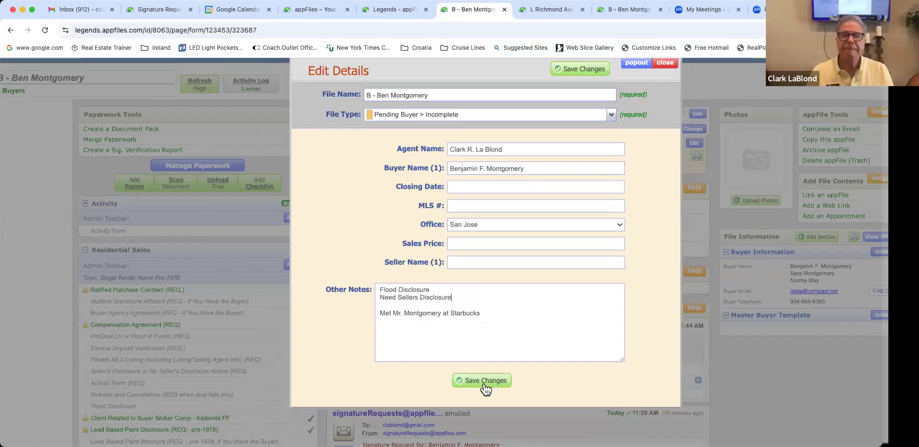
pyautogui.click(484, 383)
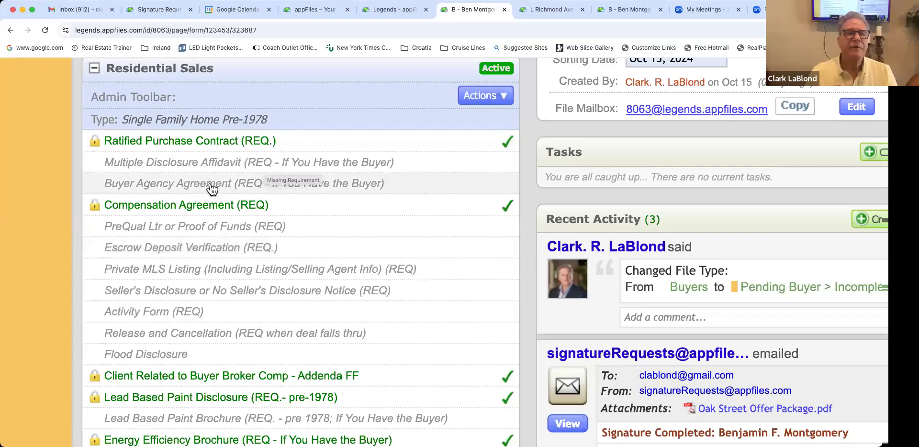
pyautogui.scroll(-1, 212, 186)
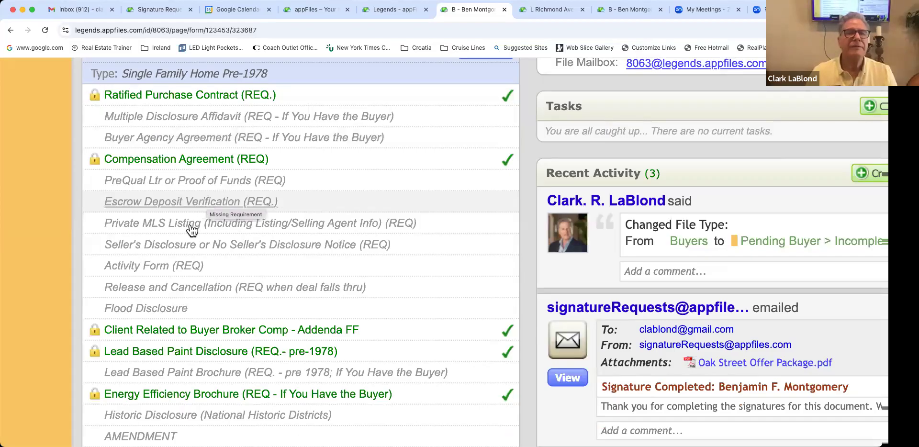
pyautogui.scroll(-1, 190, 217)
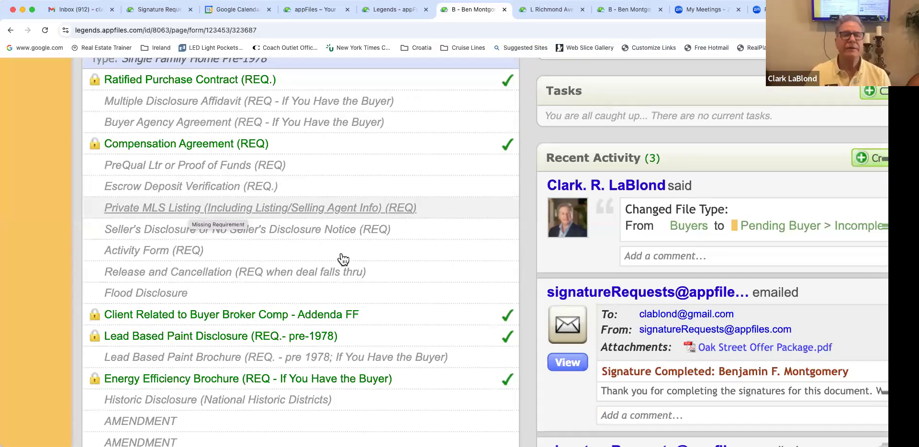
pyautogui.scroll(-1, 217, 224)
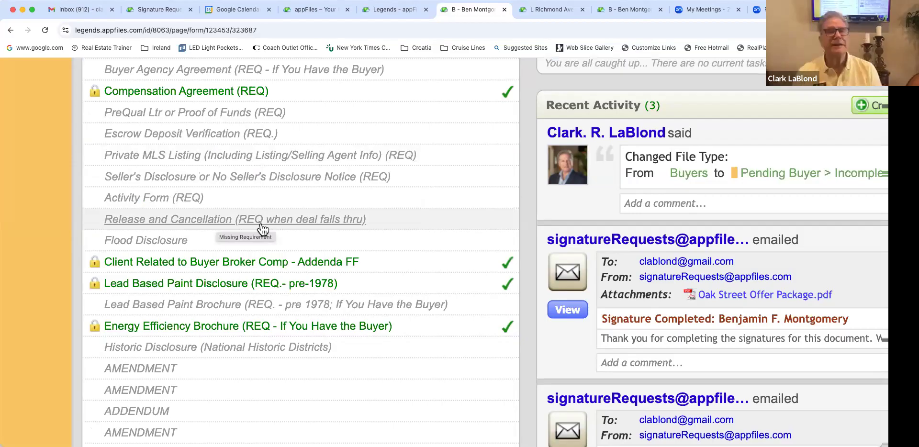
pyautogui.scroll(1, 270, 231)
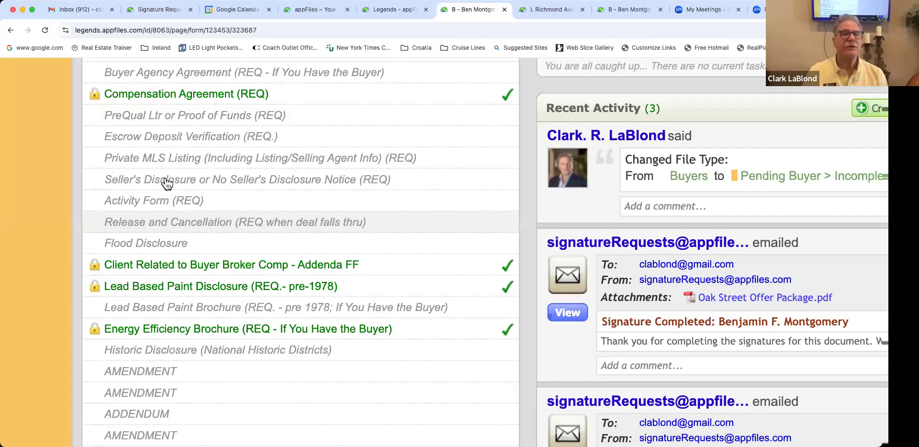
pyautogui.scroll(-15, 165, 327)
pyautogui.scroll(1, 166, 322)
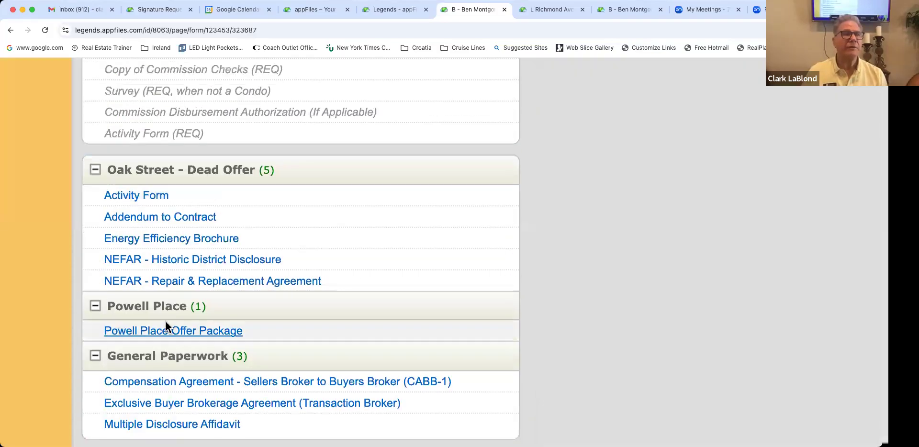
pyautogui.hscroll(1, 168, 328)
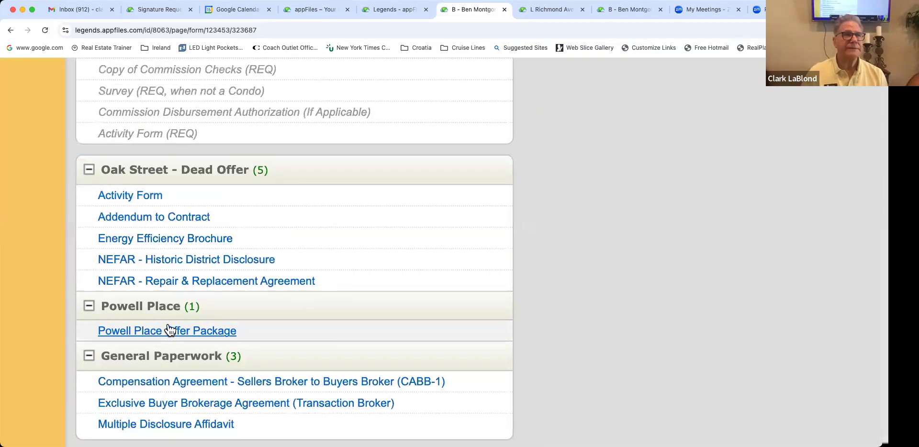
pyautogui.scroll(1, 168, 329)
pyautogui.scroll(2, 168, 328)
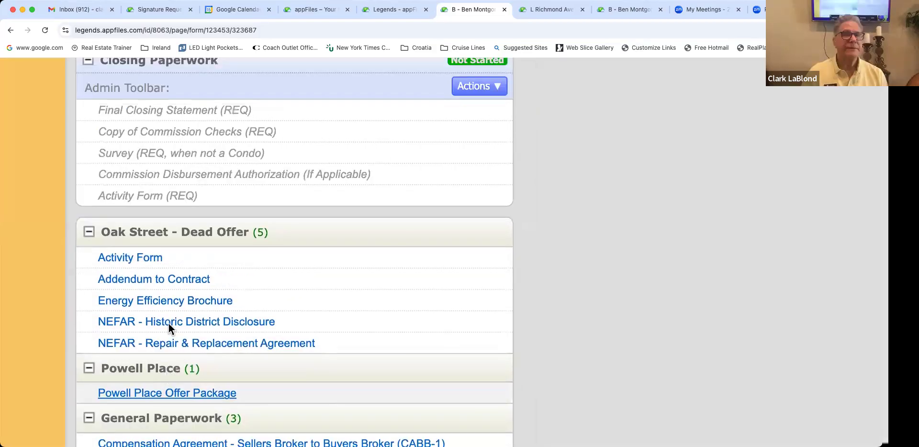
pyautogui.scroll(5, 168, 328)
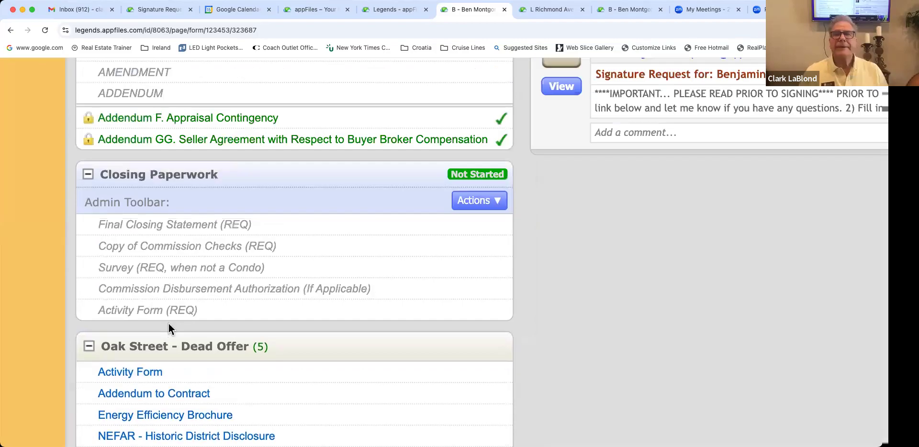
pyautogui.scroll(12, 169, 323)
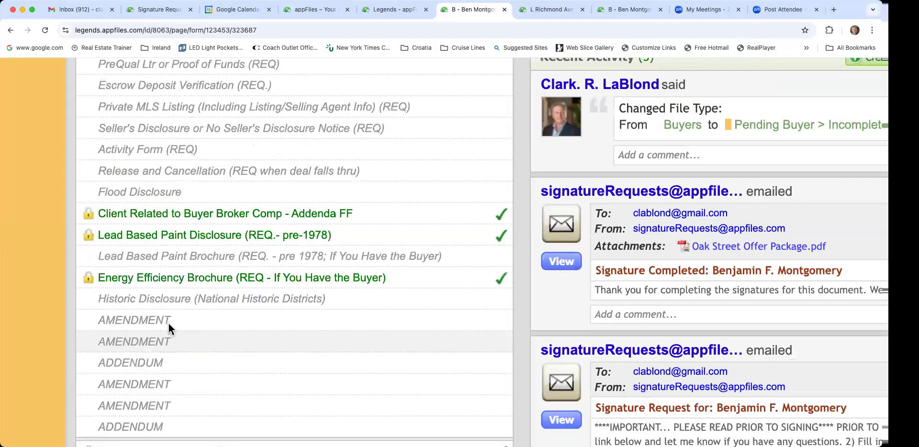
pyautogui.scroll(15, 166, 327)
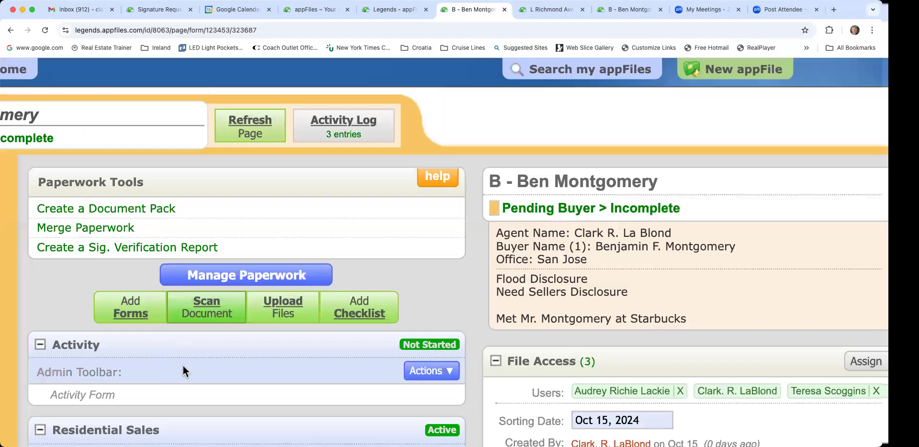
pyautogui.scroll(-5, 183, 365)
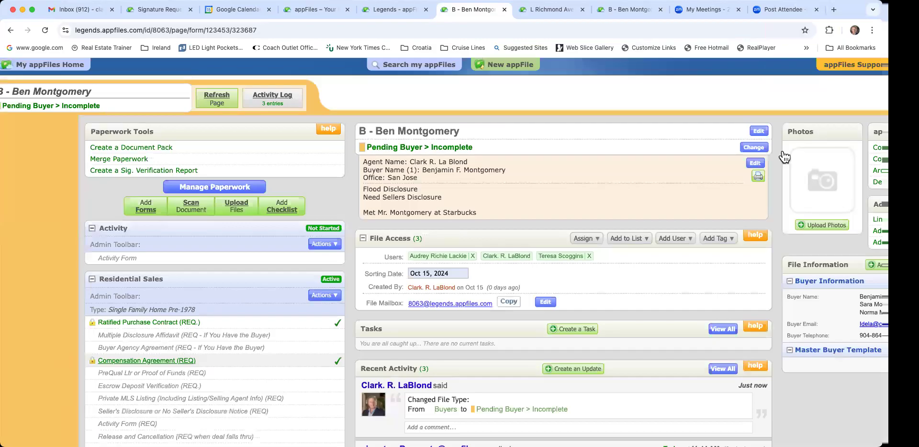
pyautogui.hscroll(-2, 718, 156)
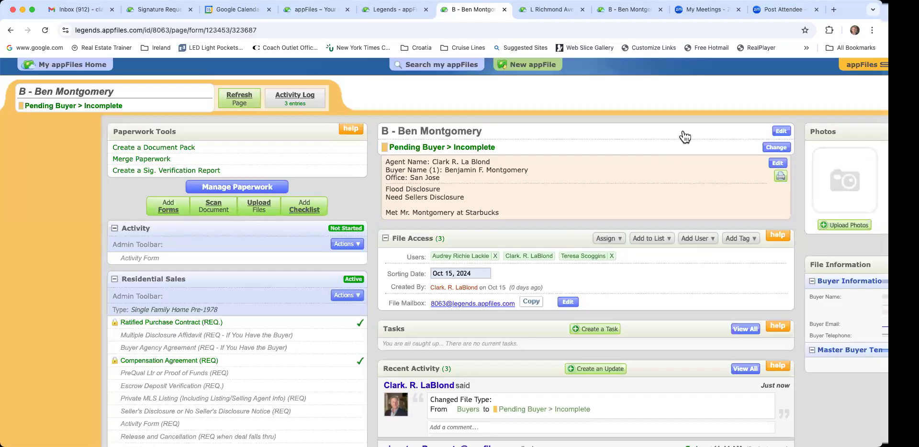
pyautogui.click(653, 152)
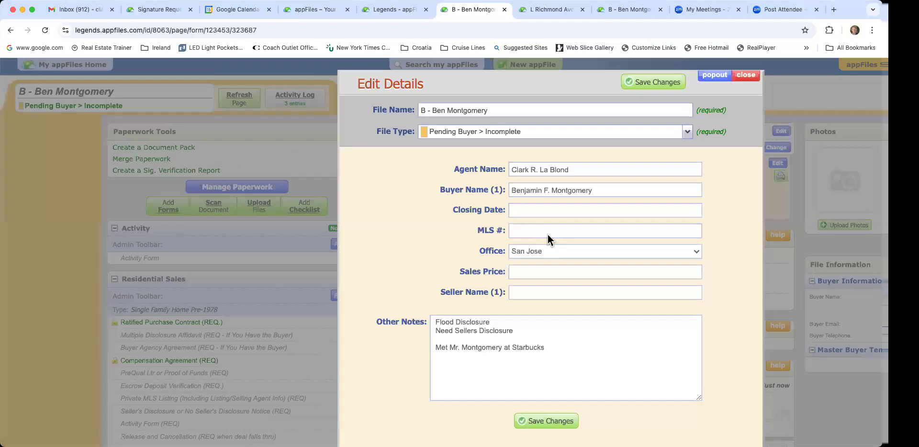
pyautogui.click(547, 236)
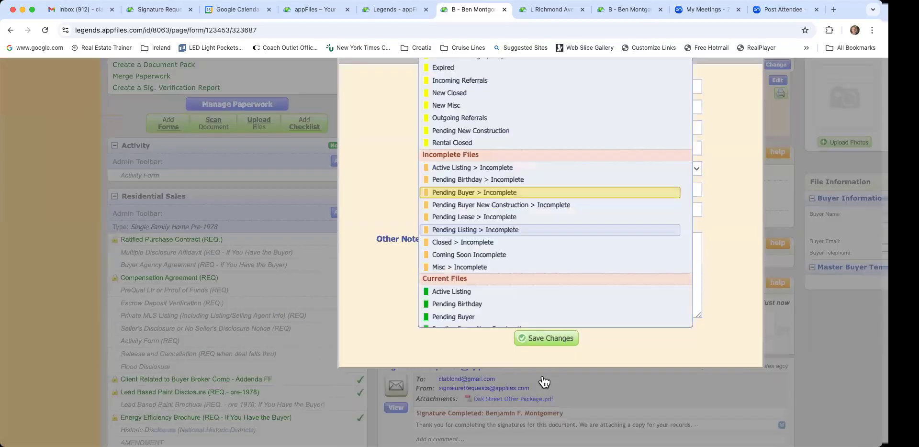
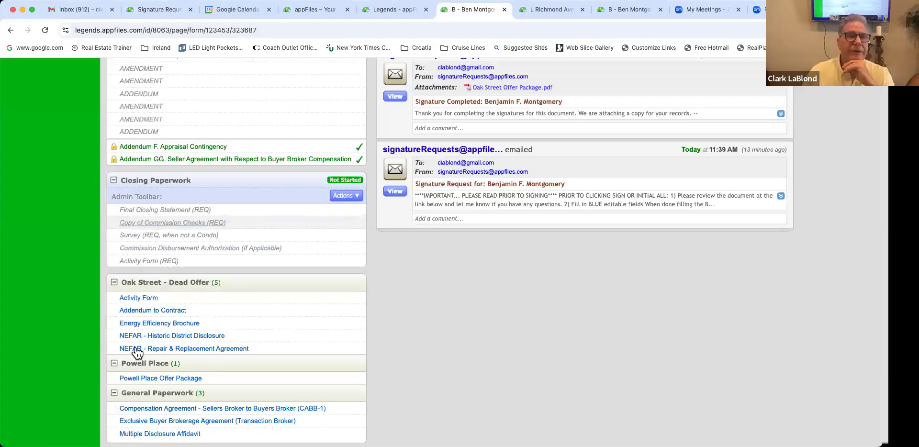
# Step: Review the file type options in Edit Details, then dismiss it without changes
pyautogui.scroll(3, 262, 326)
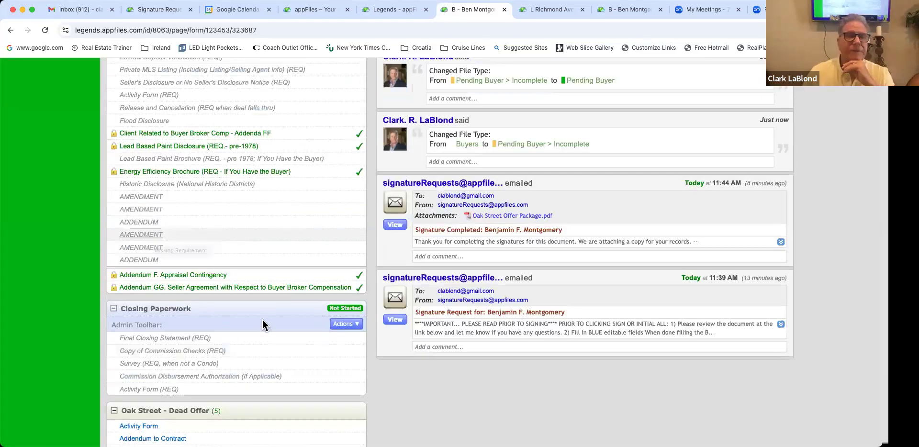
pyautogui.scroll(2, 479, 276)
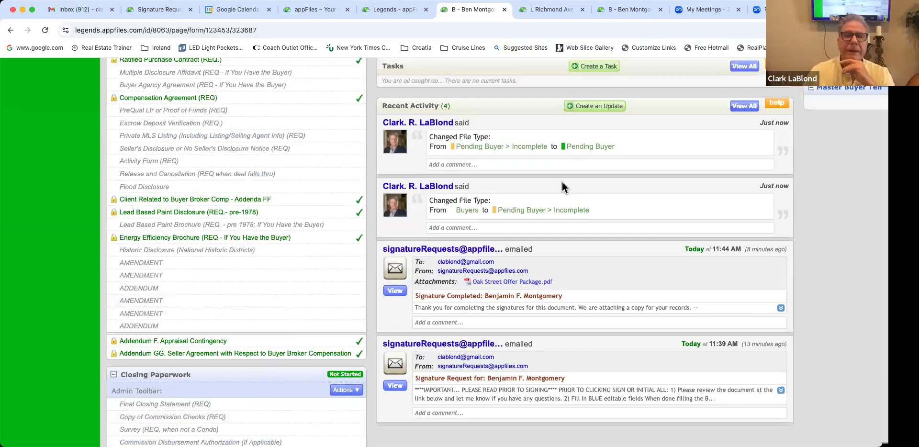
pyautogui.scroll(6, 562, 181)
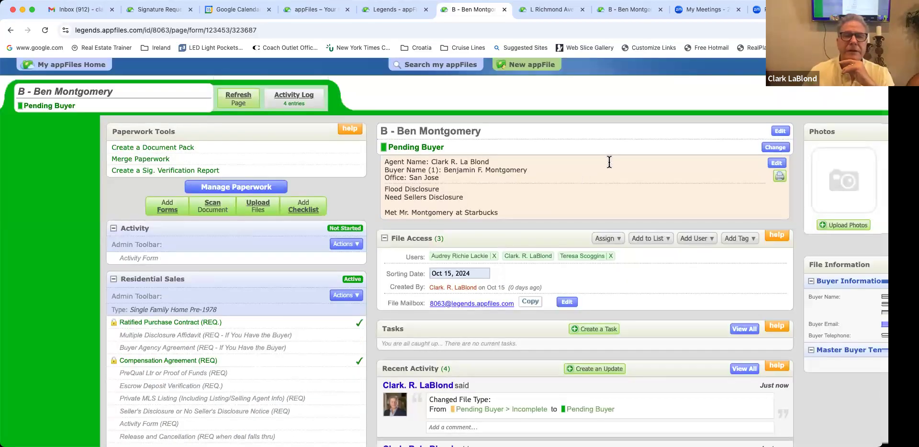
pyautogui.click(680, 140)
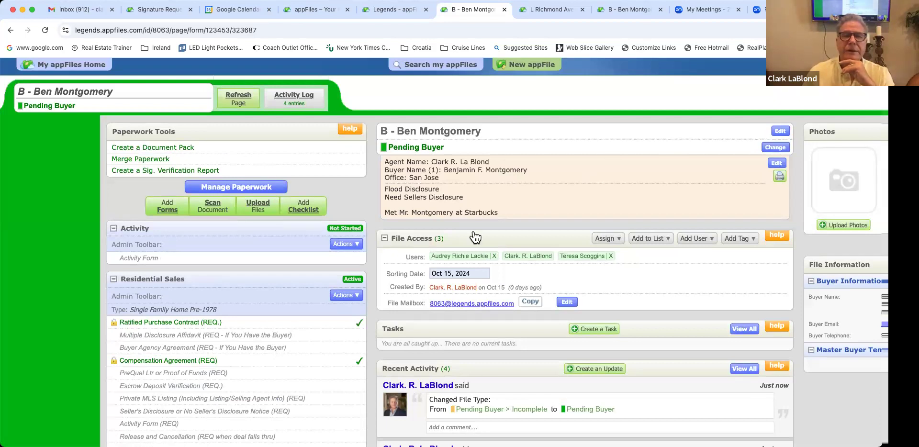
pyautogui.click(475, 132)
pyautogui.scroll(-3, 475, 236)
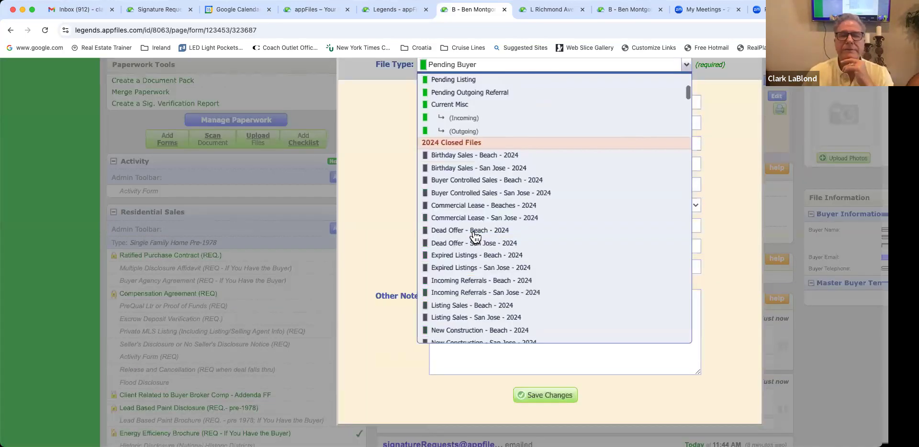
pyautogui.scroll(-1, 474, 235)
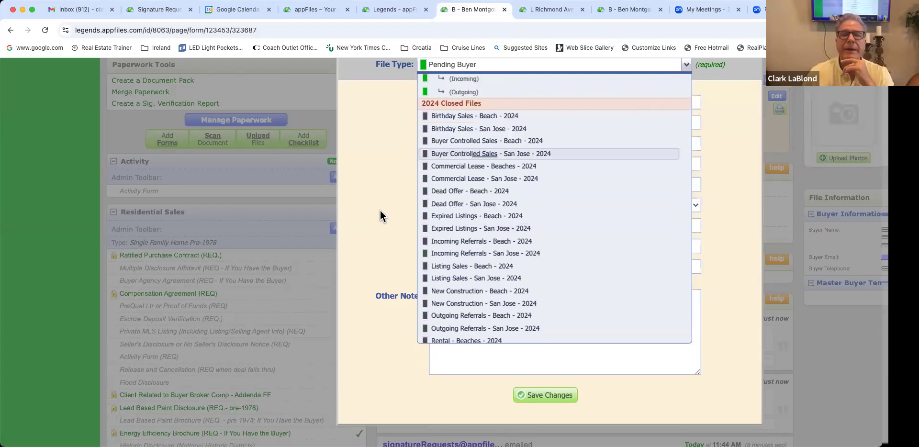
pyautogui.click(398, 256)
pyautogui.scroll(2, 398, 256)
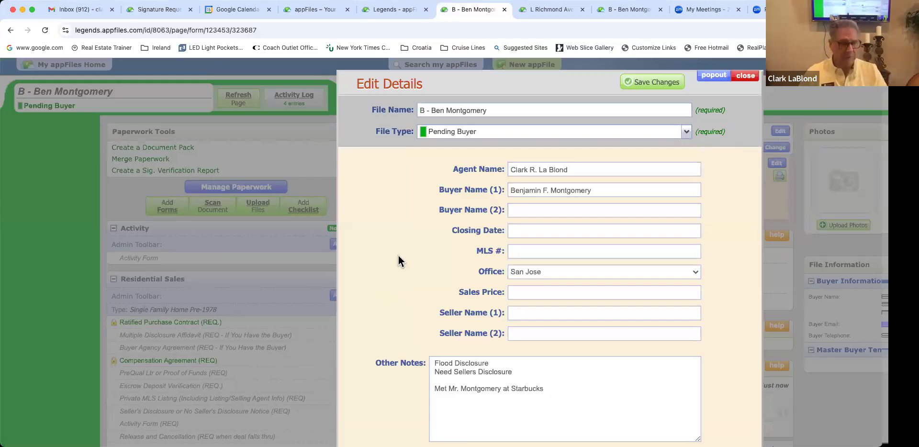
pyautogui.press('Escape')
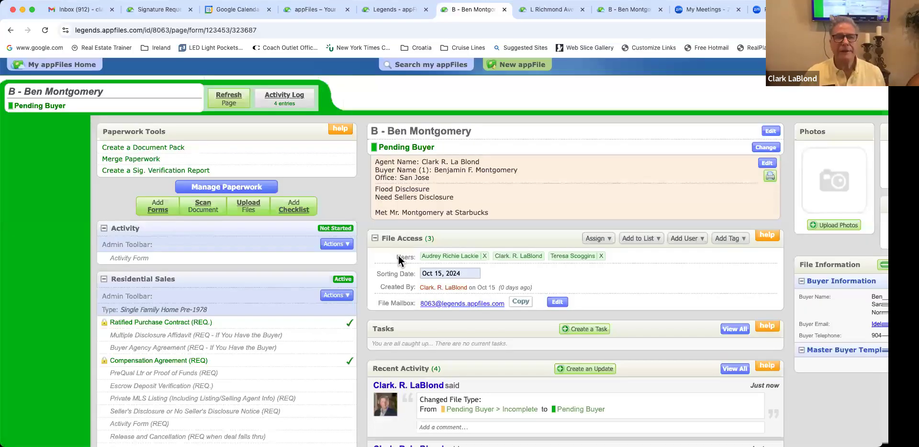
# Step: Scroll across the Master Buyer Template to check the imported buyer names and buyer email
pyautogui.hscroll(-1, 398, 256)
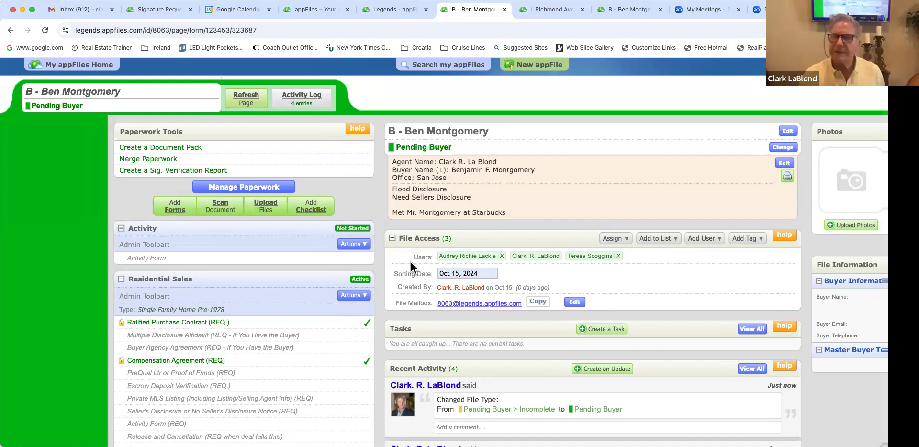
pyautogui.hscroll(2, 411, 262)
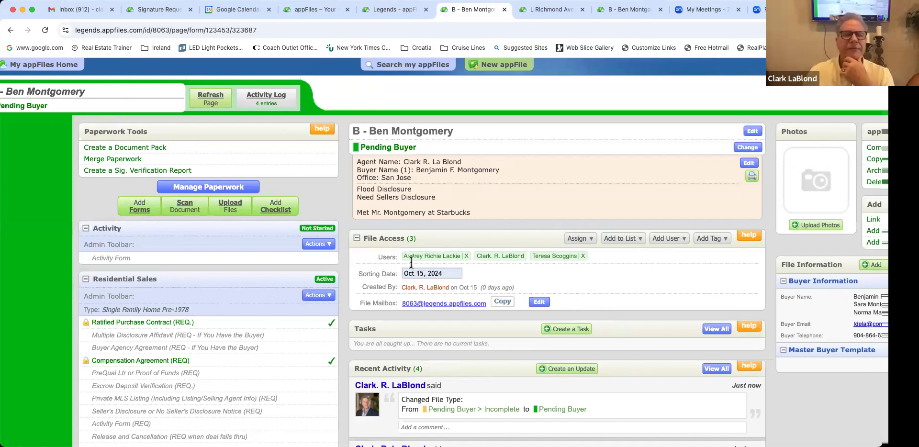
pyautogui.hscroll(2, 411, 263)
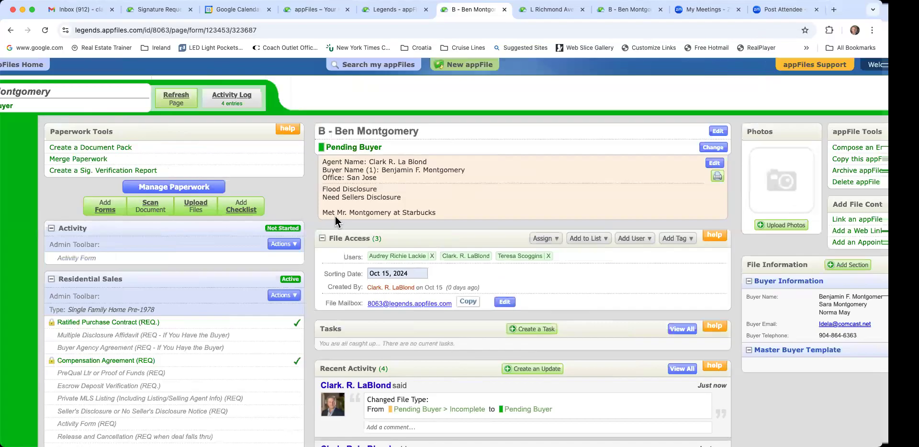
pyautogui.scroll(-1, 340, 232)
pyautogui.hscroll(1, 340, 232)
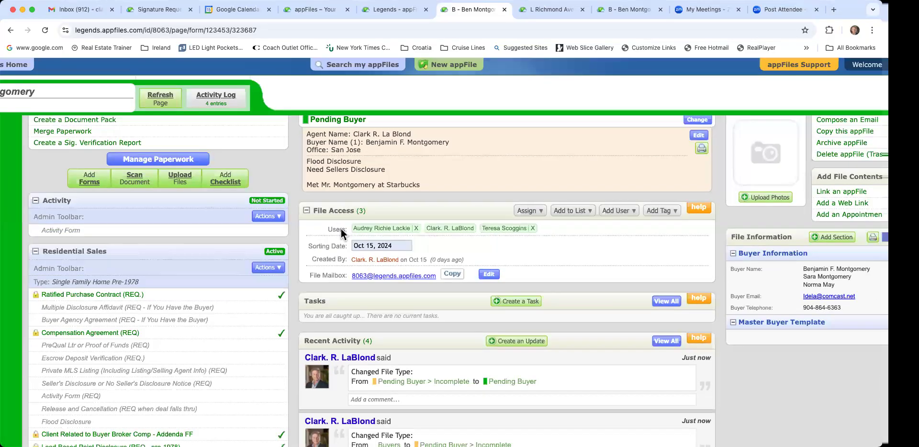
pyautogui.scroll(1, 341, 232)
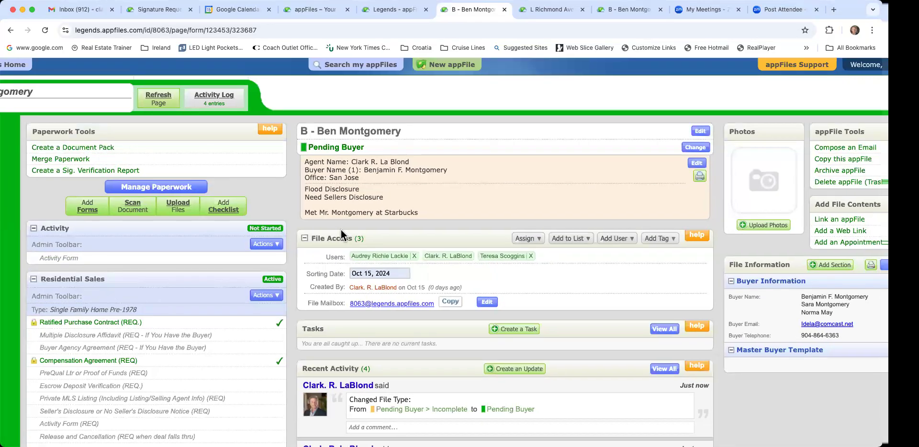
pyautogui.hscroll(3, 817, 319)
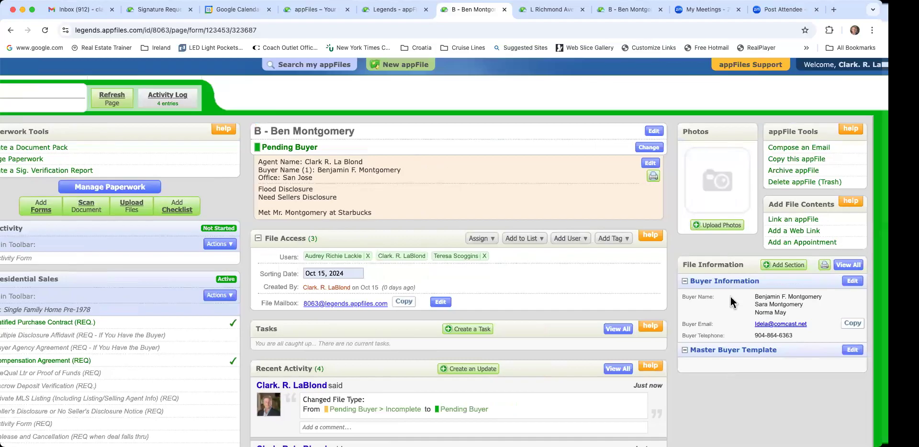
pyautogui.hscroll(-2, 730, 297)
pyautogui.hscroll(1, 782, 296)
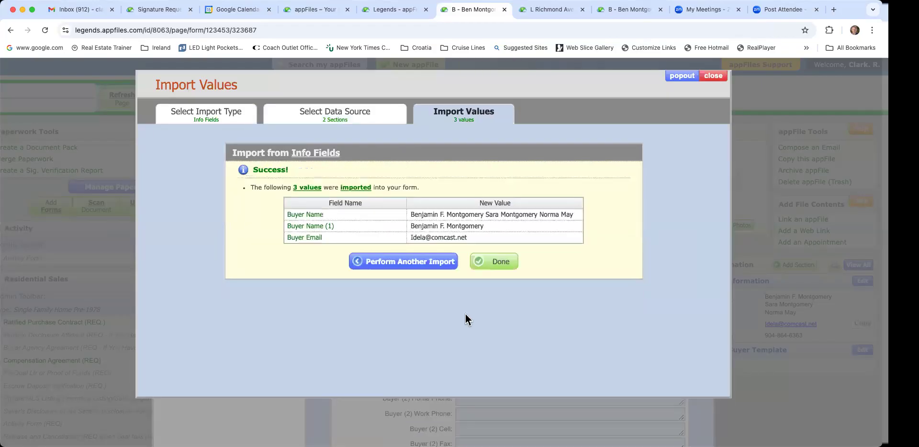
# Step: Finish the buyer value import and close the File Info » Master Buyer Template editor
pyautogui.click(486, 263)
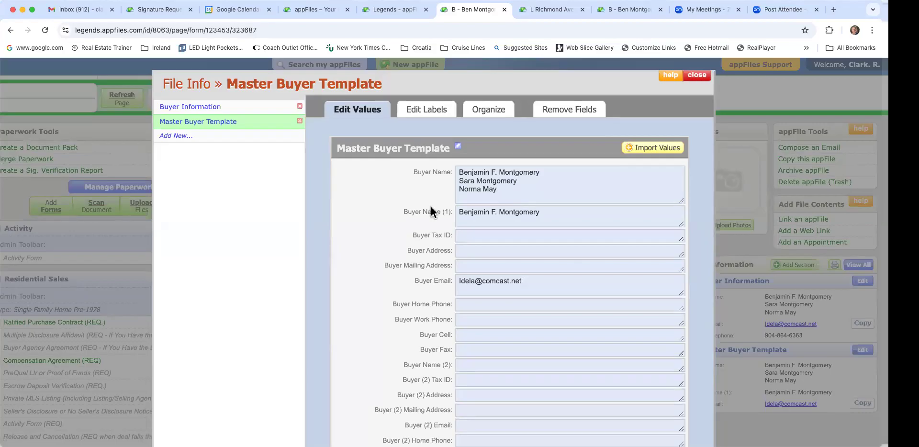
pyautogui.click(171, 210)
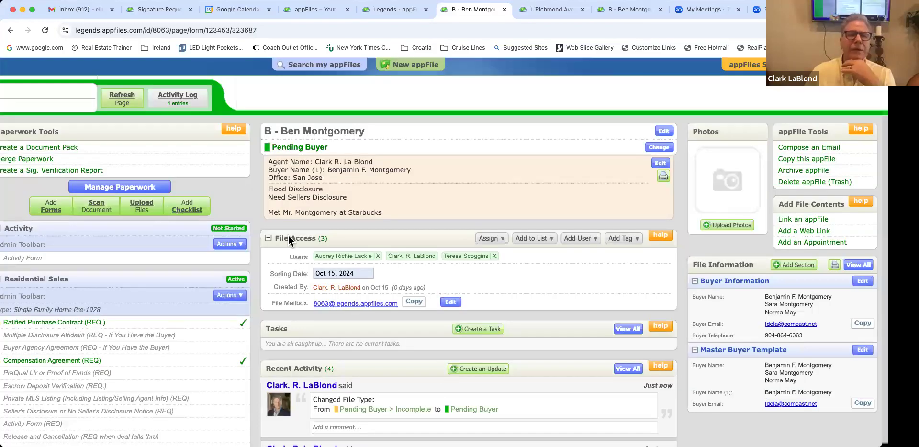
pyautogui.hscroll(-3, 288, 235)
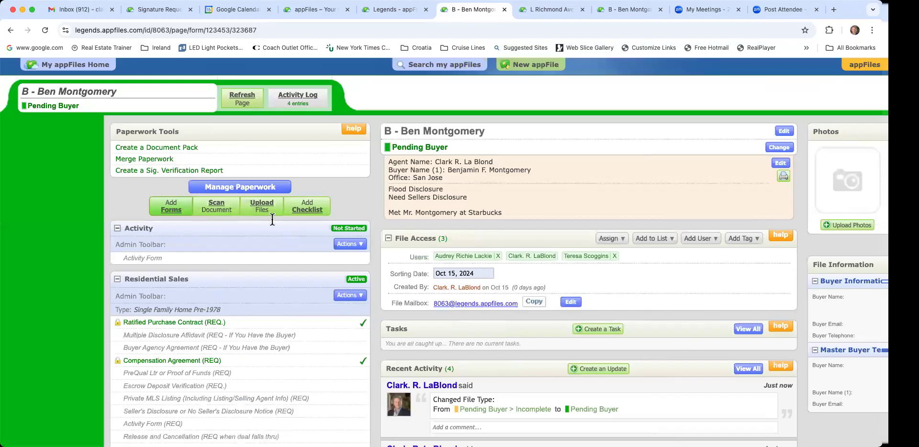
# Step: Search the forms library for the addendum form, trying 'adde', 'amend', then 'contract'
pyautogui.click(170, 206)
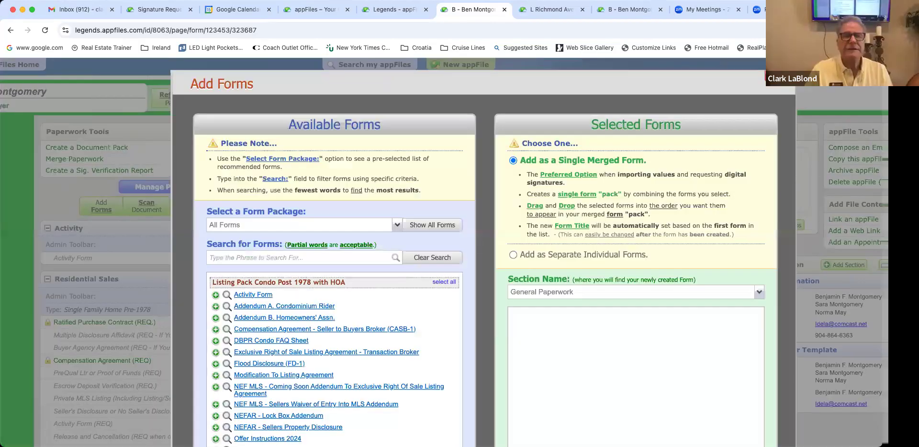
pyautogui.write('adde')
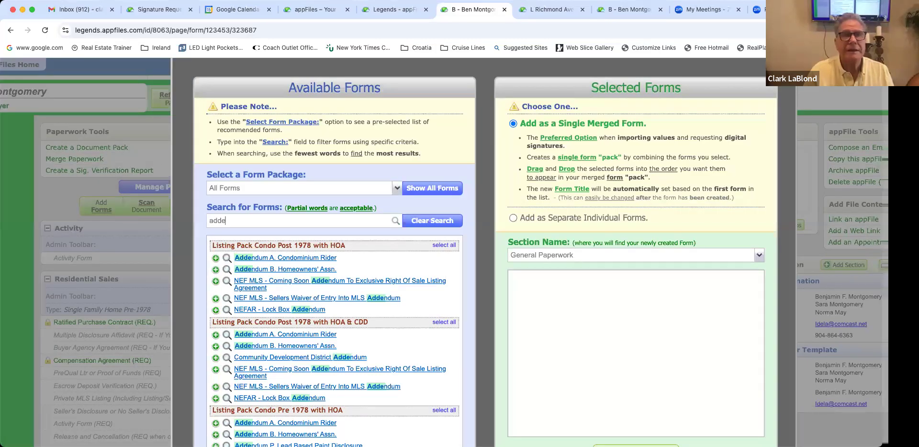
pyautogui.click(432, 220)
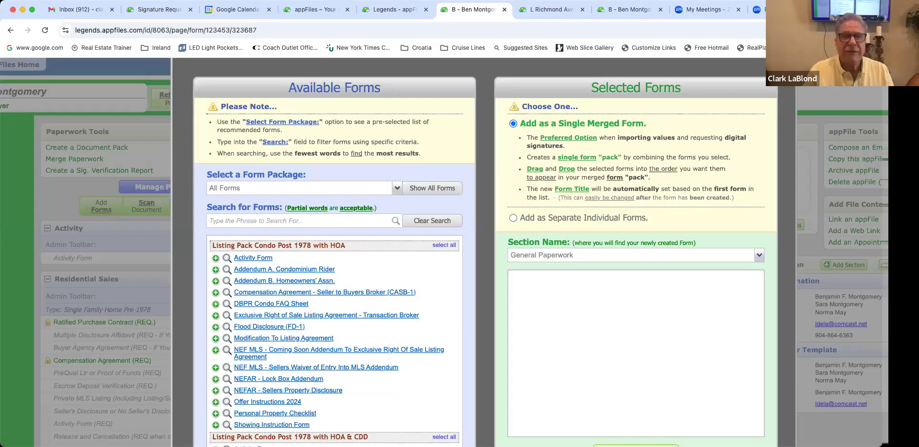
pyautogui.write('amend')
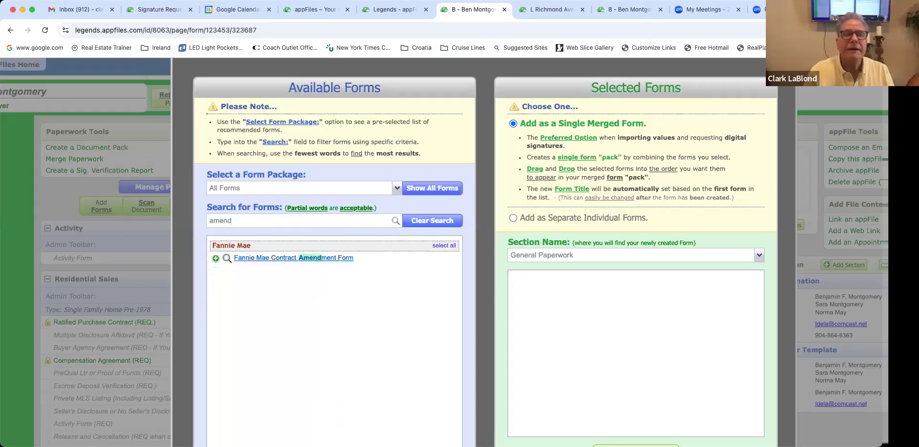
pyautogui.press('BackSpace')
pyautogui.press('BackSpace')
pyautogui.press('BackSpace')
pyautogui.press('BackSpace')
pyautogui.press('BackSpace')
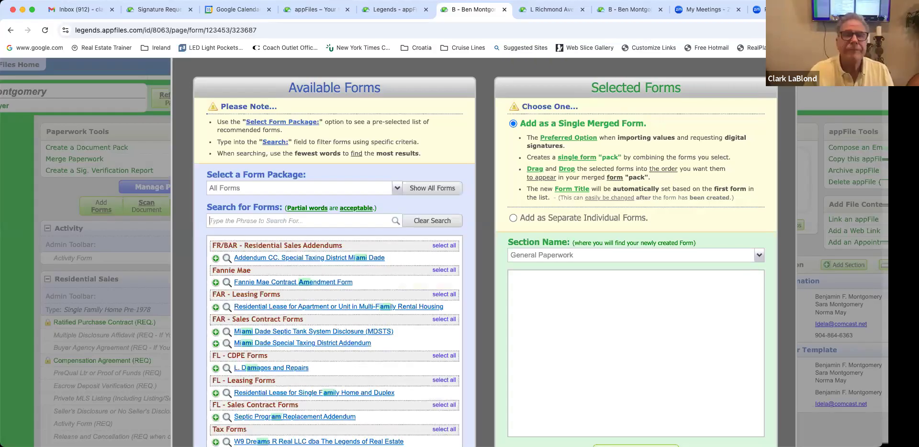
pyautogui.write('adde')
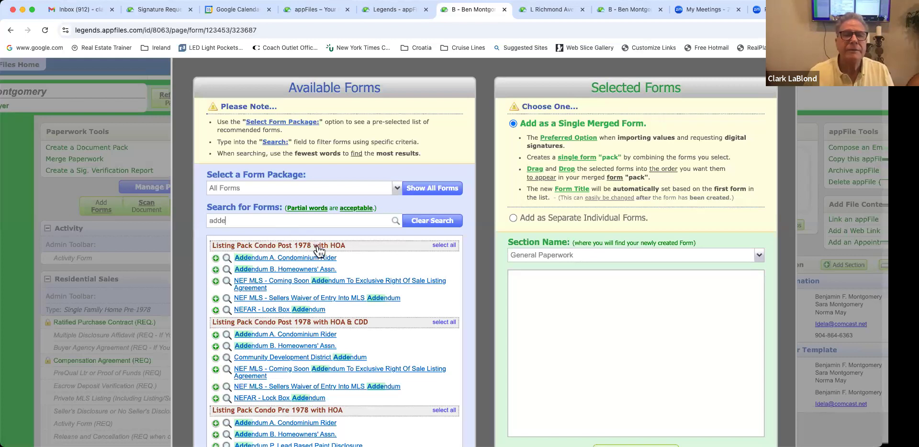
pyautogui.press('BackSpace')
pyautogui.press('BackSpace')
pyautogui.press('BackSpace')
pyautogui.press('BackSpace')
pyautogui.write('contract')
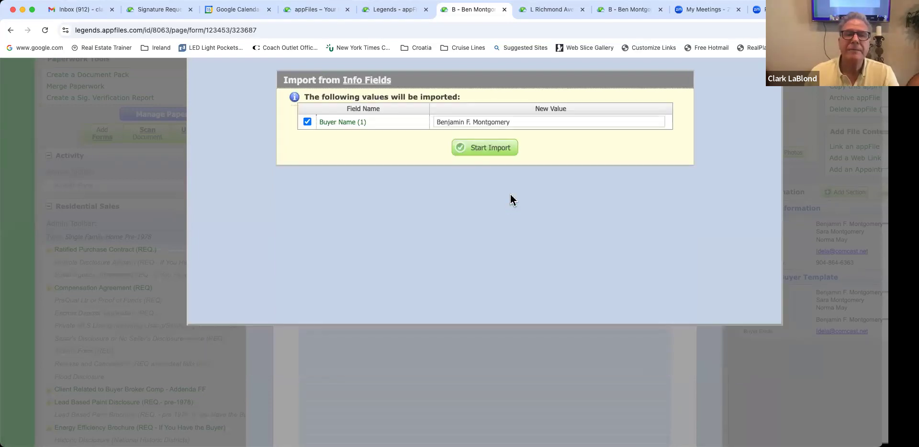
# Step: Import the Buyer Name into the new Addendum to Contract and check the pre-filled name
pyautogui.click(536, 171)
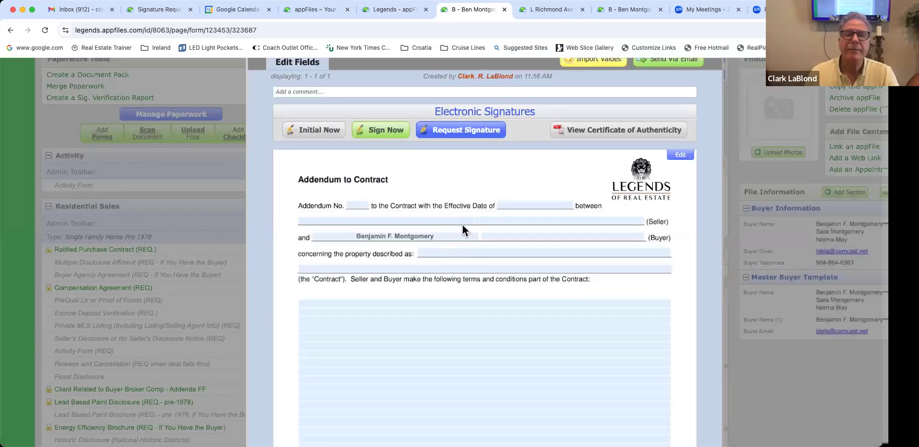
pyautogui.scroll(2, 458, 260)
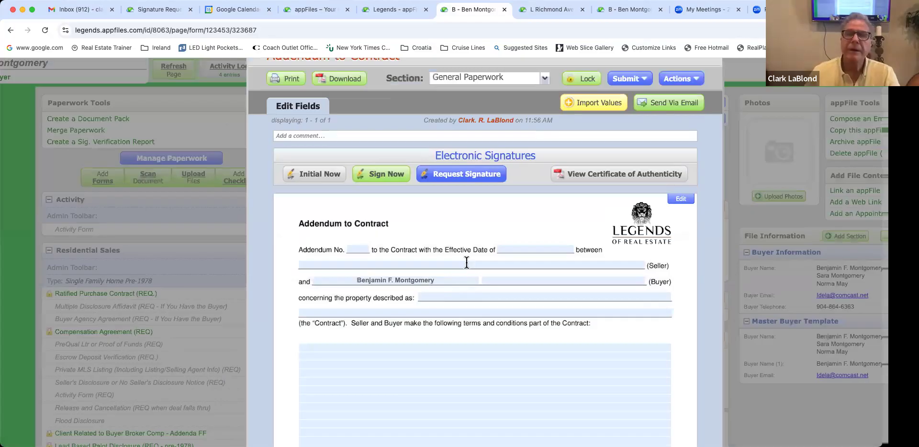
pyautogui.doubleClick(465, 277)
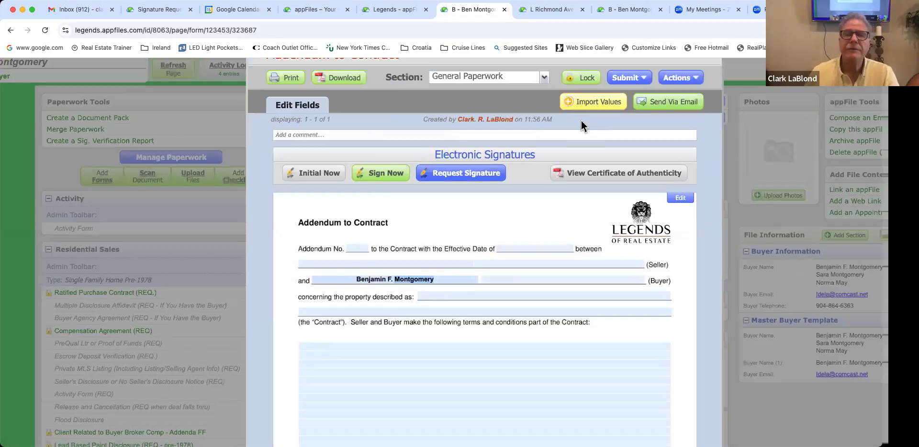
# Step: Import the four matching values from the Ratified Purchase Contract (REQ.) into the addendum
pyautogui.click(593, 102)
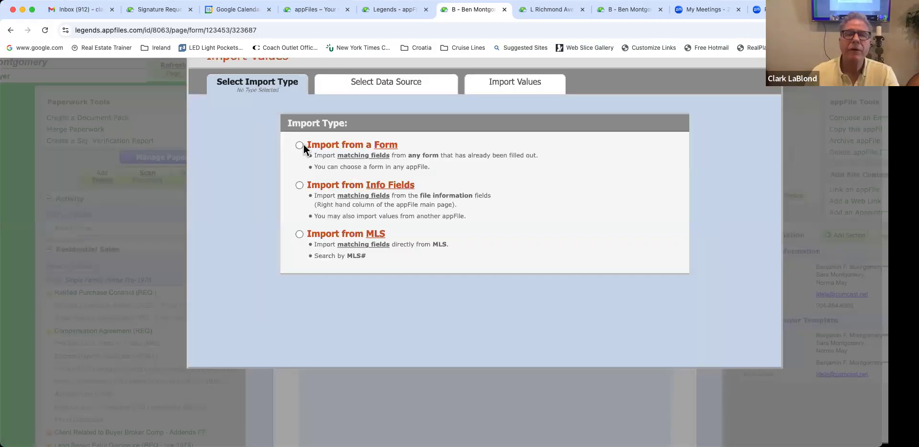
pyautogui.click(301, 146)
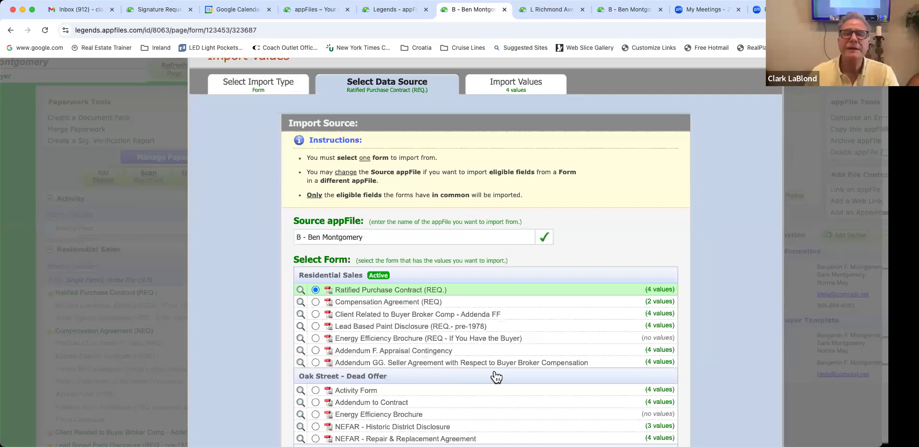
pyautogui.scroll(-3, 380, 168)
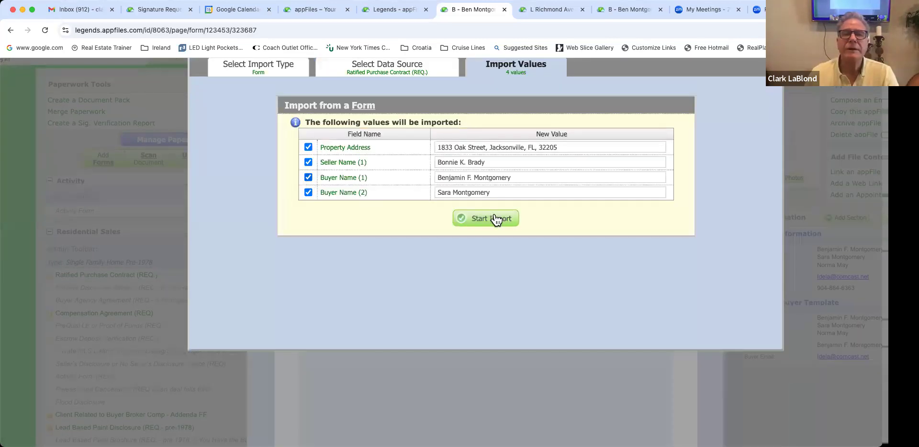
pyautogui.click(491, 220)
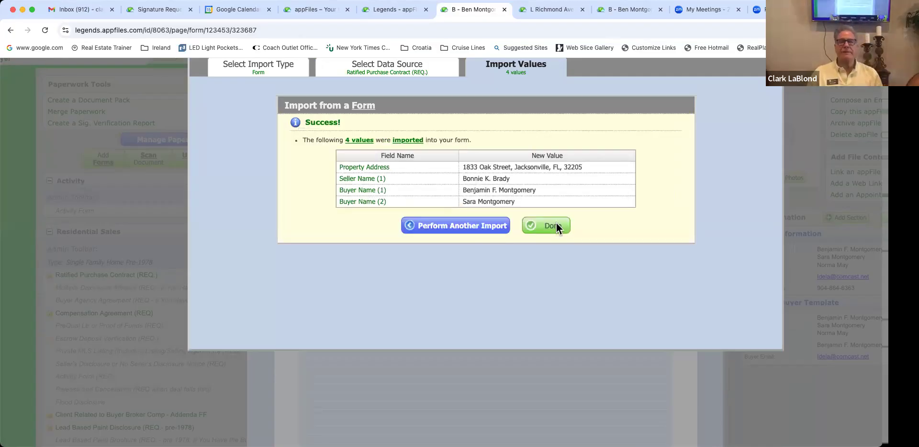
pyautogui.click(556, 225)
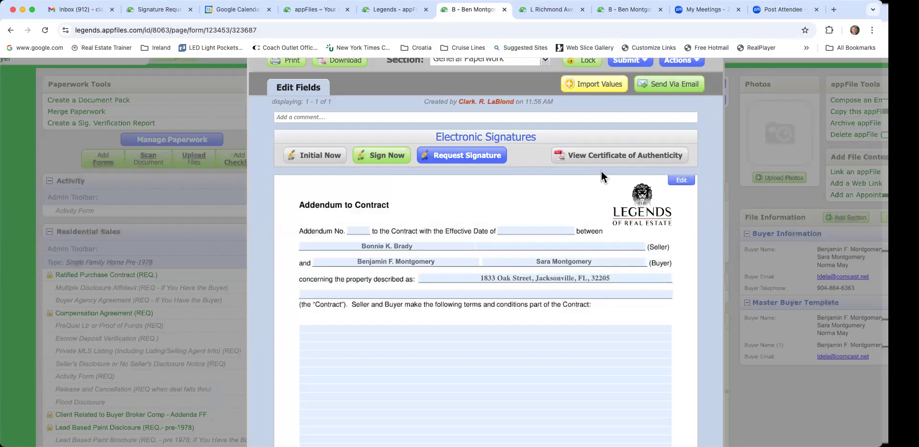
pyautogui.scroll(2, 601, 171)
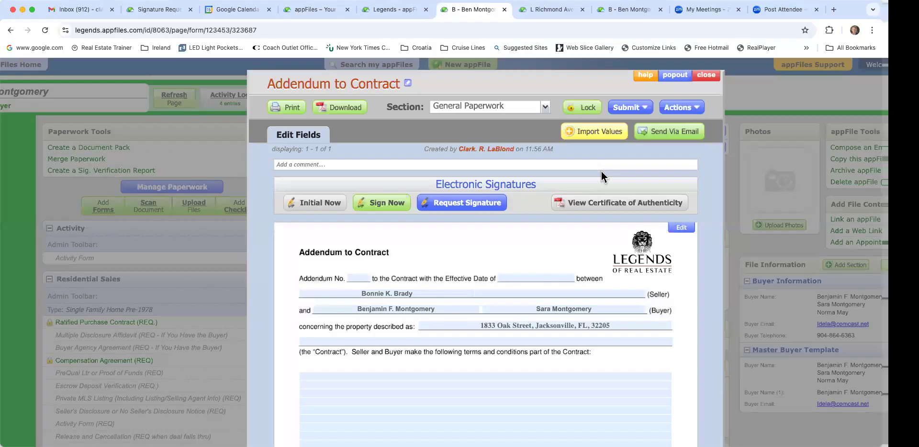
# Step: Close the completed Addendum to Contract and return to the buyer file page
pyautogui.click(713, 77)
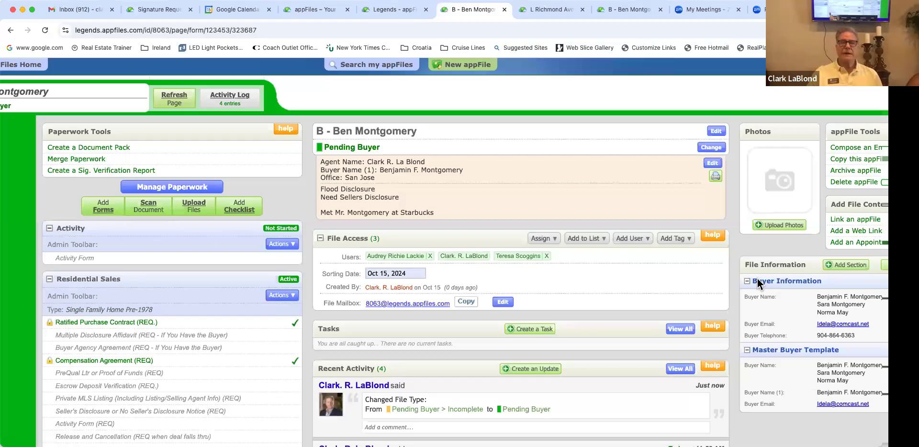
pyautogui.hscroll(5, 521, 219)
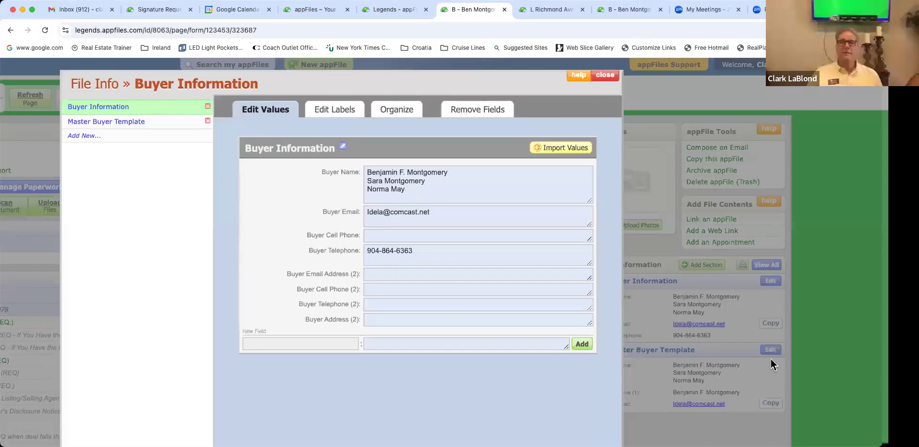
pyautogui.click(771, 359)
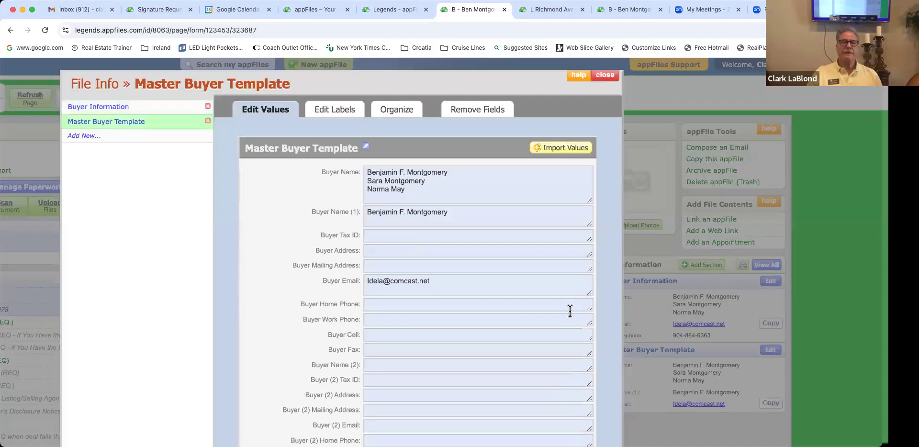
pyautogui.scroll(-10, 569, 312)
pyautogui.scroll(10, 570, 312)
pyautogui.click(604, 75)
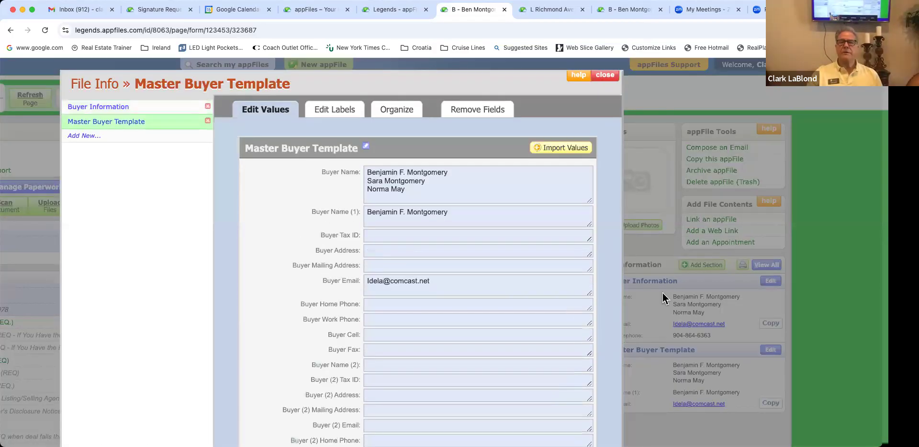
pyautogui.click(771, 282)
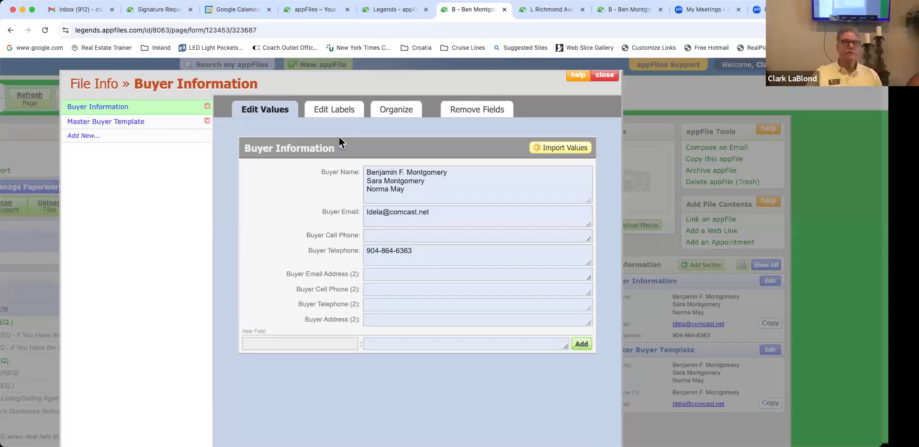
pyautogui.click(334, 110)
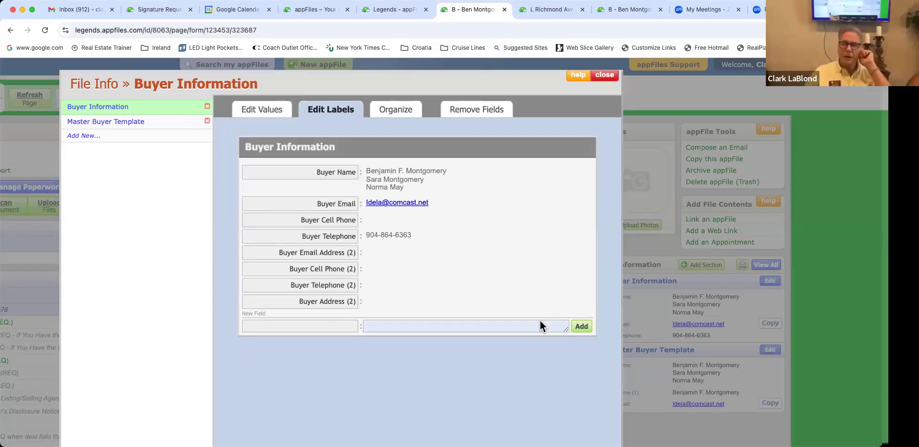
pyautogui.press('Escape')
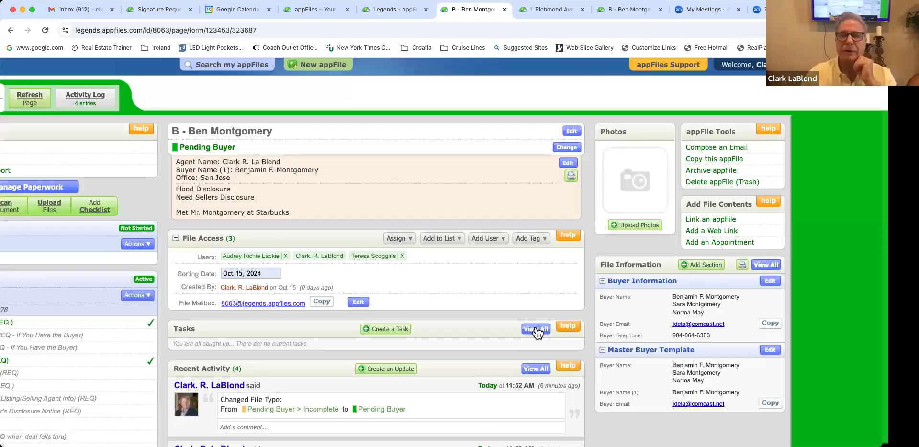
# Step: Scroll the buyer's appFile page back to its top-left area
pyautogui.hscroll(-2, 535, 327)
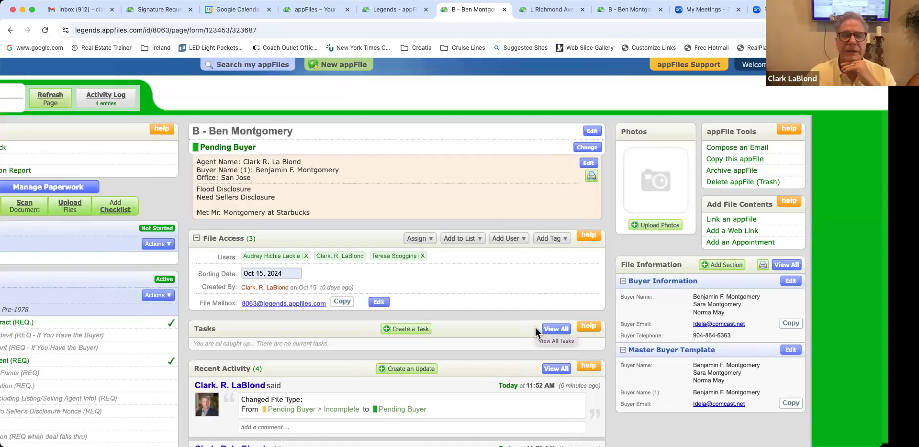
pyautogui.hscroll(-6, 536, 328)
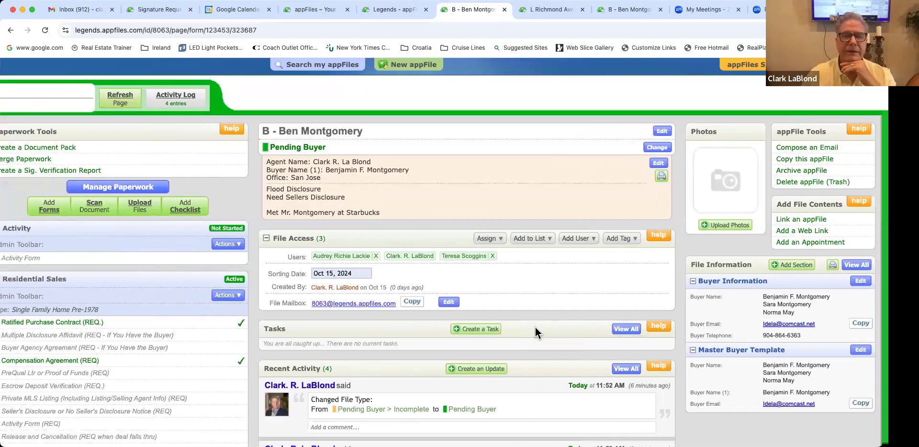
pyautogui.hscroll(-3, 535, 327)
pyautogui.hscroll(-8, 536, 328)
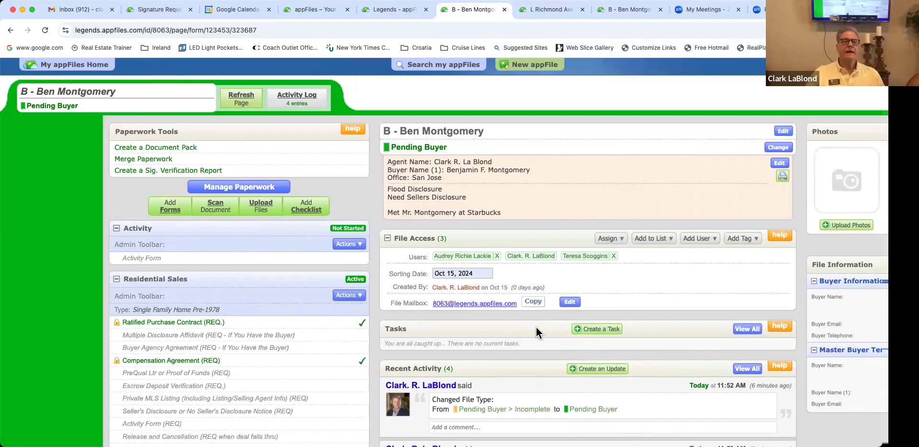
pyautogui.scroll(1, 536, 333)
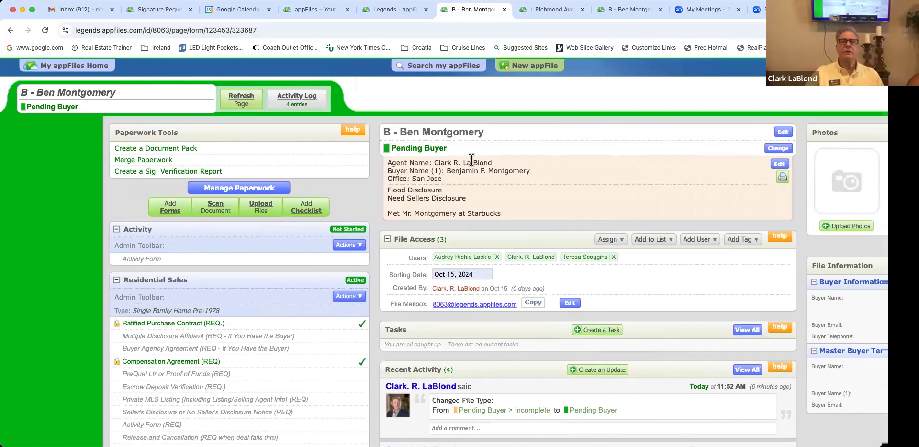
pyautogui.scroll(1, 517, 63)
pyautogui.scroll(-1, 498, 145)
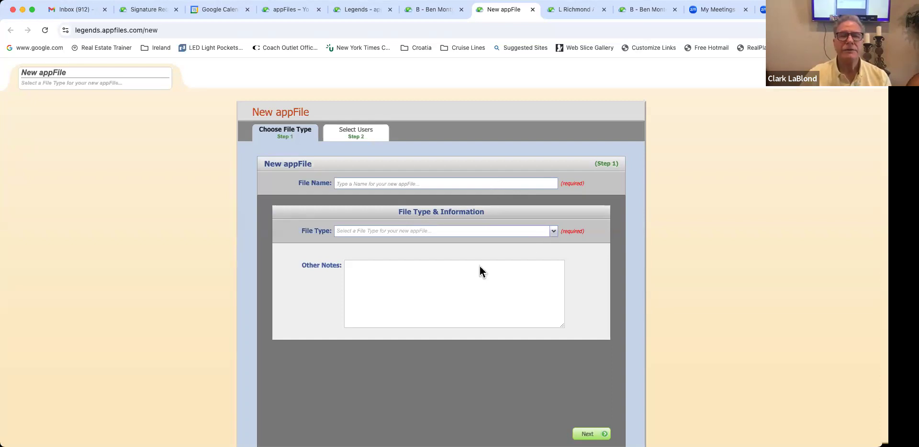
# Step: Look over the new appFile's file types, then close the unfinished New appFile tab
pyautogui.click(553, 231)
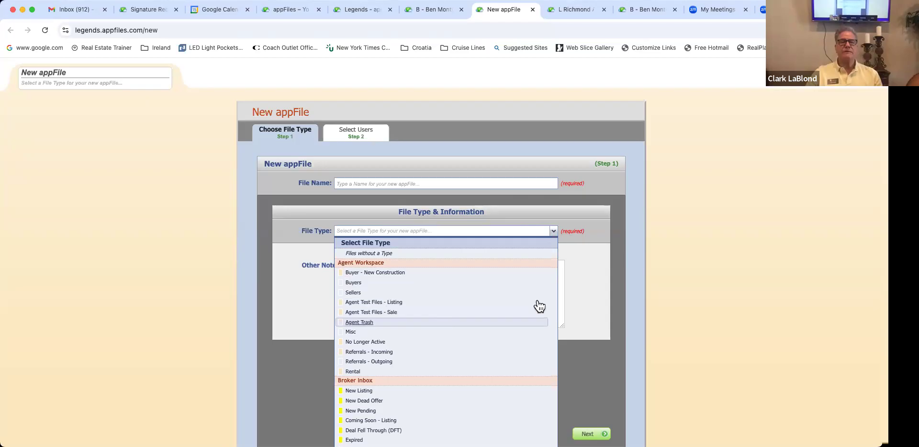
pyautogui.click(514, 183)
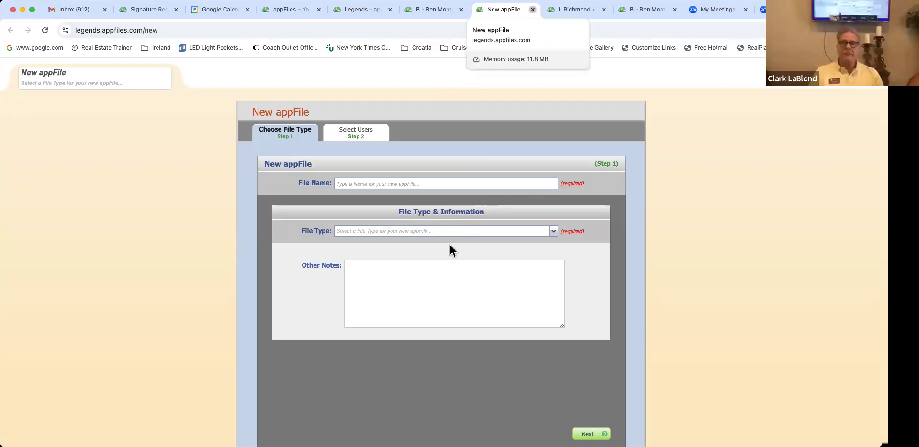
pyautogui.press('super+w')
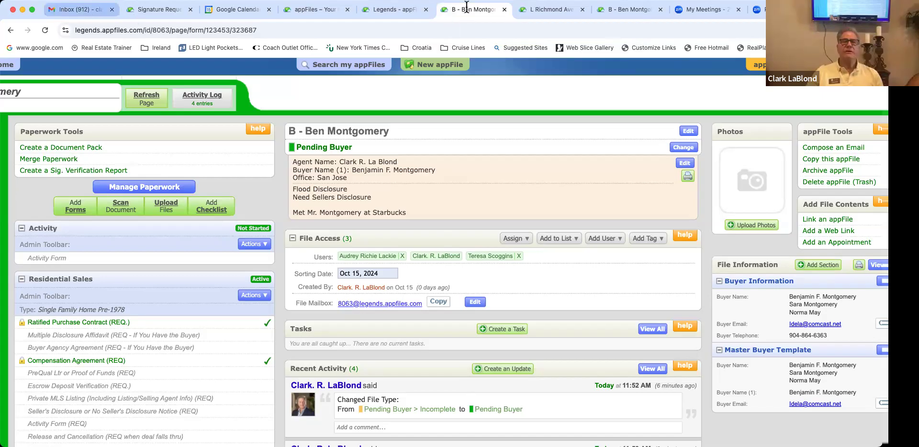
# Step: Start composing an email from the buyer's appFile
pyautogui.click(817, 152)
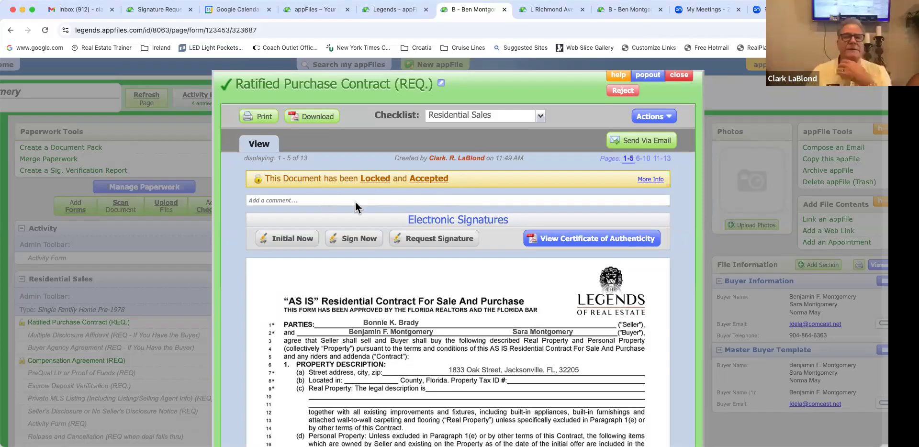
# Step: Close the Ratified Purchase Contract and scroll through the Residential Sales paperwork checklist
pyautogui.click(180, 342)
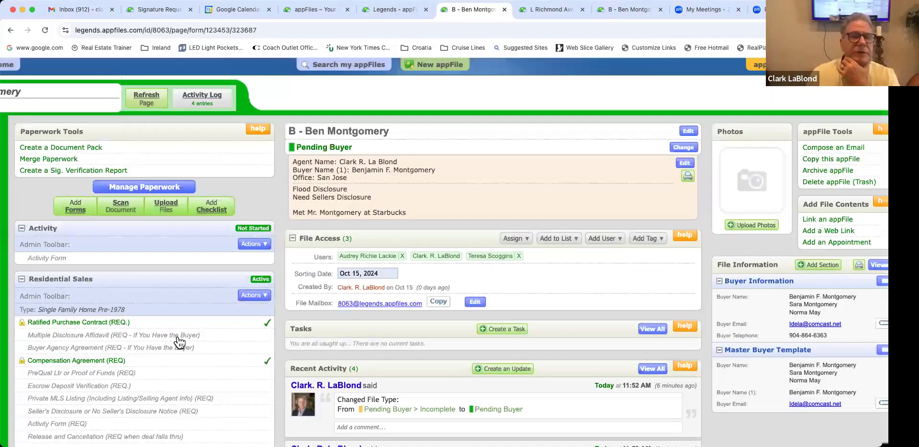
pyautogui.scroll(-2, 180, 342)
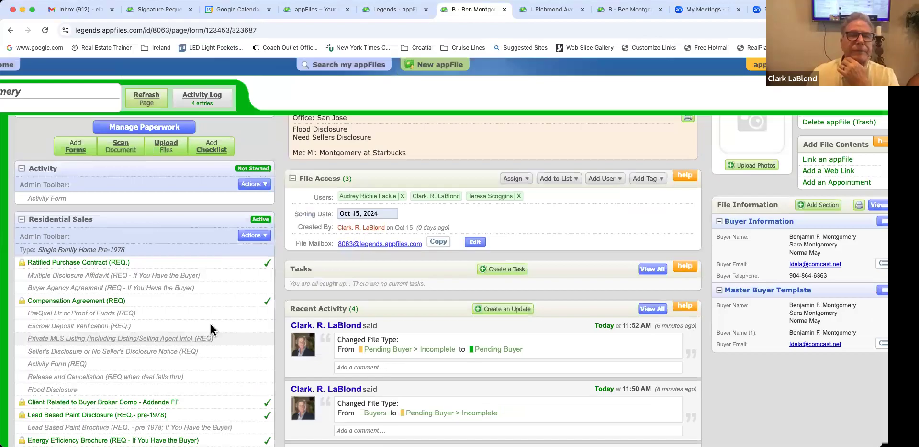
pyautogui.scroll(-1, 211, 325)
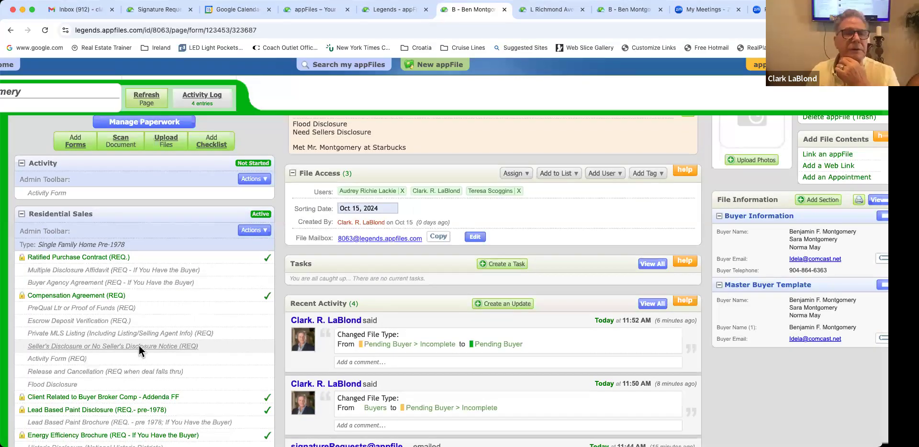
pyautogui.scroll(-2, 139, 345)
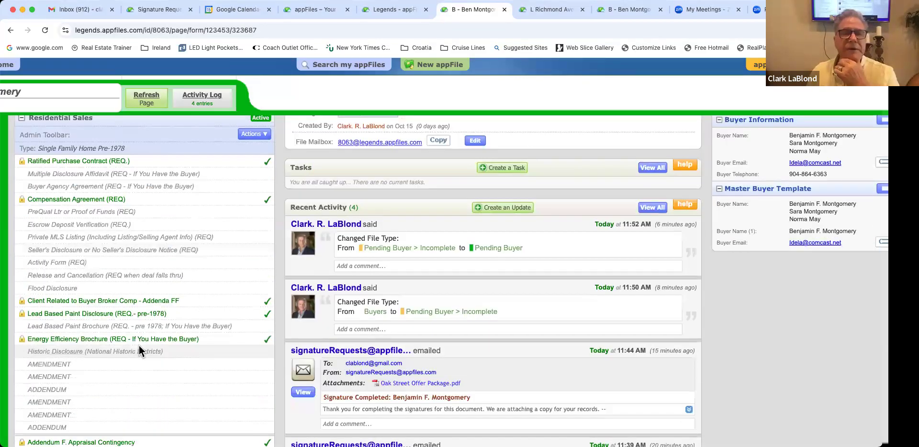
pyautogui.scroll(2, 139, 346)
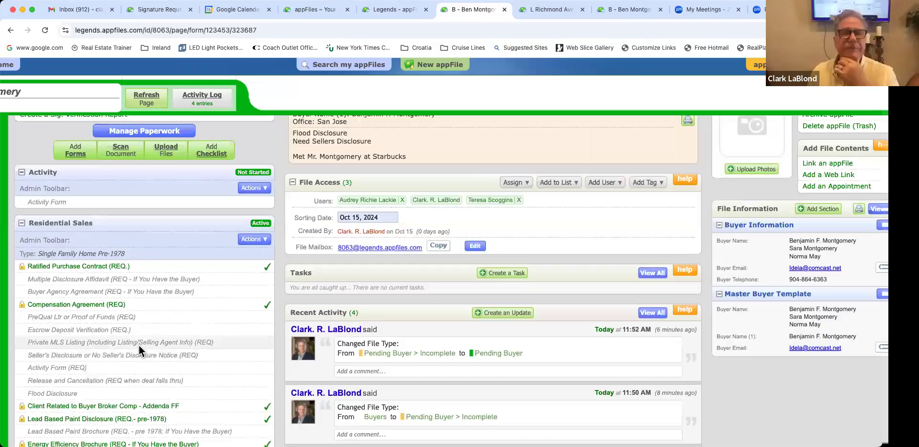
pyautogui.scroll(1, 139, 345)
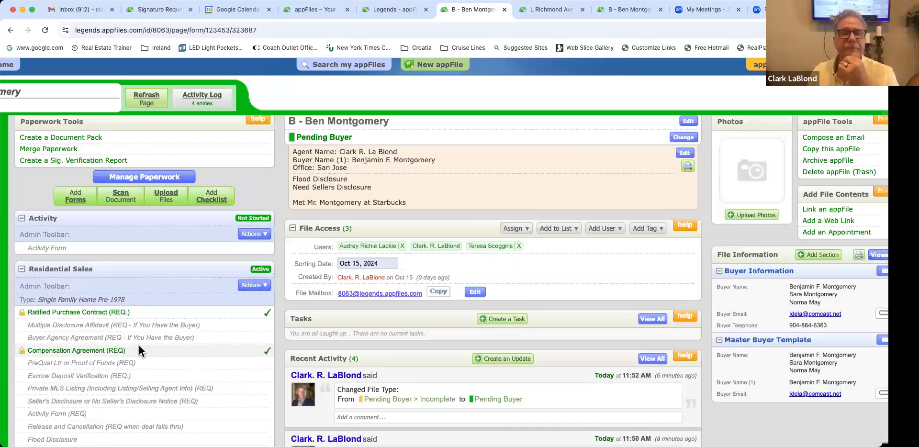
pyautogui.scroll(1, 139, 345)
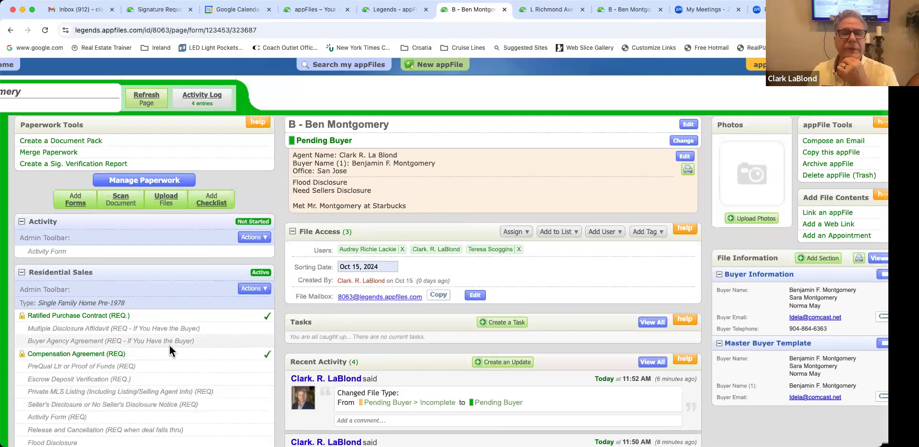